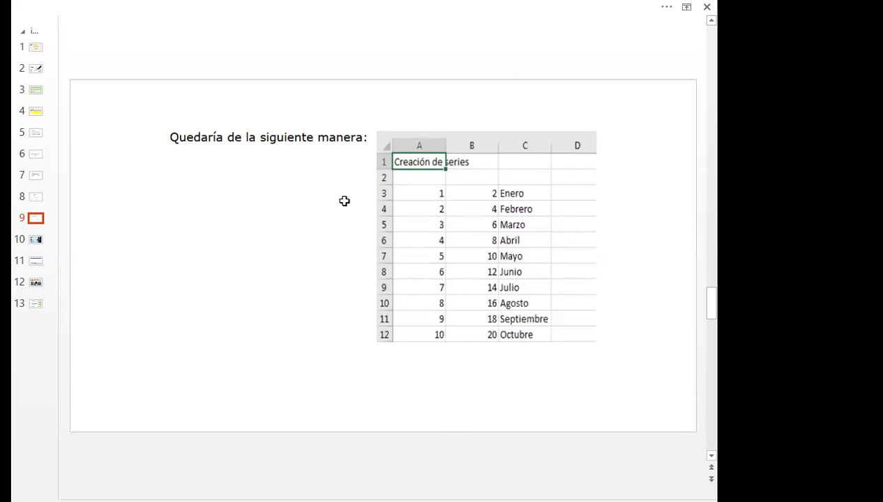
- Switch from the PowerPoint slide to the Excel workbook LIBRO DE EXCEL SESION 11
key(alt+Tab)
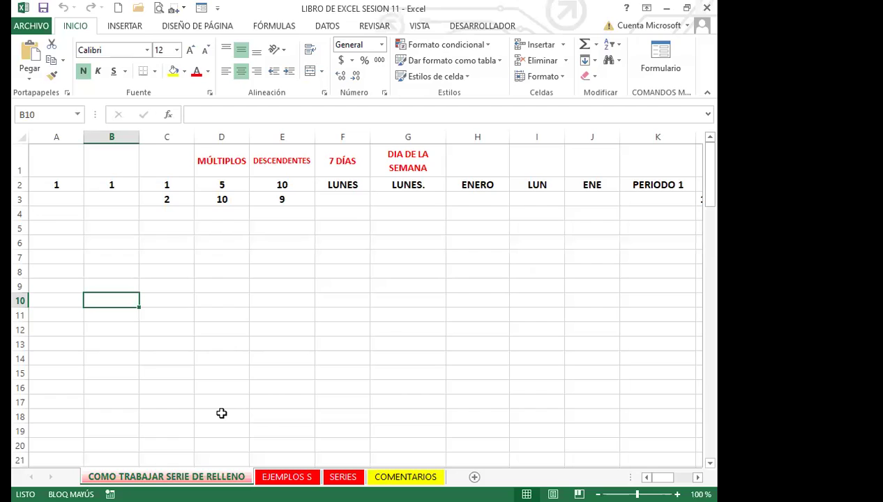
click(221, 344)
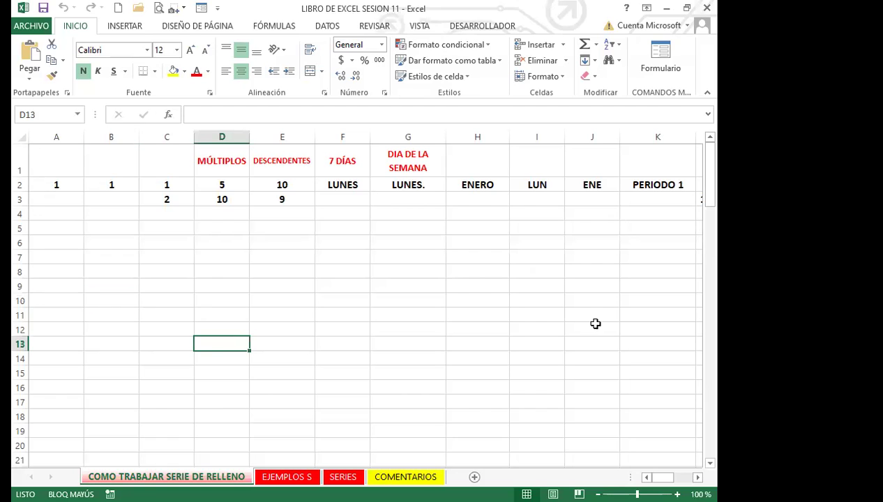
click(359, 269)
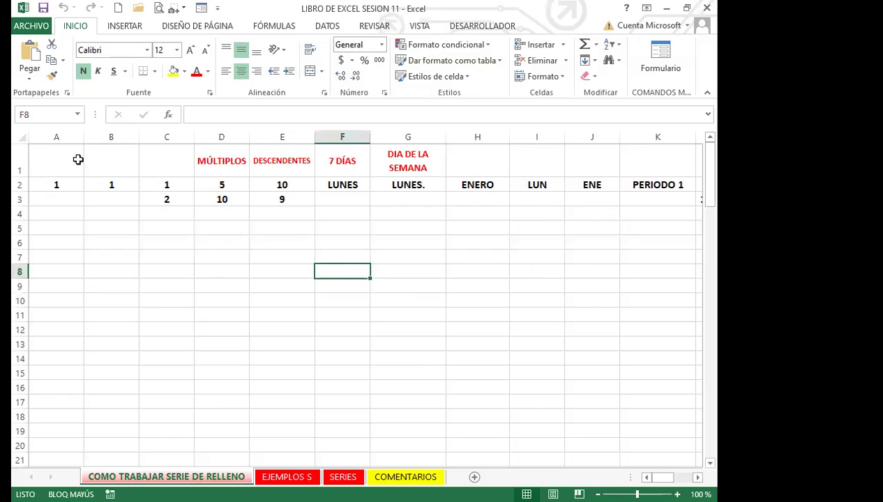
click(66, 186)
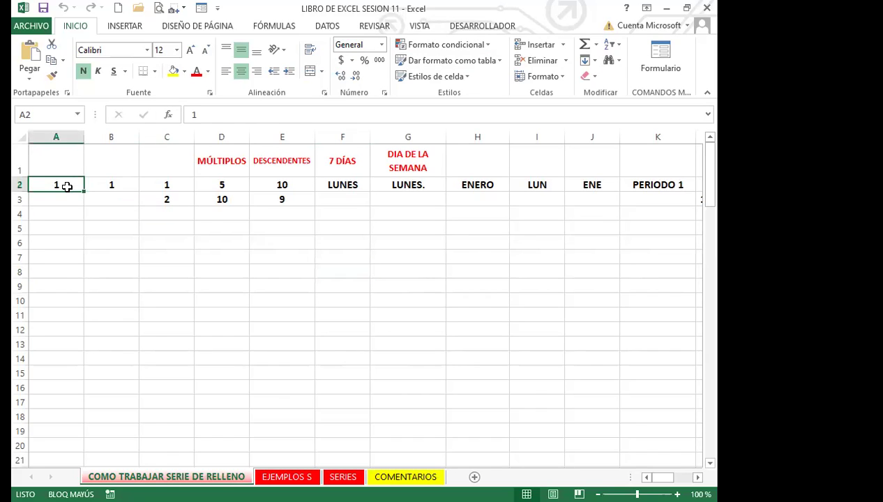
click(126, 185)
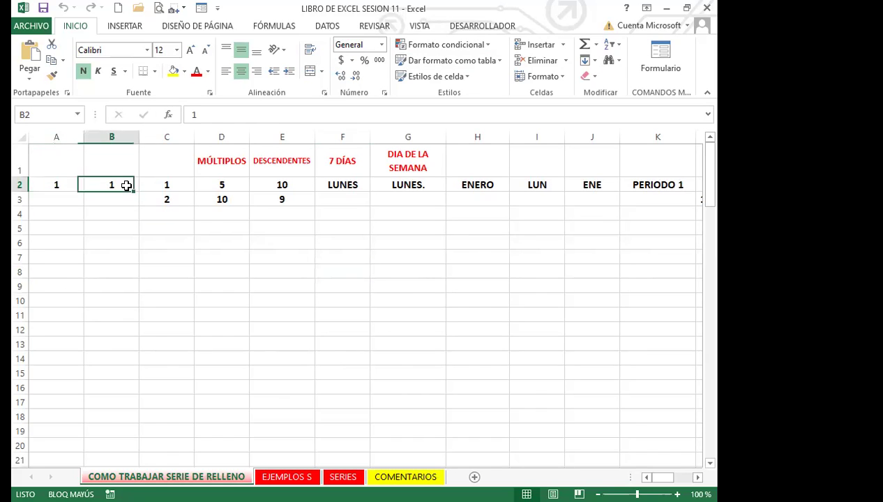
click(183, 185)
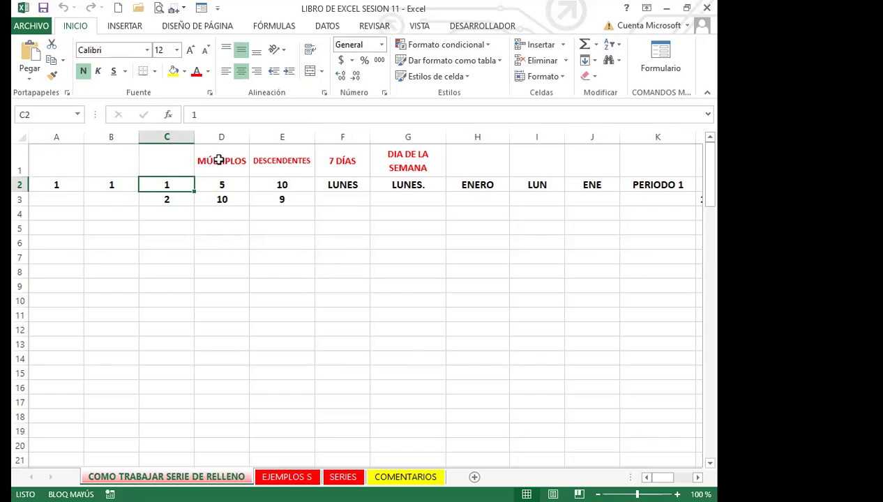
click(236, 185)
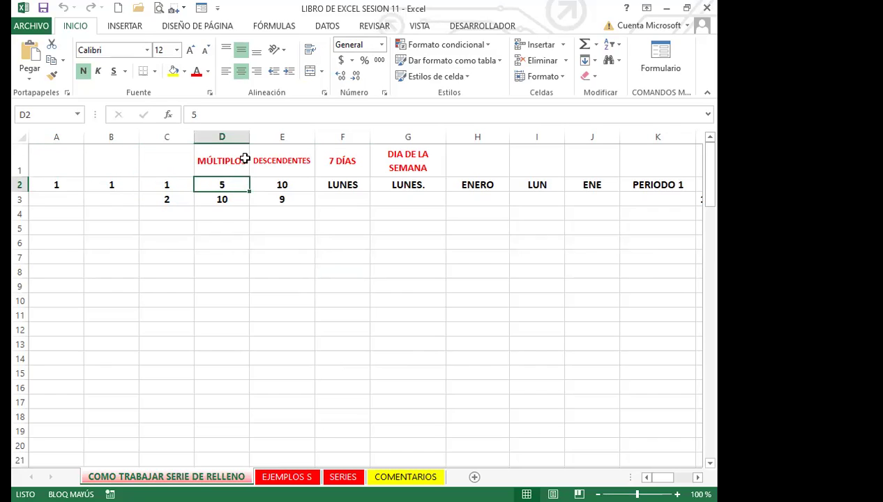
click(301, 185)
click(347, 183)
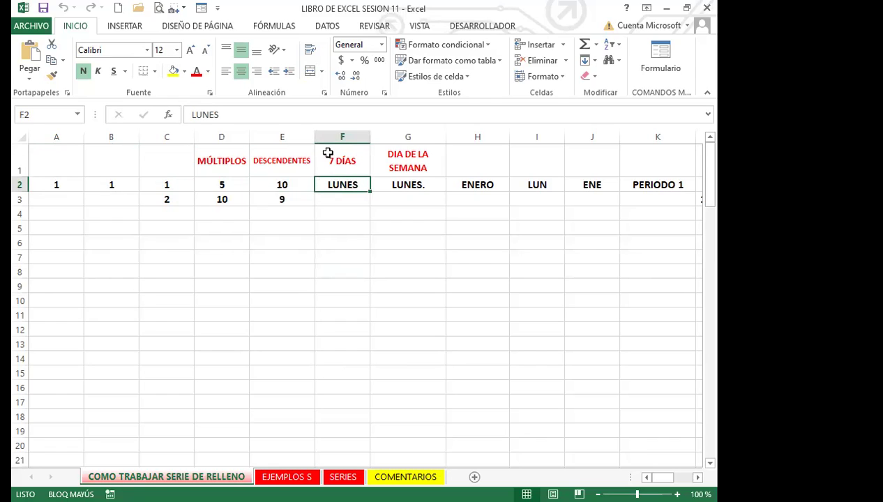
click(427, 187)
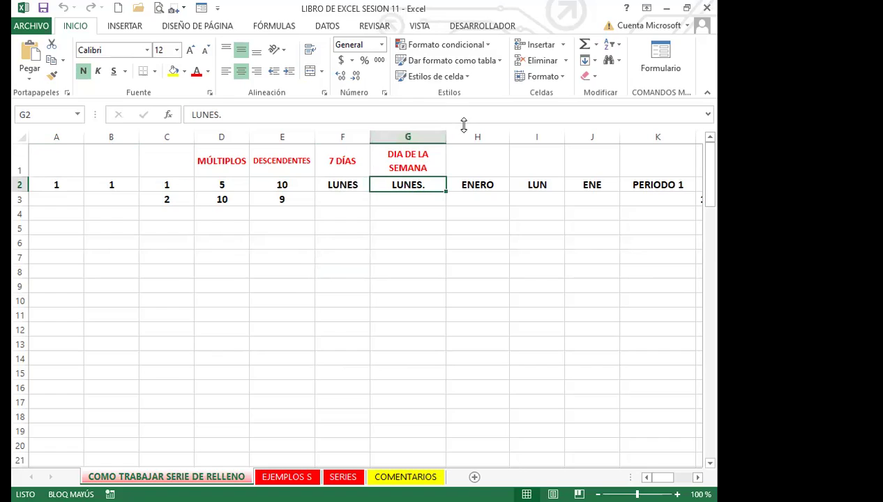
click(473, 184)
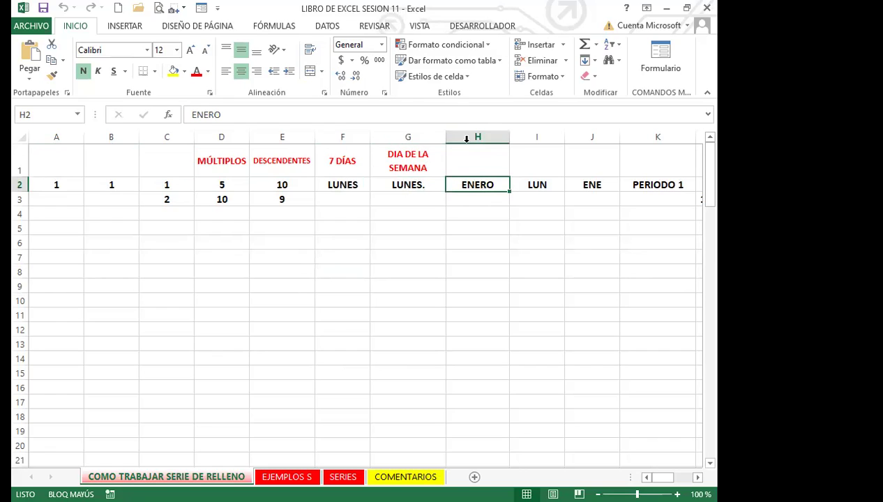
click(541, 184)
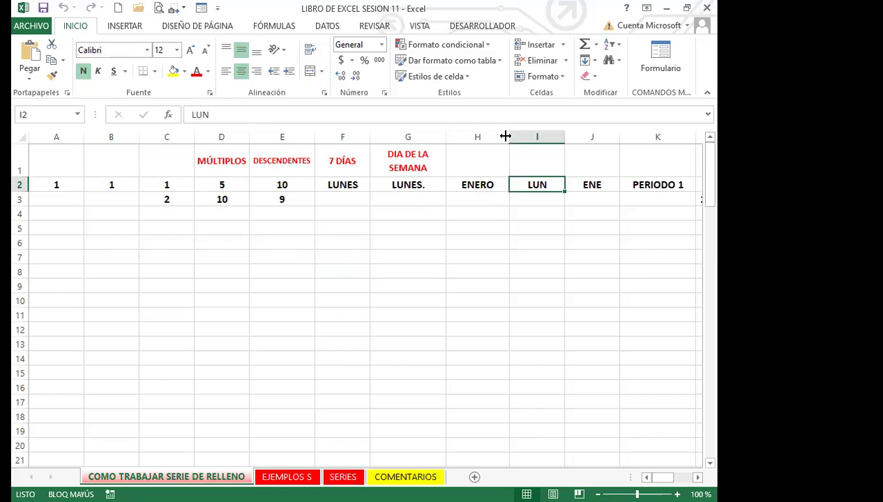
click(600, 185)
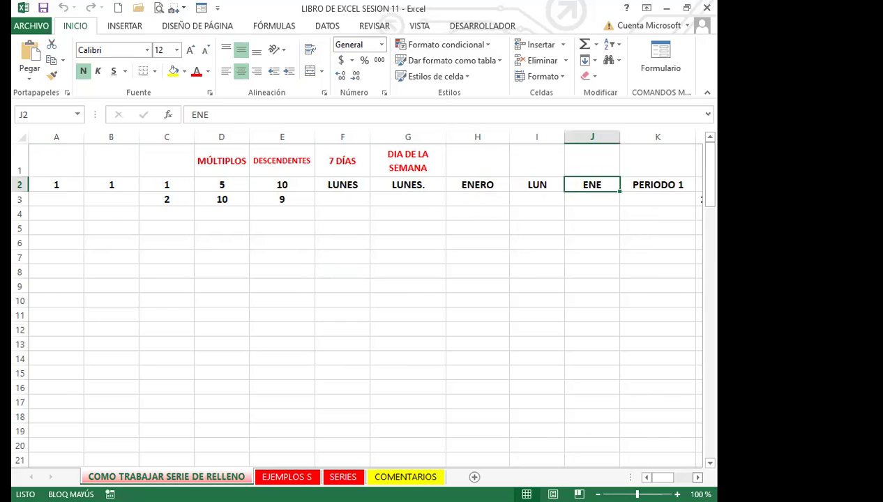
click(697, 477)
click(697, 478)
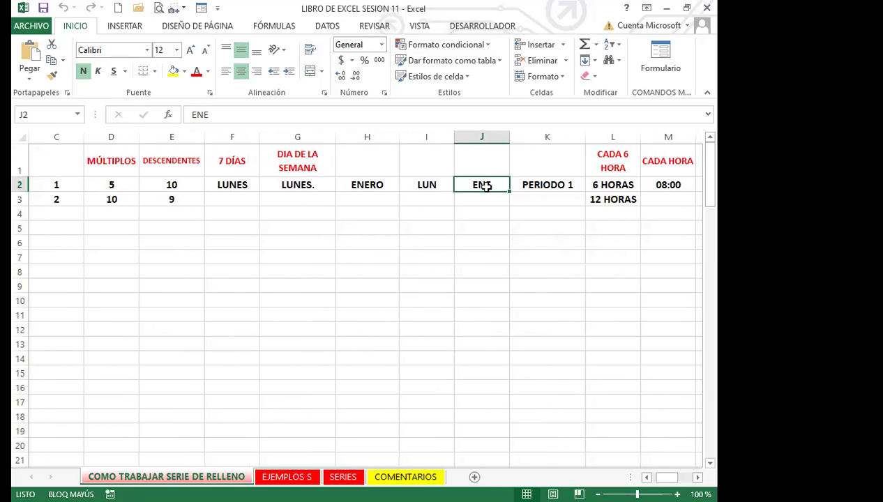
click(529, 184)
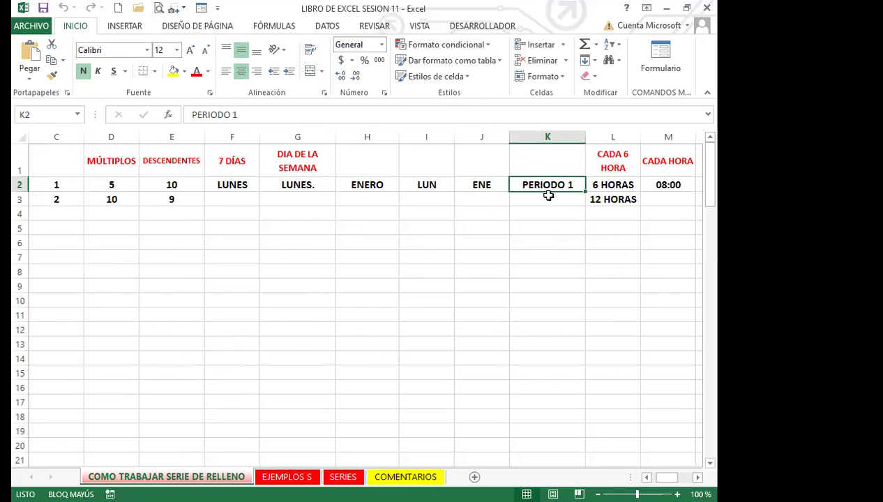
click(697, 477)
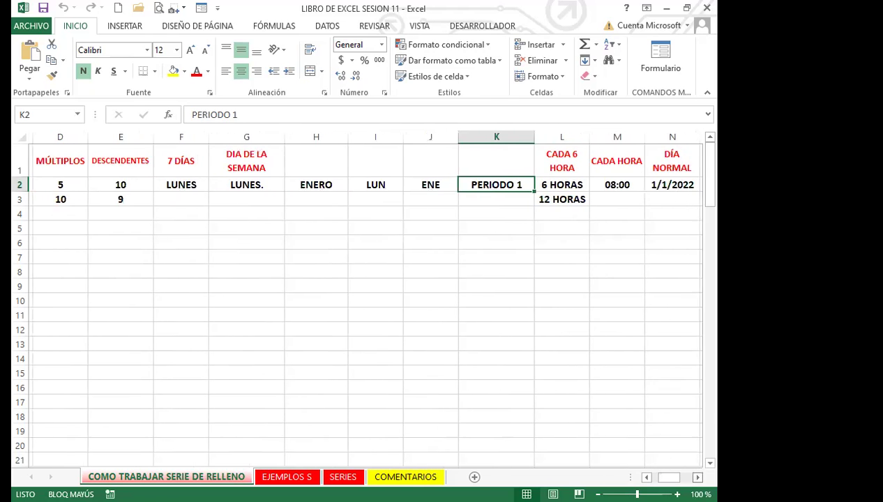
click(698, 478)
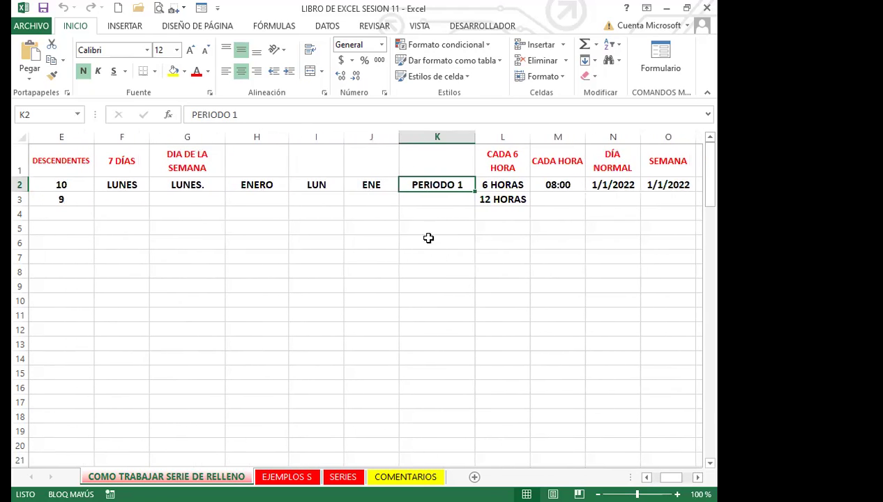
click(511, 185)
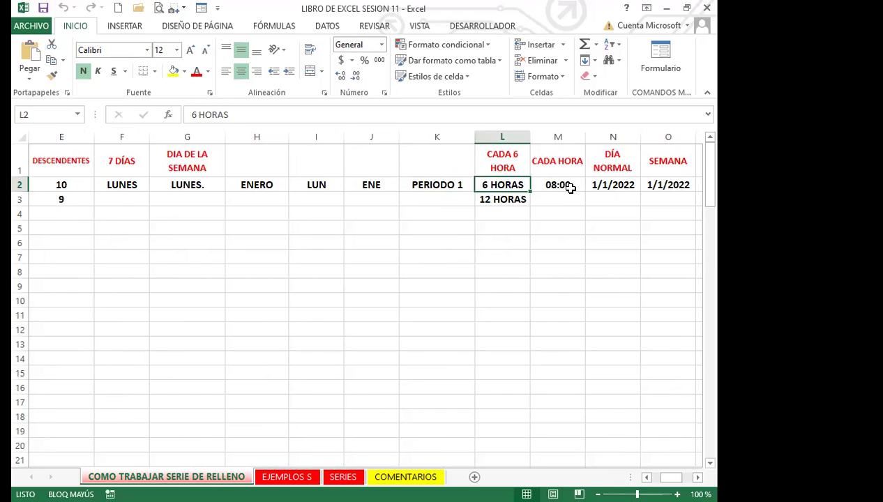
click(567, 186)
click(621, 185)
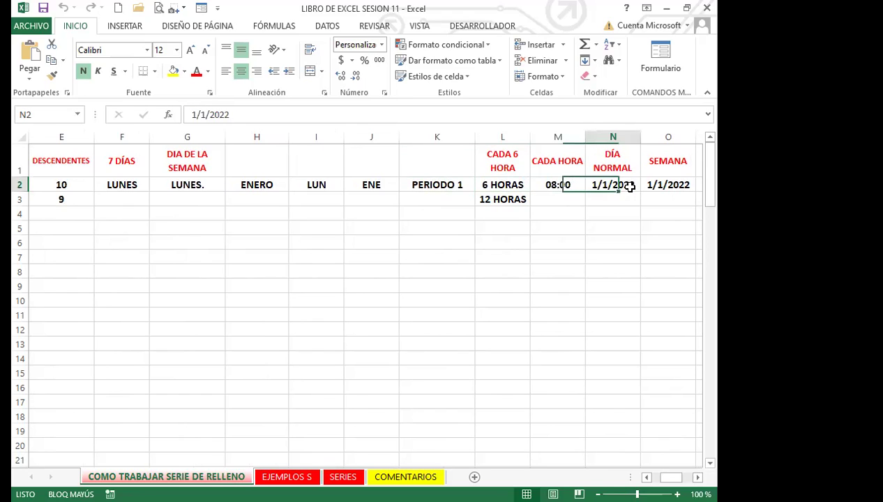
click(698, 477)
click(698, 477)
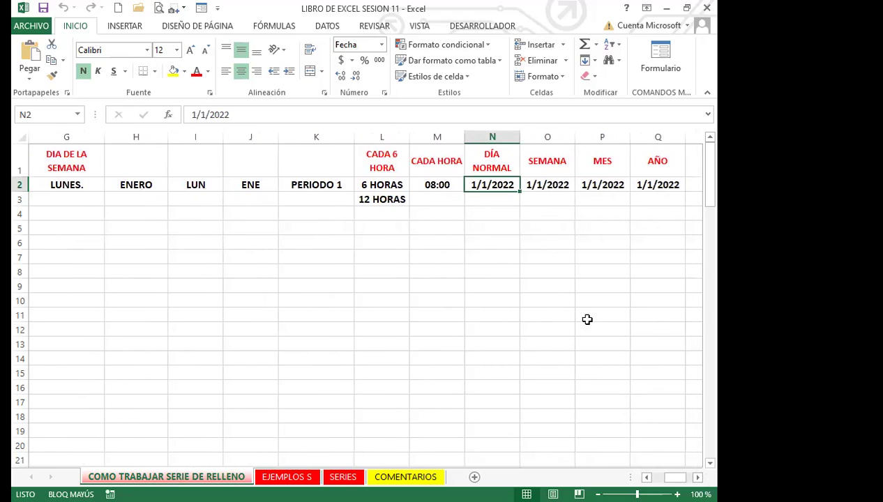
click(552, 185)
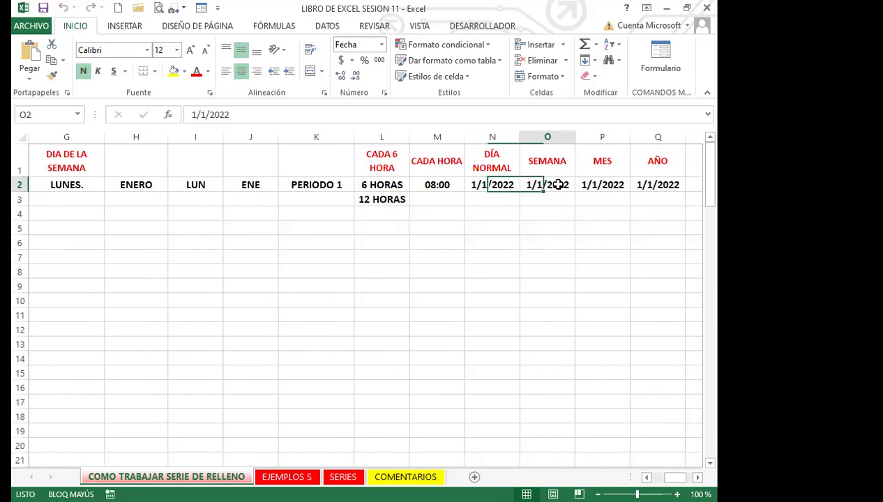
click(608, 183)
click(658, 185)
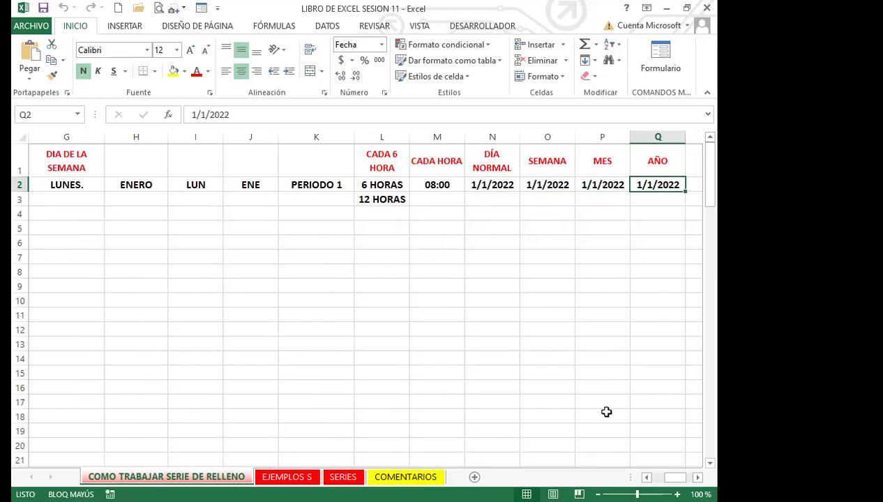
scroll(400, 401, left, 3)
click(222, 329)
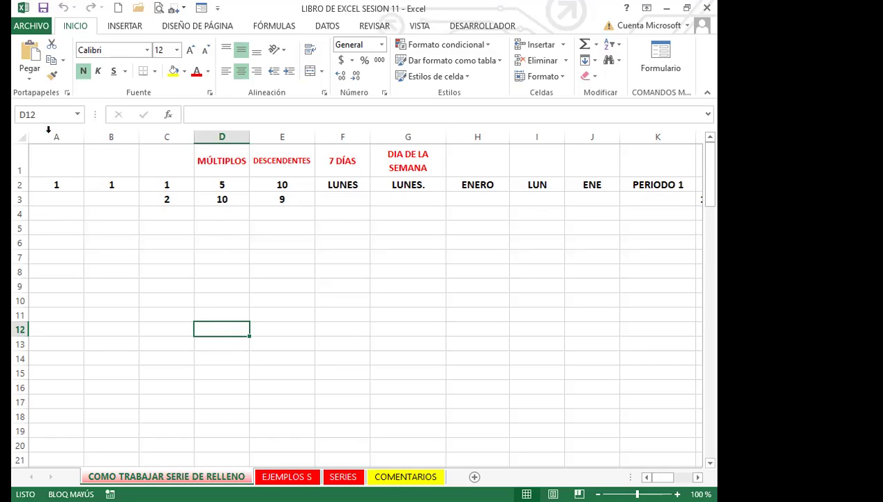
click(51, 187)
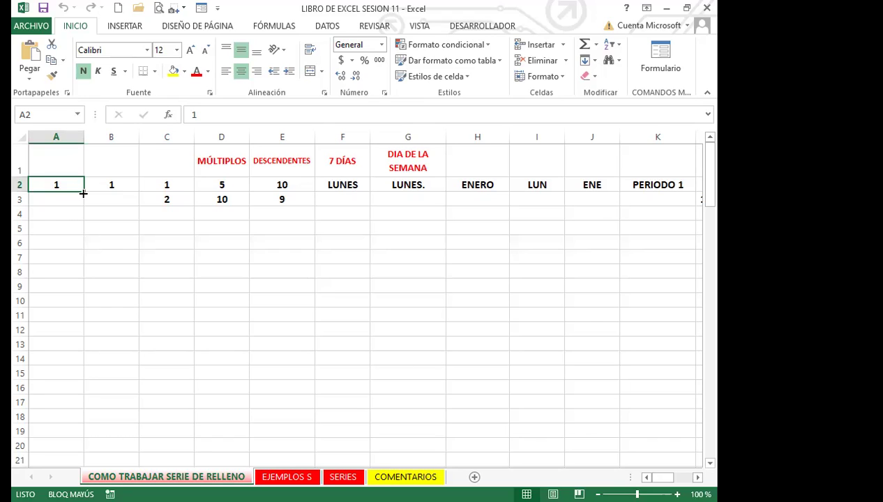
drag(83, 192, 65, 453)
mouse_move(64, 454)
mouse_down()
mouse_move(65, 197)
mouse_move(63, 226)
mouse_move(81, 258)
mouse_move(77, 449)
mouse_up()
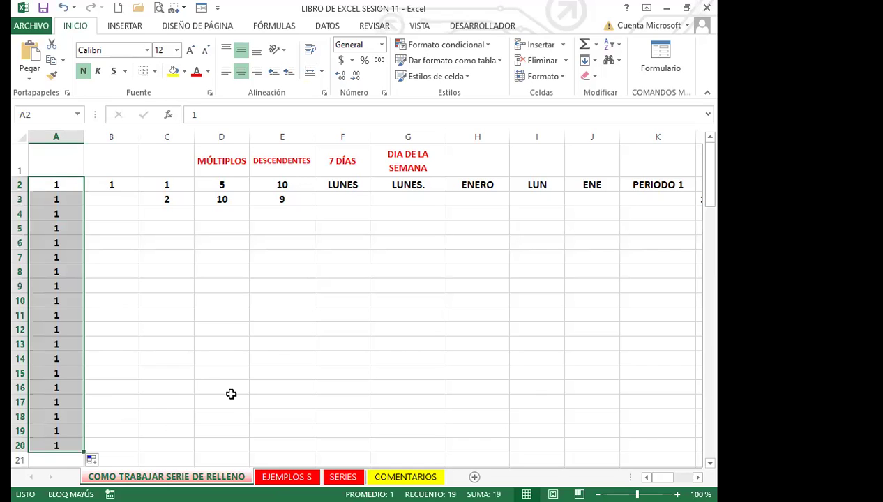
scroll(134, 349, down, 1)
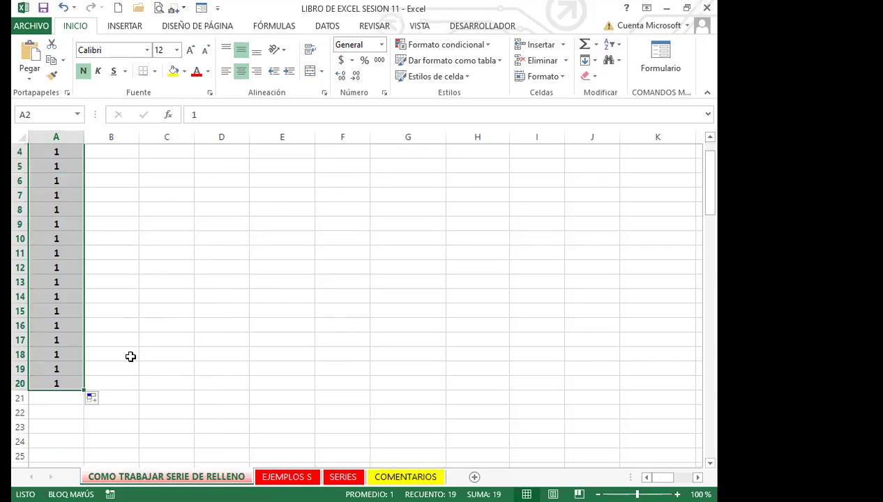
scroll(139, 359, up, 1)
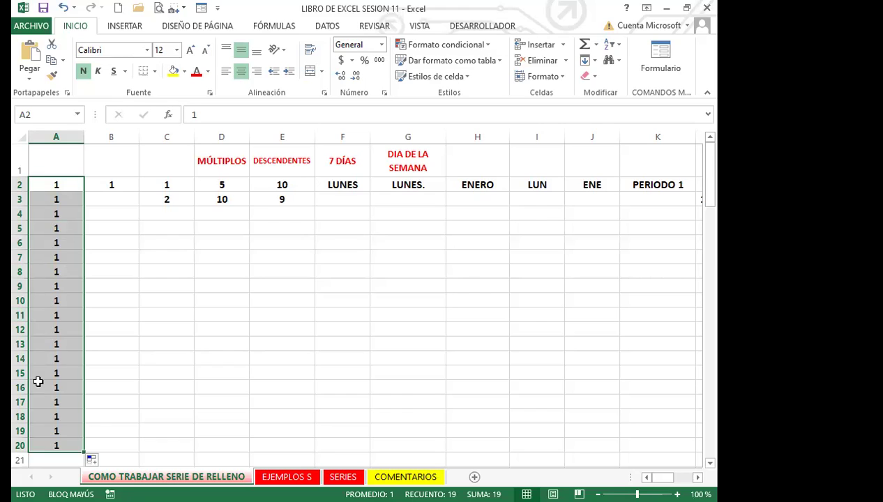
scroll(38, 382, down, 1)
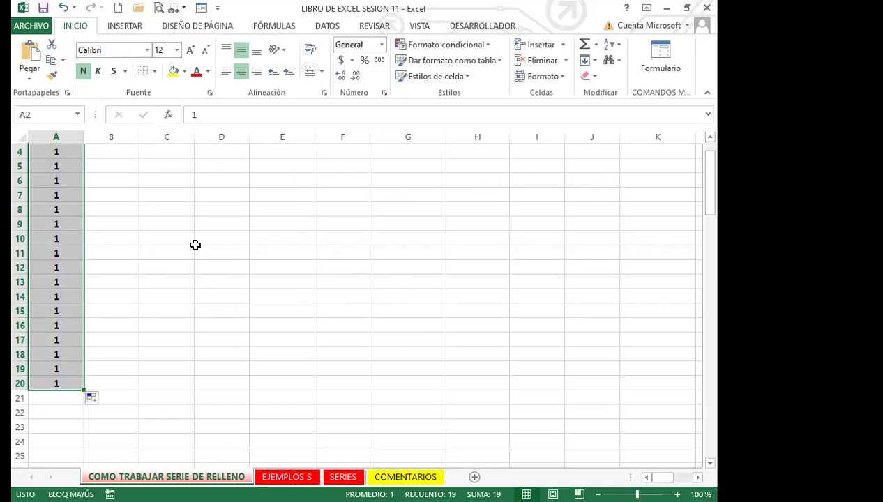
click(102, 400)
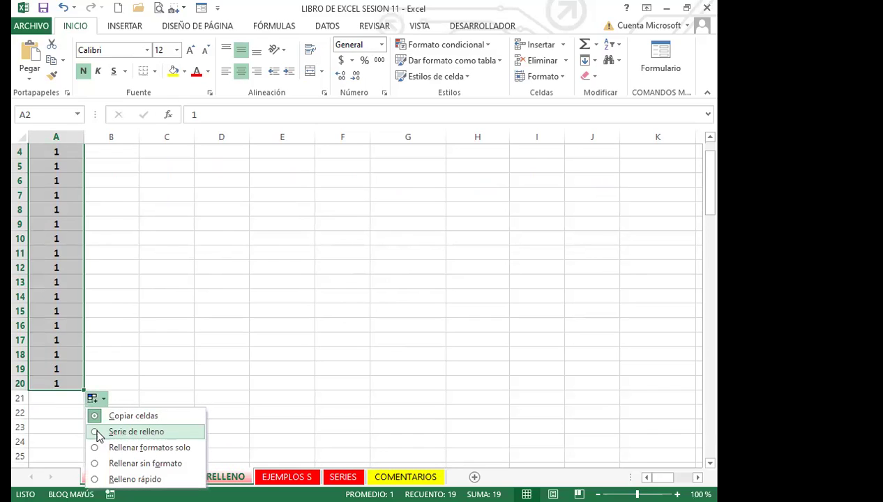
click(97, 434)
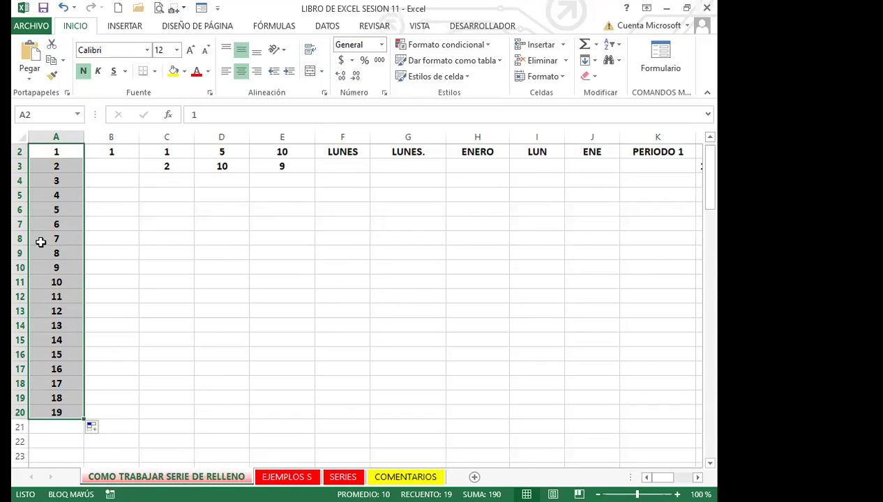
key(ctrl+z)
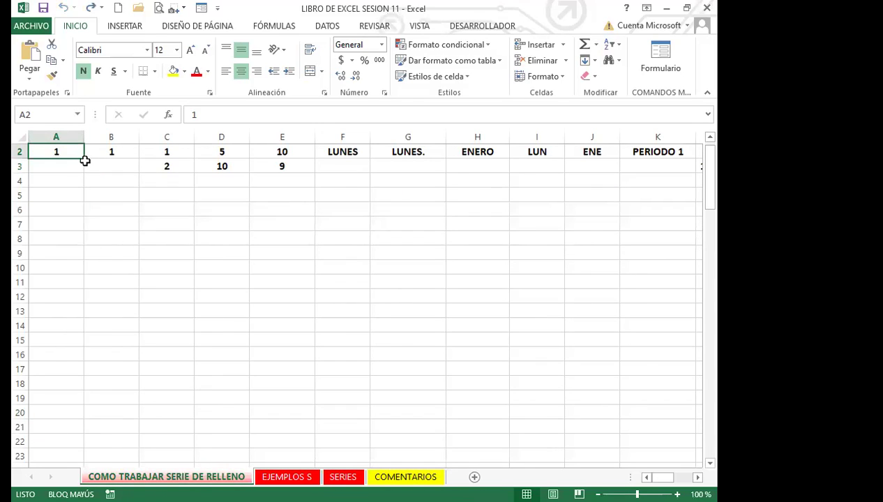
- Extend A2's 1 down to row 20 and convert the copies to a Serie de relleno
drag(84, 160, 73, 408)
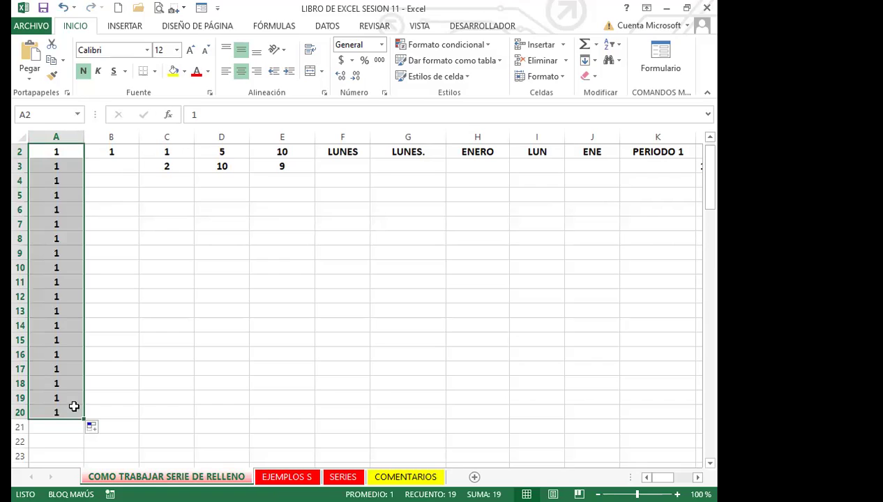
click(105, 431)
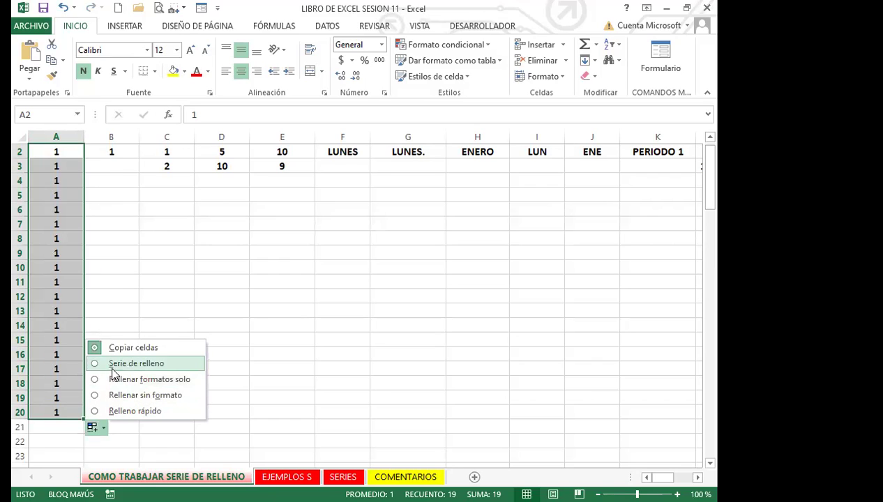
click(138, 364)
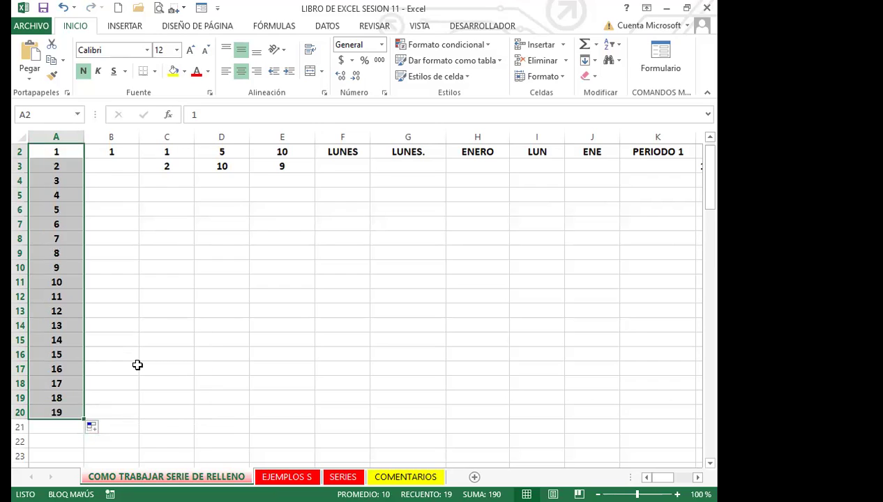
scroll(120, 356, up, 1)
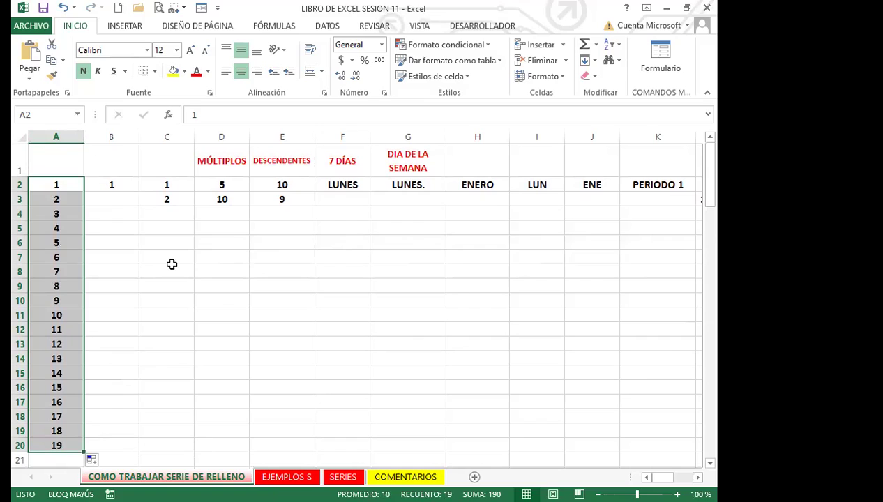
click(56, 232)
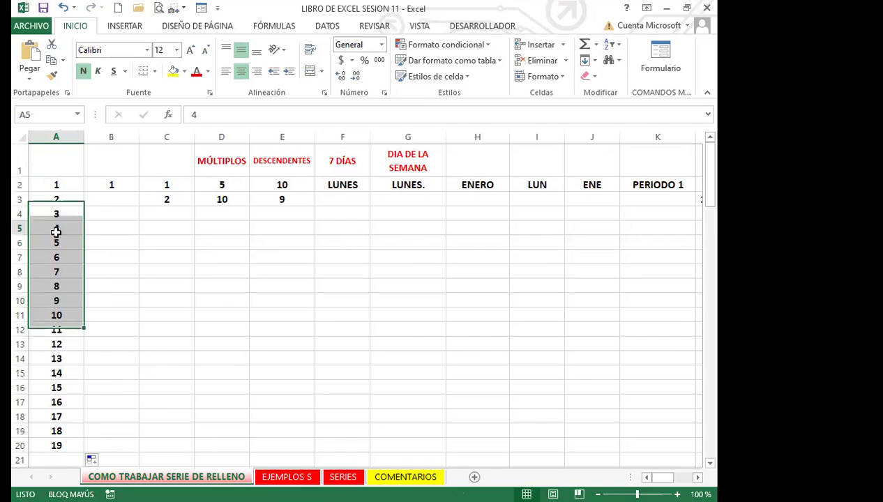
- Scroll through column A to confirm the series ends with 19 in A20
click(116, 200)
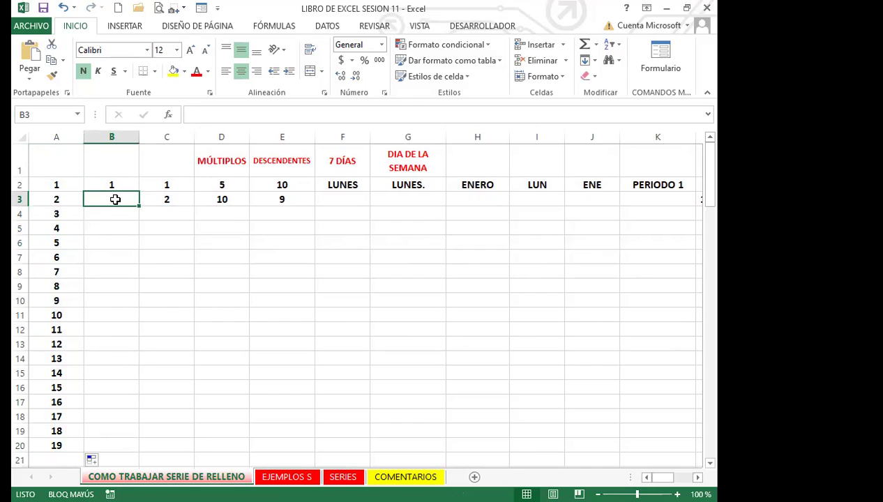
scroll(32, 374, down, 2)
click(37, 337)
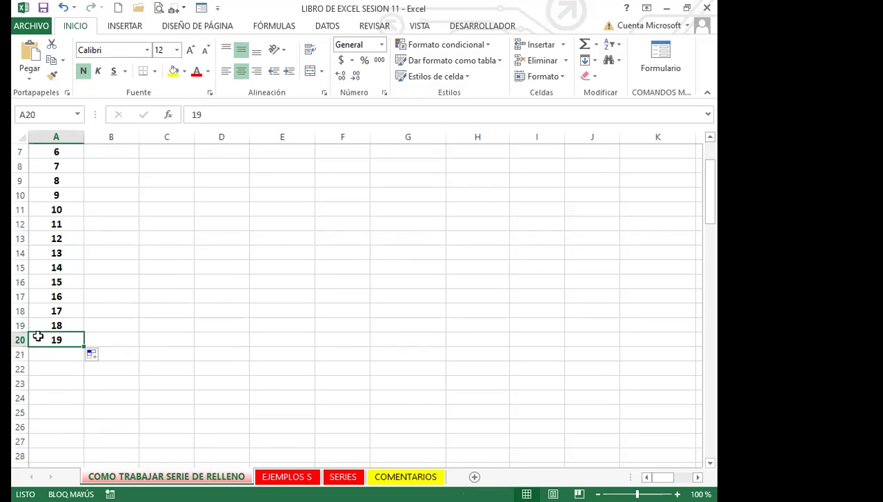
scroll(77, 403, down, 14)
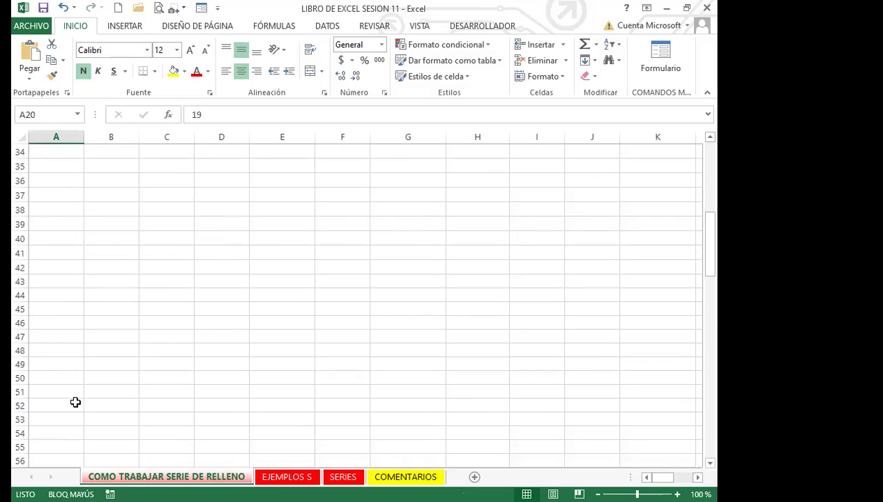
scroll(81, 431, down, 18)
scroll(58, 363, up, 20)
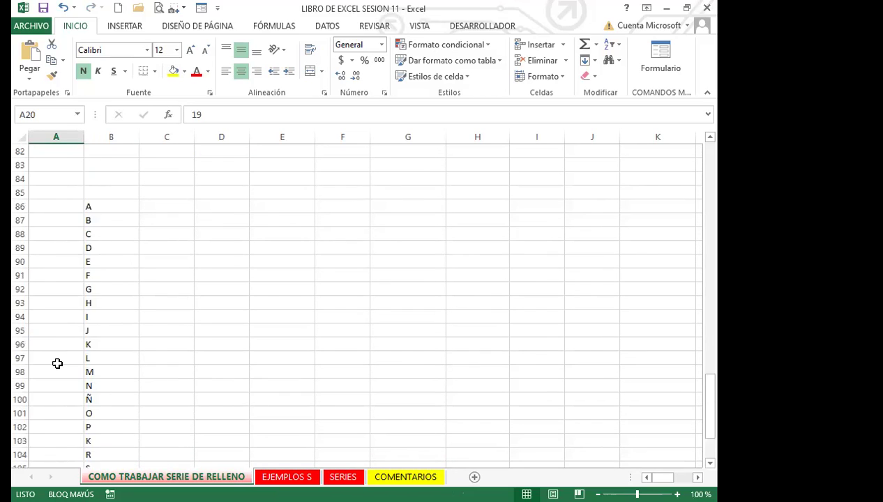
scroll(57, 365, up, 13)
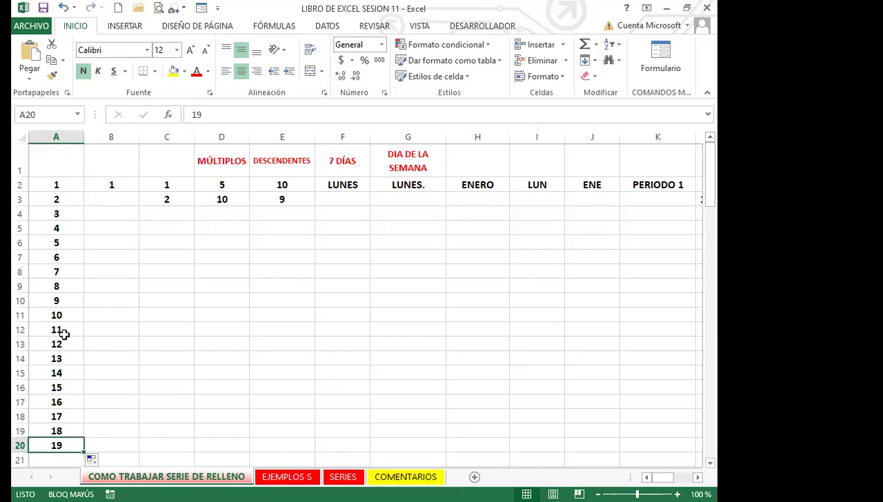
click(62, 204)
click(71, 185)
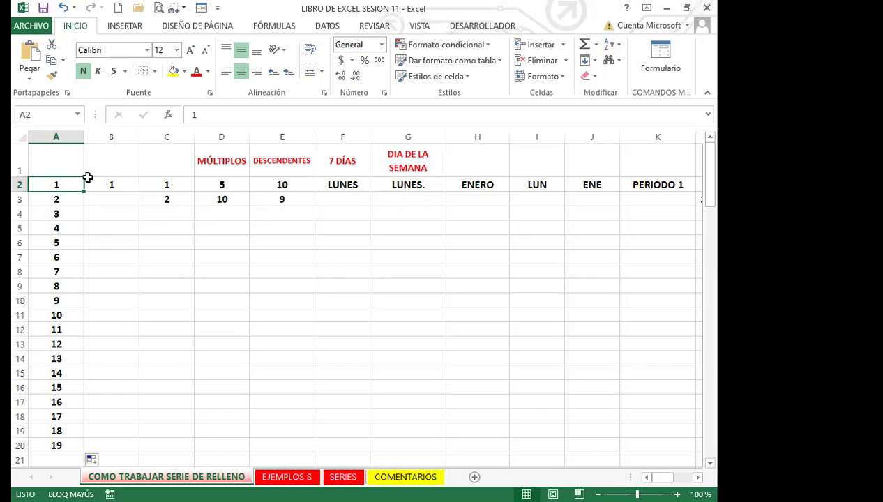
click(102, 185)
click(149, 184)
click(111, 183)
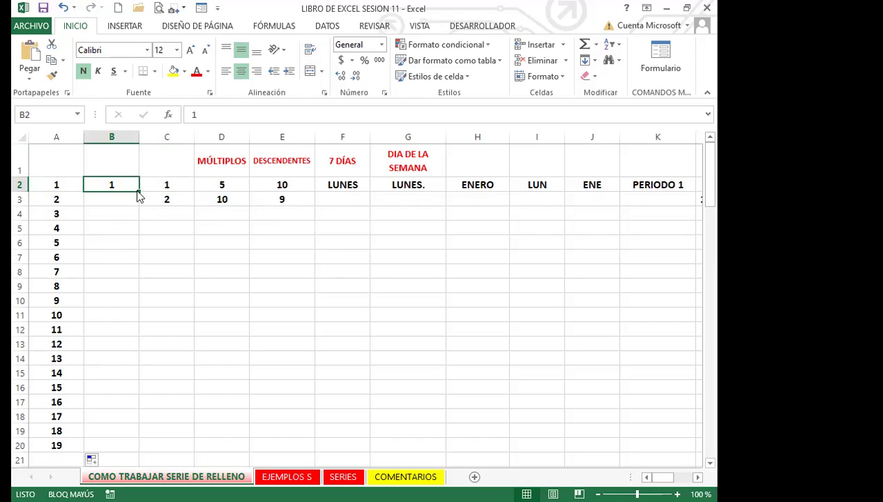
- Right-drag B2 down to B20 and choose Serie de relleno, so column B counts 1 to 19
drag(138, 196, 113, 454)
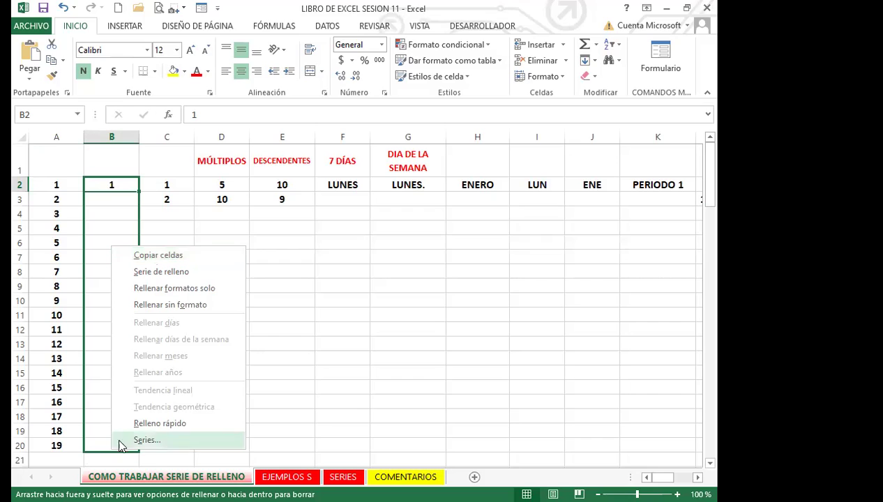
click(177, 274)
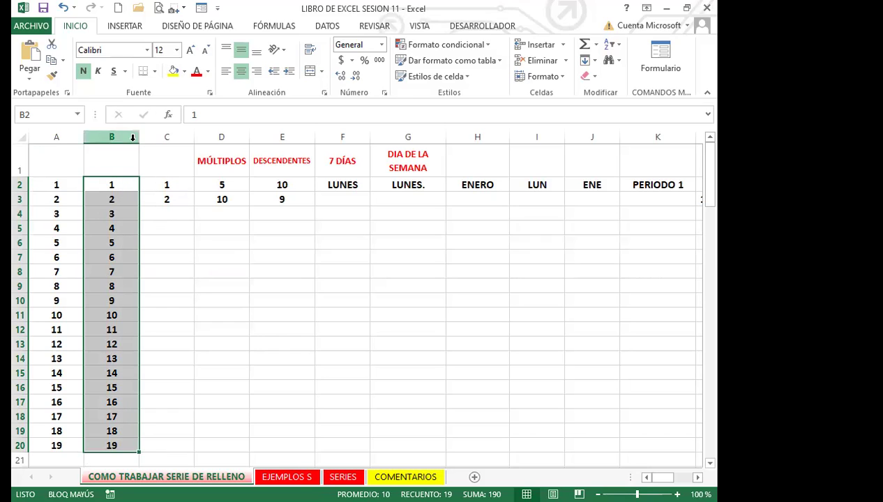
click(171, 203)
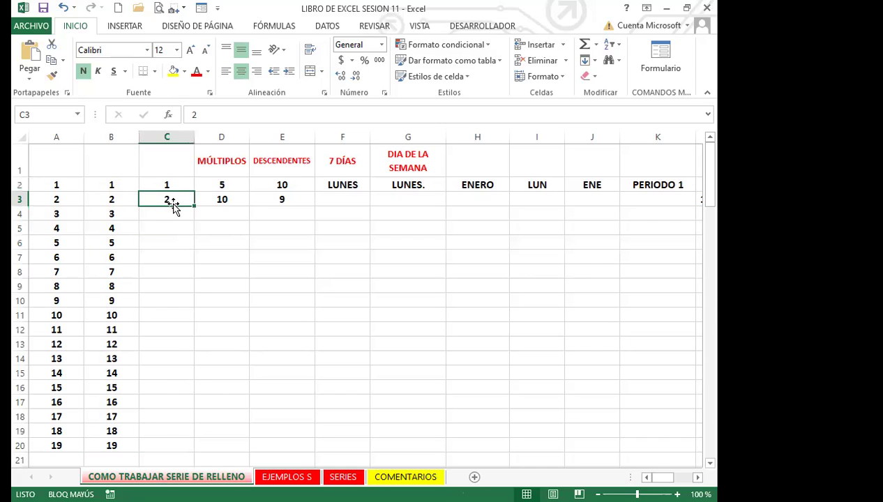
- Drag the 1, 2 pattern in C2:C3 down column C, then undo the fill
drag(177, 184, 177, 199)
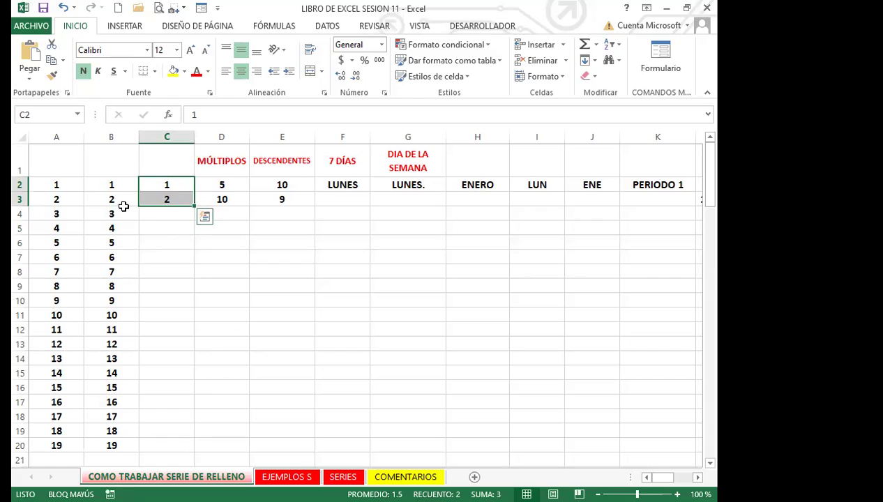
mouse_move(117, 184)
mouse_down()
mouse_move(114, 198)
mouse_move(129, 197)
mouse_up()
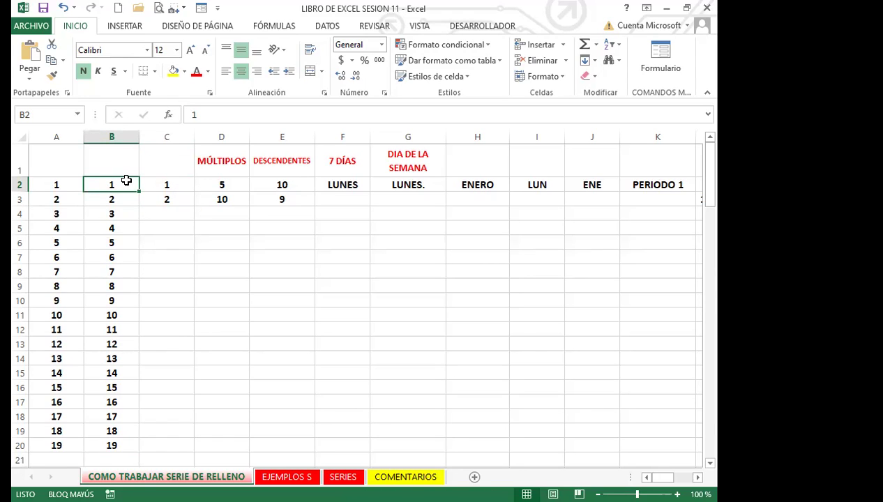
click(52, 185)
click(102, 185)
click(51, 185)
click(112, 185)
drag(180, 186, 183, 197)
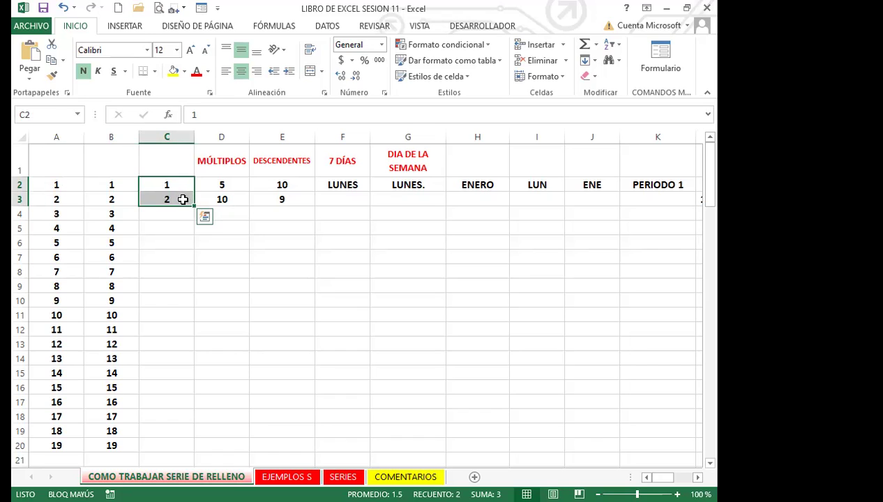
drag(195, 206, 193, 221)
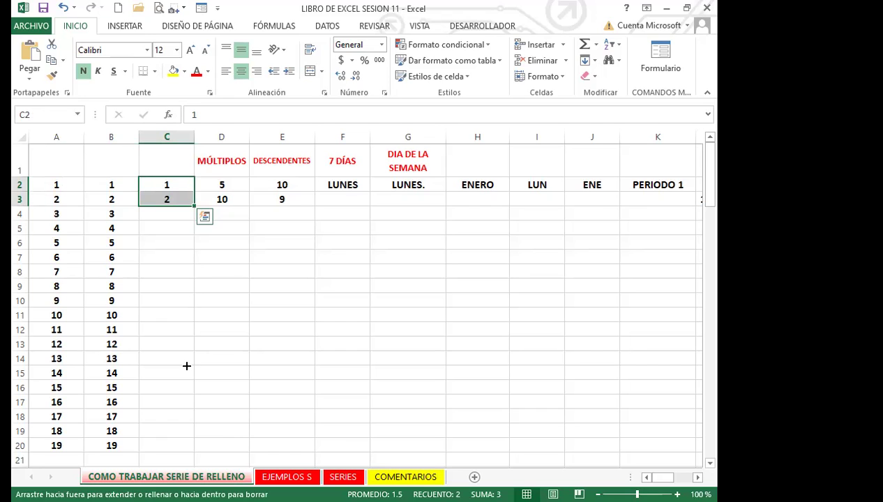
drag(186, 365, 175, 447)
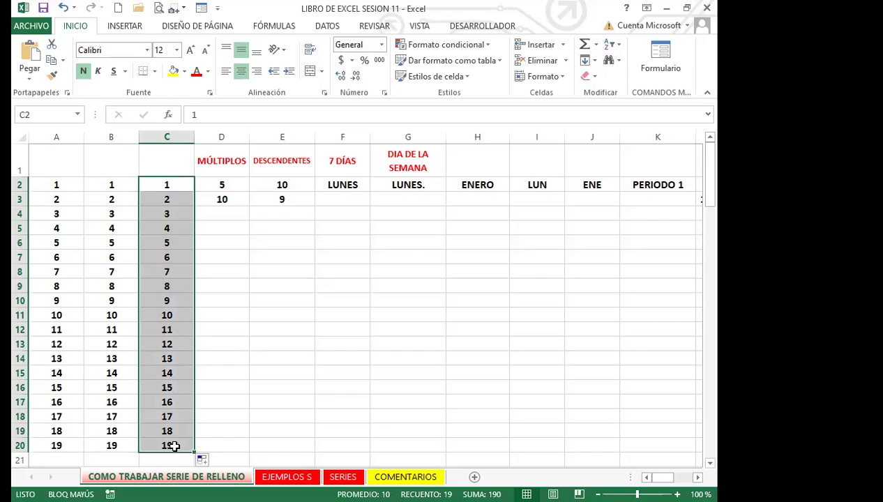
key(ctrl+z)
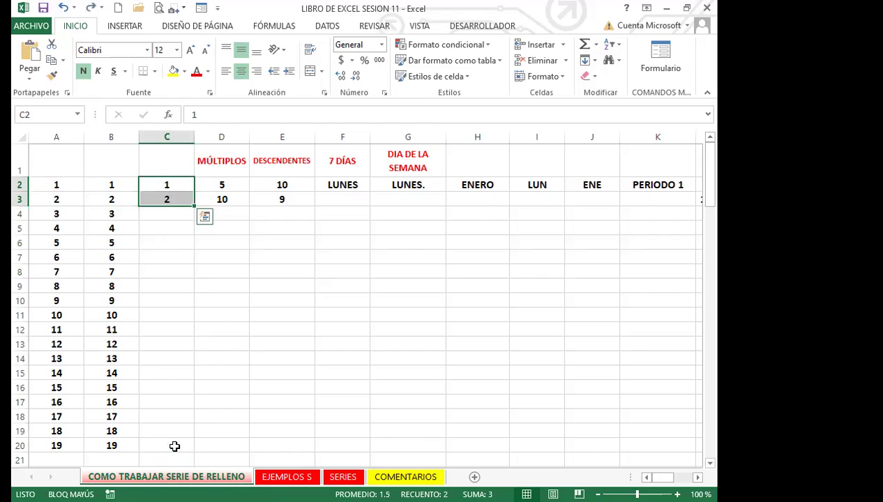
- Auto-fill C2:C3 down to row 20 with a fill-handle double-click, giving 1 to 19
double_click(194, 204)
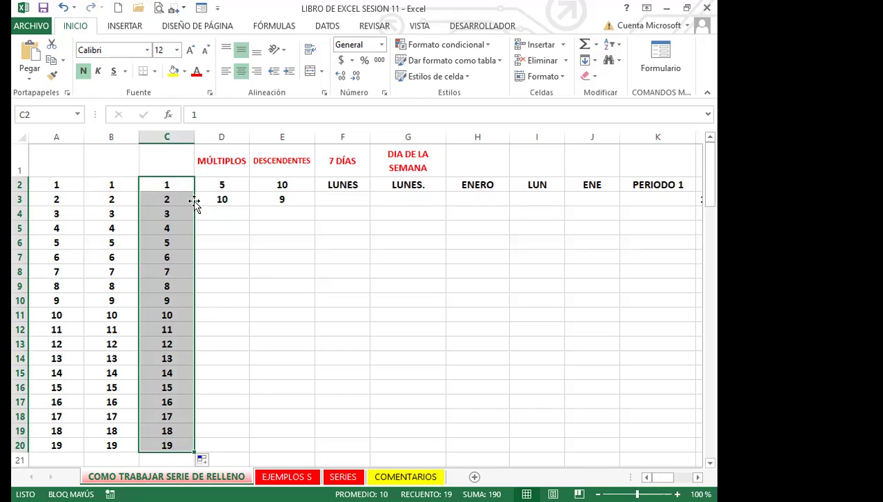
key(ctrl+z)
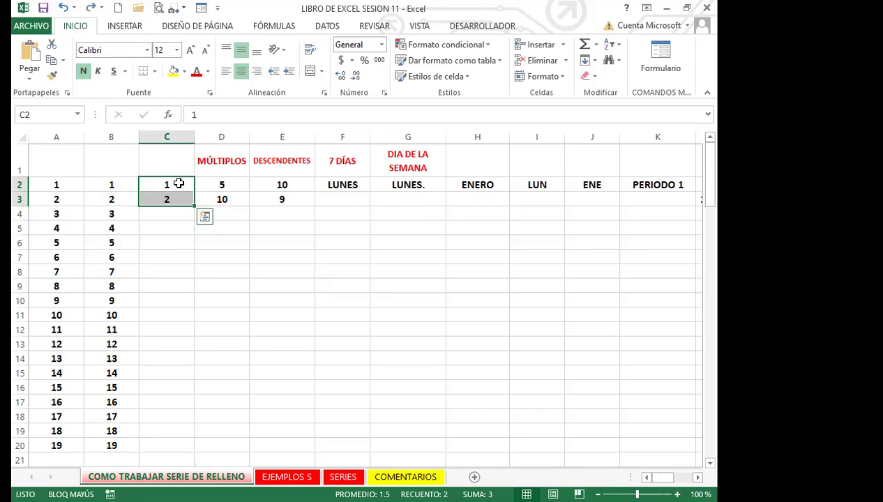
click(179, 188)
drag(179, 189, 177, 198)
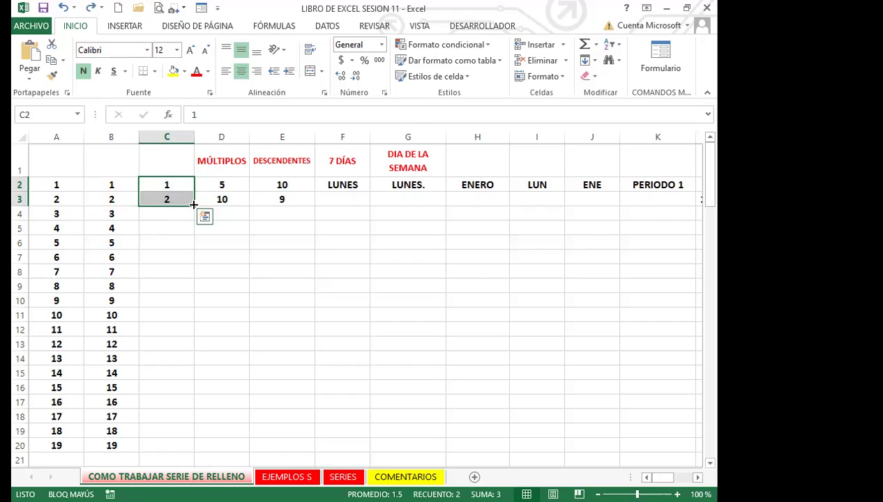
double_click(193, 204)
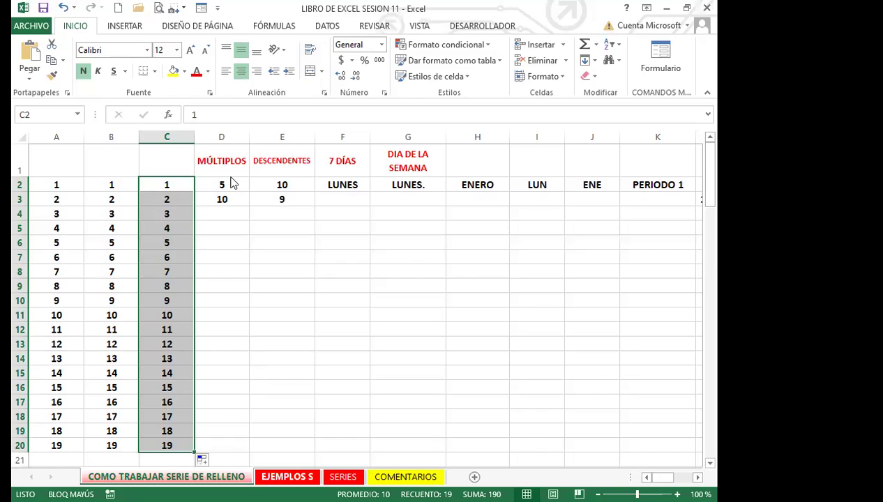
- Select the 5 and 10 under MÚLTIPLOS, undoing an accidental copy of 5 into D3
click(231, 213)
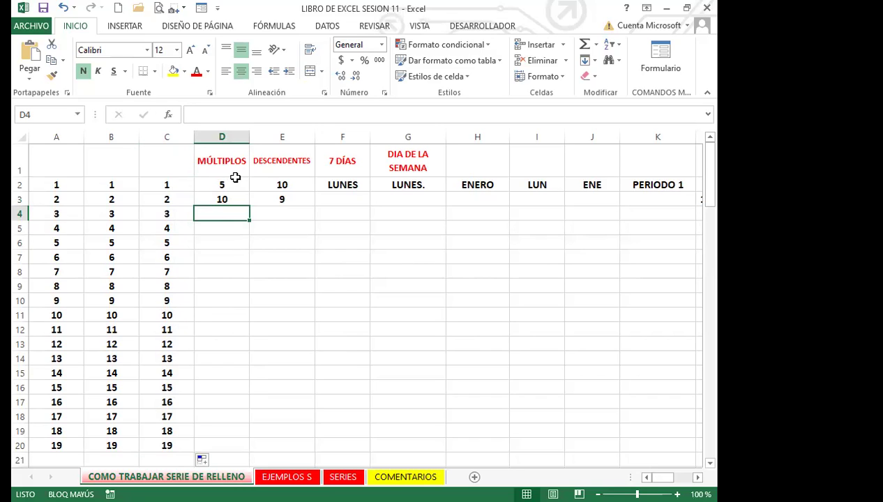
drag(236, 183, 237, 197)
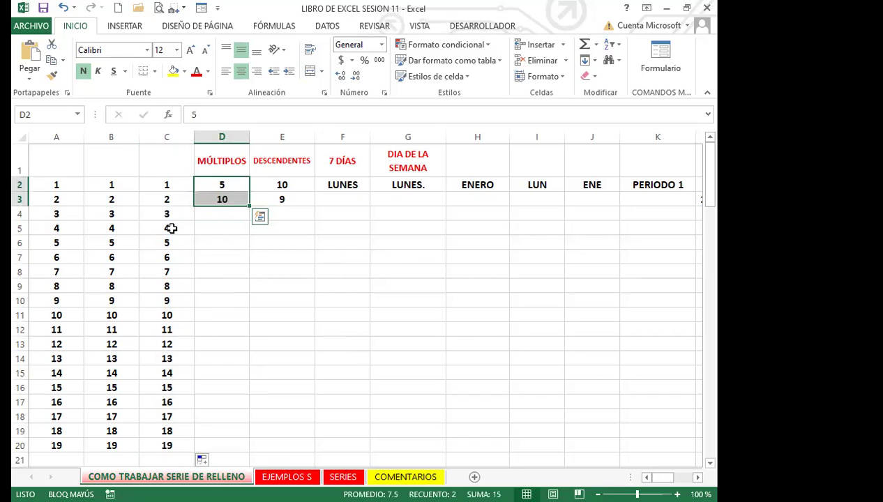
click(222, 231)
click(225, 187)
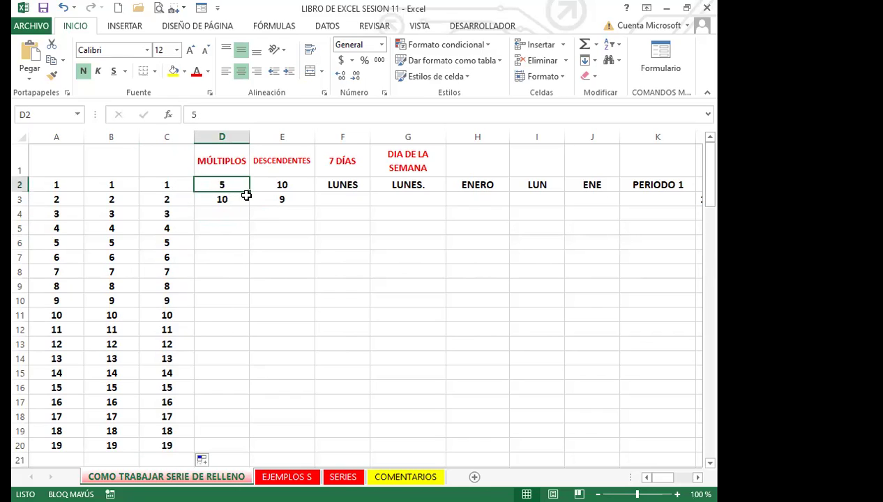
drag(250, 191, 245, 202)
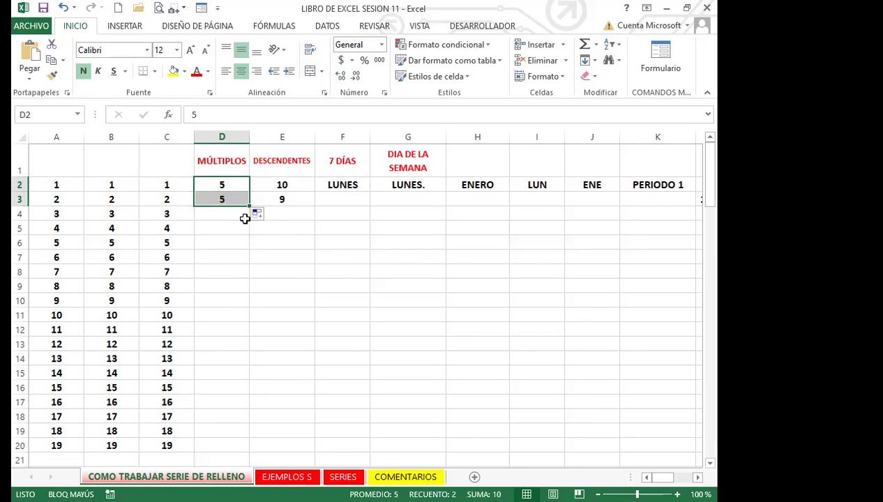
key(ctrl+z)
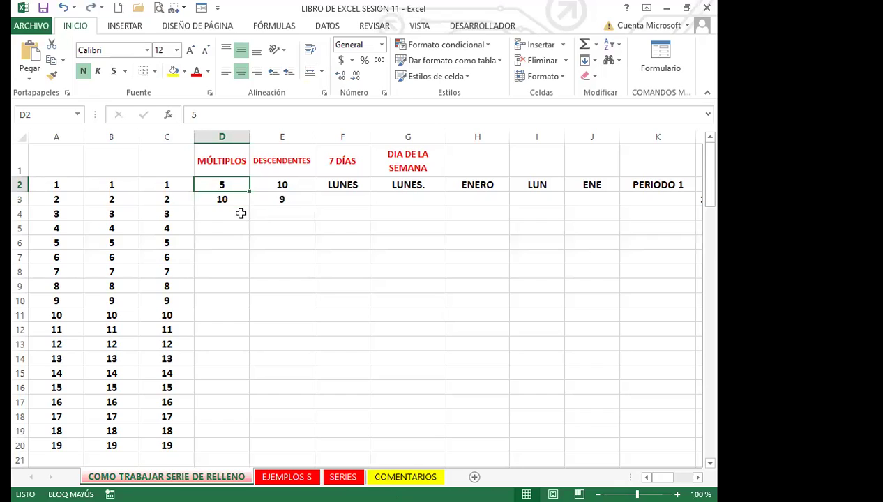
- Auto-fill D2:D3 down column D, producing multiples of 5 up to 95 in row 20
click(228, 216)
drag(230, 182, 228, 198)
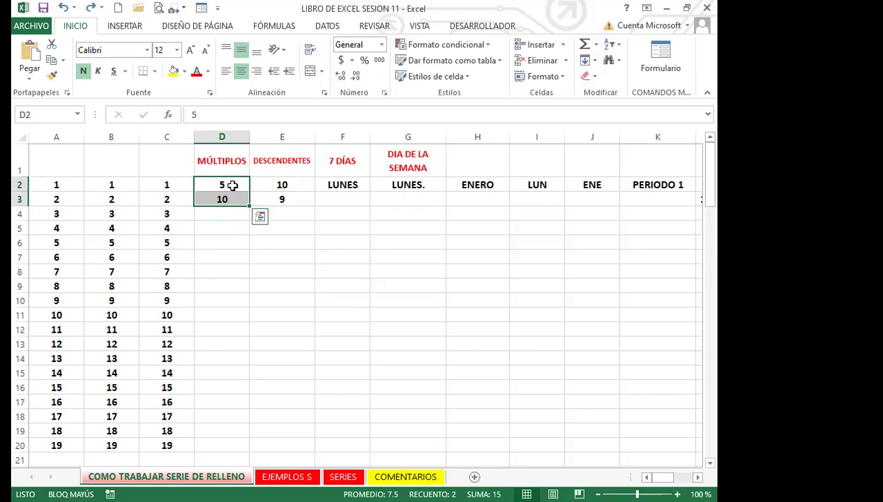
click(233, 185)
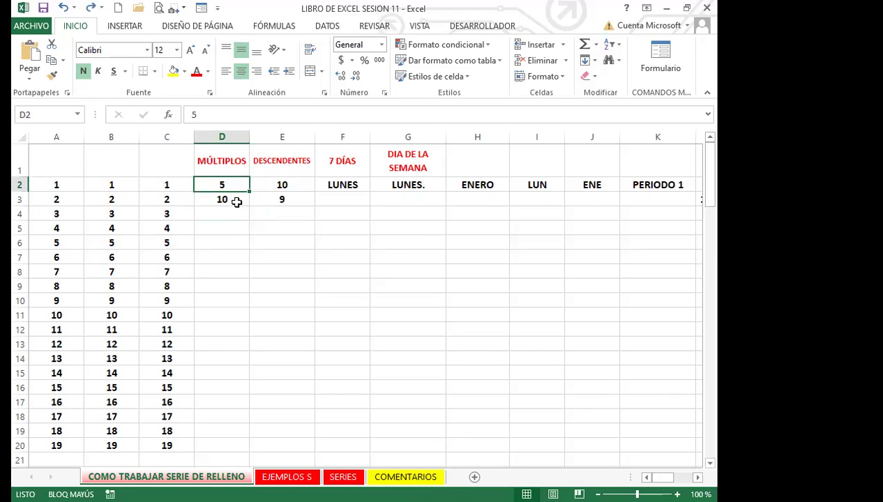
click(234, 199)
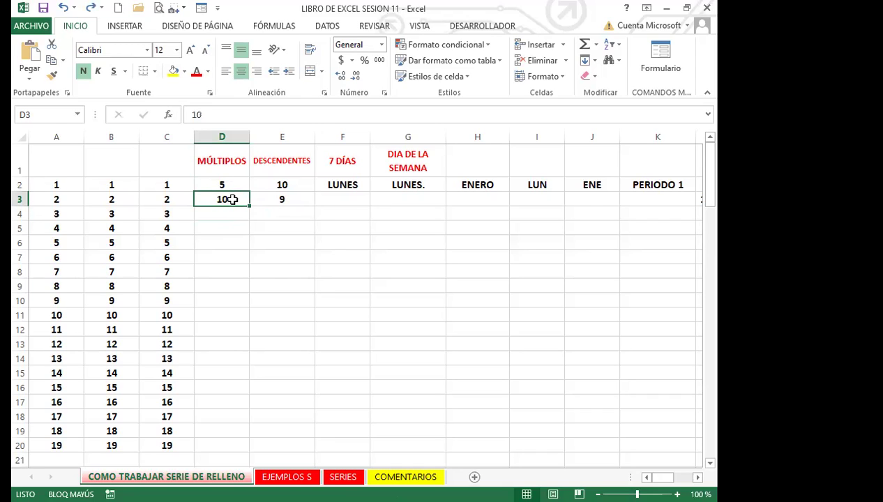
drag(232, 185, 225, 204)
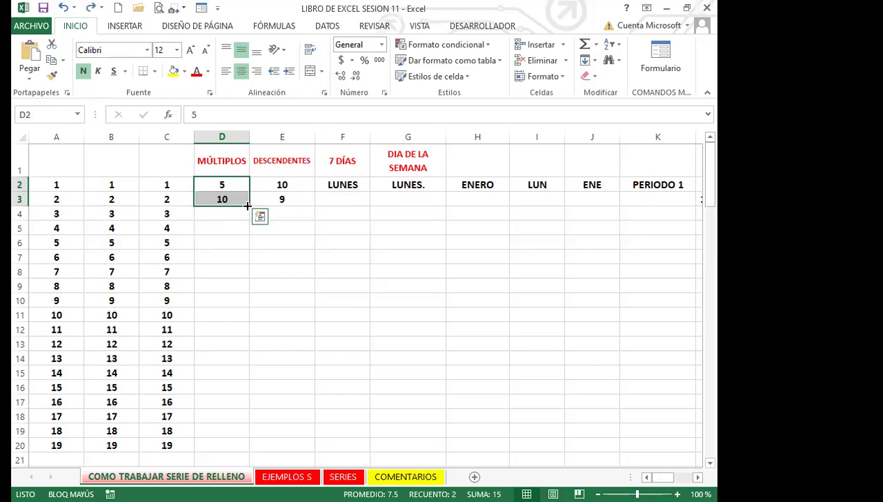
double_click(248, 206)
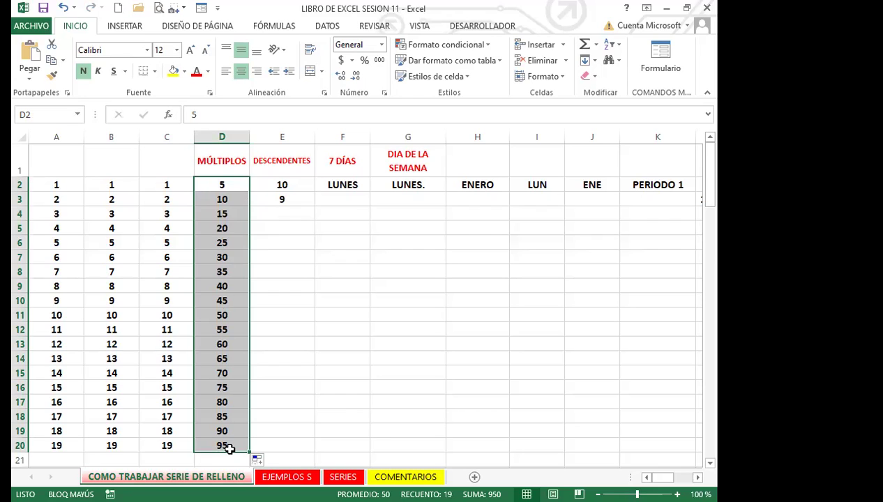
click(19, 445)
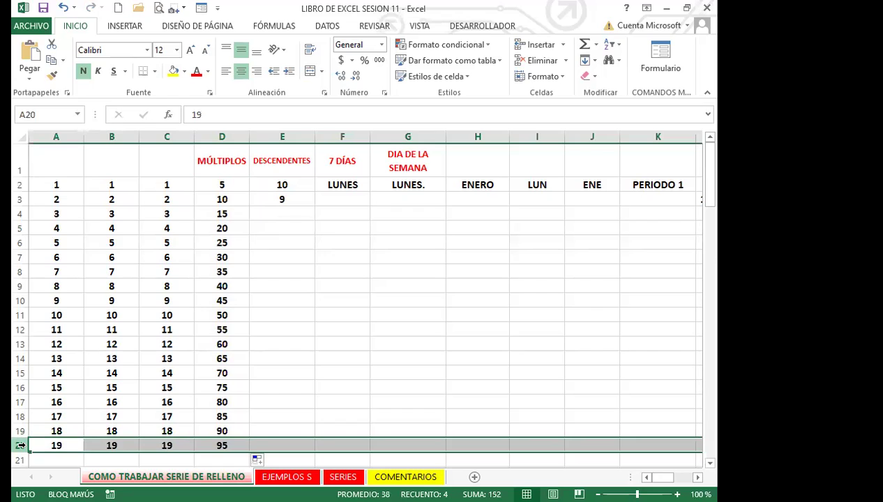
click(299, 200)
click(306, 184)
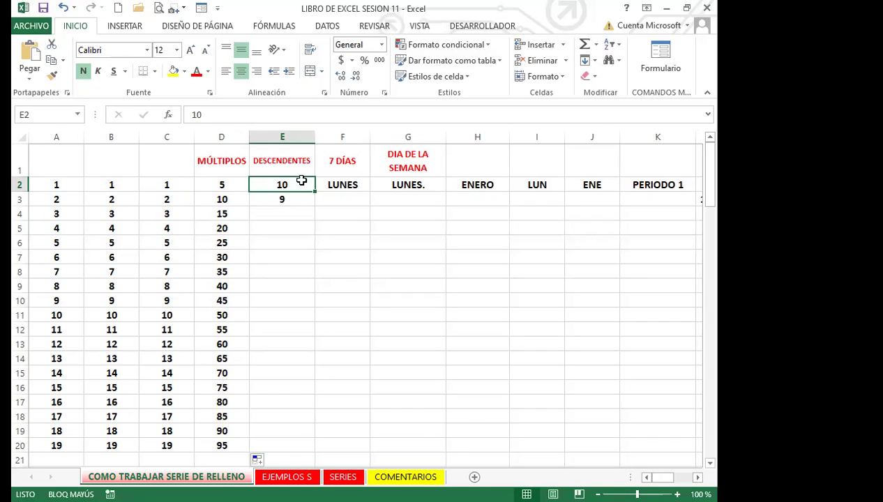
- Fill 10, 9 down column E to count down to -8, checking the -1, 0 and 1 cells
drag(301, 183, 301, 196)
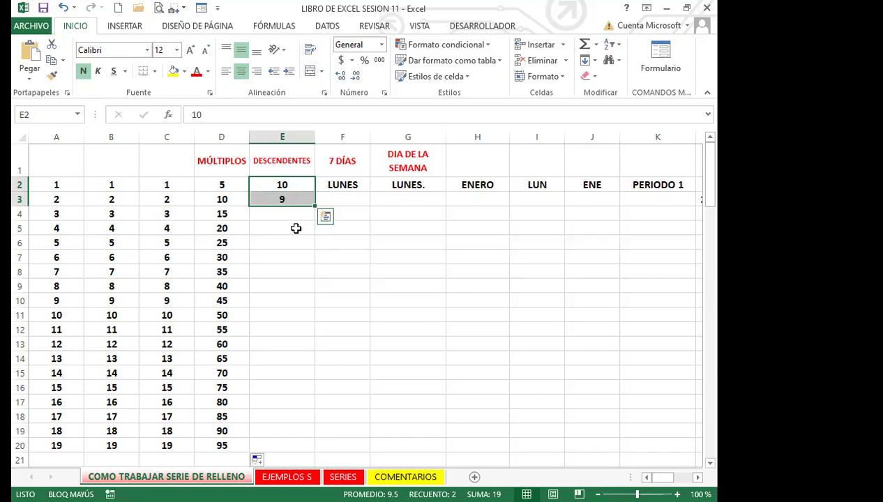
double_click(314, 204)
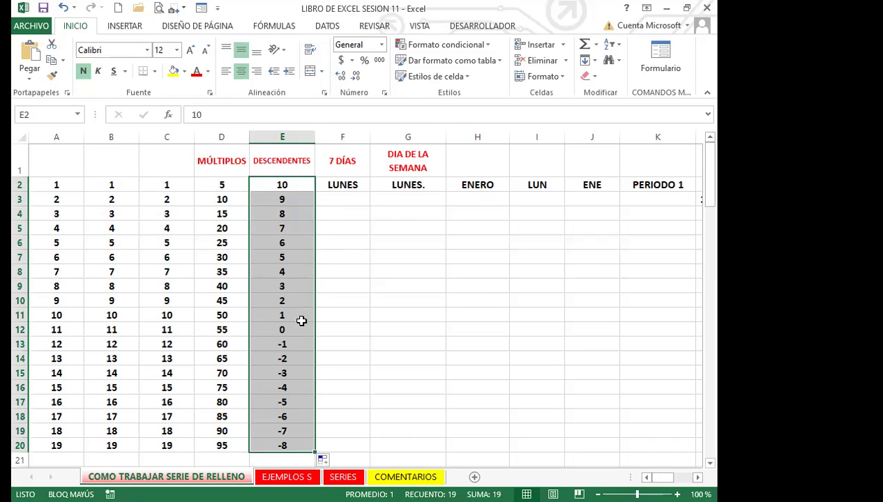
click(297, 343)
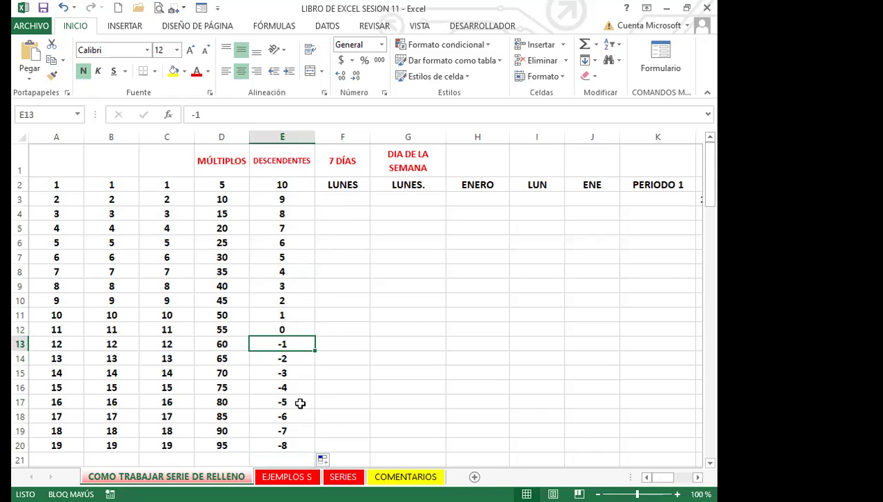
click(294, 324)
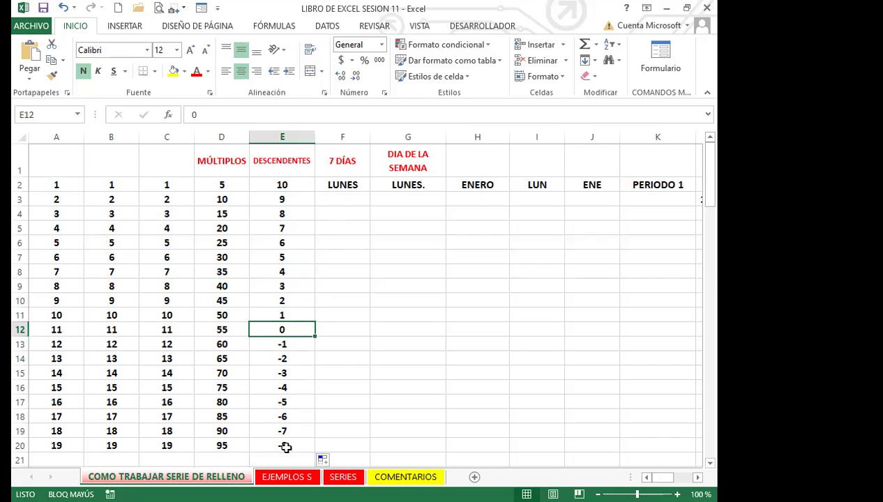
click(296, 312)
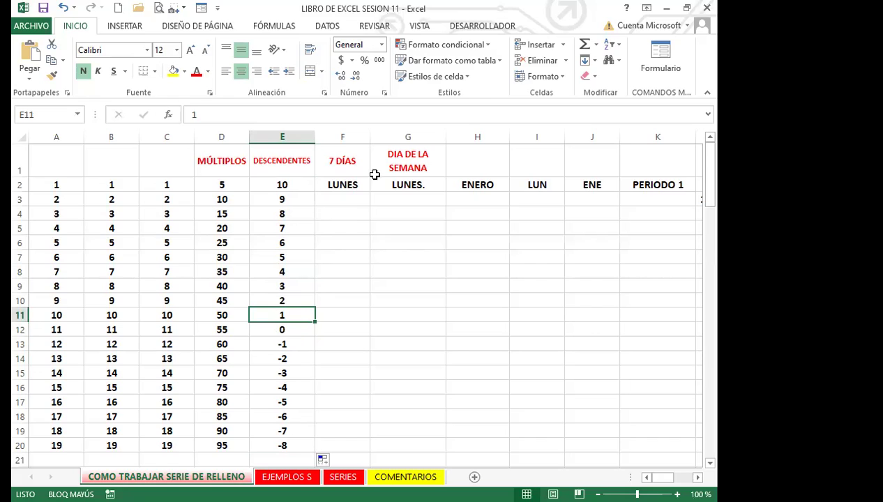
click(349, 185)
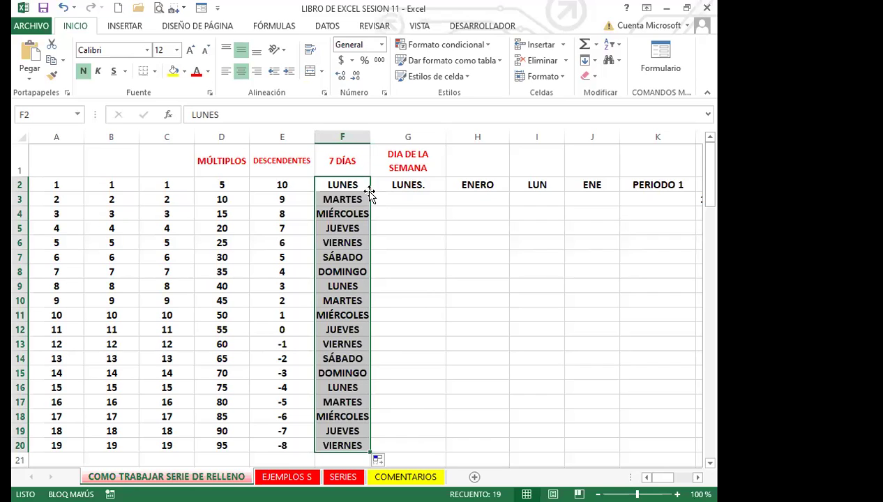
- Check that column F cycles LUNES through DOMINGO and restarts, with DOMINGO in row 15
click(344, 184)
click(346, 200)
click(348, 213)
click(346, 227)
click(346, 242)
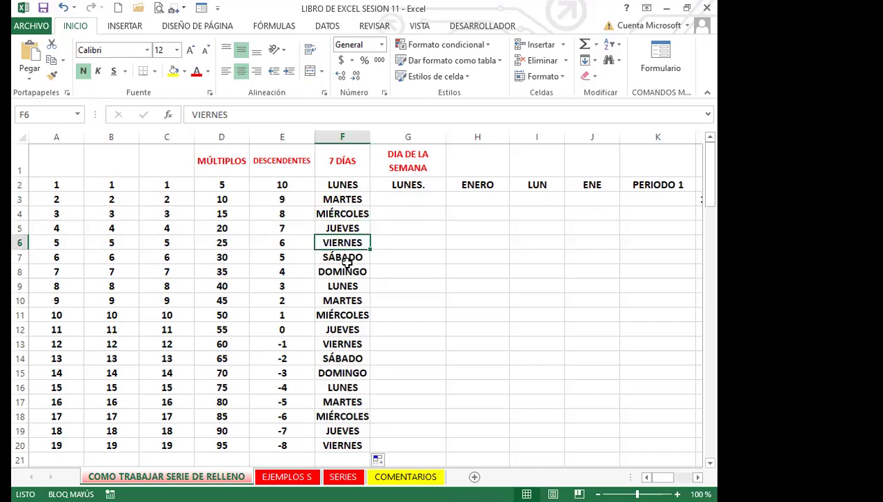
click(347, 257)
click(347, 271)
click(346, 286)
click(346, 300)
click(345, 315)
click(344, 330)
click(344, 342)
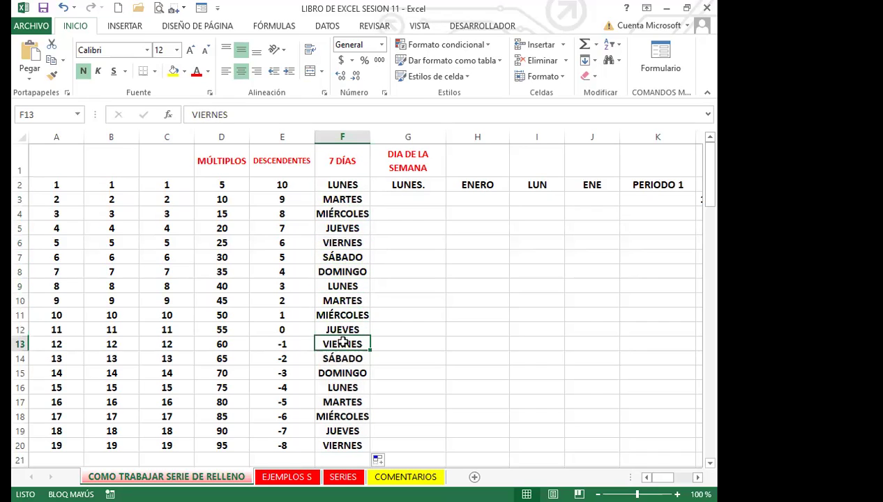
click(338, 358)
click(335, 372)
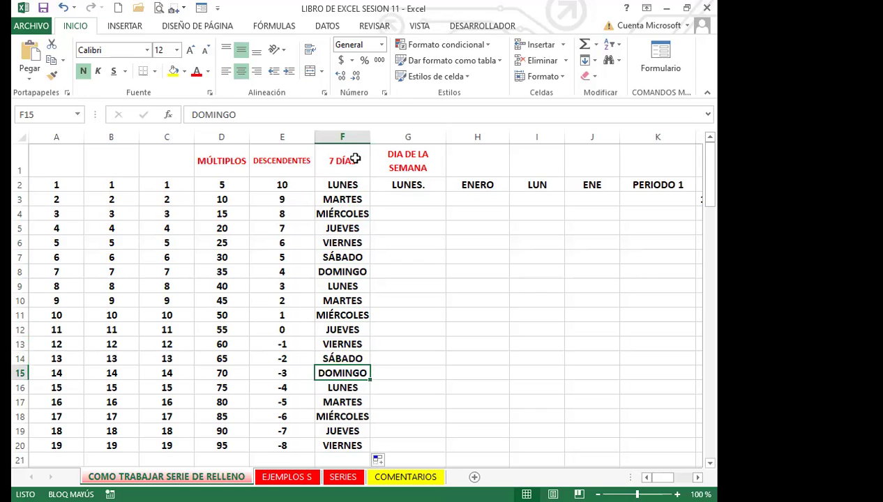
click(429, 185)
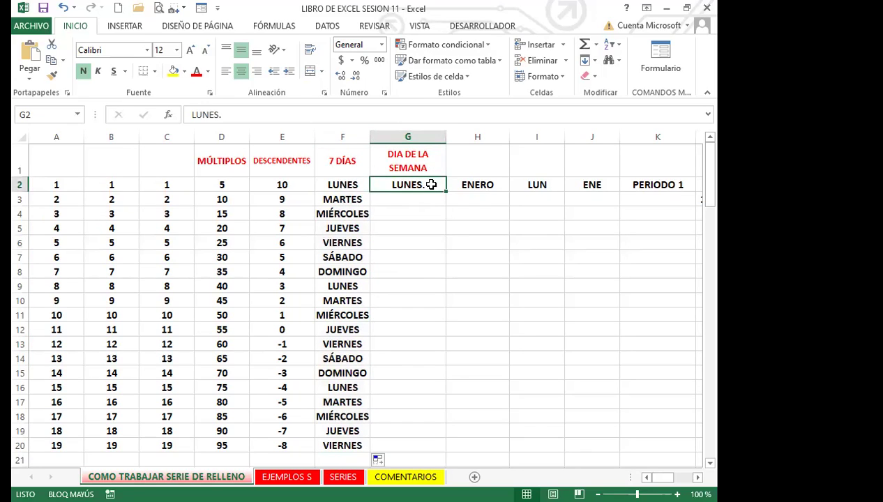
- Give the SÁBADO–DOMINGO cells F7:F8 and F14:F15 a yellow fill
drag(340, 258, 328, 266)
click(173, 71)
drag(327, 358, 327, 373)
click(173, 71)
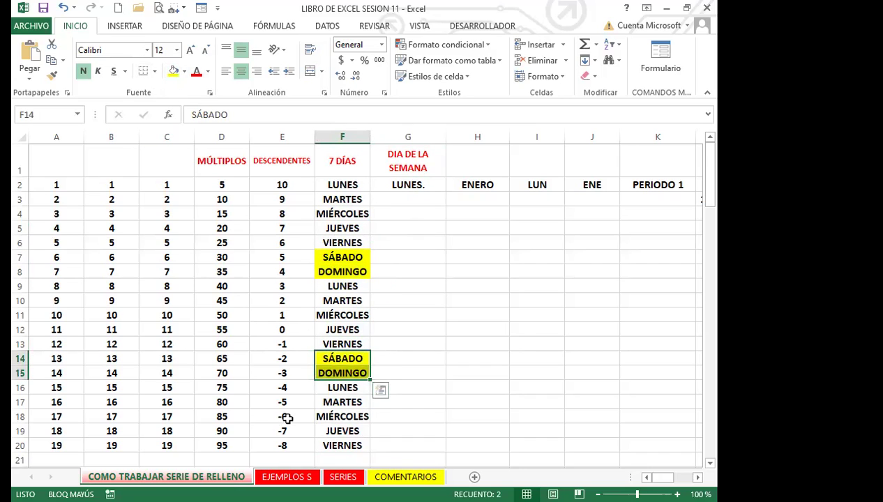
click(421, 269)
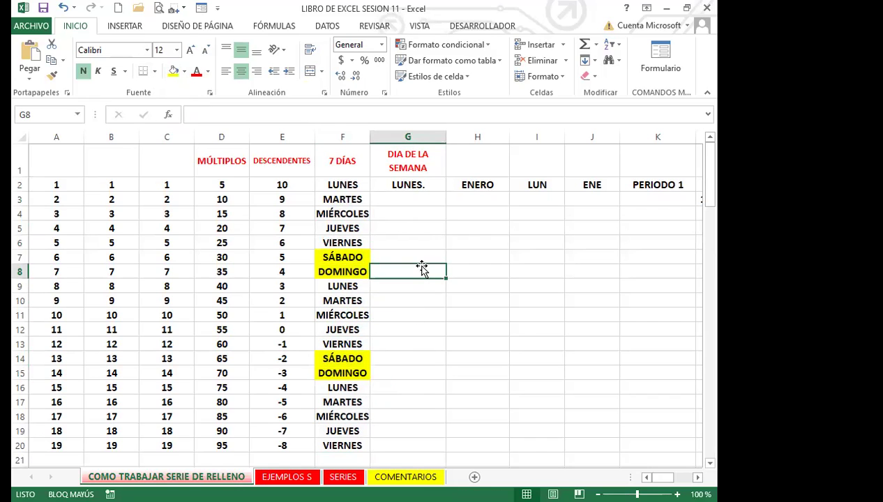
- Fill LUNES. from G2 down column G, compare weekends with column F, then undo
click(403, 184)
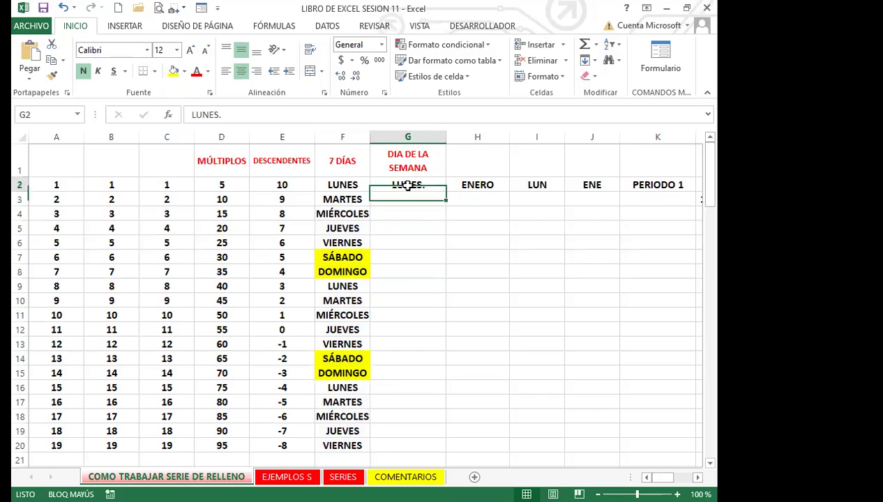
double_click(445, 191)
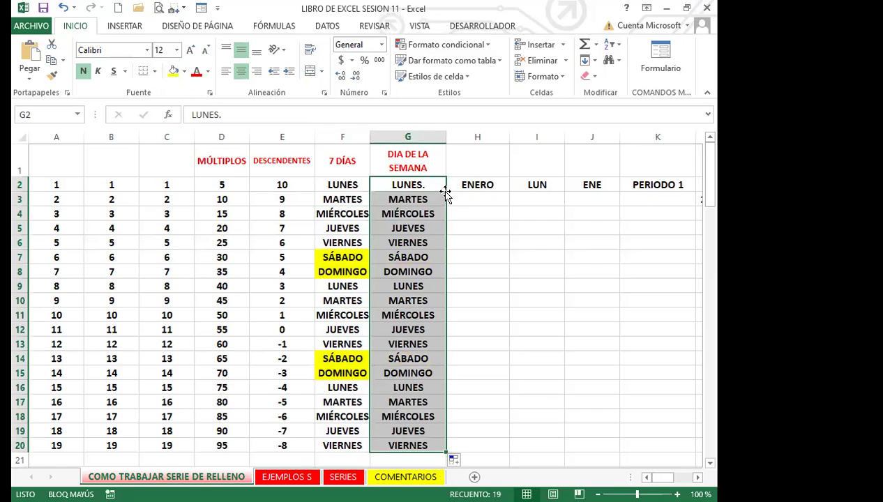
drag(343, 256, 410, 272)
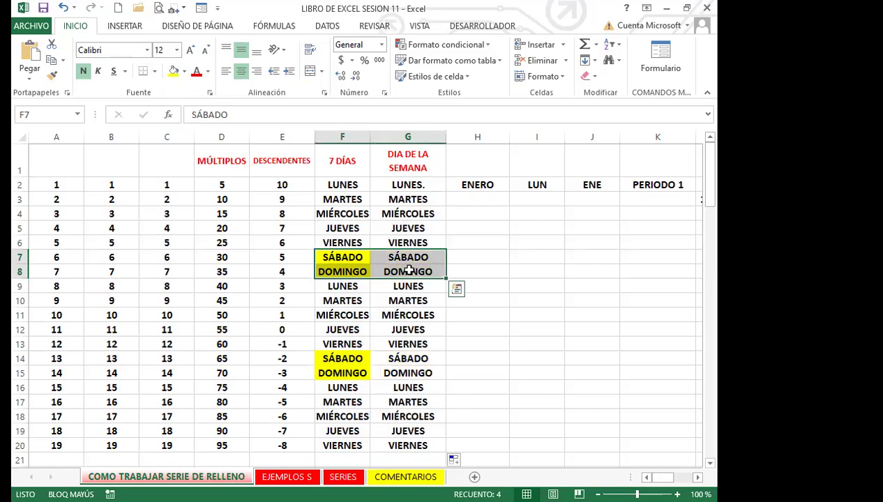
key(ctrl+z)
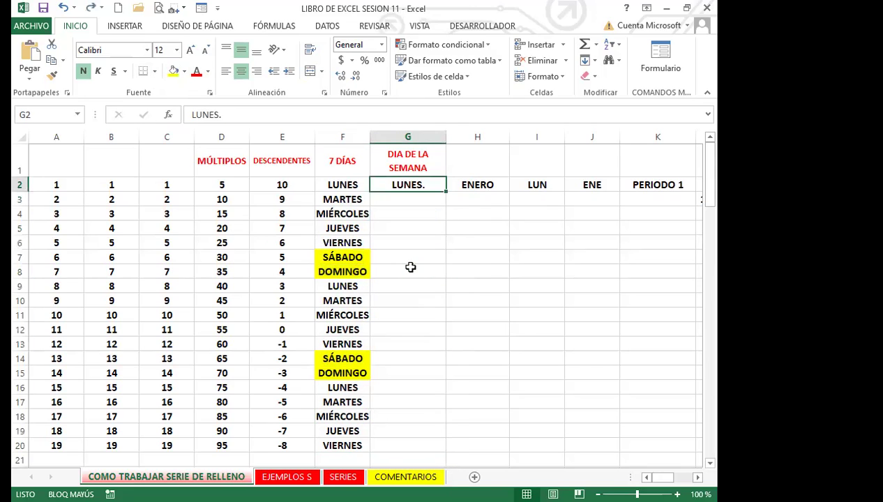
- Drag LUNES. in G2 toward row 20, then dismiss the fill choices without filling
click(380, 244)
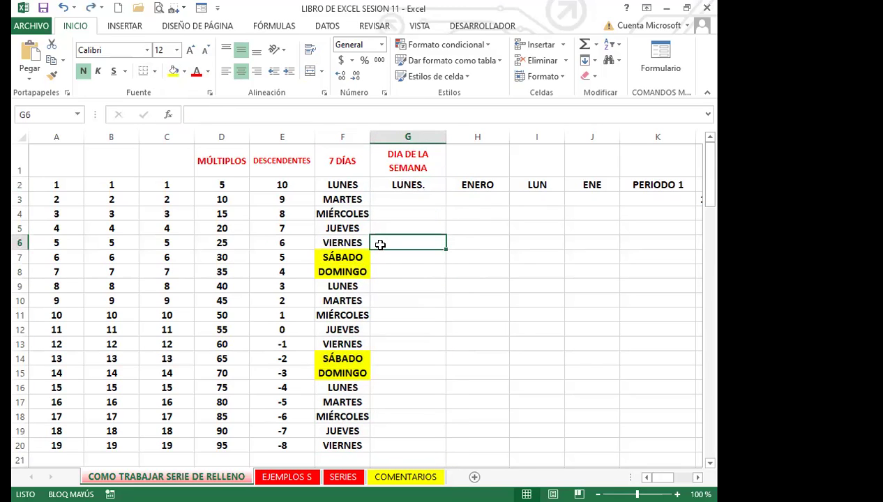
click(388, 186)
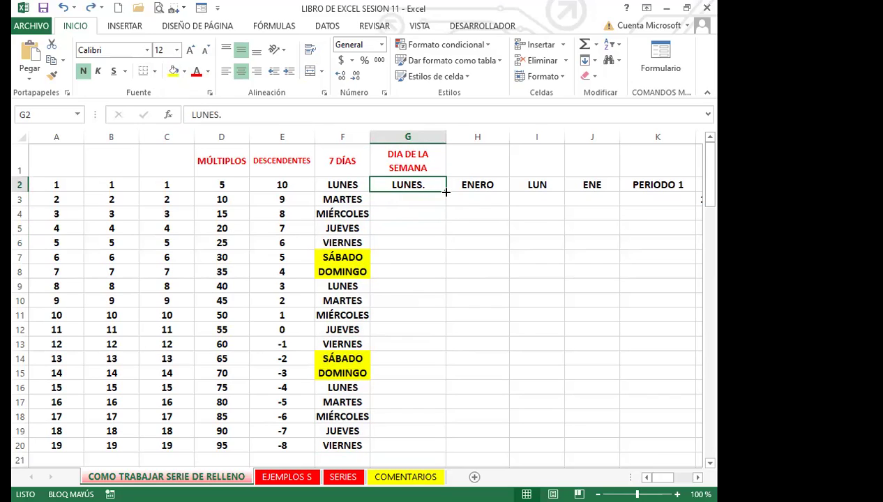
drag(447, 197, 440, 361)
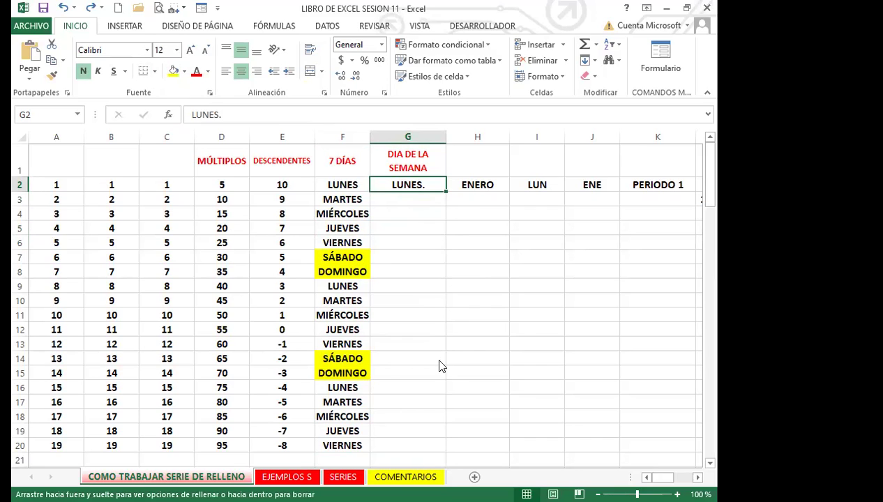
drag(430, 430, 426, 455)
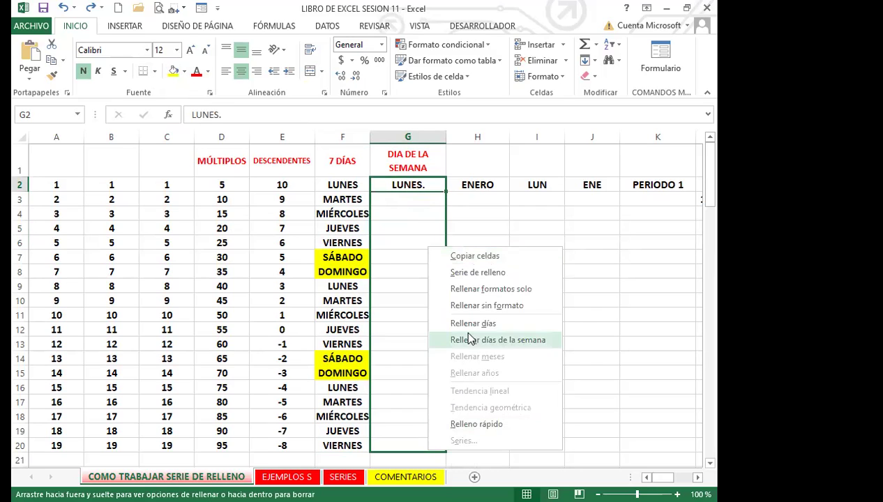
click(427, 188)
- Show the fill choices on column B, then fill G2 to G20 with working days only
click(125, 183)
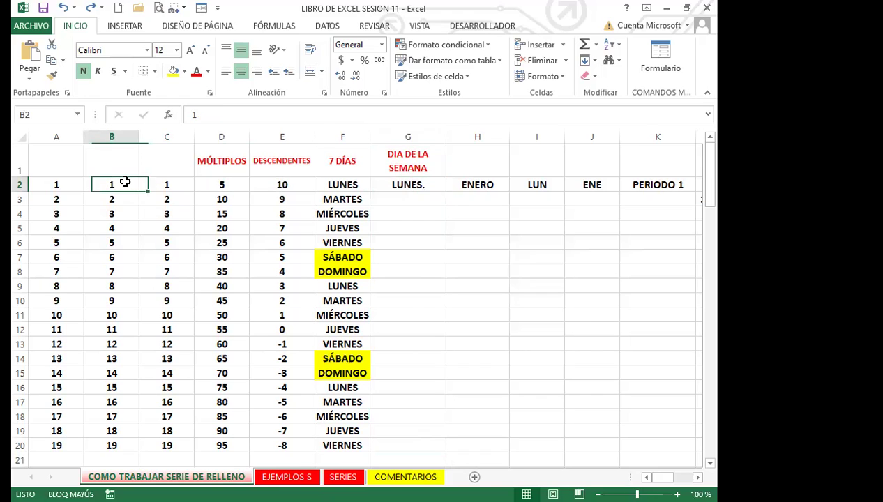
drag(139, 194, 133, 408)
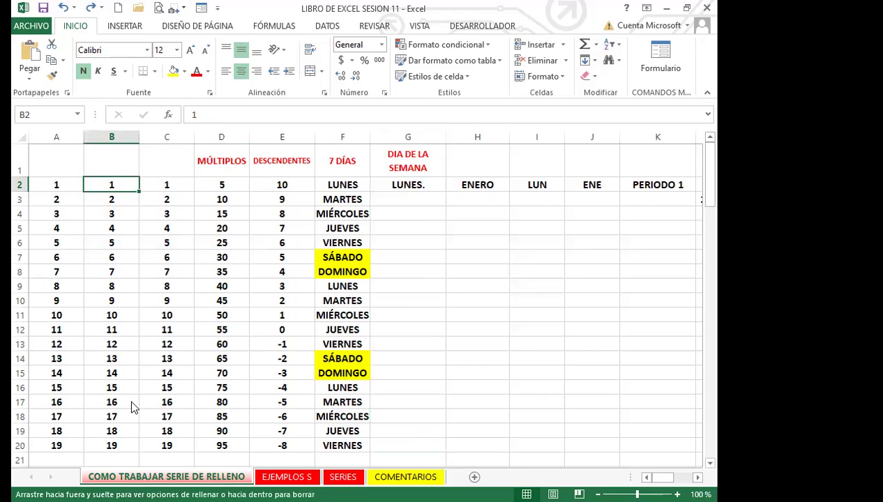
drag(129, 452, 129, 450)
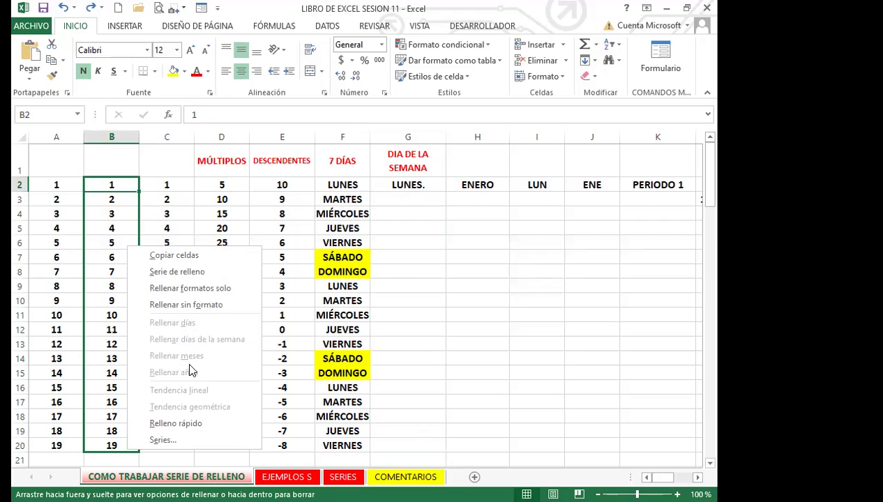
click(414, 186)
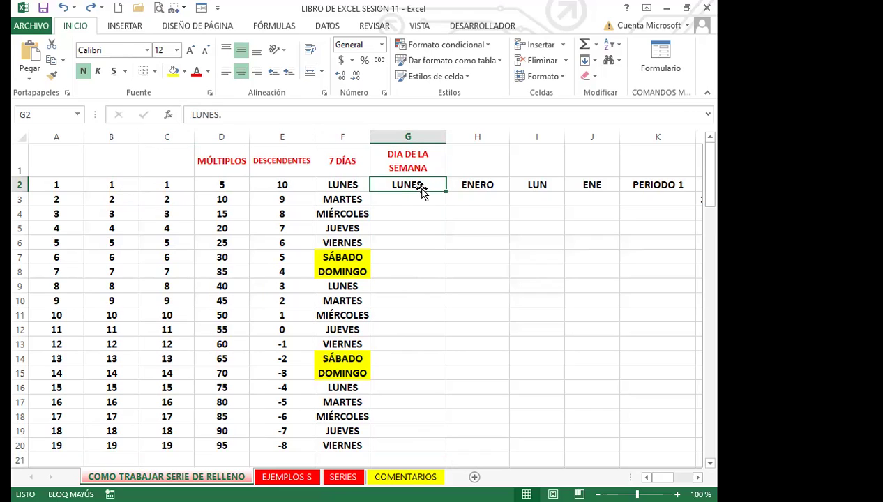
drag(445, 191, 427, 454)
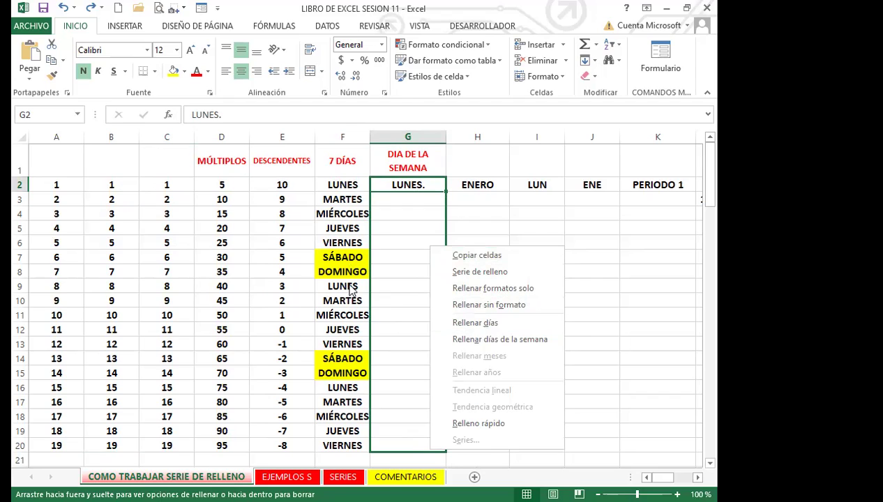
click(539, 339)
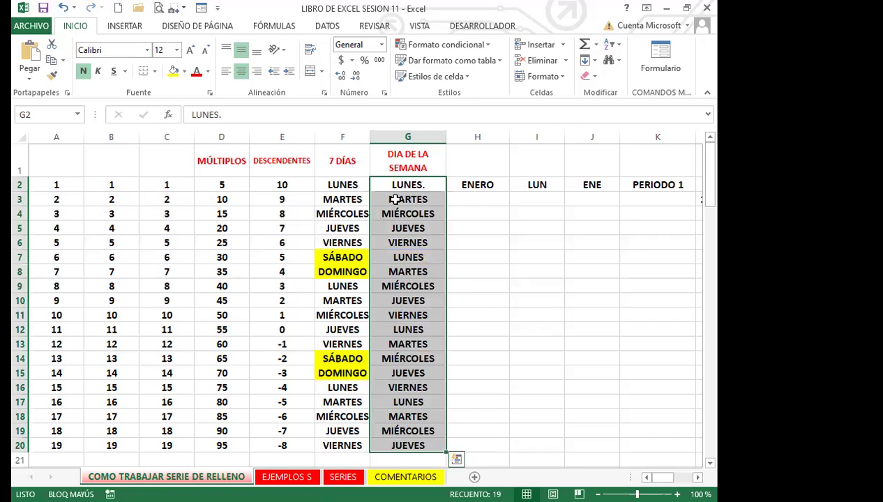
- Compare weekend rows 7–8 and 14–15 with column F and verify column G skips them
drag(342, 258, 393, 277)
drag(359, 359, 404, 370)
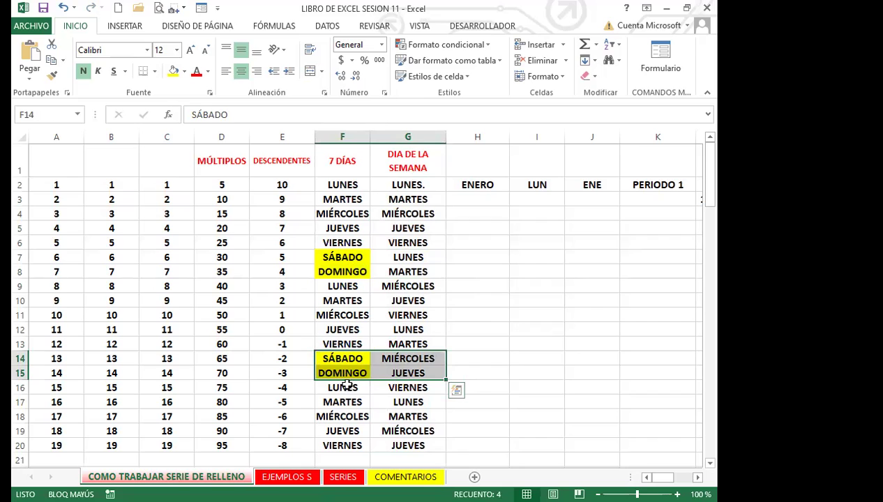
click(411, 287)
click(406, 185)
click(409, 202)
click(409, 216)
click(405, 229)
click(404, 242)
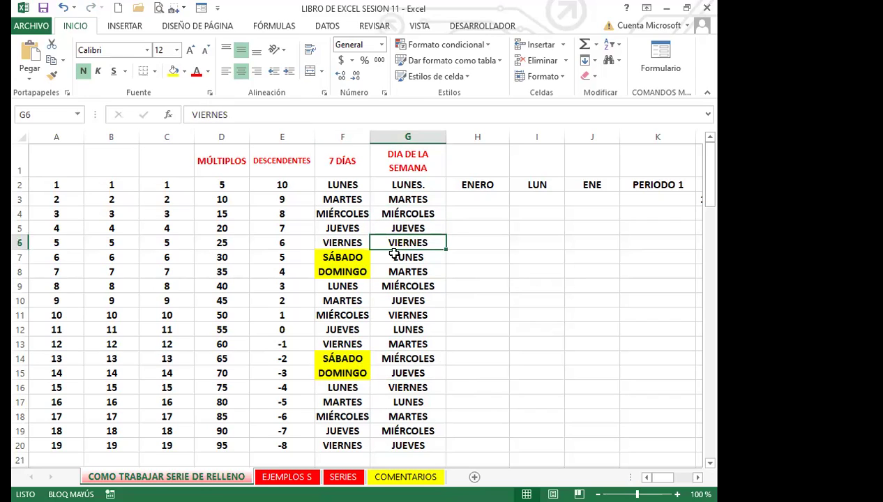
click(415, 258)
click(410, 272)
click(407, 286)
click(405, 301)
click(404, 315)
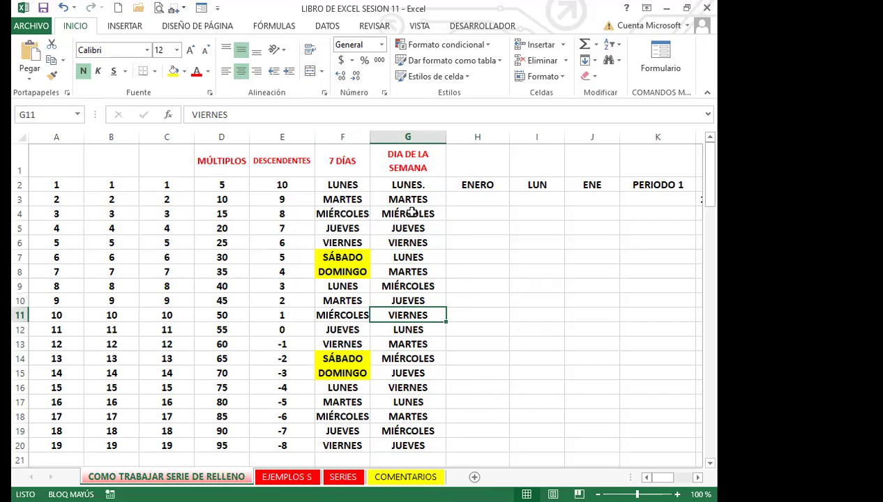
- Clear G3:G20 and refill it from LUNES. with weekdays only, VIERNES followed by LUNES
drag(412, 200, 408, 448)
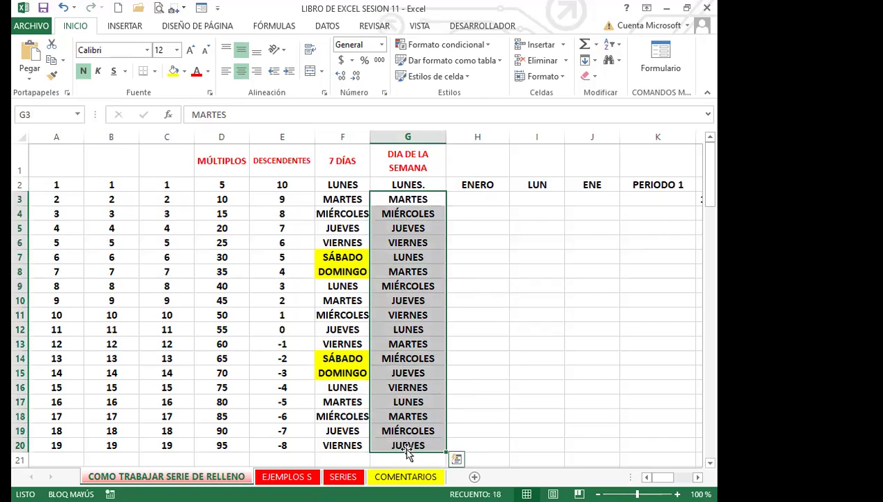
key(Delete)
click(408, 160)
click(406, 184)
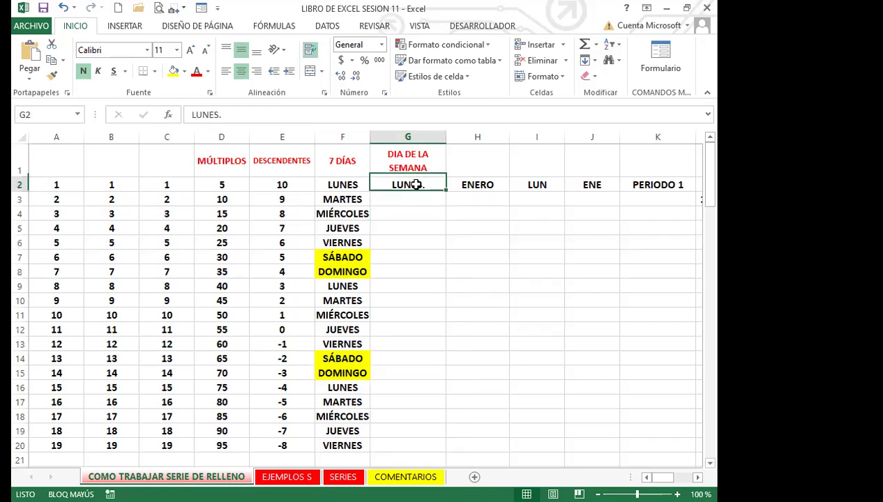
drag(446, 191, 447, 207)
mouse_move(435, 443)
mouse_down()
mouse_move(434, 457)
mouse_move(406, 434)
mouse_move(433, 450)
mouse_up()
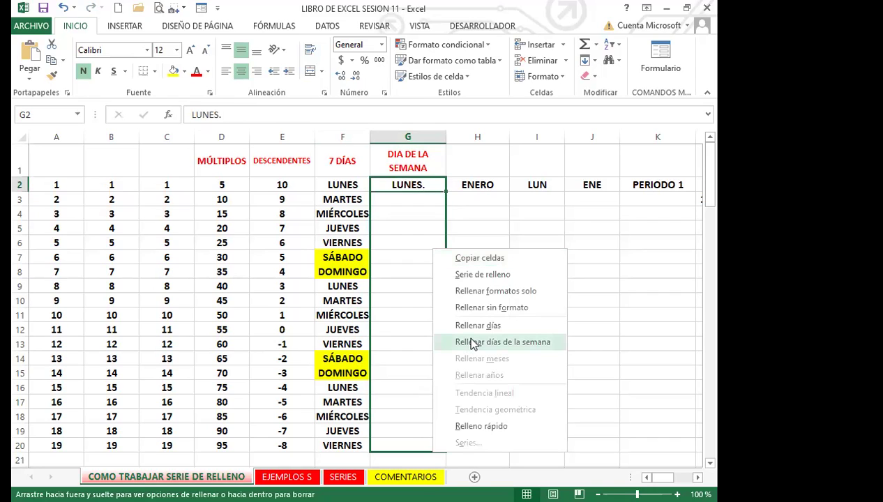
key(Return)
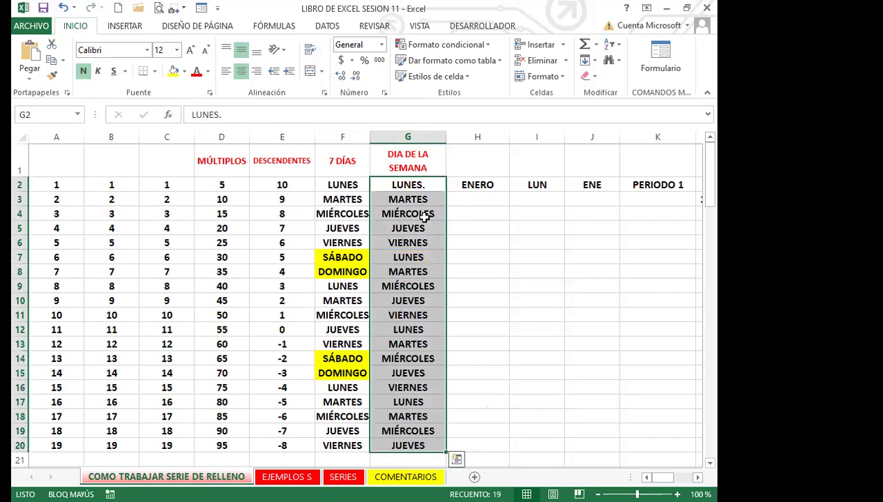
click(417, 185)
click(422, 243)
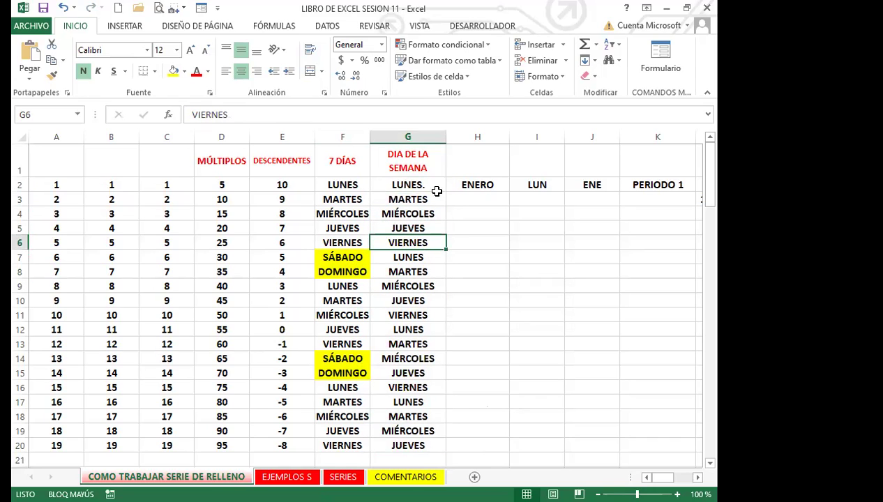
click(479, 186)
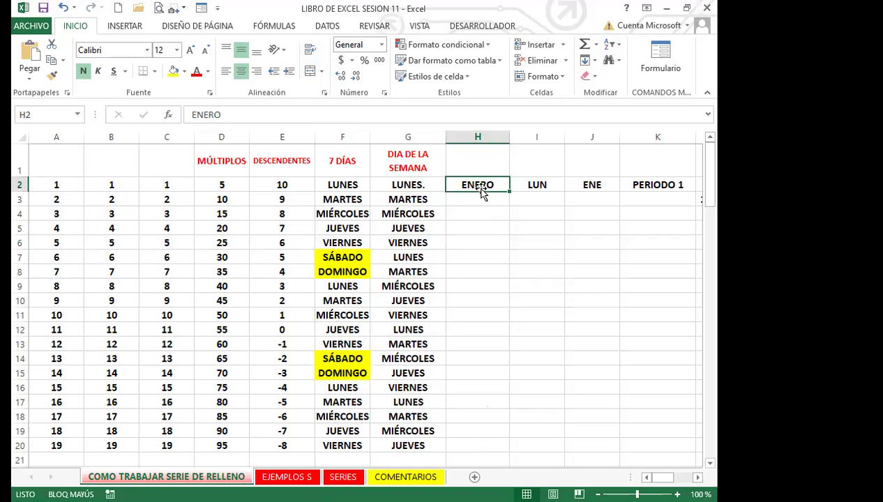
- Auto-fill column H from ENERO to row 20, restarting after DICIEMBRE and ending at JULIO
click(697, 477)
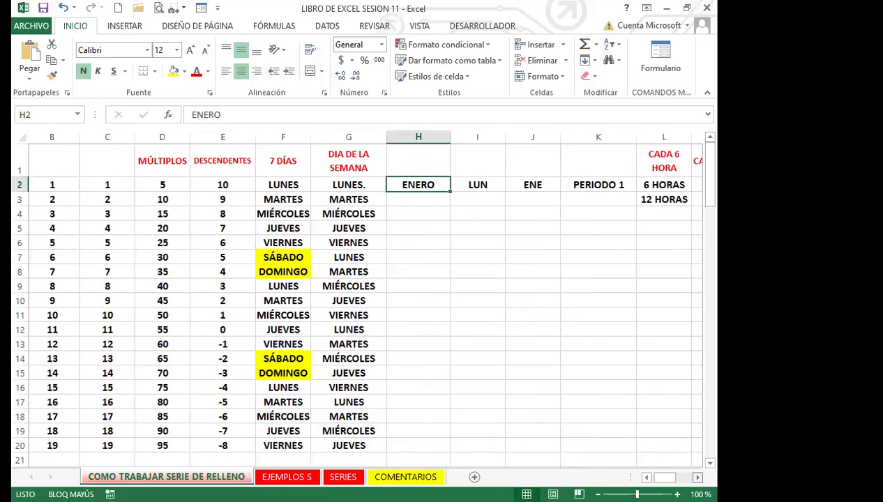
click(697, 477)
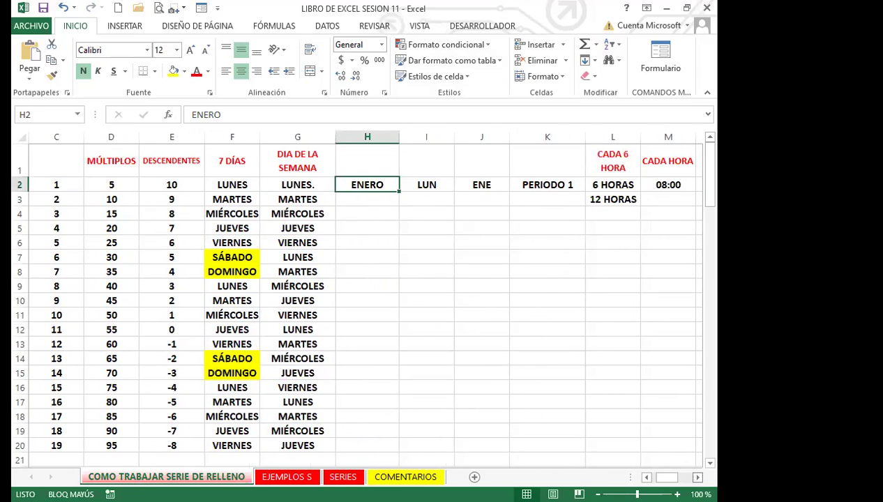
double_click(397, 192)
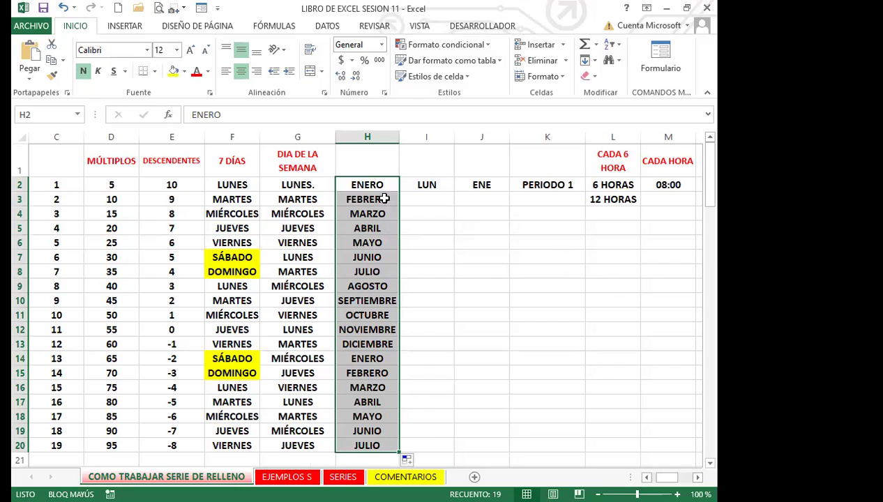
click(381, 341)
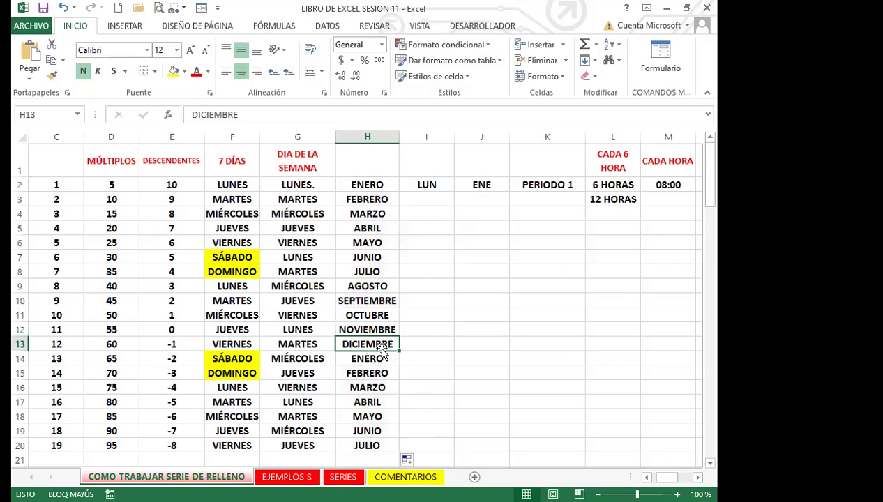
click(20, 446)
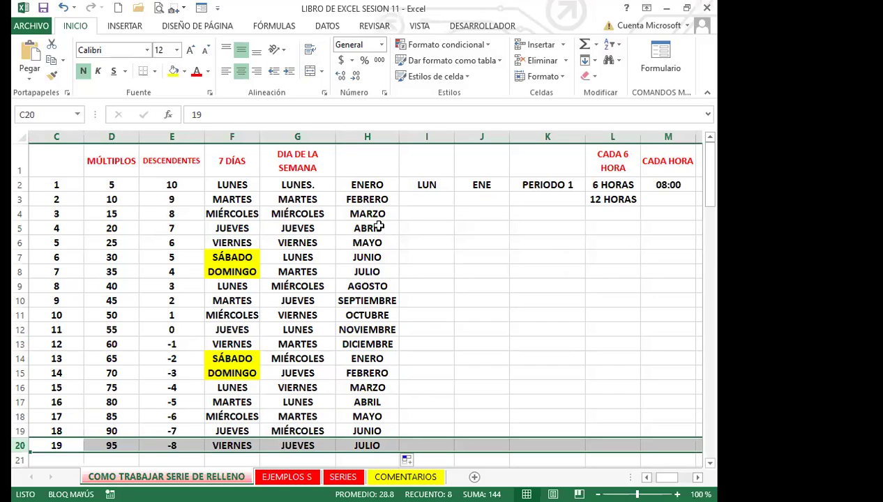
click(415, 185)
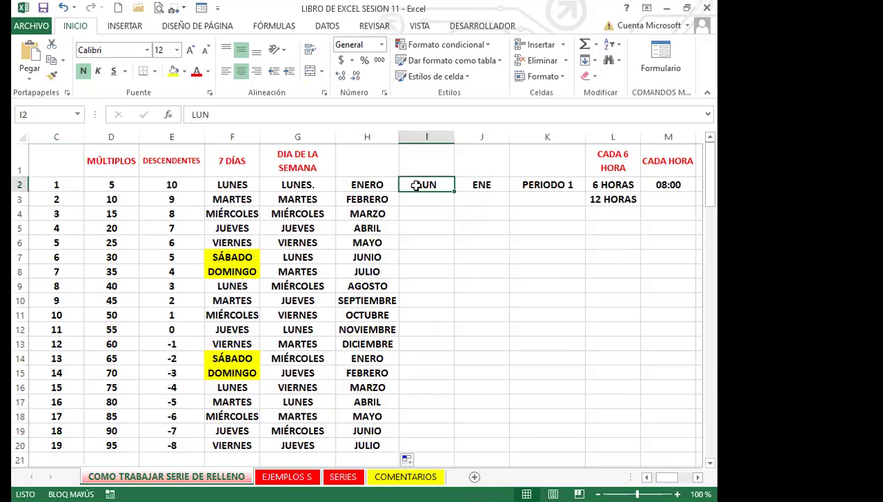
- Auto-fill column I from LUN with abbreviated weekdays (MAR., MIÉ.…) down to VIE. in I20
click(292, 187)
click(425, 185)
double_click(454, 194)
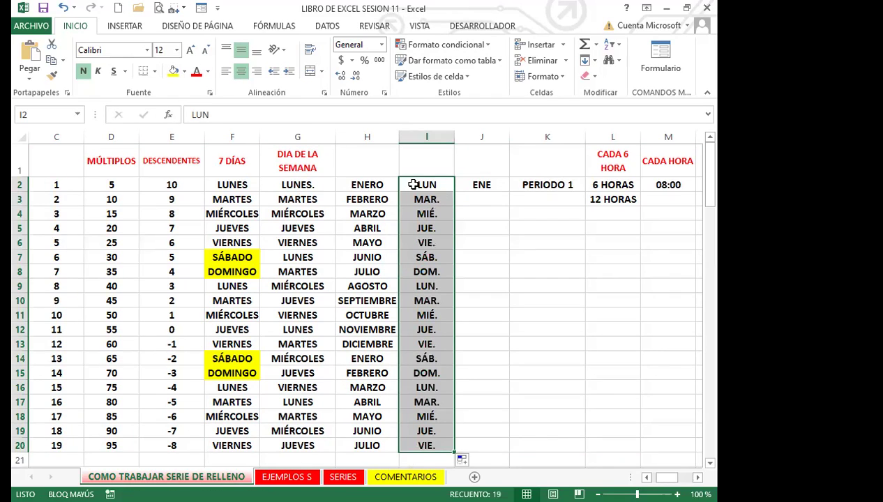
click(441, 200)
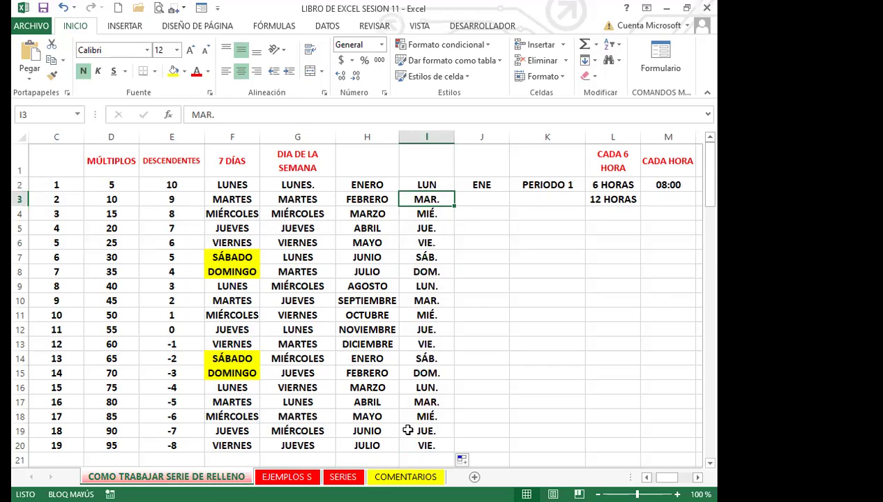
click(299, 184)
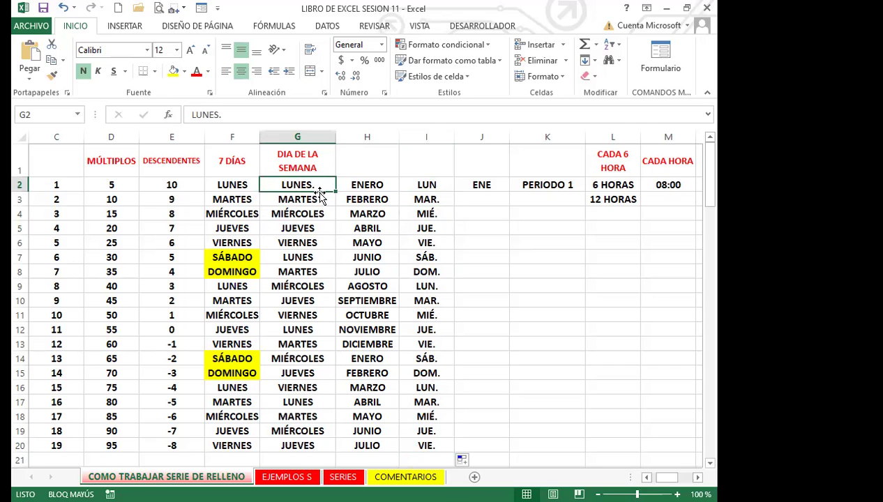
drag(319, 201, 299, 438)
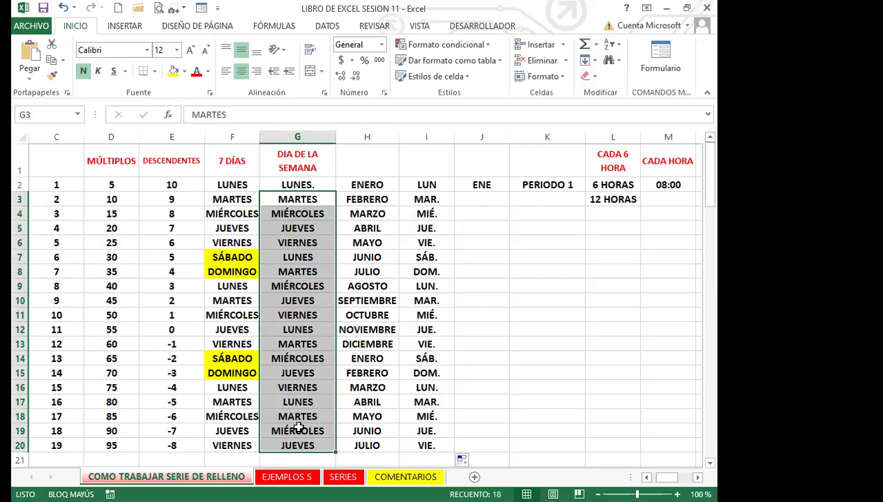
click(319, 203)
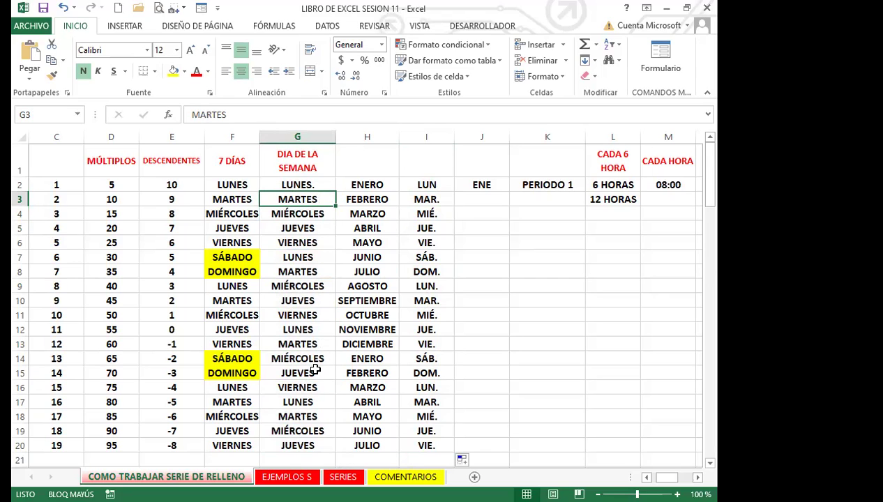
click(435, 202)
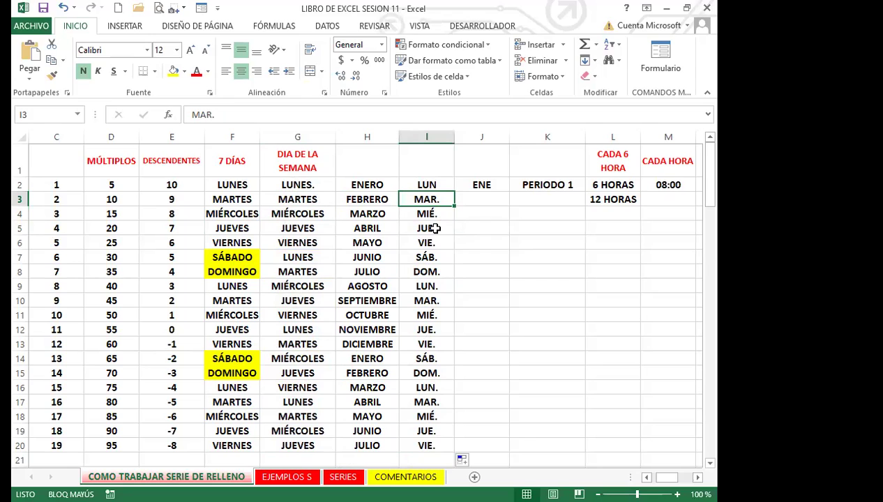
click(429, 185)
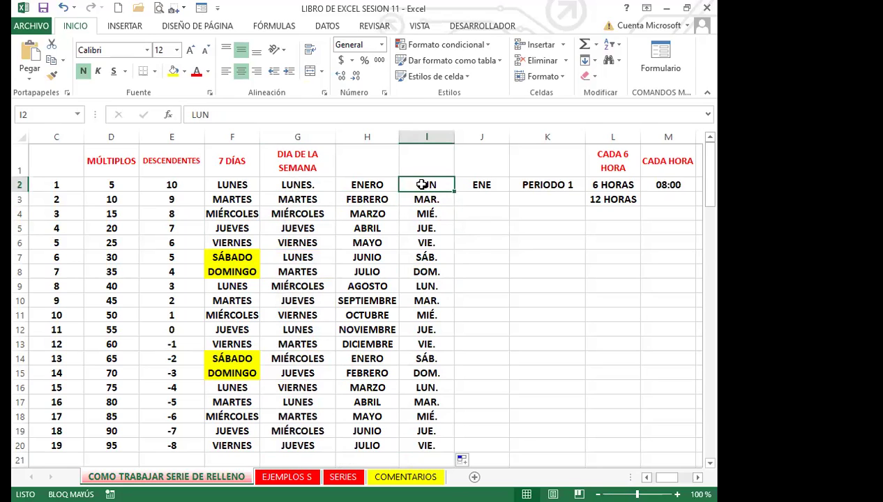
click(315, 198)
click(313, 371)
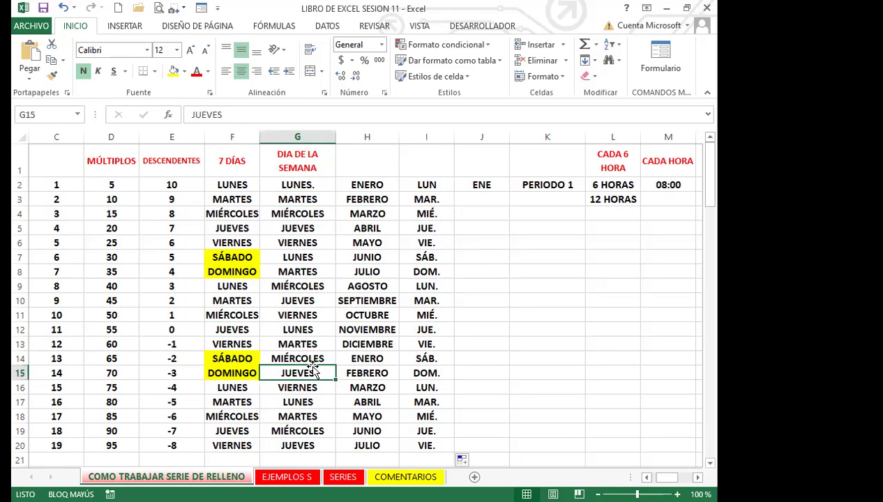
click(443, 186)
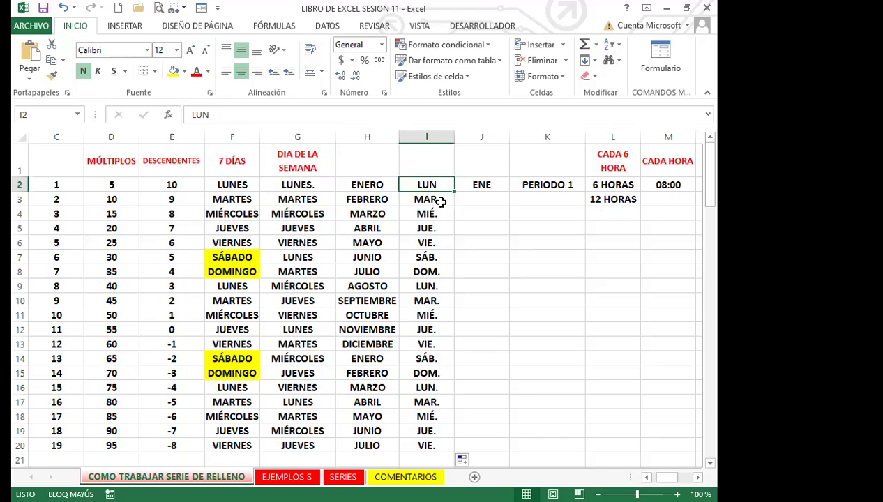
click(438, 200)
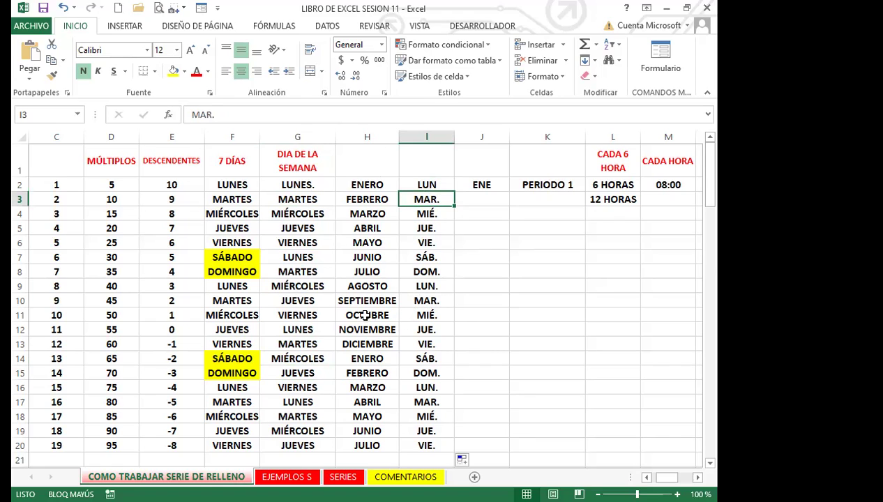
click(412, 183)
click(427, 200)
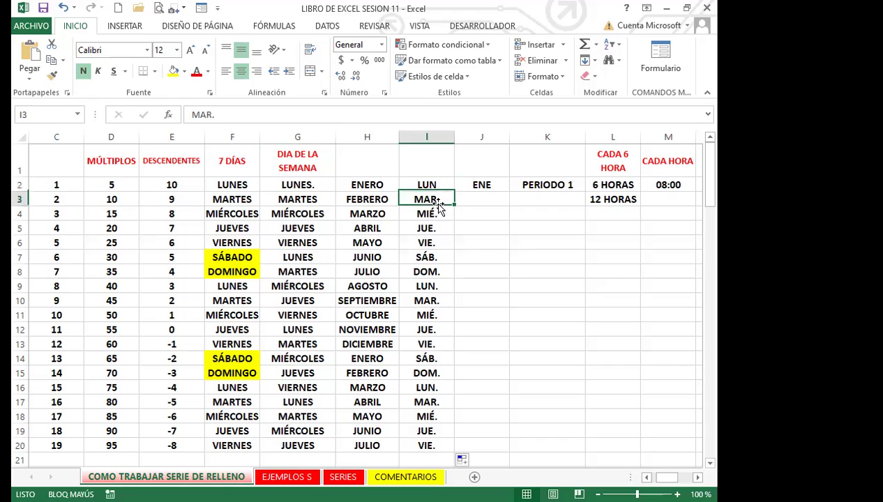
click(438, 445)
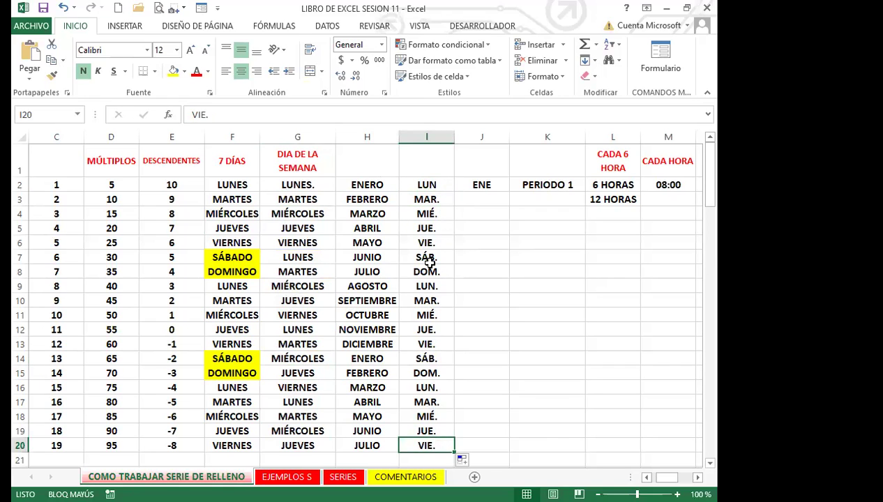
click(427, 214)
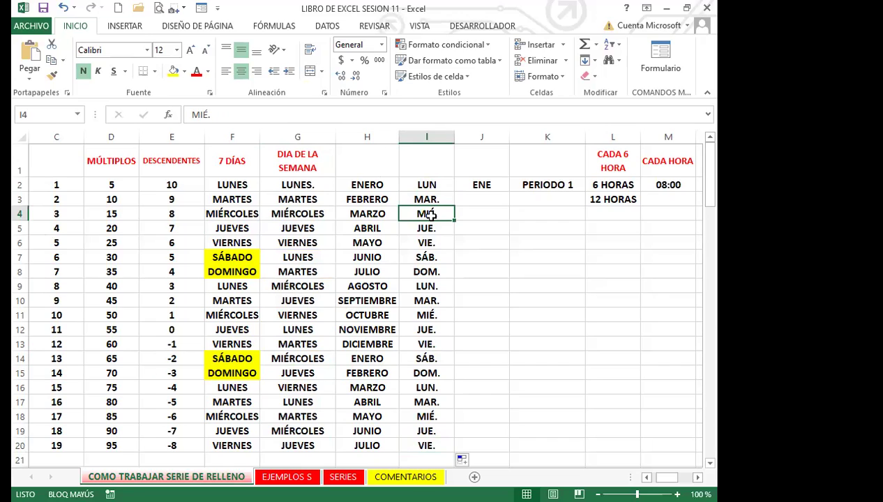
click(440, 183)
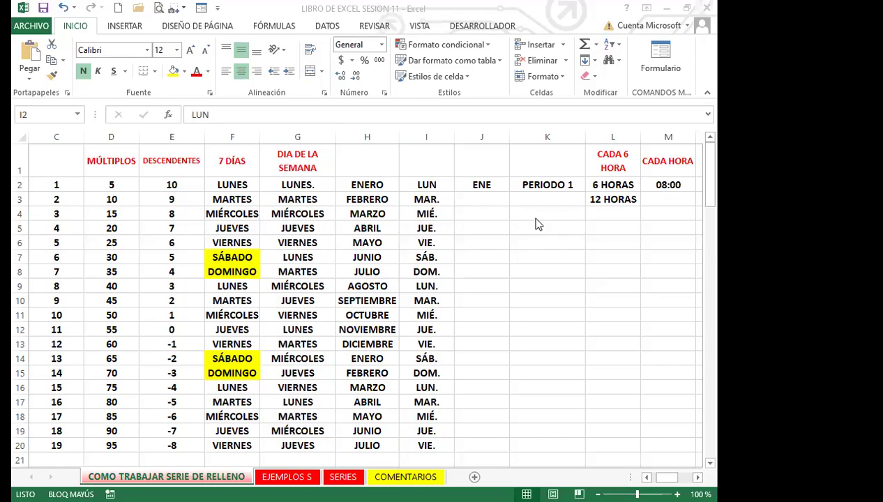
click(494, 184)
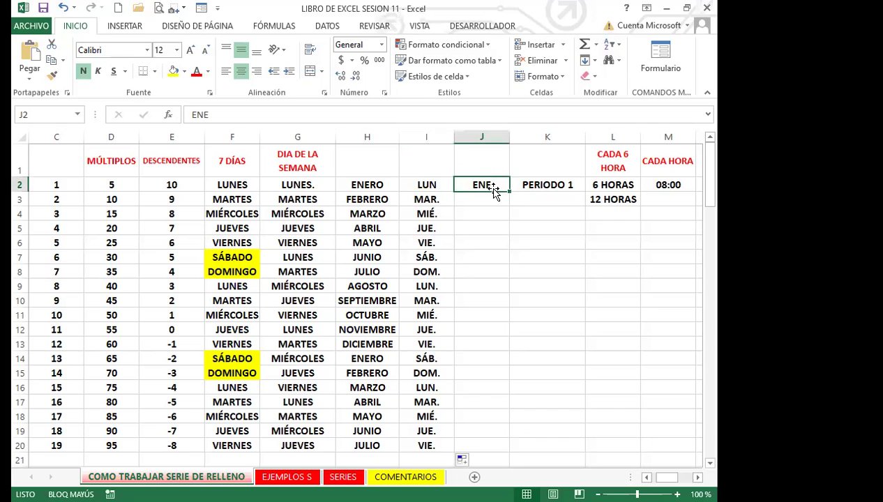
- Fill column J from ENE with abbreviated months through DIC., ending at JUL. in J20
drag(378, 184, 377, 450)
click(495, 184)
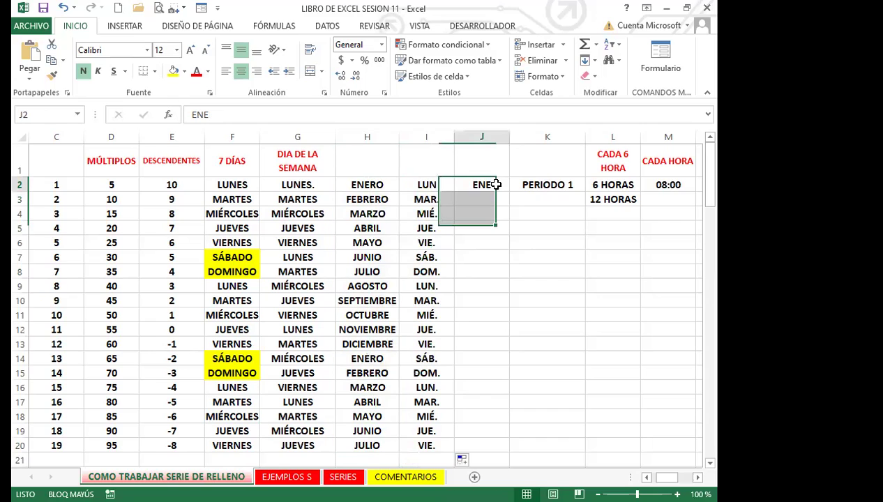
double_click(510, 190)
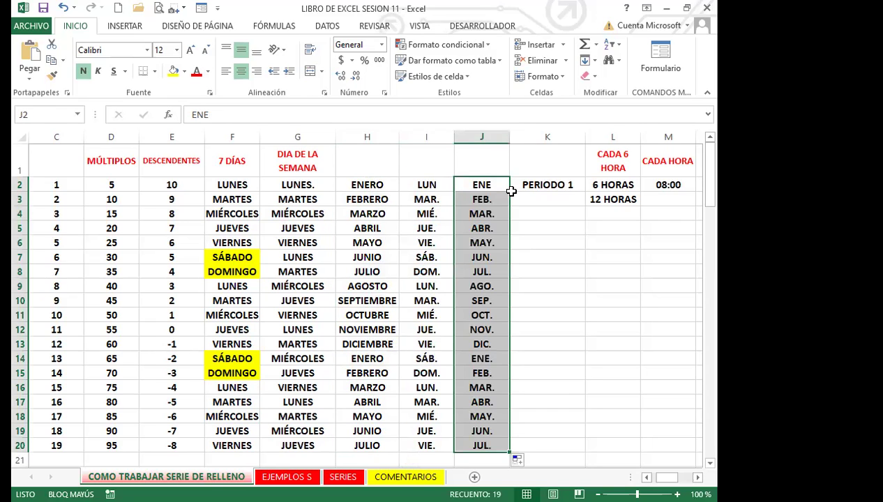
click(429, 187)
click(489, 184)
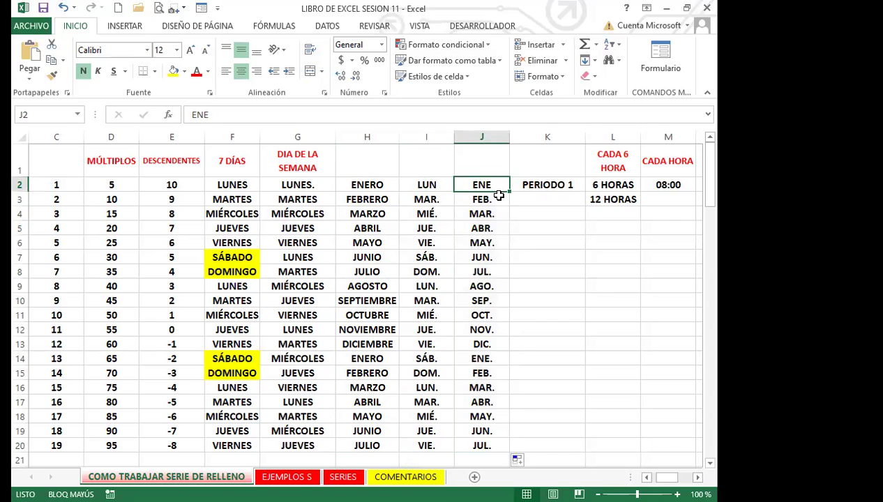
mouse_move(497, 199)
mouse_down()
mouse_move(503, 441)
mouse_move(489, 203)
mouse_move(496, 200)
mouse_up()
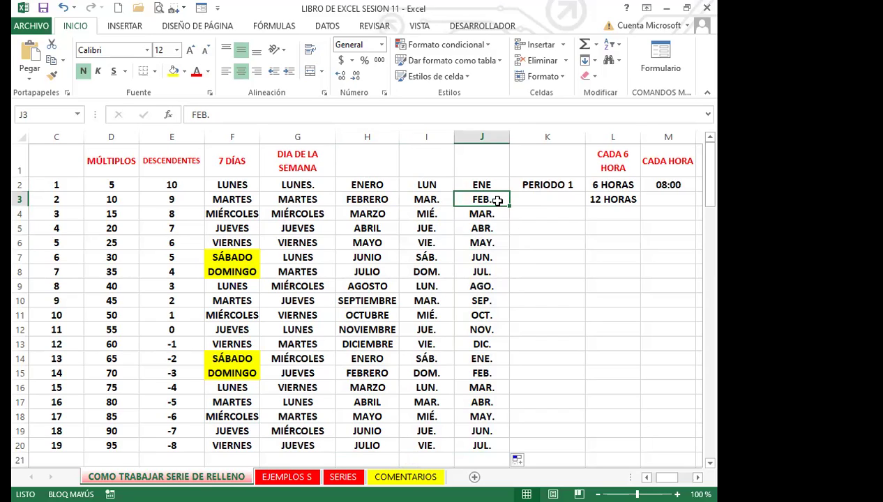
drag(499, 199, 492, 443)
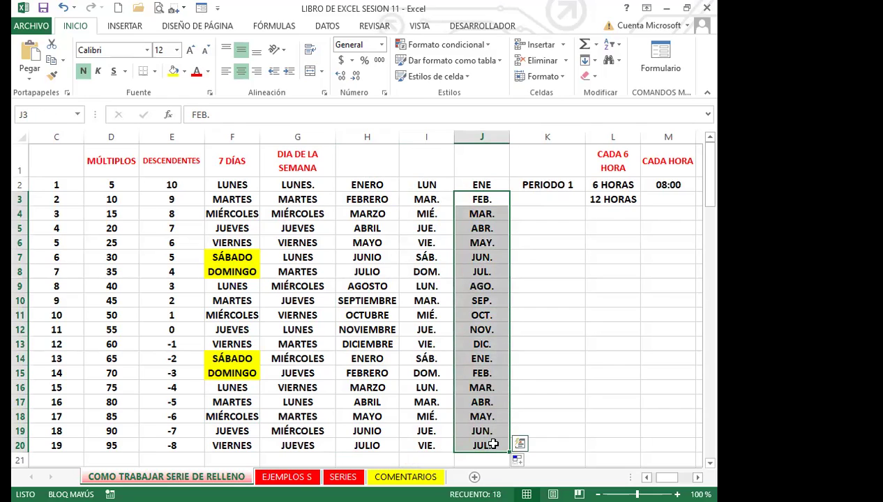
- Resize column J so the month abbreviations fit comfortably
click(491, 187)
drag(510, 134, 485, 136)
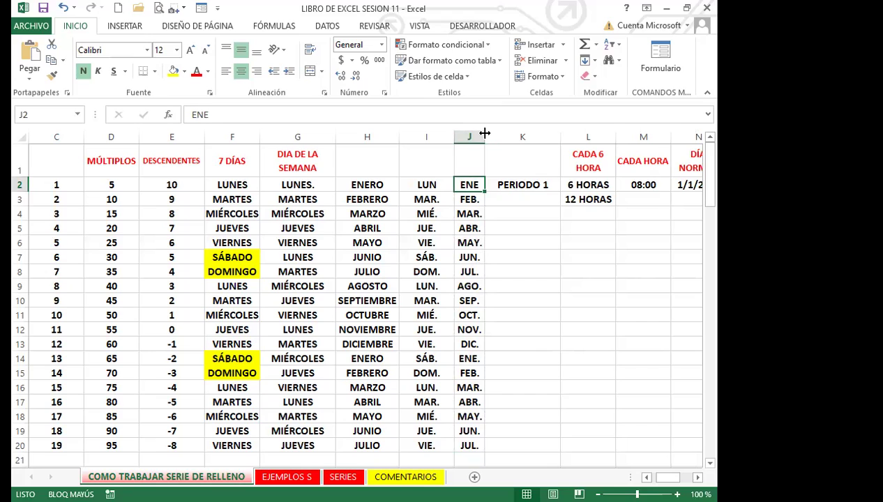
drag(485, 135, 499, 133)
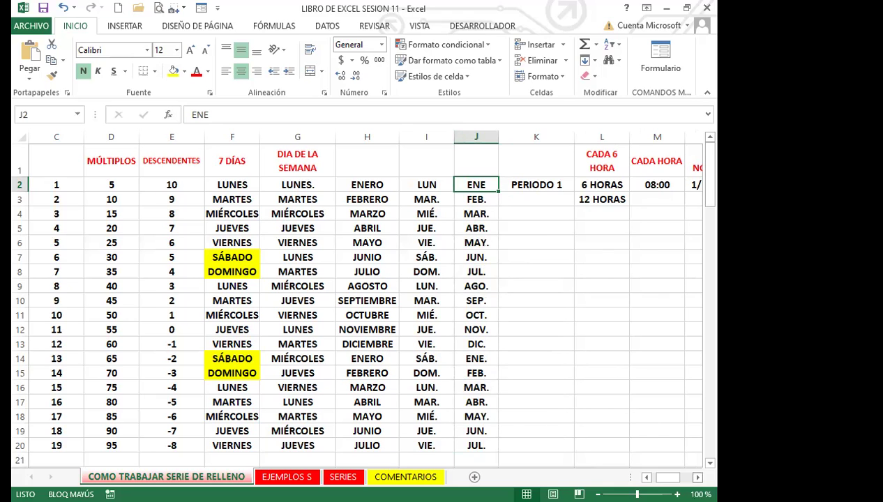
- Test changing K2 to plain PERIODO and copying it down, then undo back to PERIODO 1
scroll(501, 428, right, 3)
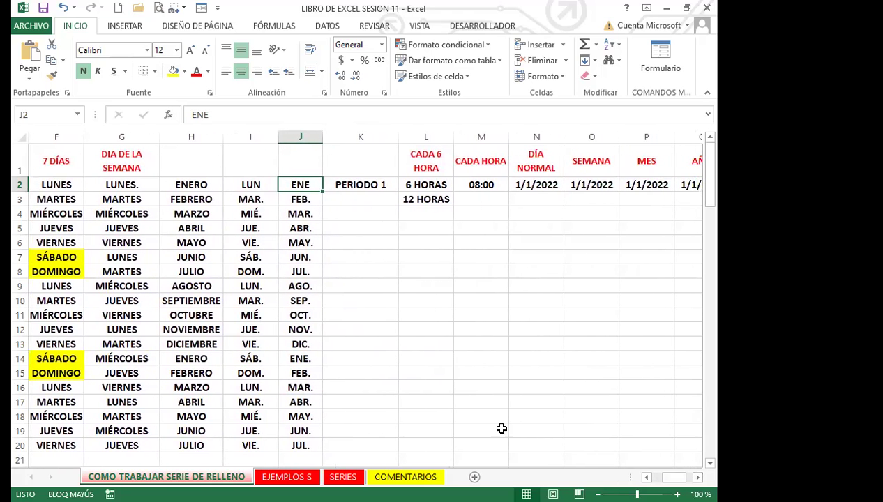
click(335, 180)
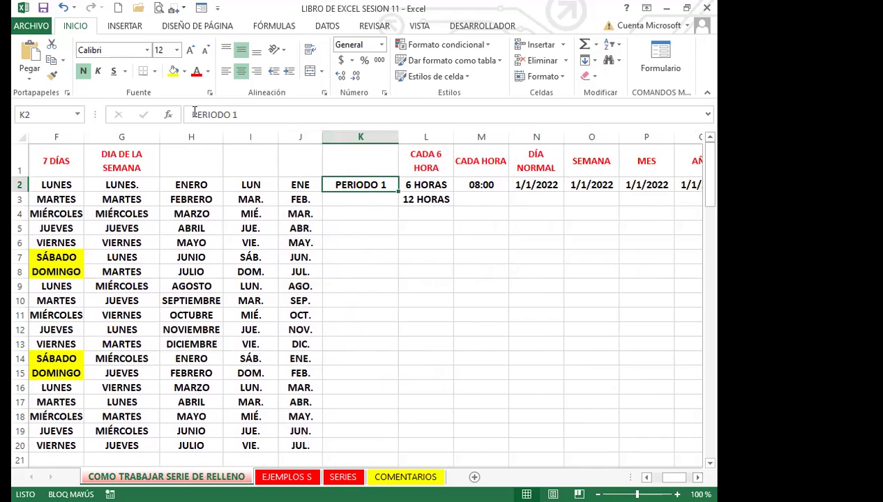
double_click(388, 182)
key(BackSpace)
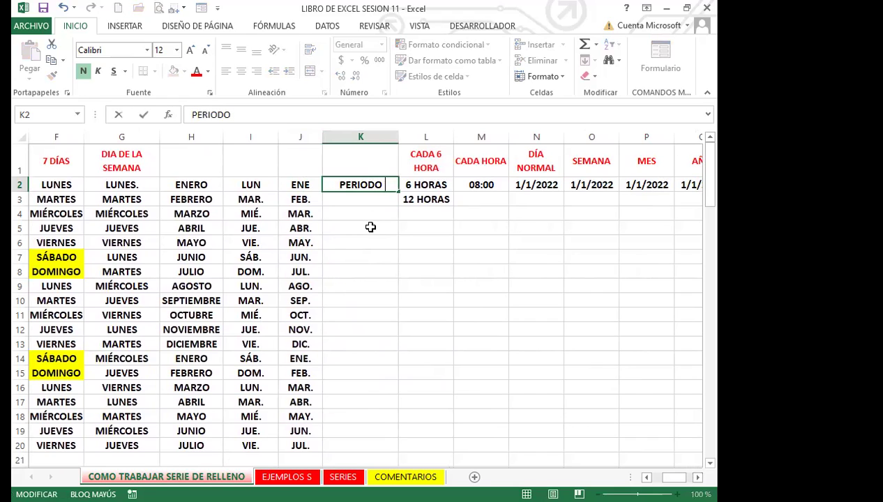
click(367, 222)
click(375, 184)
double_click(397, 190)
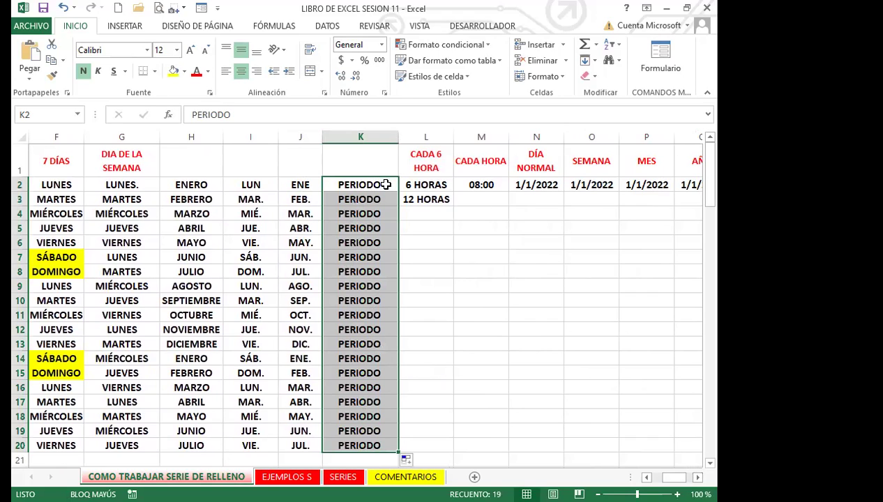
key(ctrl+z)
key(ctrl+z)
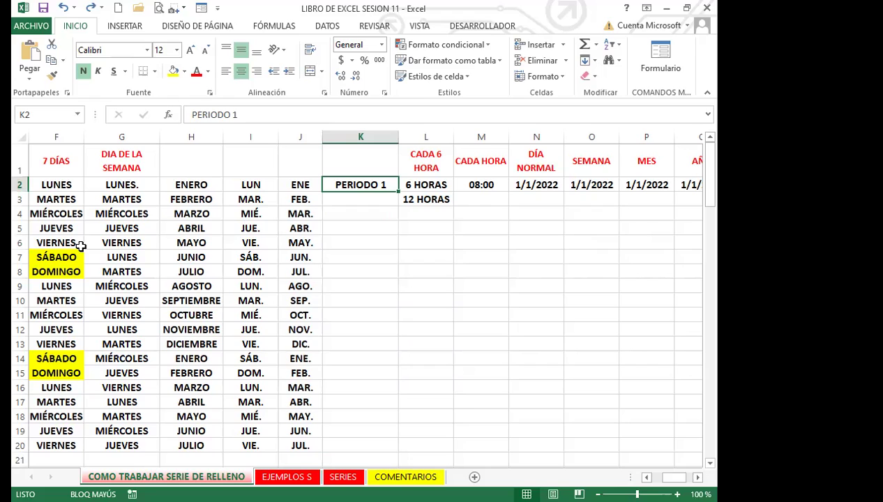
- Fill column K with PERIODO 1 through PERIODO 19, then clear the values below K2
double_click(398, 192)
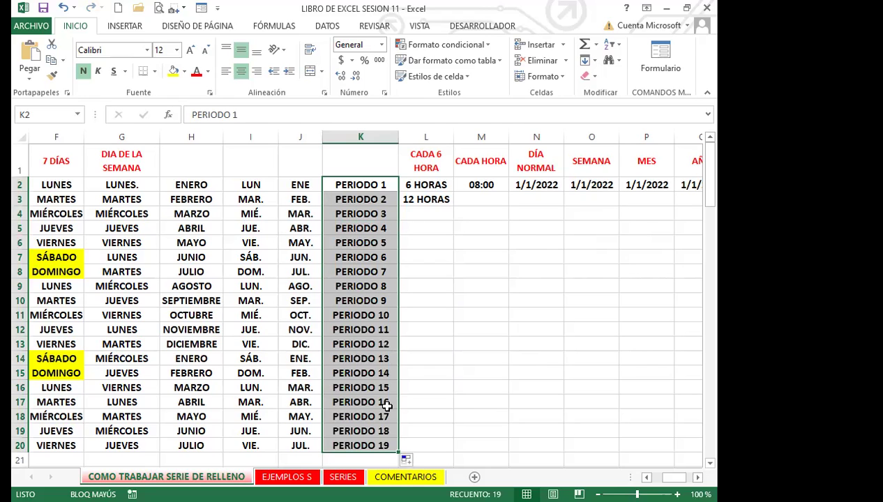
click(346, 211)
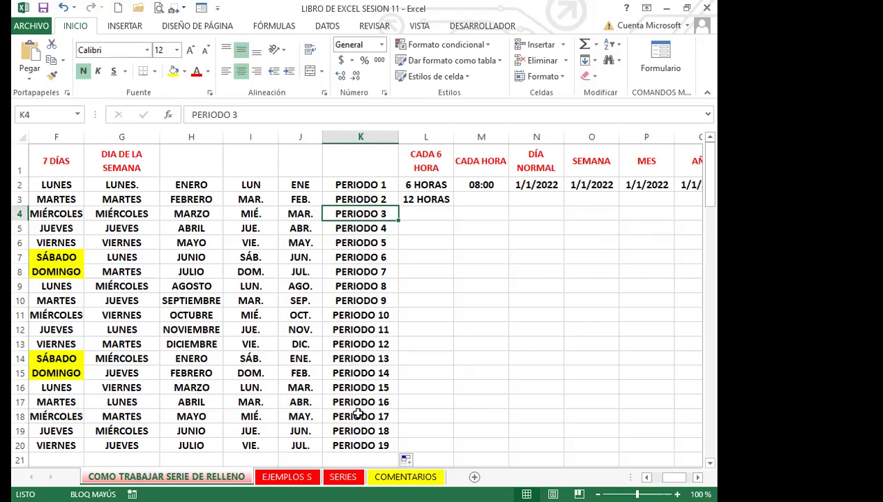
click(380, 183)
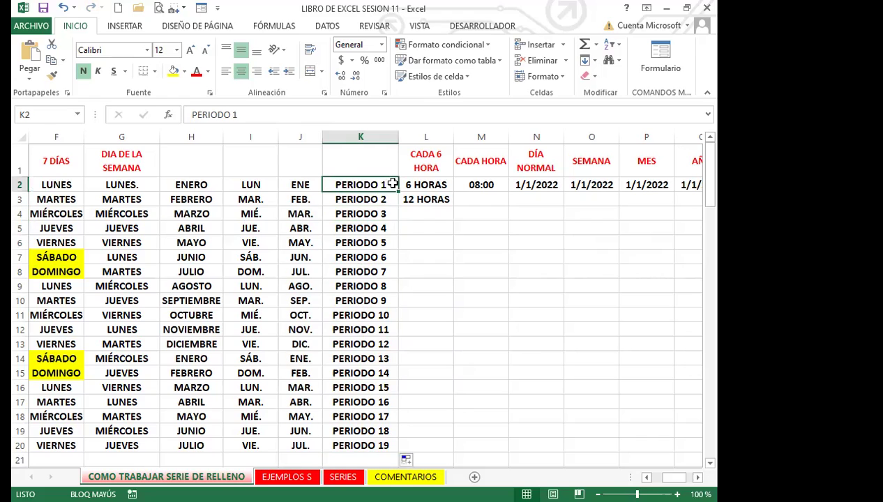
drag(364, 200, 361, 460)
key(Delete)
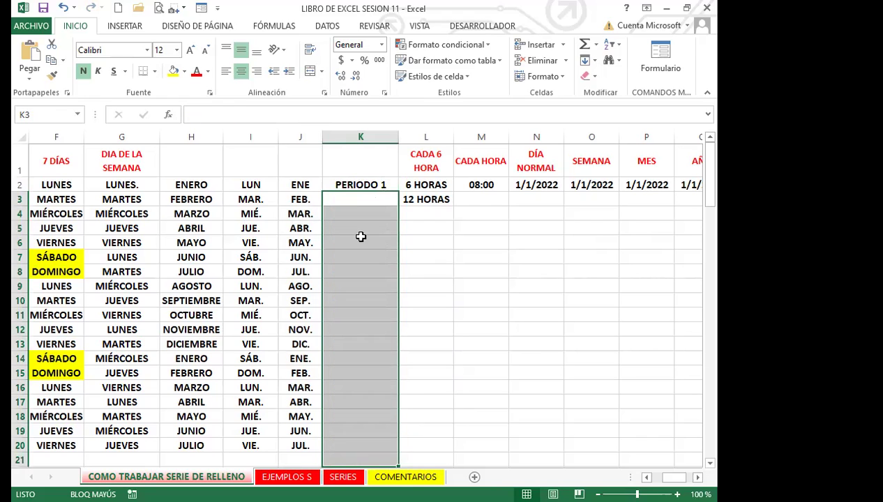
click(358, 200)
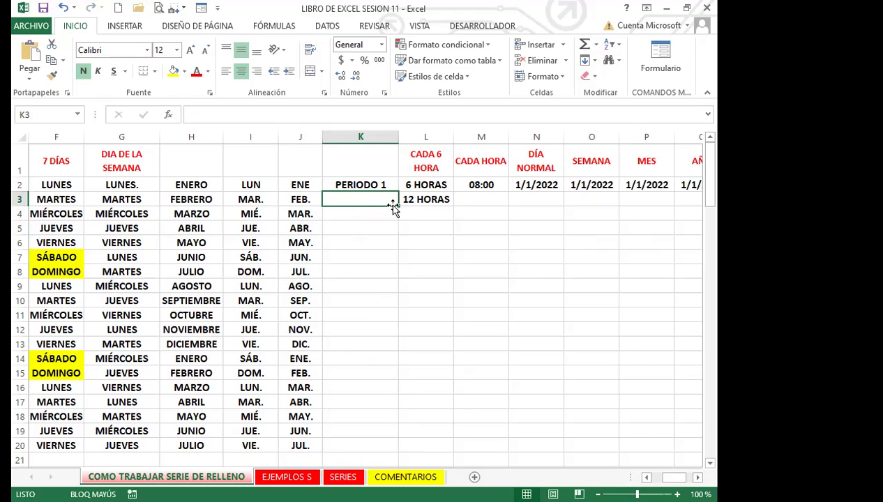
- Refill K2:K20 with PERIODO 1 to PERIODO 19 and confirm PERIODO 19 in K20
click(357, 186)
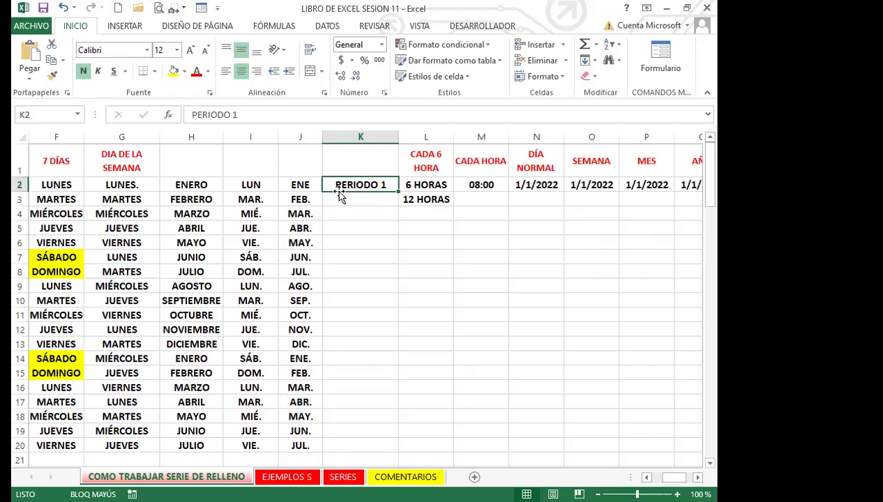
double_click(399, 189)
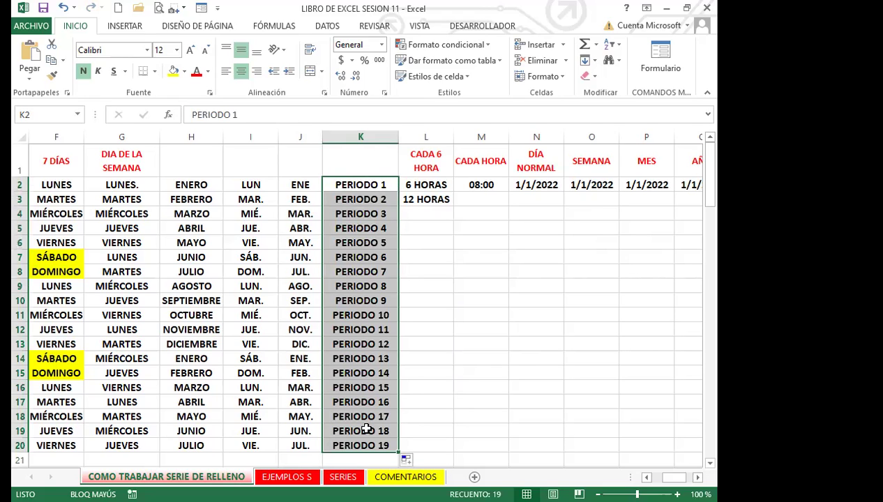
click(365, 184)
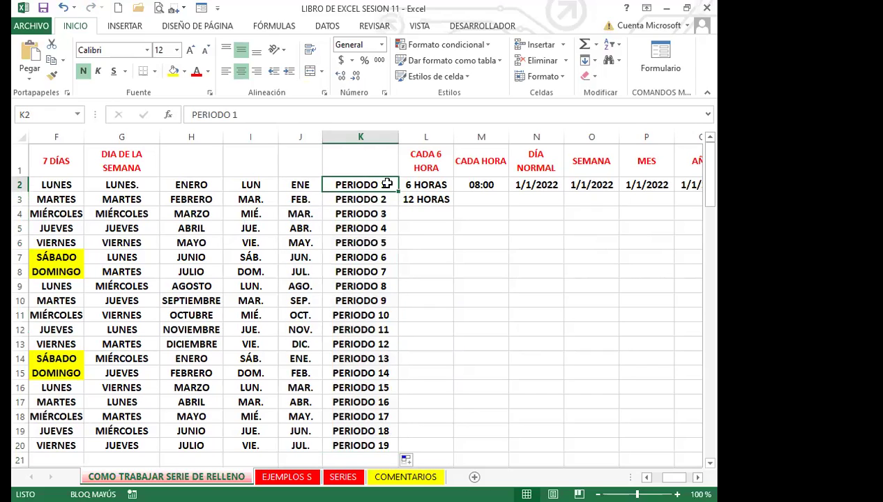
click(379, 444)
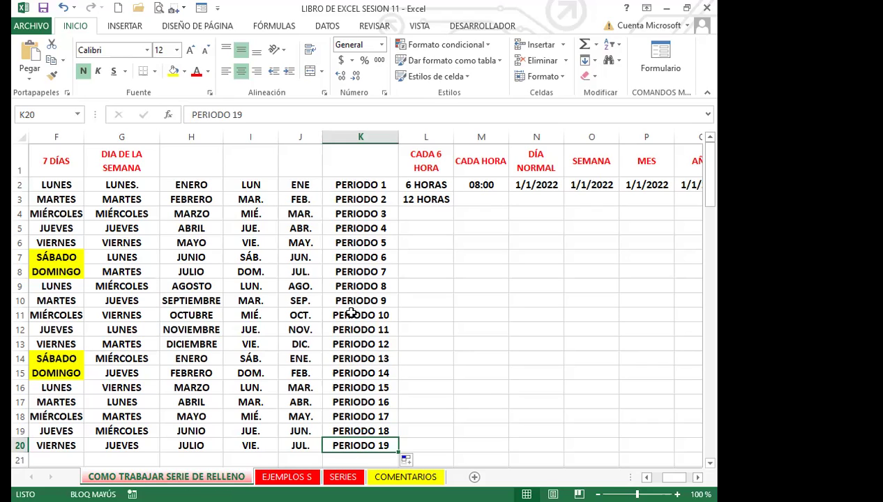
click(373, 183)
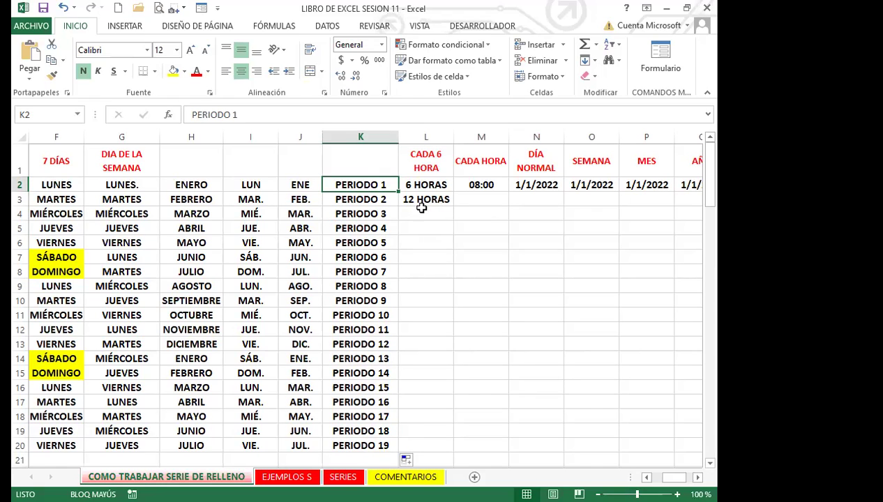
- Extend the 6 HORAS, 12 HORAS pattern in column L down to 114 HORAS in L20
click(427, 184)
click(423, 200)
click(423, 185)
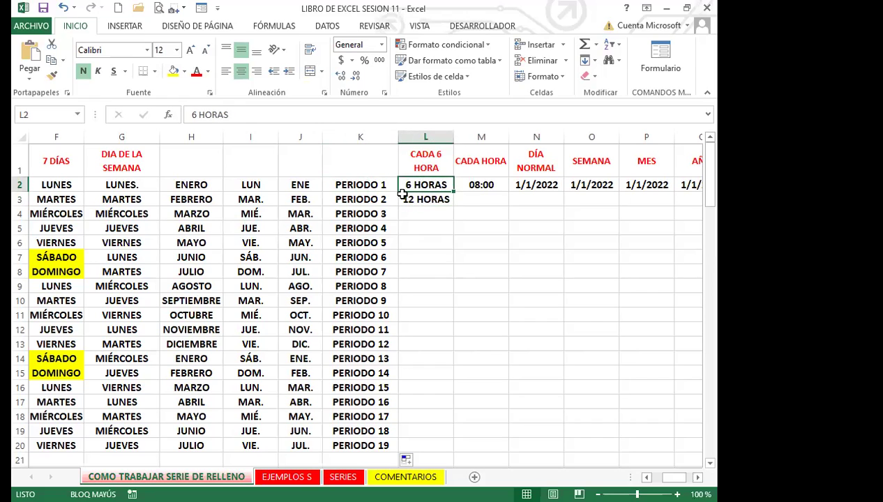
click(431, 198)
drag(430, 185, 453, 452)
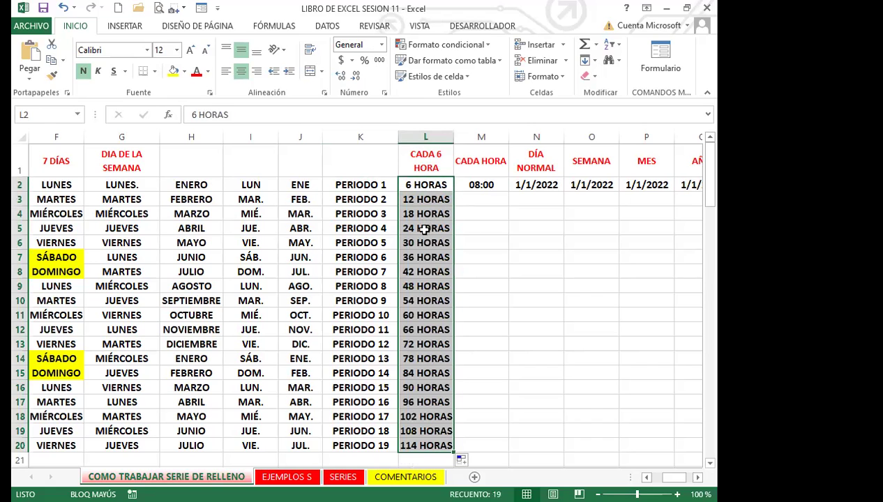
click(408, 446)
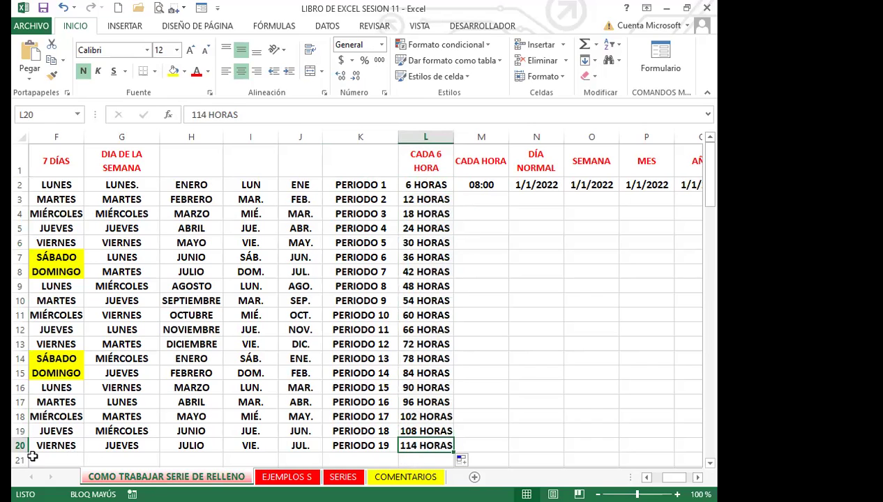
click(20, 446)
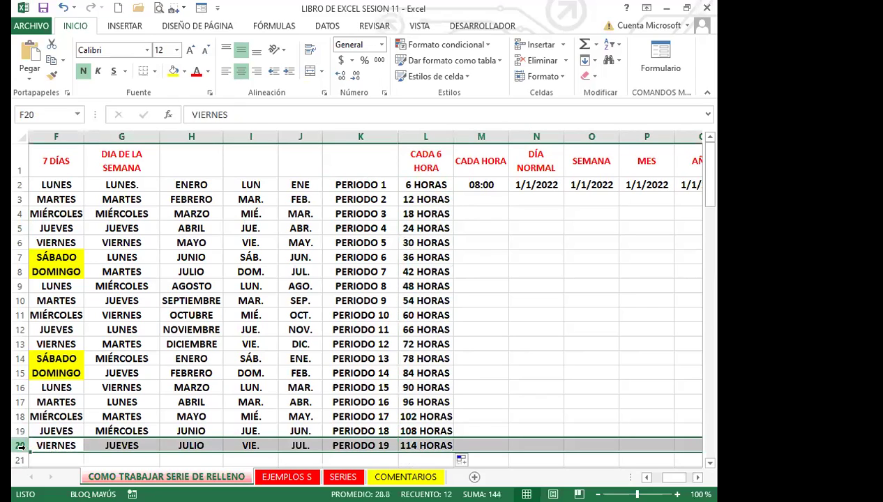
click(430, 446)
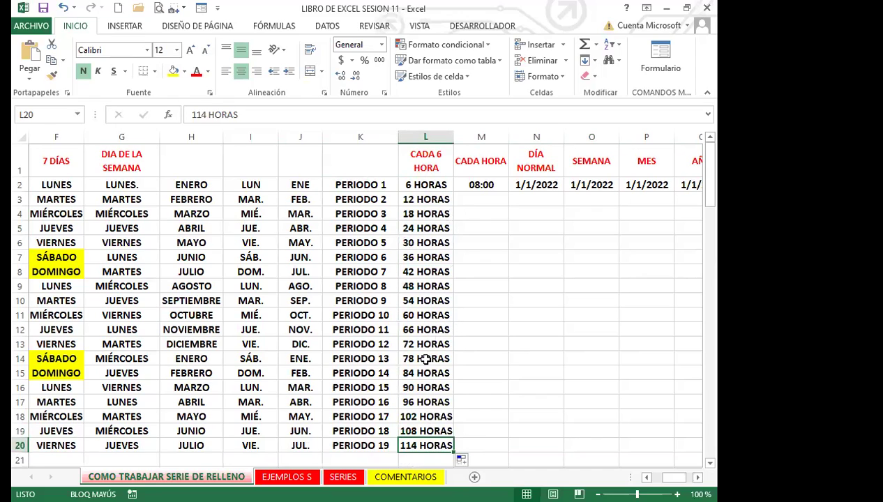
click(422, 416)
- Auto-fill column M from 08:00 with hourly times, reaching 02:00 in M20
click(481, 184)
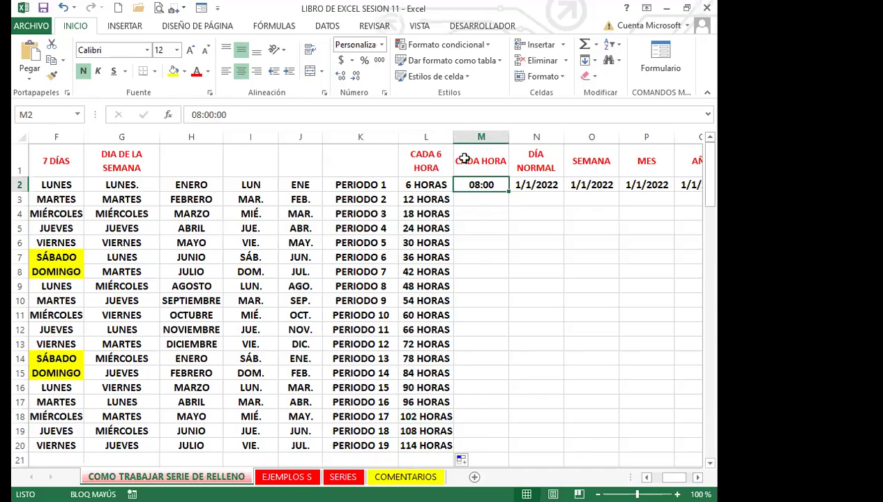
double_click(509, 191)
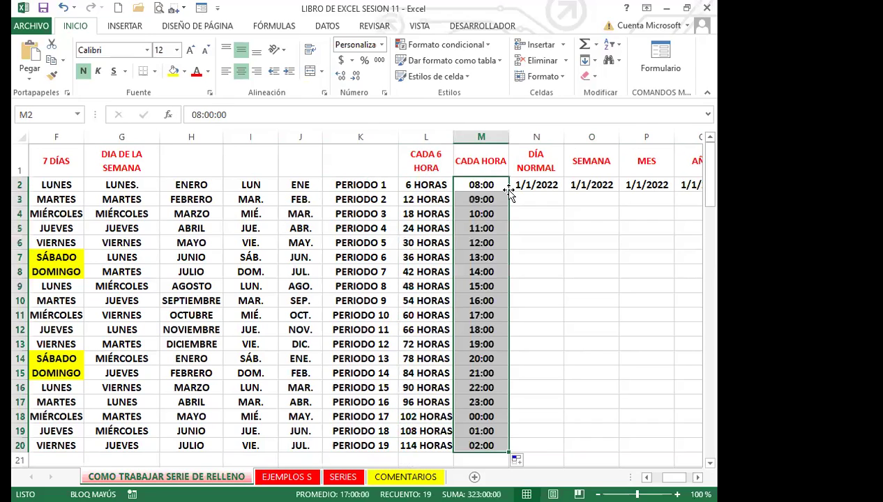
click(493, 187)
click(493, 201)
click(493, 216)
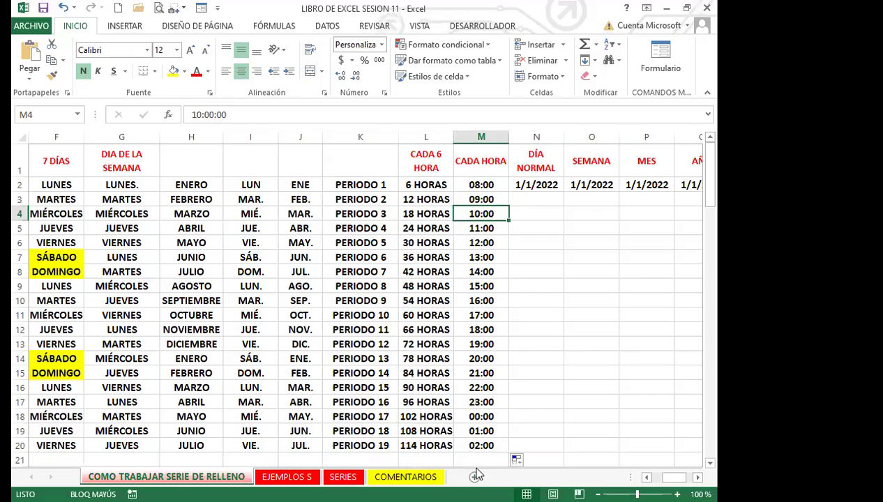
click(490, 444)
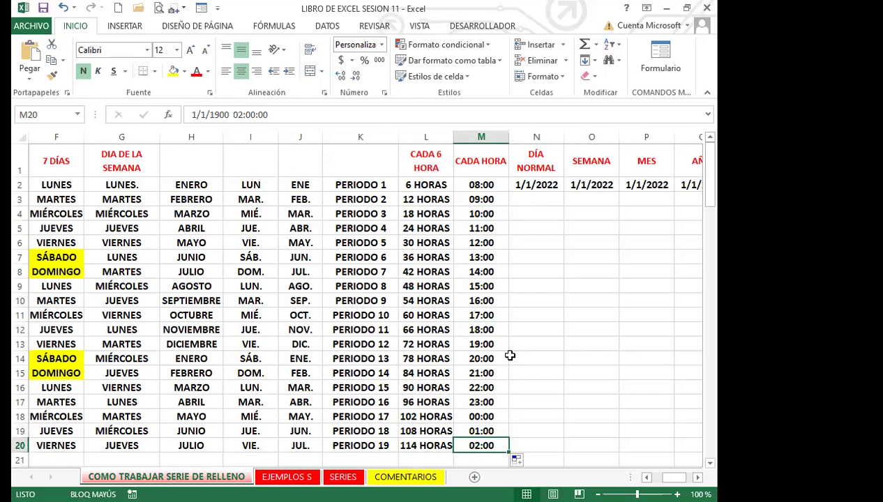
click(19, 445)
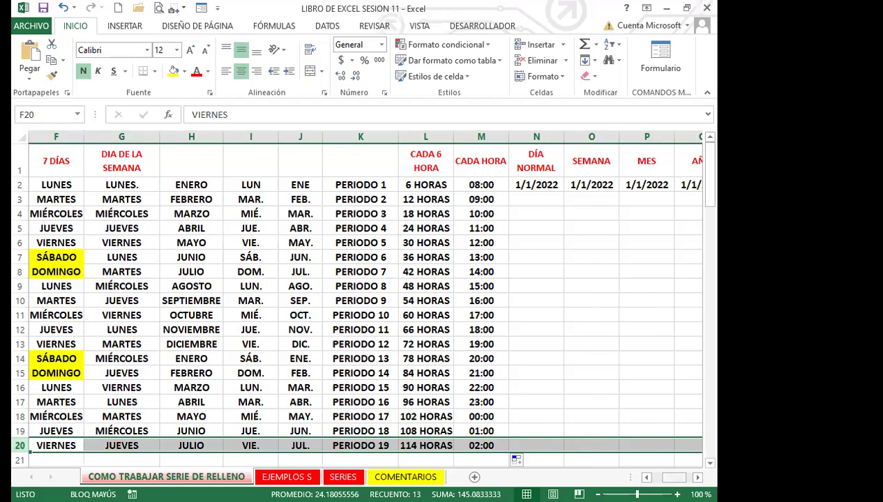
scroll(70, 261, left, 3)
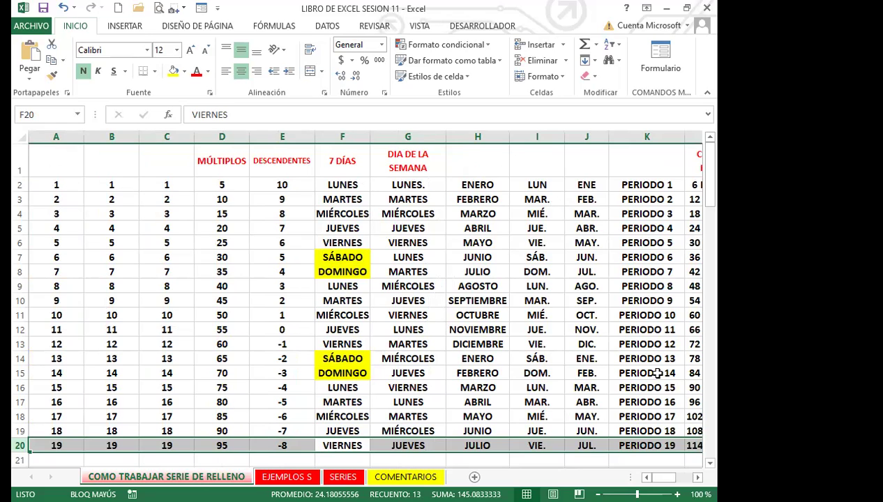
scroll(363, 300, right, 1)
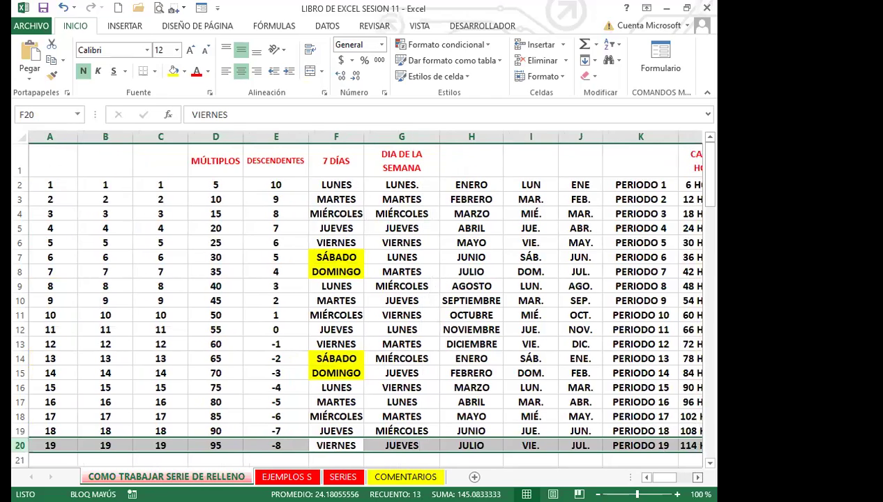
scroll(362, 300, right, 3)
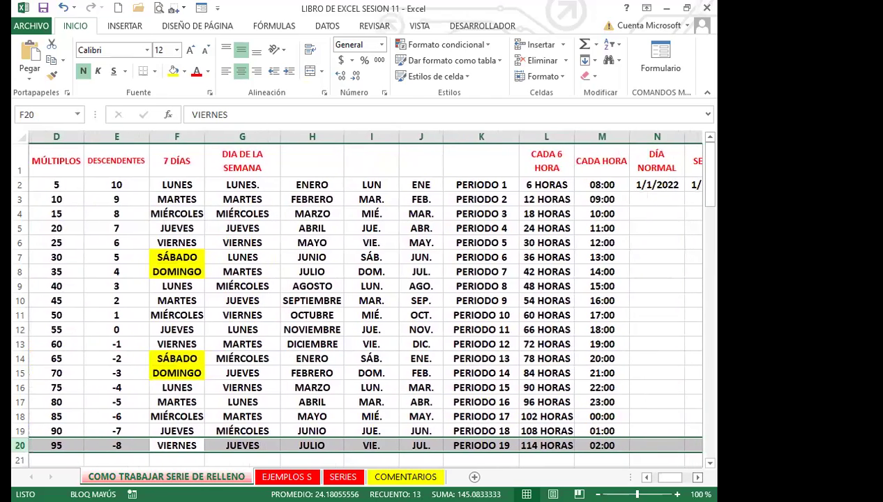
scroll(362, 300, right, 1)
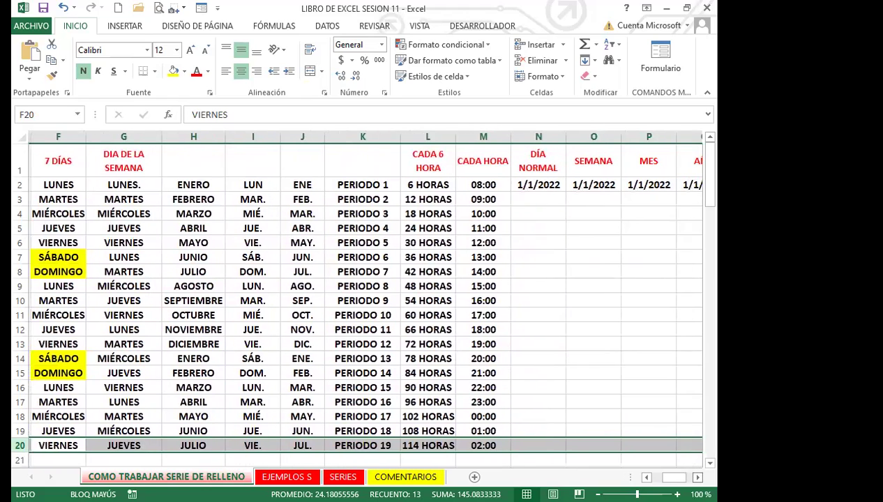
scroll(558, 441, right, 1)
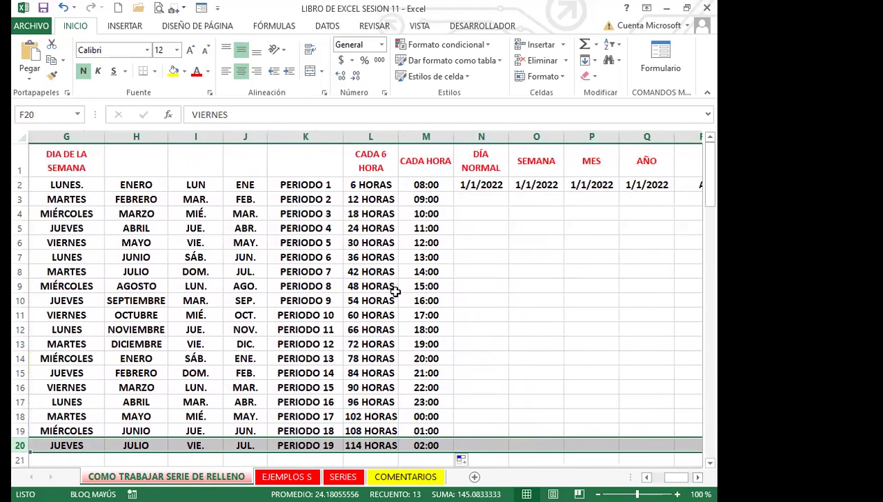
click(477, 198)
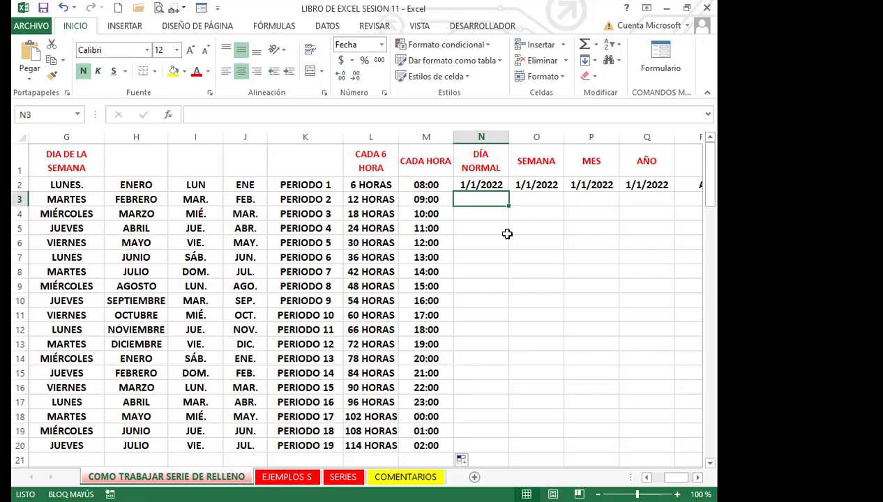
- Auto-fill column N with daily dates from 1/1/2022, then note LUNES and DOMINGO in the 7 DÍAS column
click(477, 184)
double_click(506, 191)
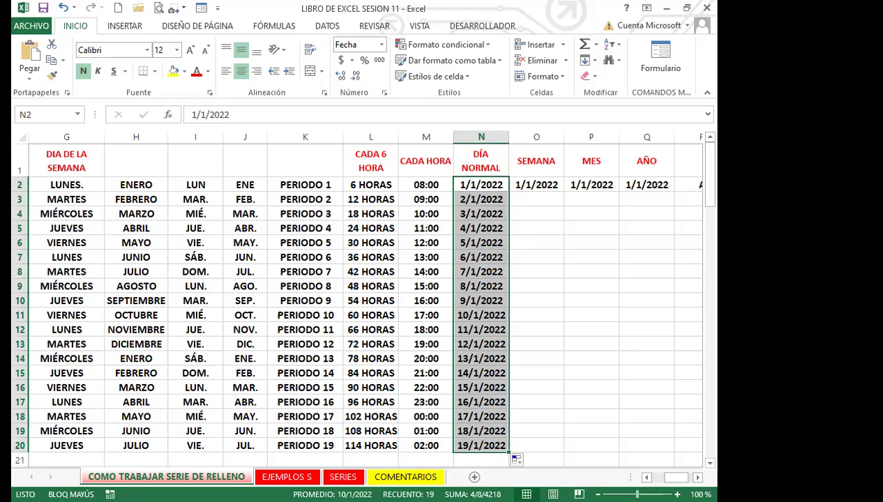
click(646, 477)
click(647, 477)
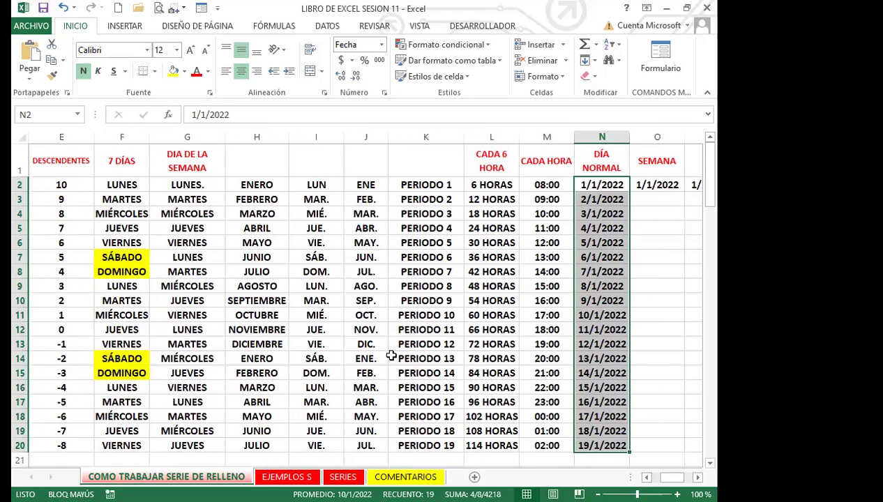
click(130, 185)
click(131, 272)
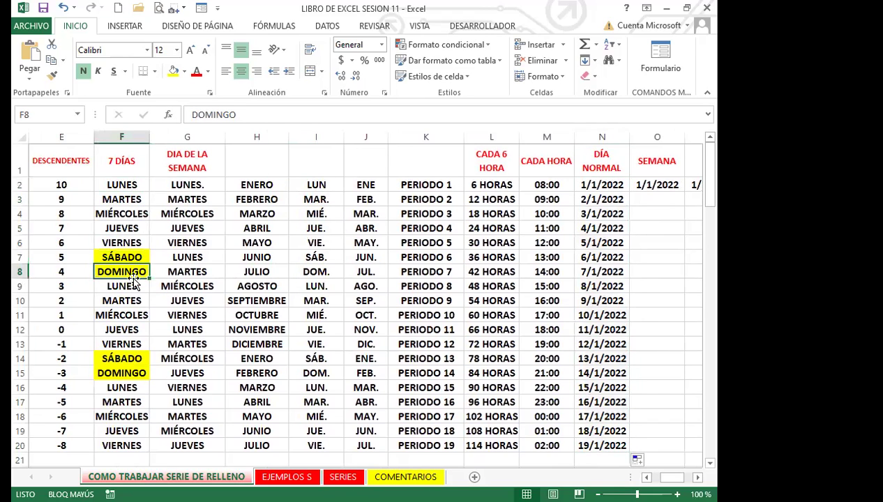
click(697, 477)
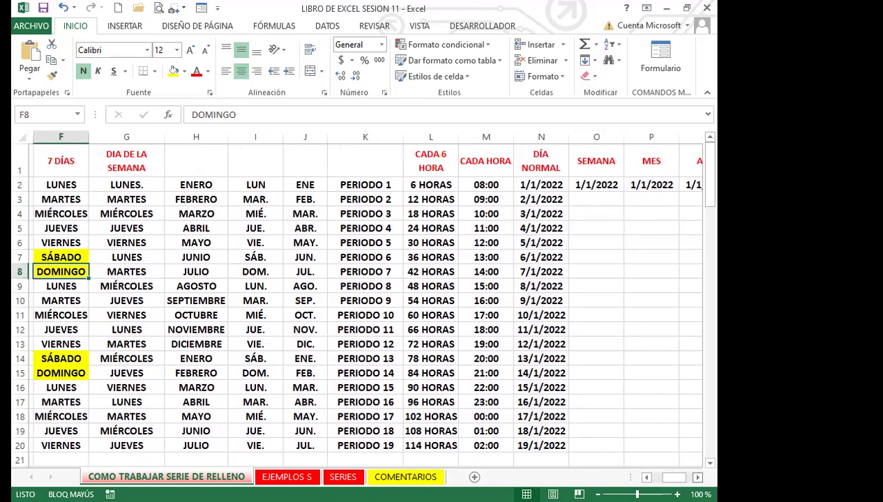
click(697, 478)
click(696, 477)
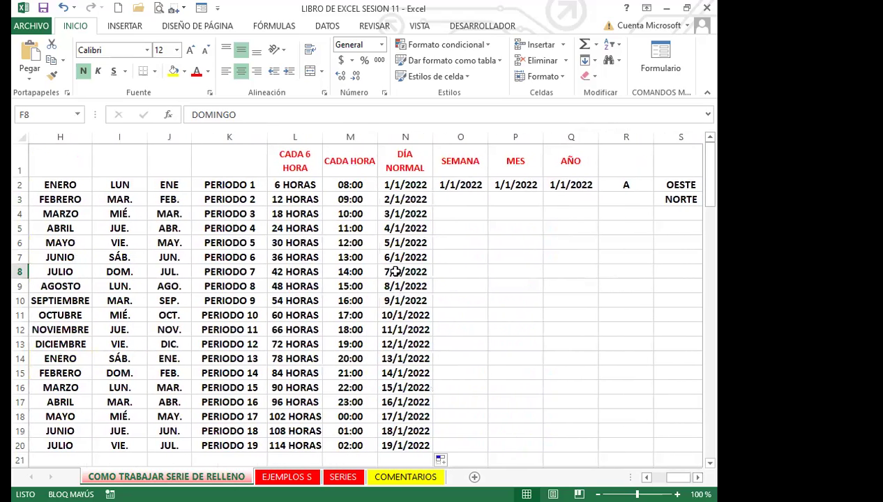
- Verify column N advances one day per row, ending at 19/1/2022 in N20
click(409, 184)
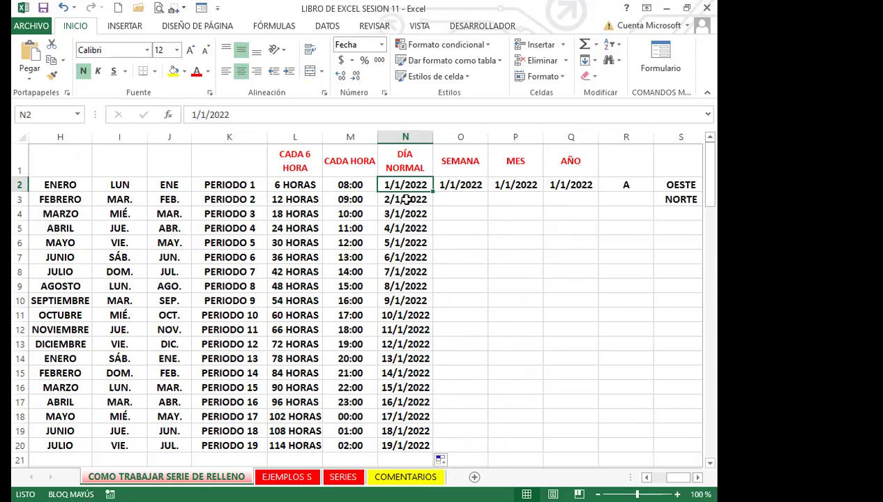
click(406, 199)
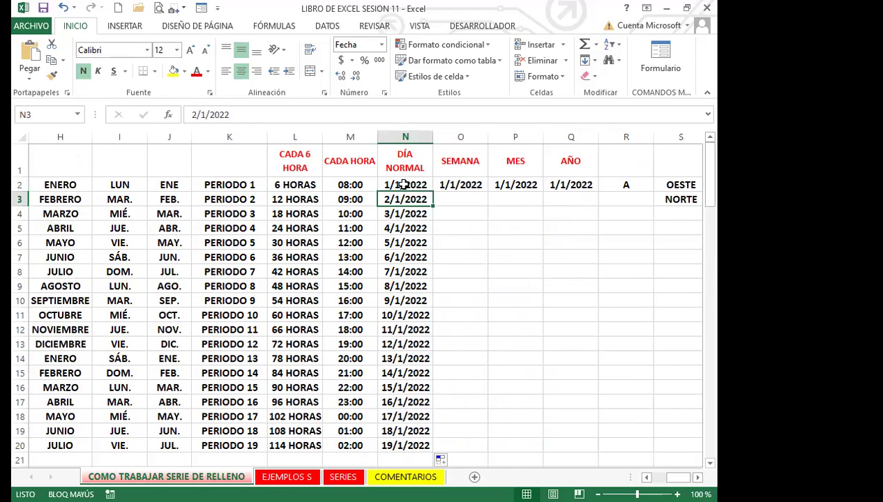
click(404, 213)
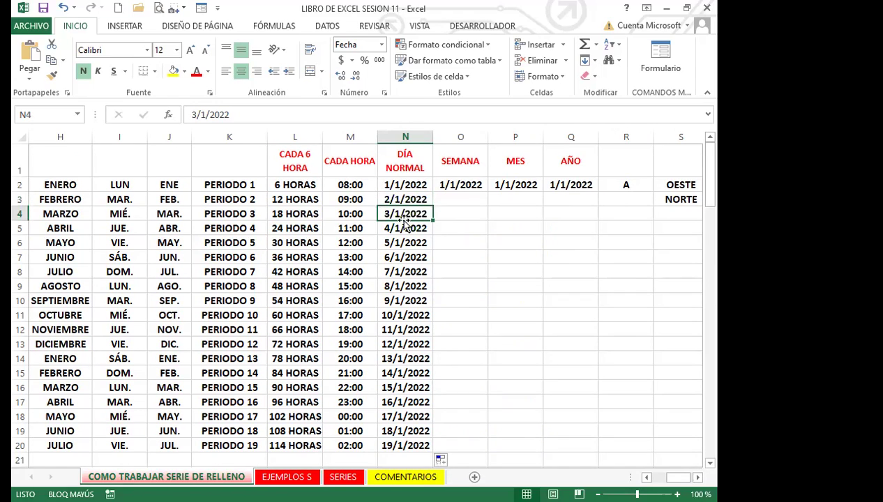
click(402, 228)
click(401, 243)
click(399, 257)
click(399, 285)
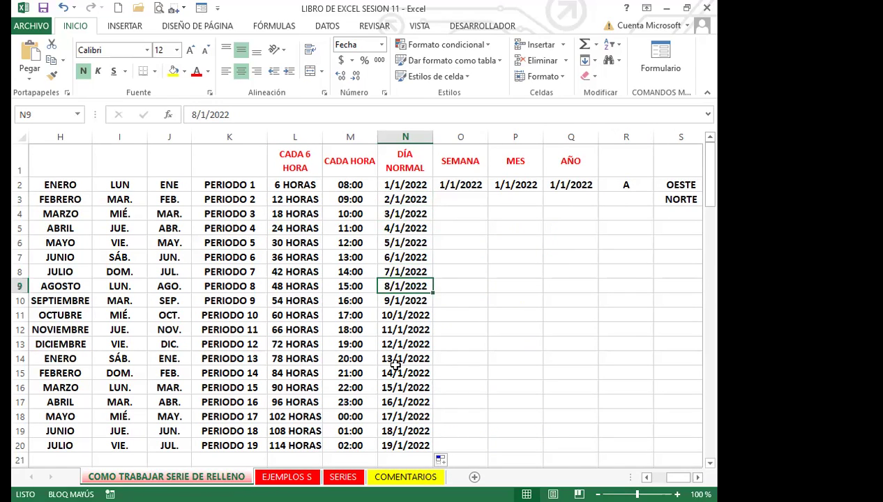
click(396, 445)
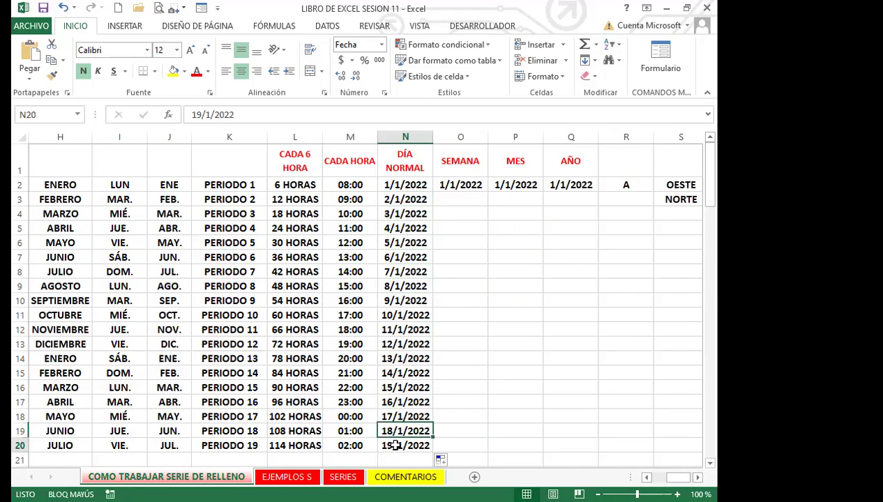
click(394, 183)
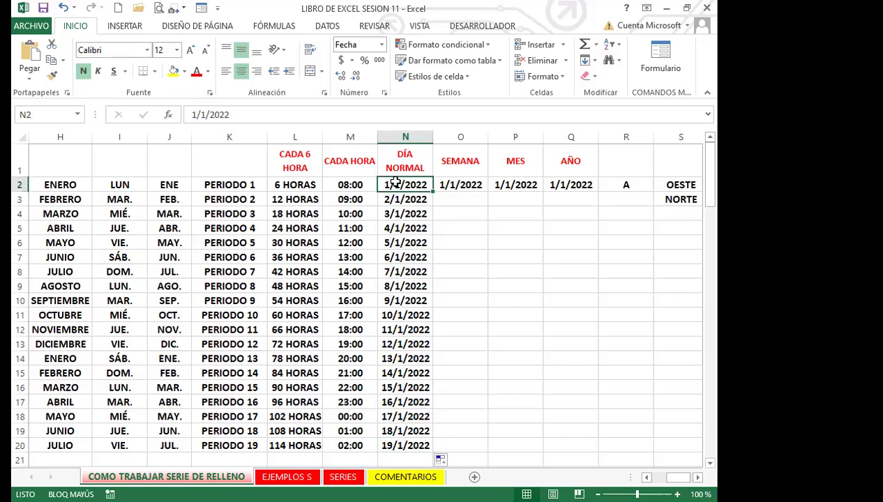
- Compare the SEMANA start date in O2 with the weekday names in column G
click(450, 184)
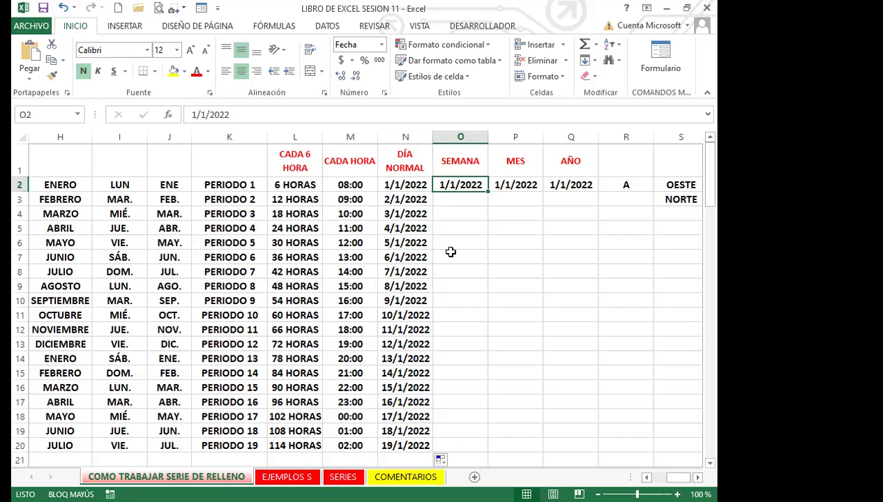
scroll(593, 446, left, 3)
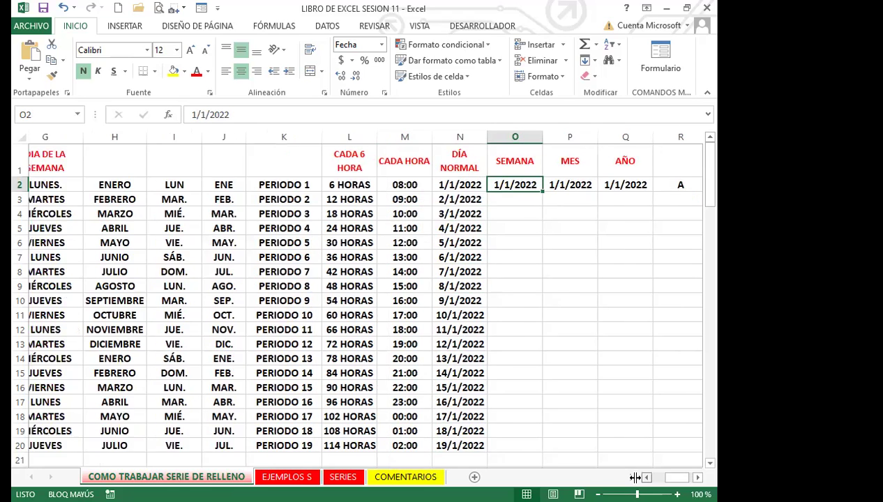
click(199, 186)
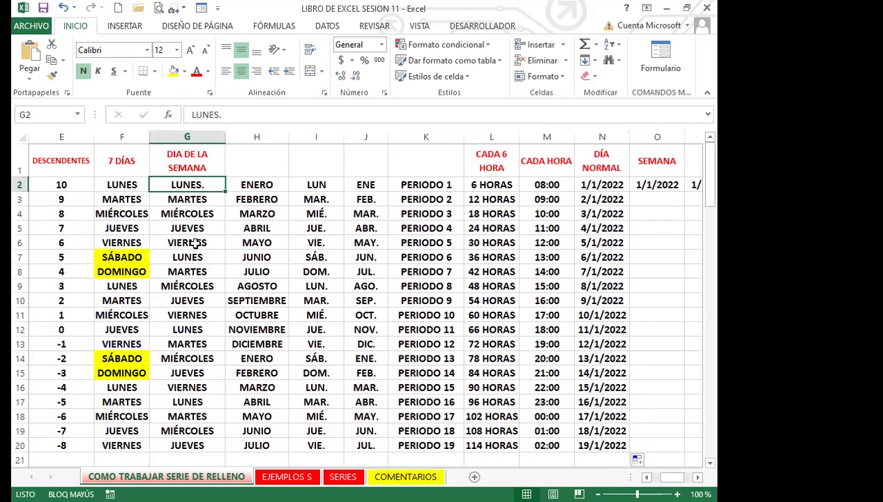
click(194, 242)
scroll(690, 473, right, 3)
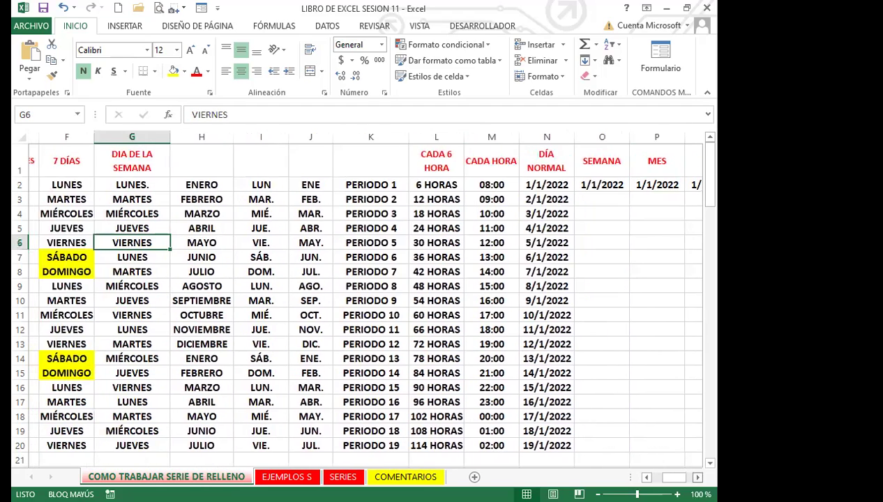
click(456, 182)
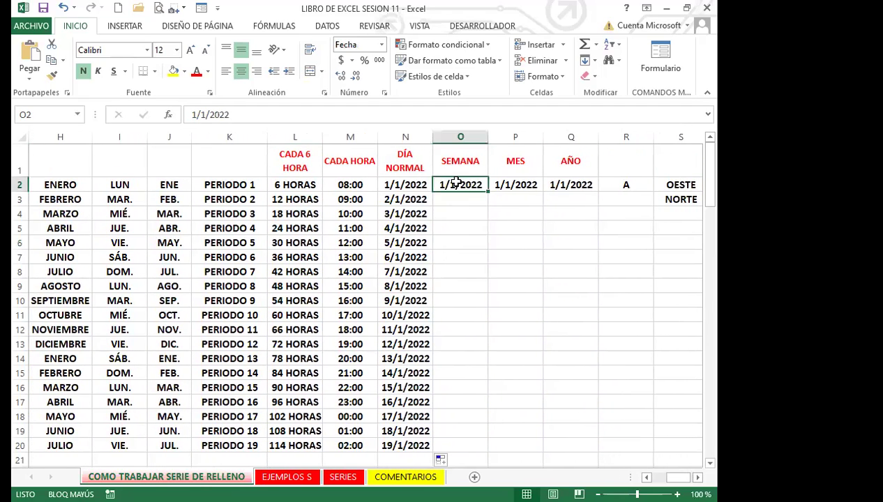
- Fill O2:O20 with weekday-only dates, skipping weekends, ending at 26/1/2022
drag(491, 195, 483, 452)
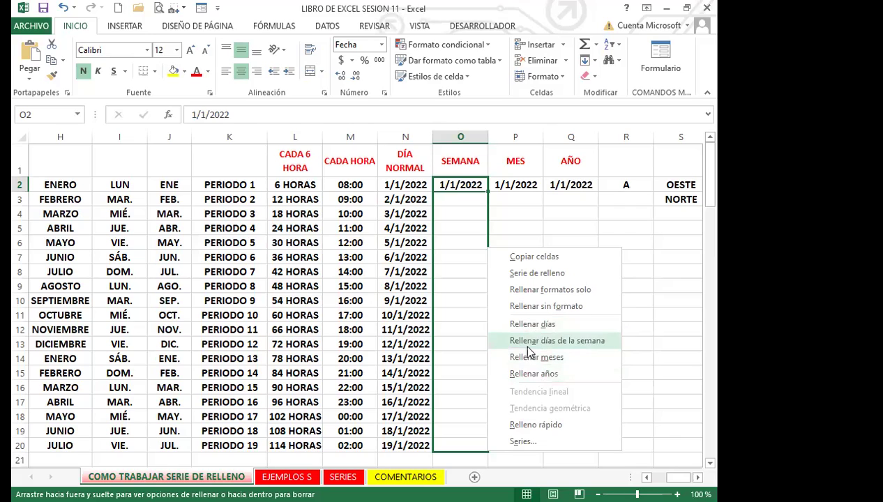
click(571, 341)
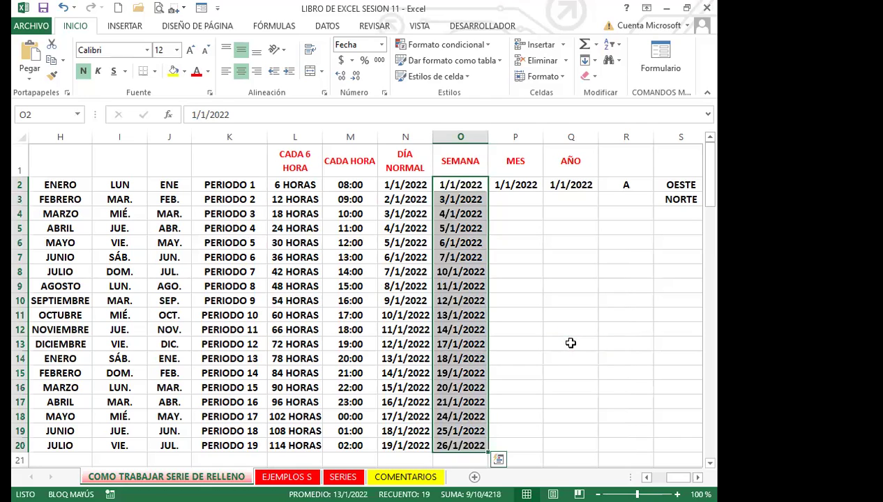
click(463, 186)
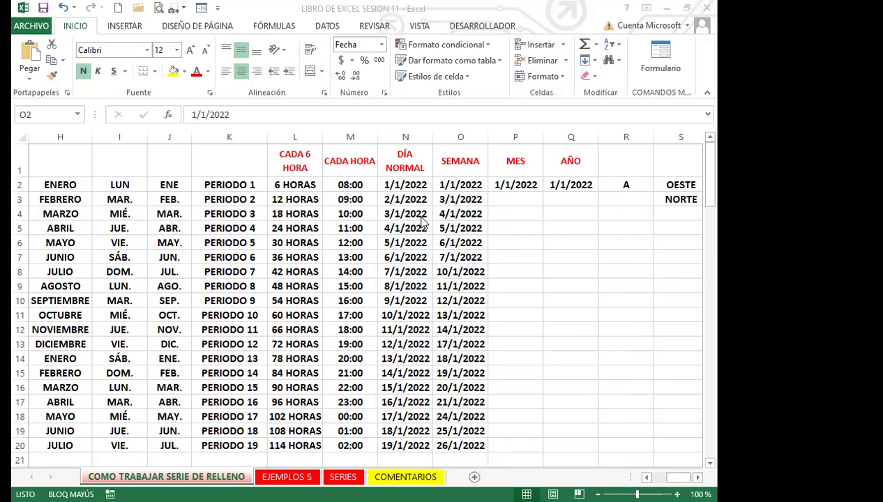
click(473, 183)
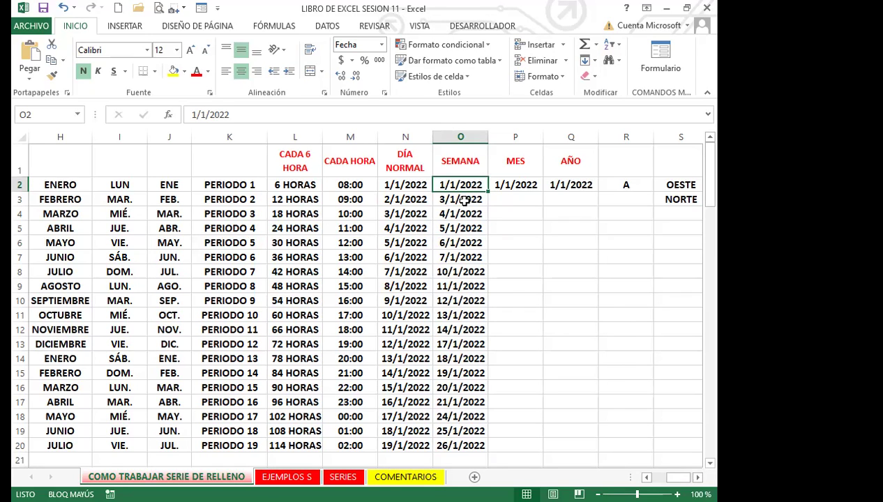
click(464, 200)
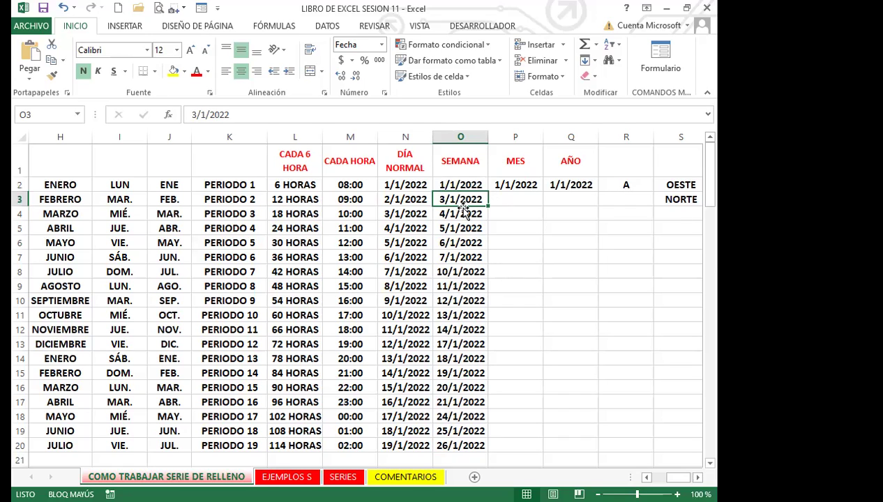
click(459, 214)
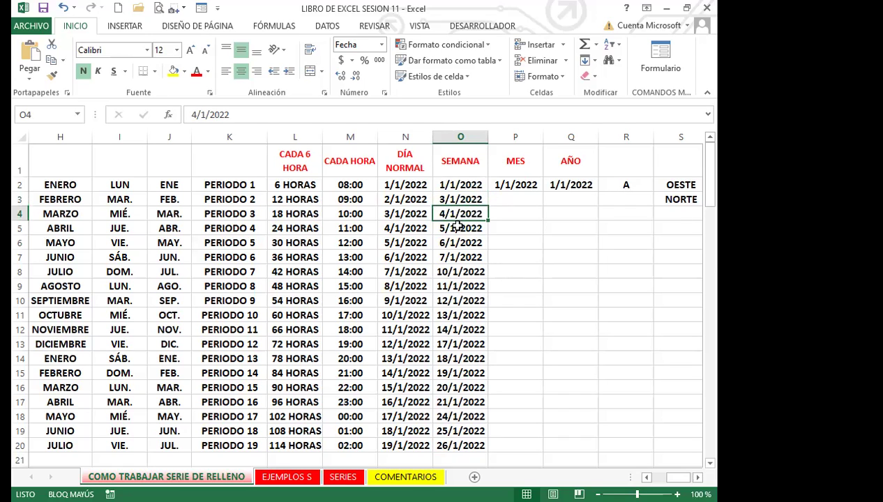
click(457, 229)
click(455, 242)
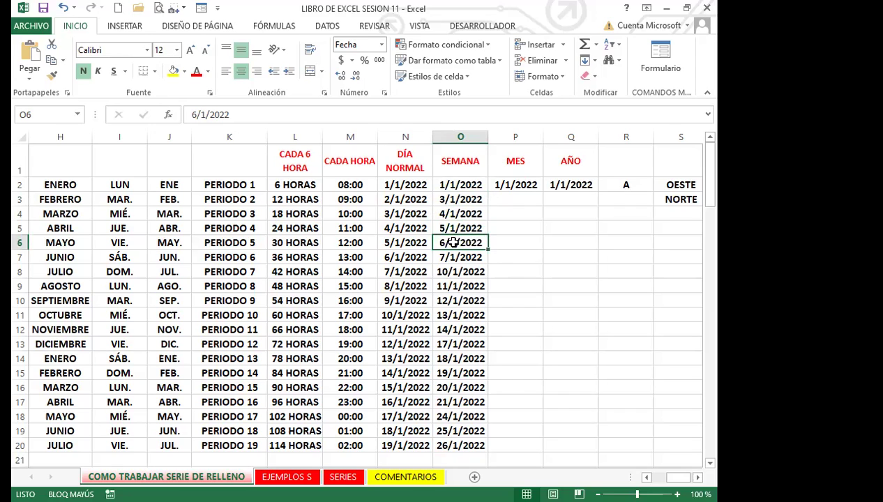
click(455, 257)
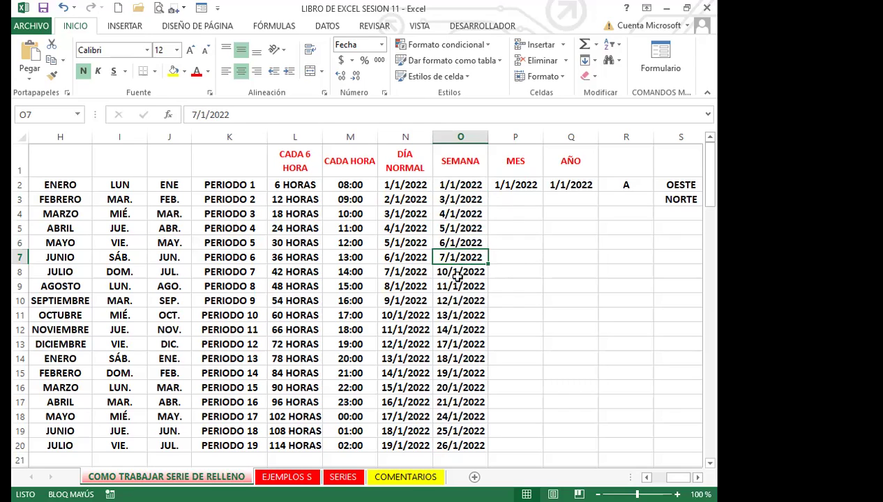
click(454, 276)
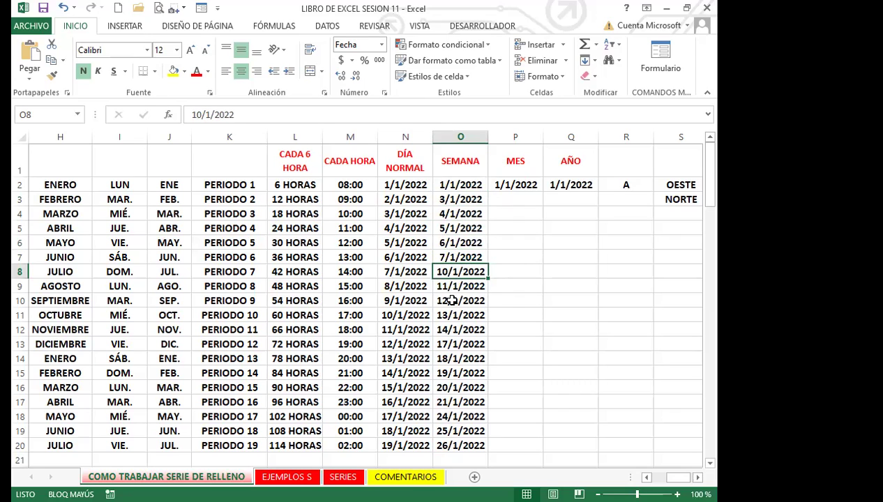
click(457, 301)
click(456, 315)
click(454, 332)
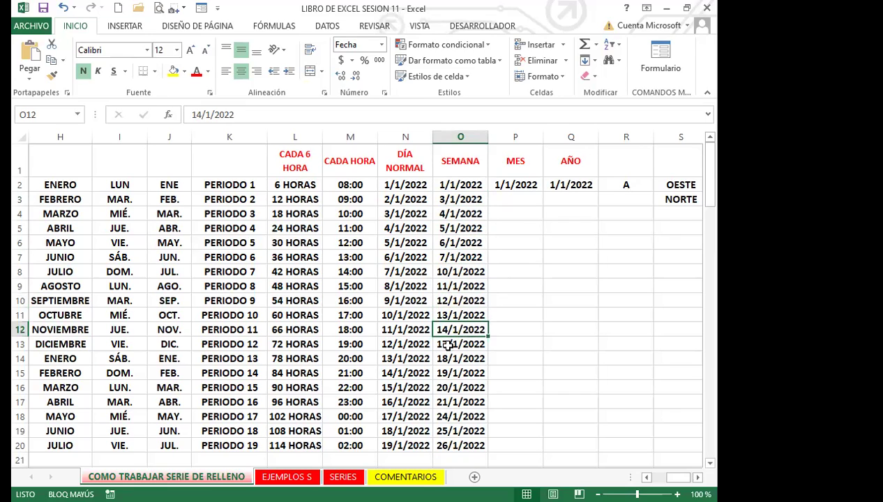
click(450, 344)
click(455, 358)
drag(457, 367, 460, 401)
click(457, 446)
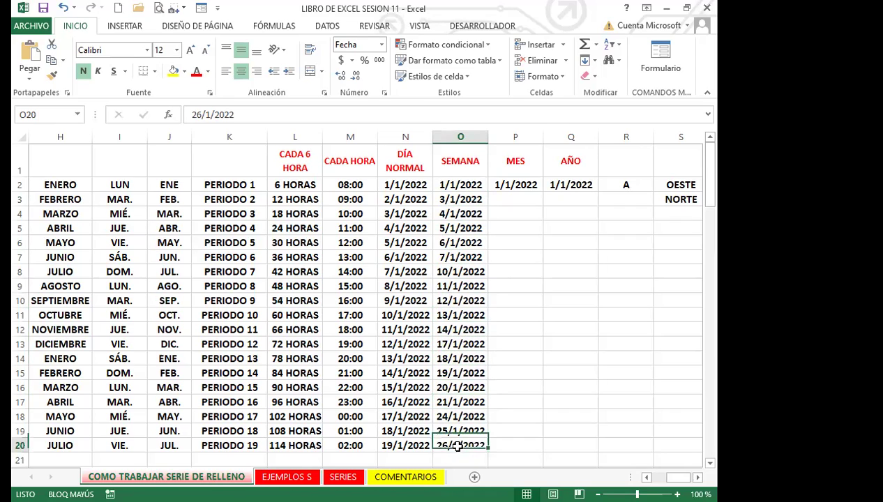
click(20, 446)
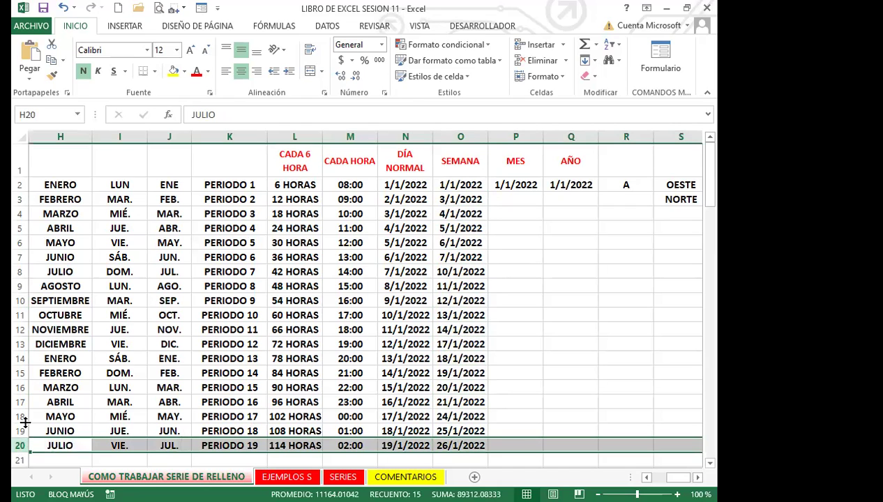
- Drag the 1/1/2022 date in N2 down to N20 to fill consecutive daily dates through 19/1/2022
click(72, 213)
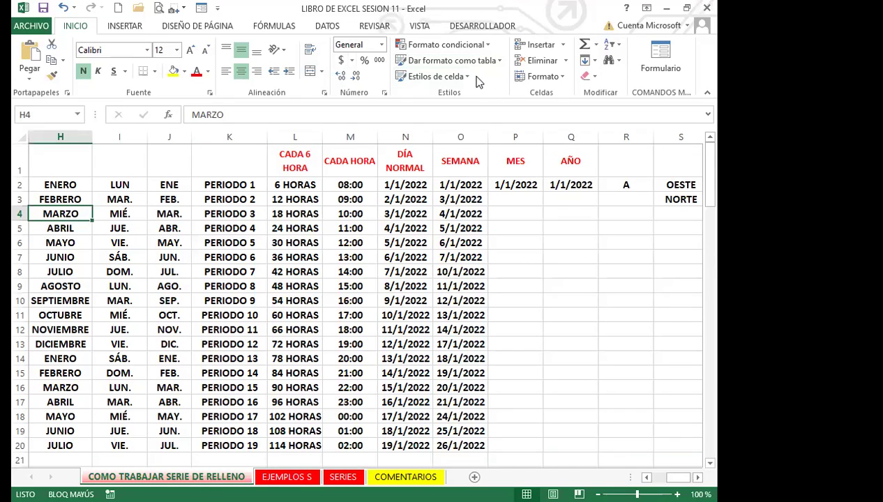
click(472, 199)
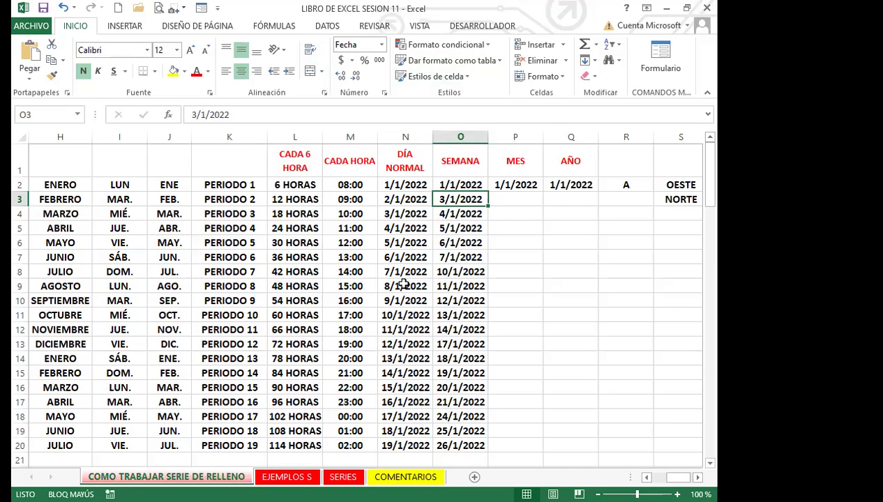
drag(404, 284, 399, 301)
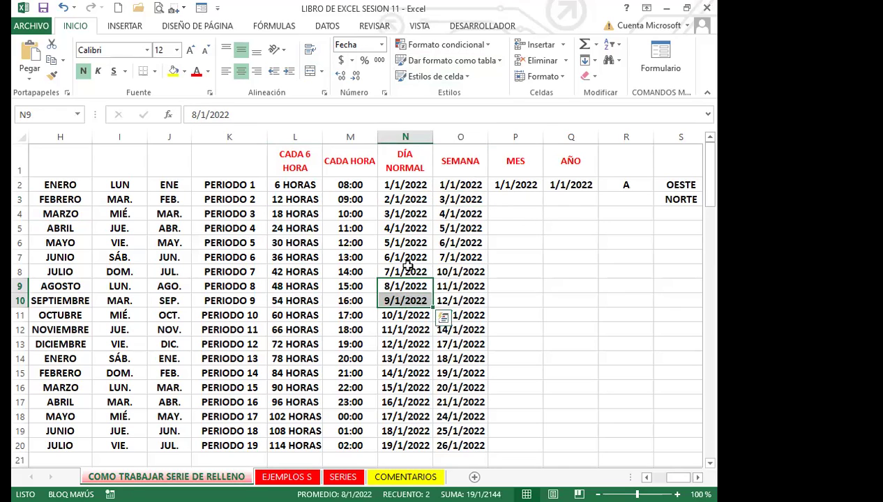
click(402, 186)
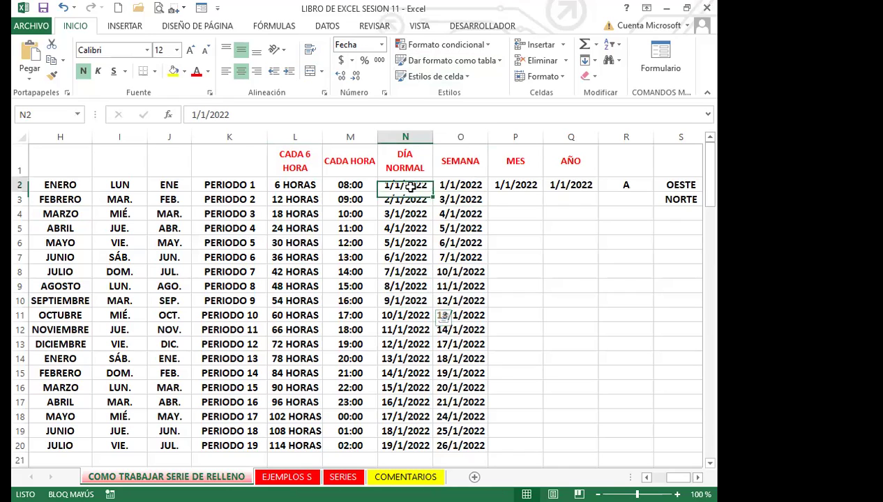
drag(433, 191, 432, 204)
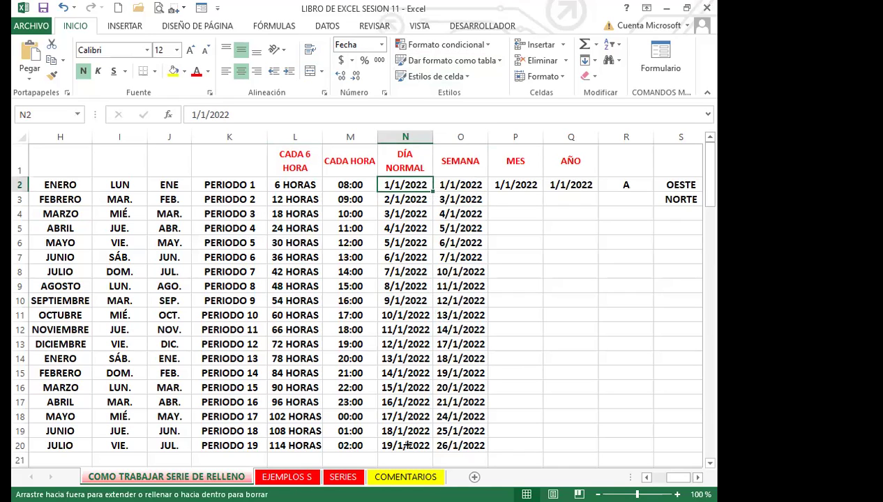
drag(408, 450, 408, 449)
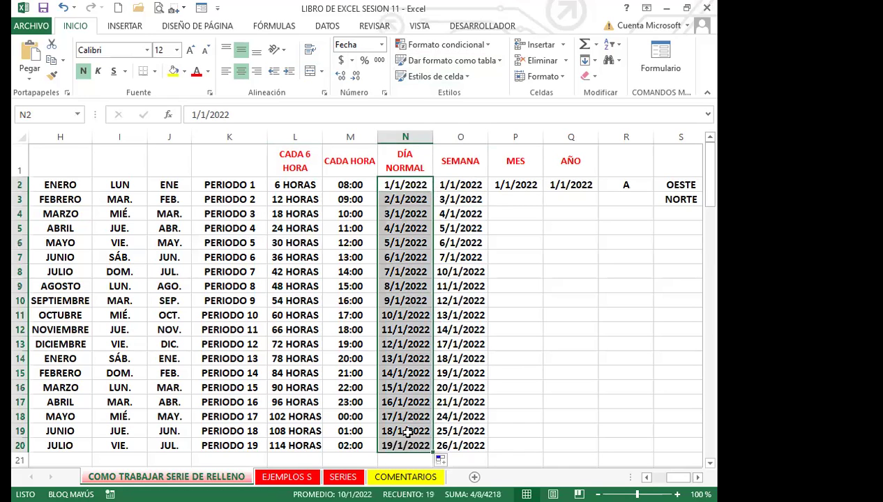
click(461, 184)
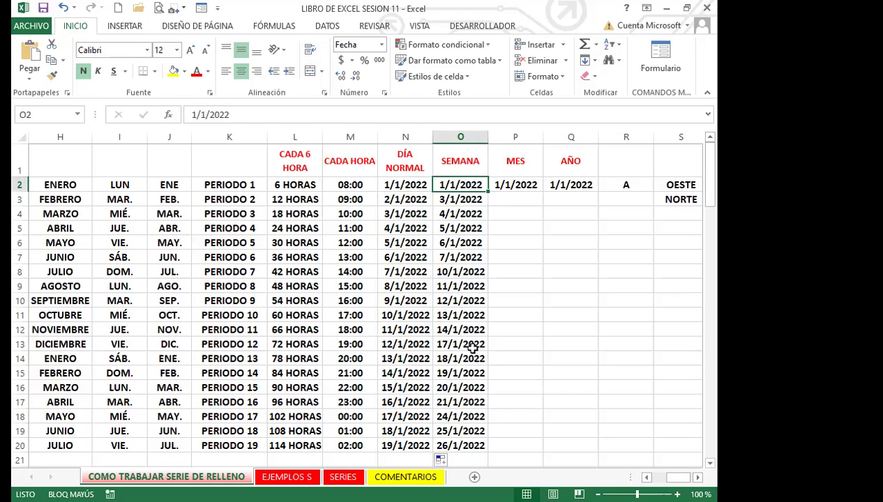
- Fill P2:P20 with monthly-step dates from 1/1/2022 to 1/7/2023 using Rellenar meses
click(513, 184)
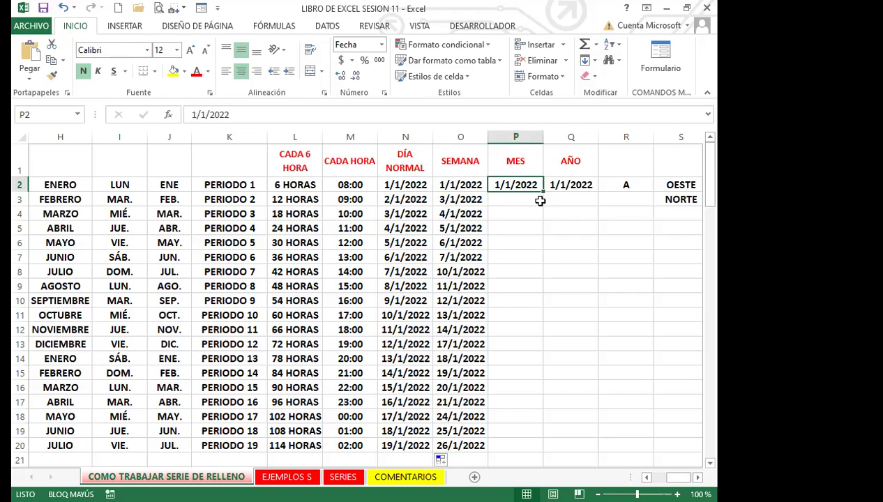
drag(543, 191, 536, 237)
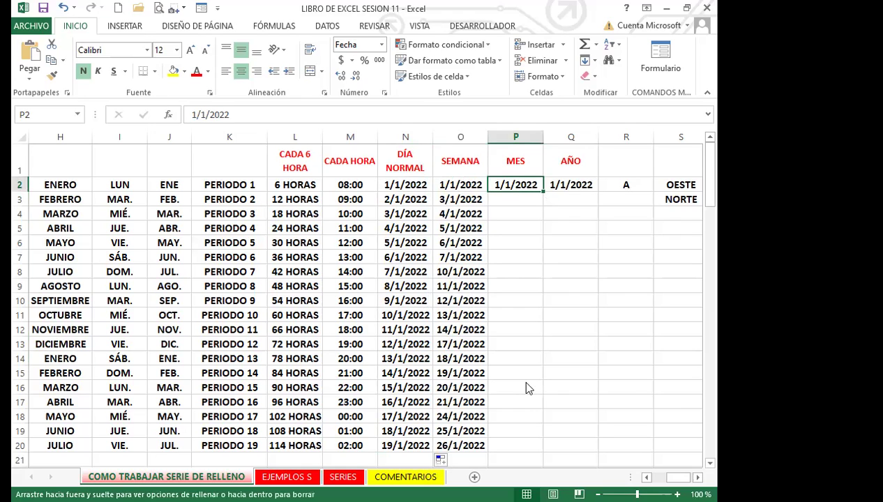
drag(524, 452, 525, 449)
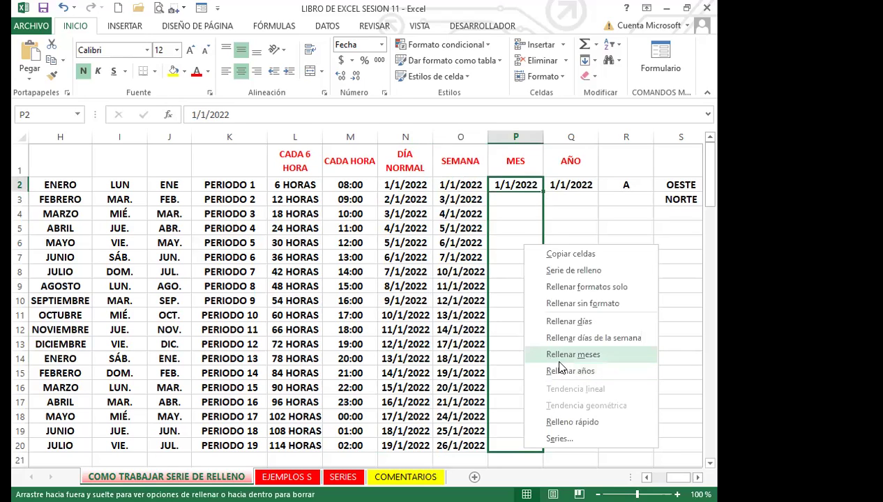
click(593, 356)
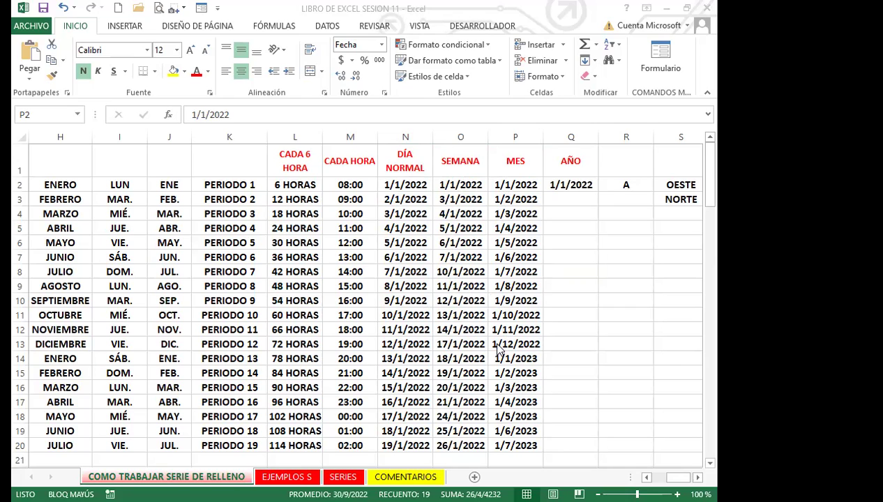
click(511, 188)
click(516, 189)
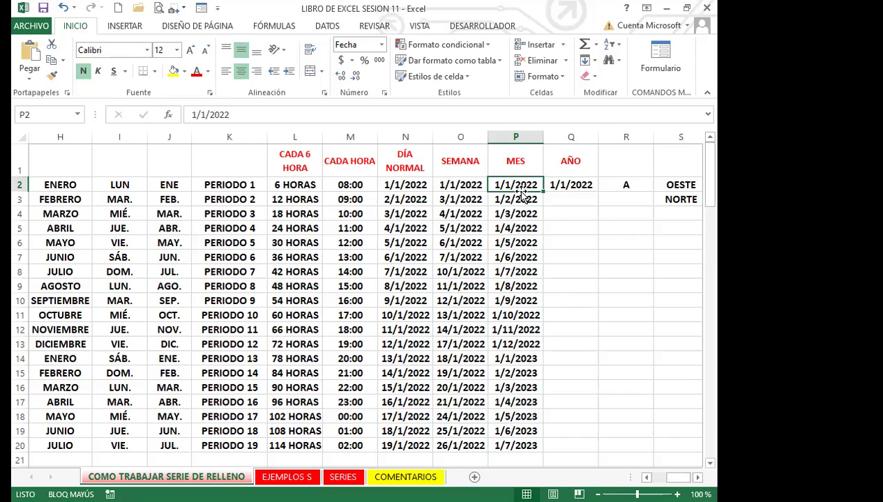
click(457, 185)
click(521, 185)
click(520, 200)
click(497, 214)
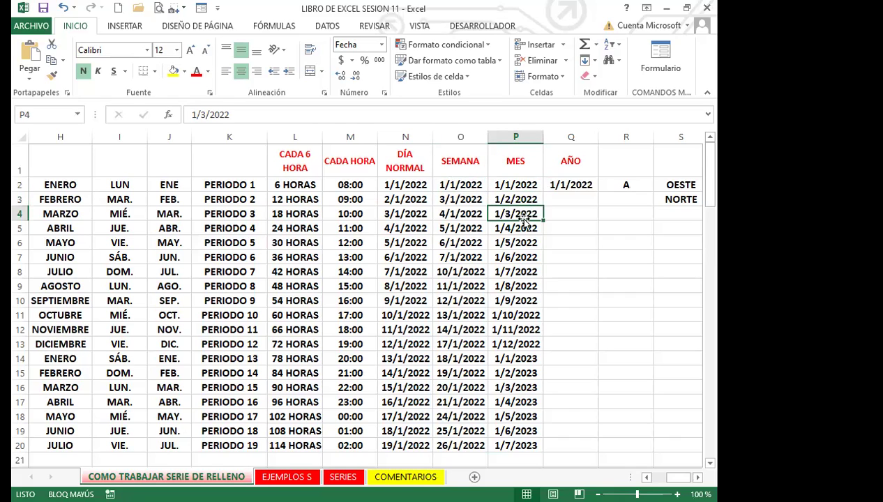
click(508, 229)
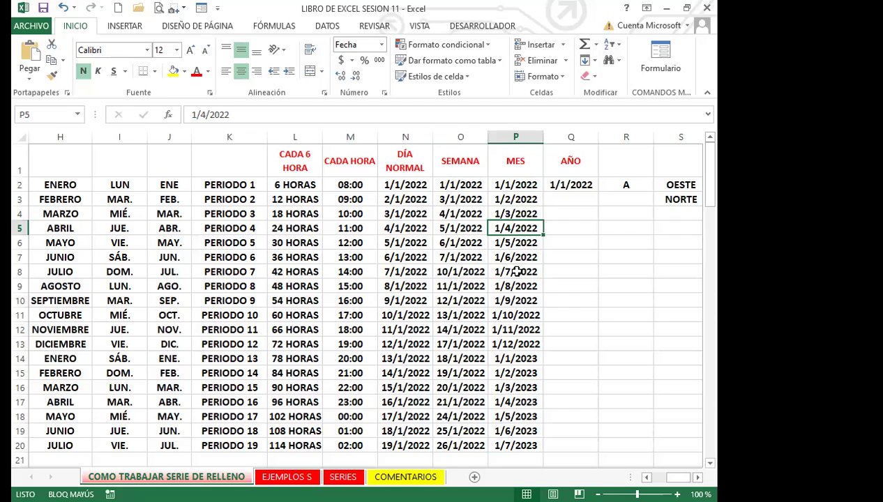
click(505, 198)
click(505, 213)
click(511, 228)
click(510, 243)
click(511, 257)
click(511, 271)
click(512, 286)
click(513, 301)
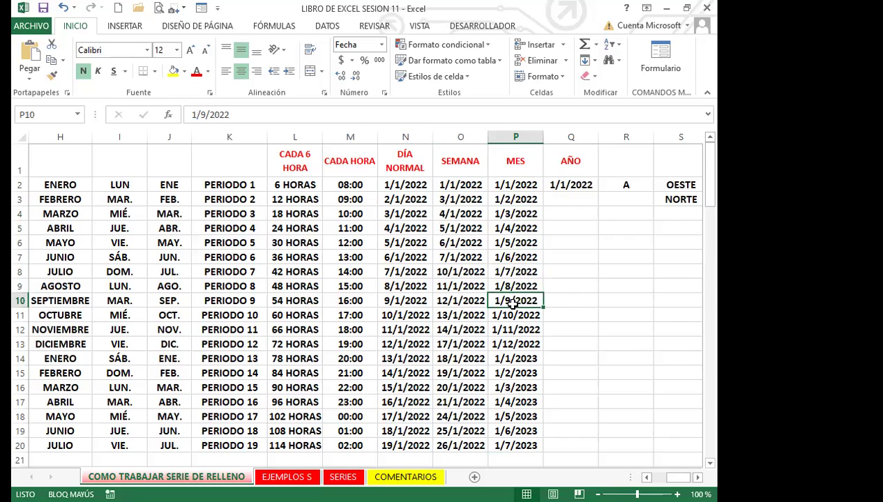
click(555, 183)
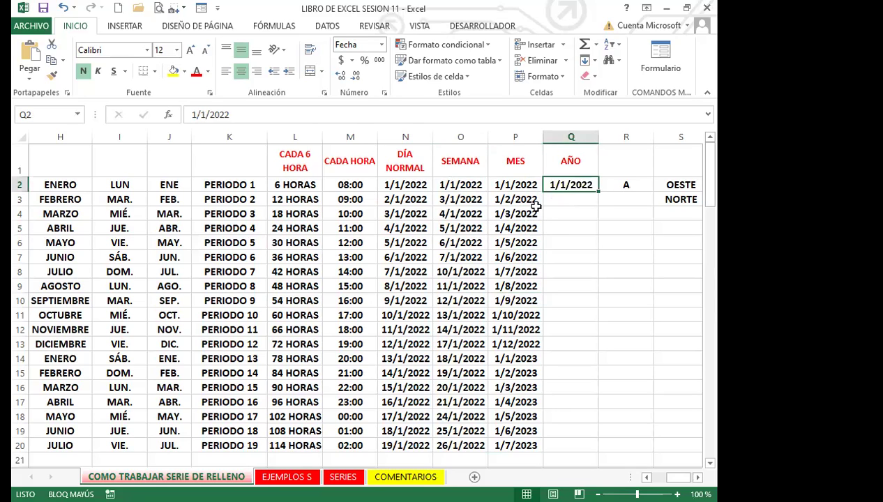
- Fill Q2 down to Q20 with Rellenar años, producing yearly dates from 1/1/2022
drag(600, 190, 603, 205)
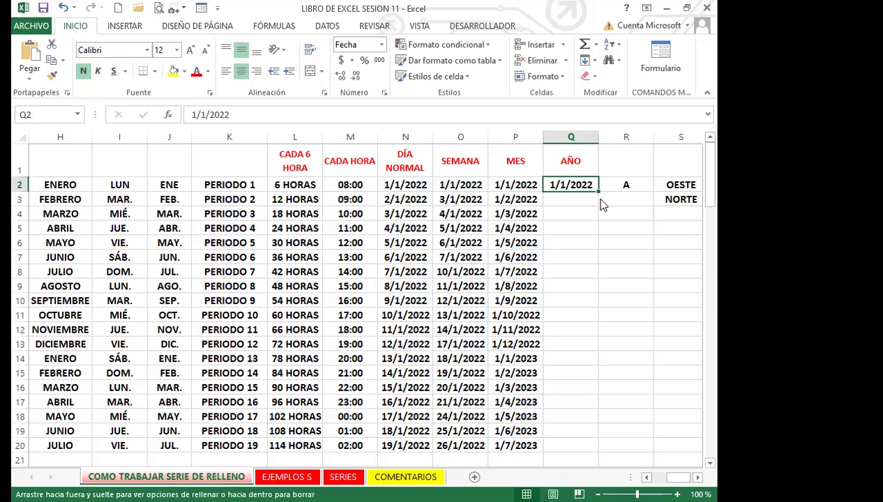
drag(578, 452, 574, 450)
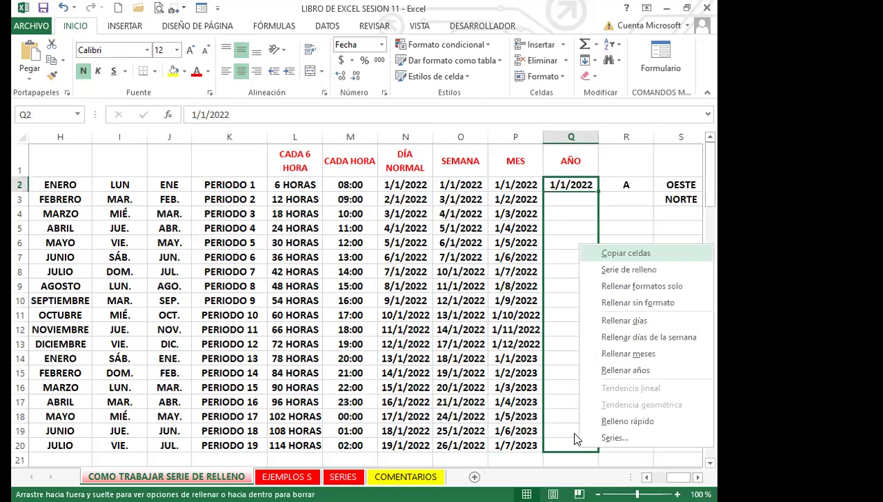
click(589, 370)
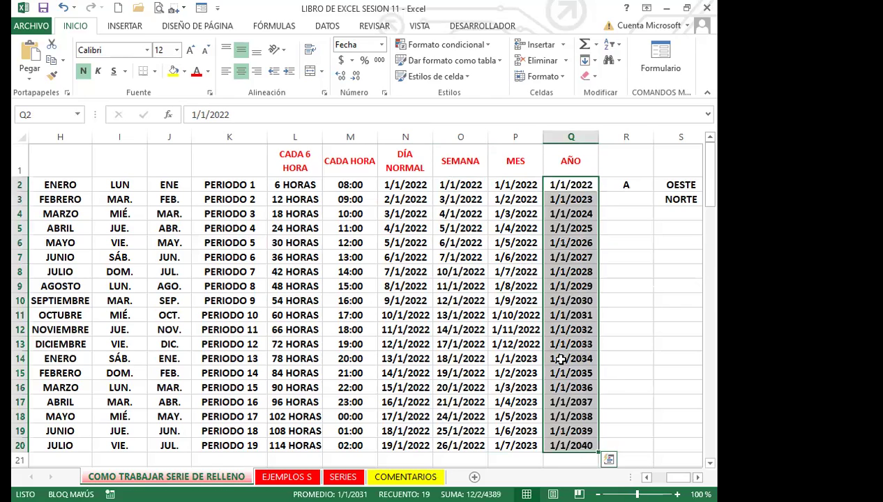
click(551, 186)
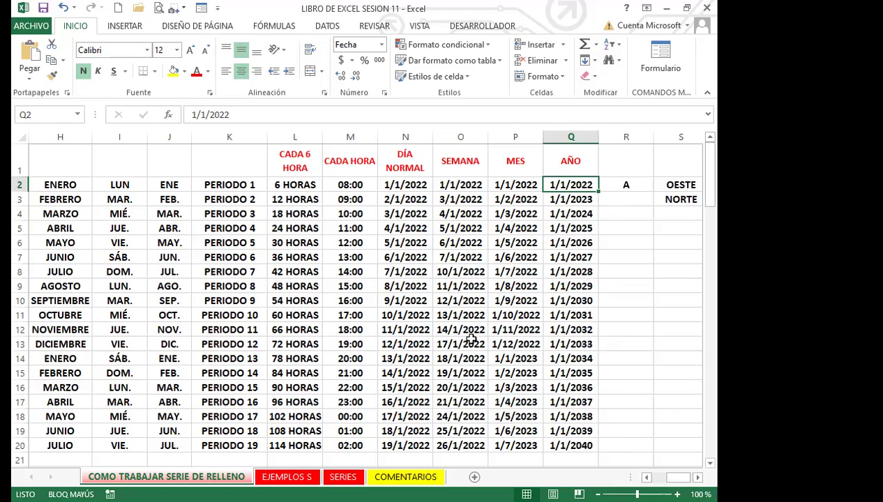
- Step down column Q checking each yearly date, ending at 1/1/2040 in row 20
click(551, 198)
click(554, 183)
click(546, 212)
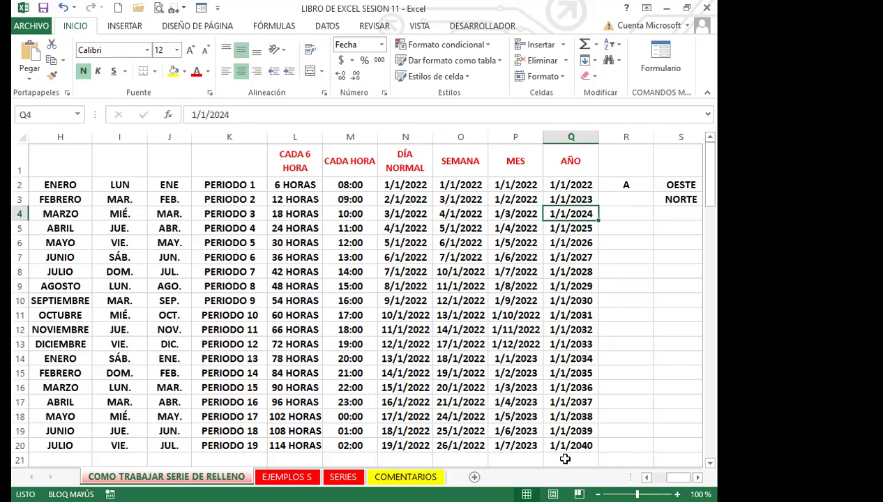
click(592, 185)
click(590, 200)
click(590, 228)
click(589, 242)
click(590, 257)
click(579, 287)
click(581, 316)
click(583, 329)
click(584, 444)
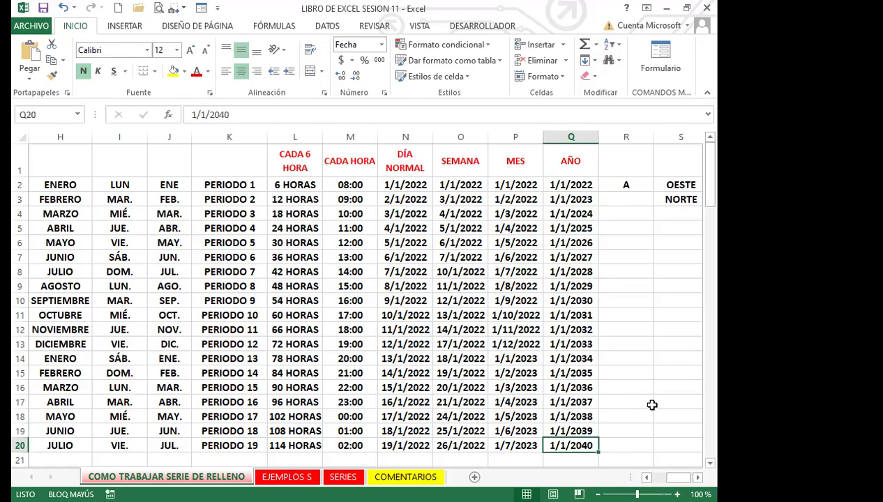
- Compare the first and last year dates and spot-check 1/1/2034, 1/1/2026 and 1/1/2024
click(565, 184)
click(576, 447)
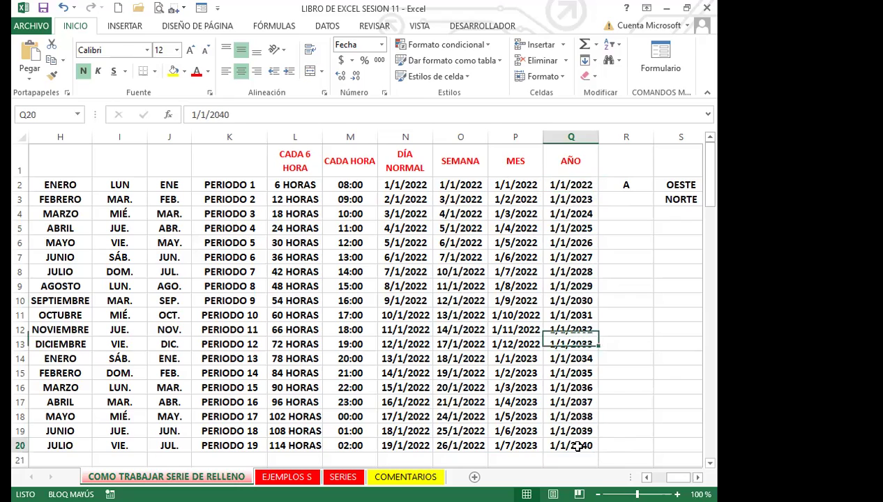
click(567, 360)
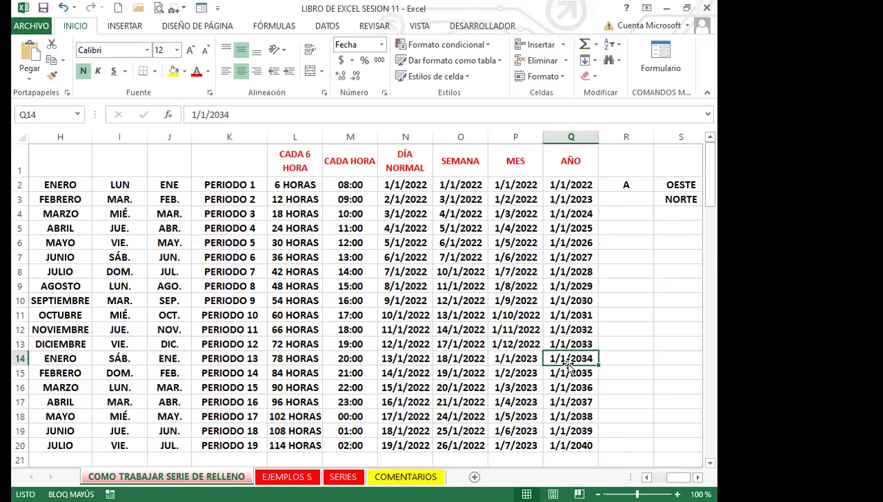
drag(580, 184, 580, 262)
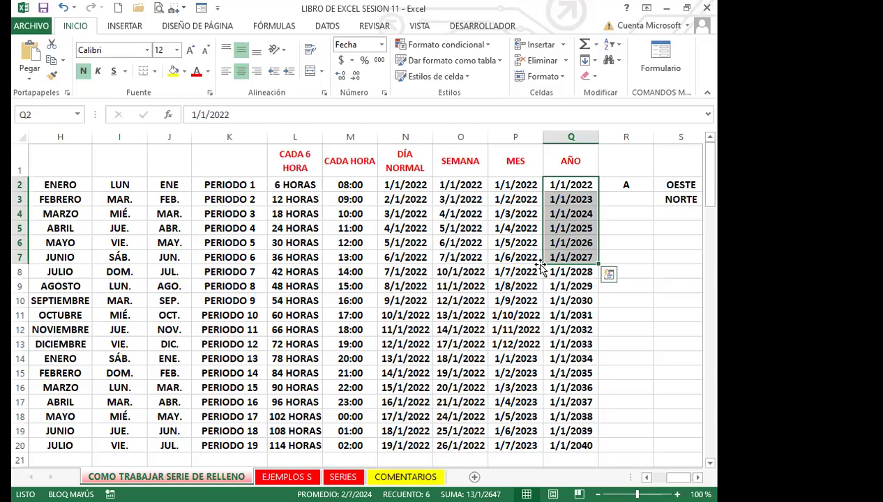
click(566, 243)
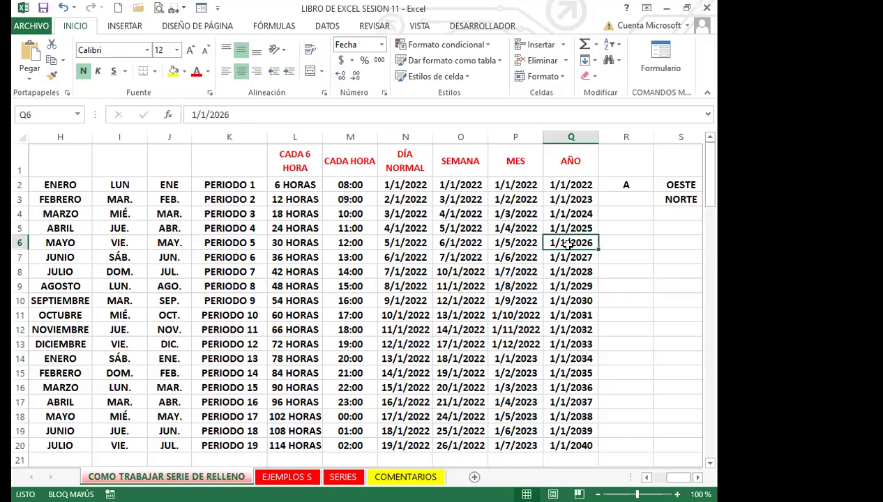
click(567, 185)
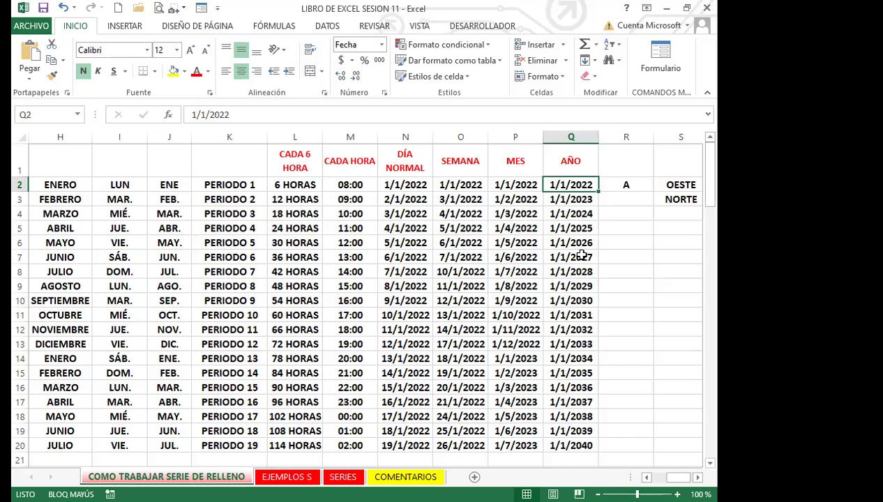
click(572, 212)
drag(571, 185, 549, 438)
drag(401, 183, 558, 445)
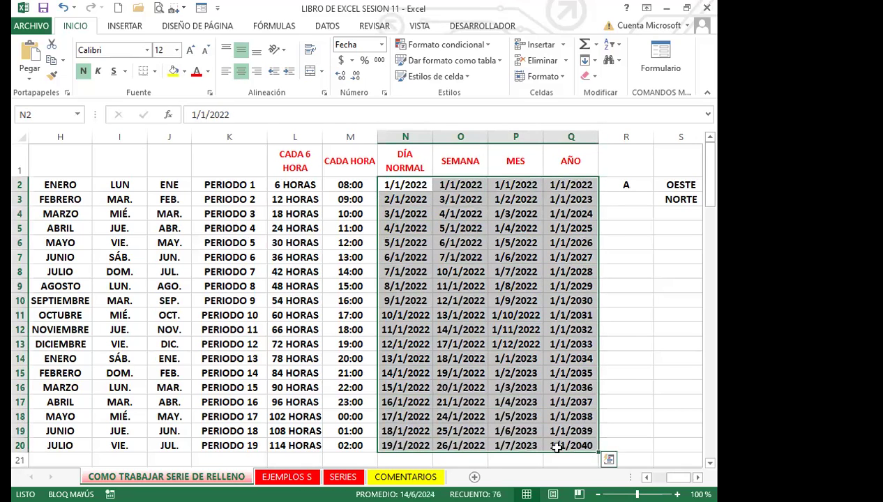
click(384, 93)
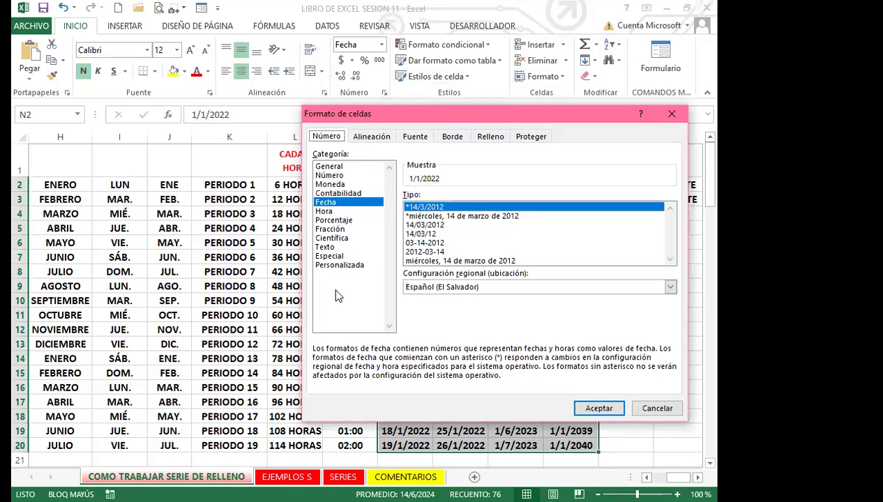
click(349, 265)
drag(460, 207, 405, 208)
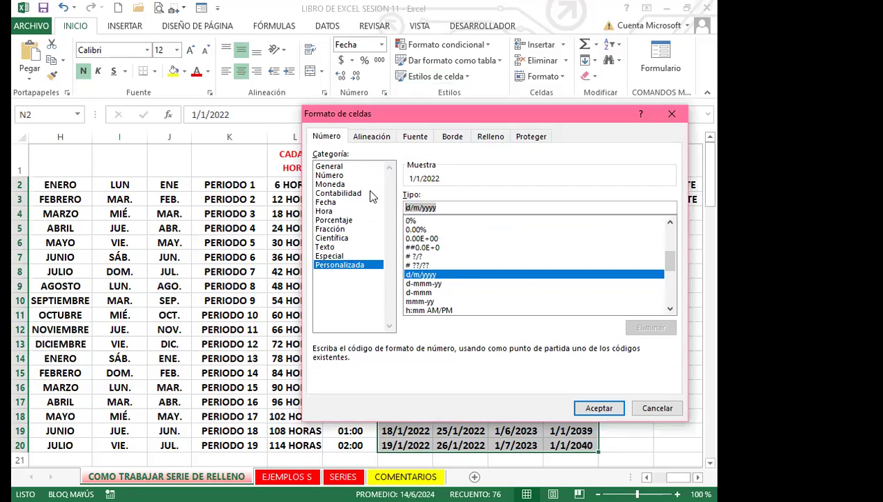
text(DDDD)
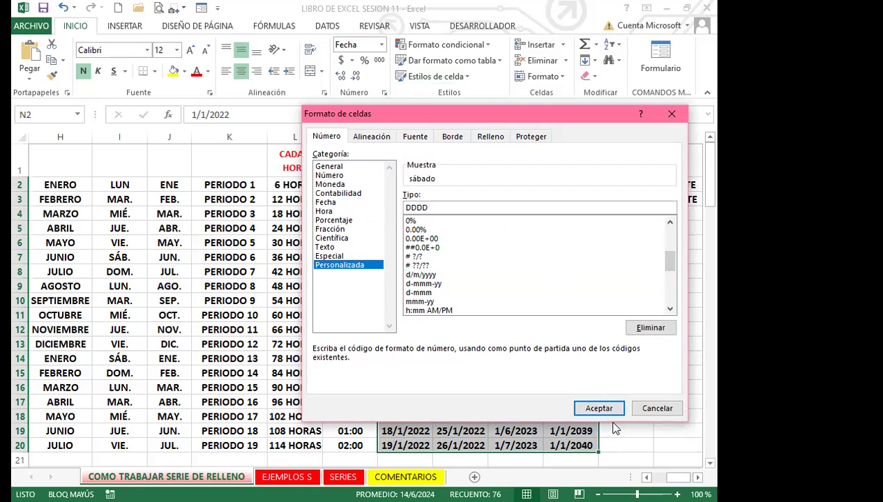
click(607, 408)
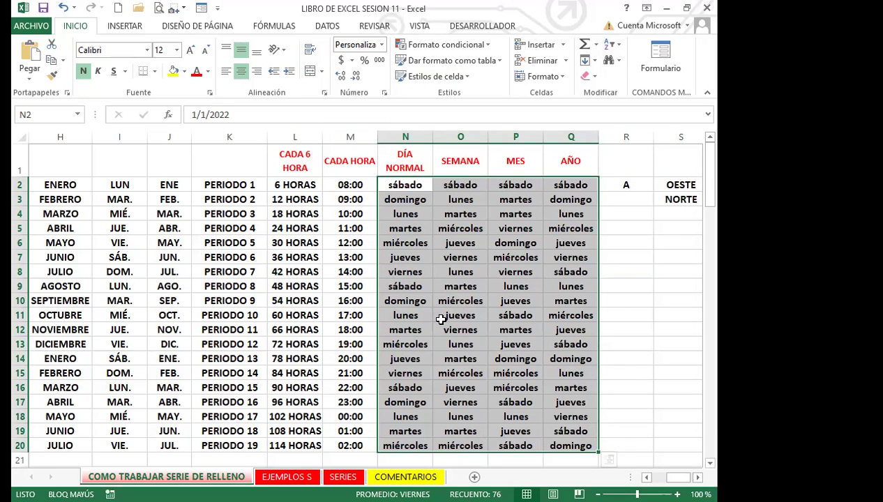
key(ctrl+z)
click(444, 246)
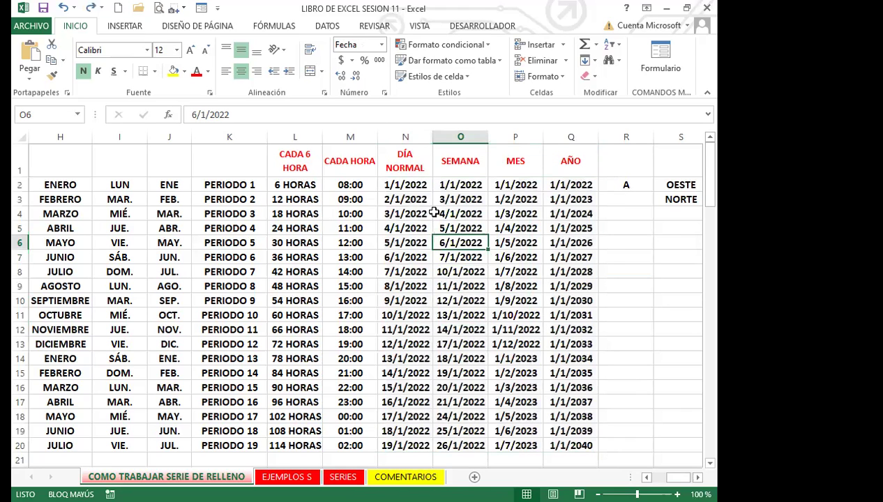
click(396, 187)
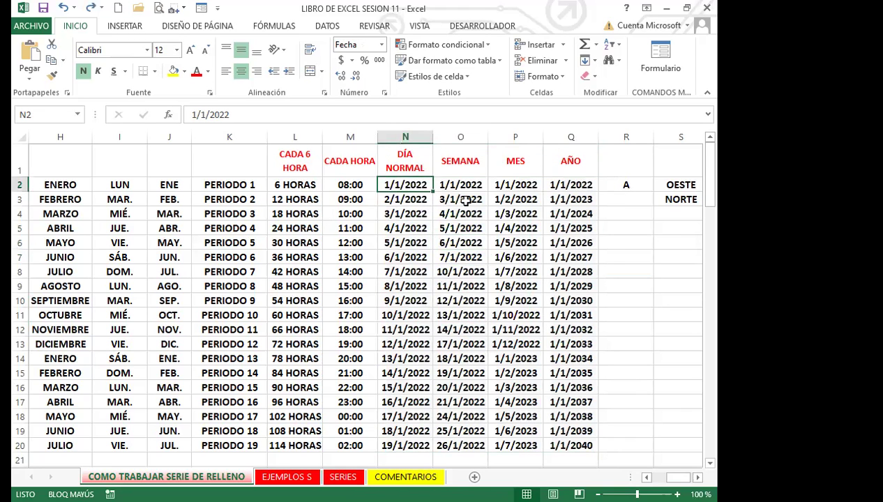
click(516, 442)
click(464, 315)
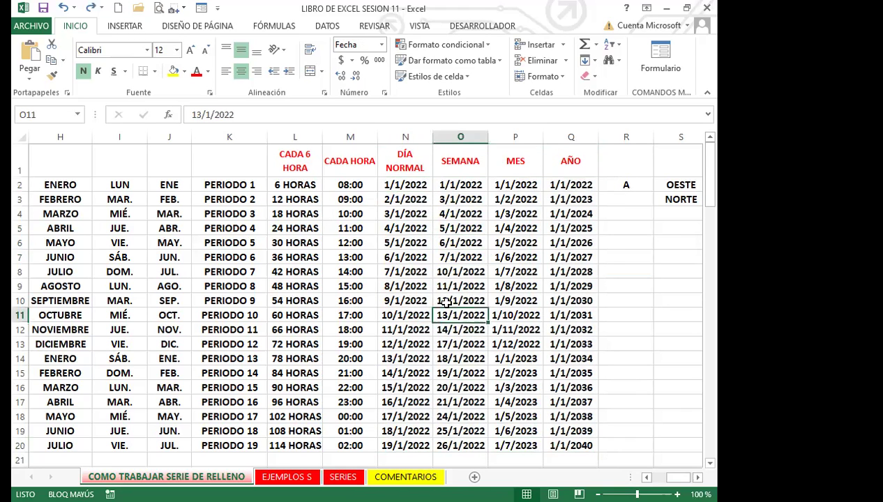
click(402, 159)
click(463, 159)
click(519, 160)
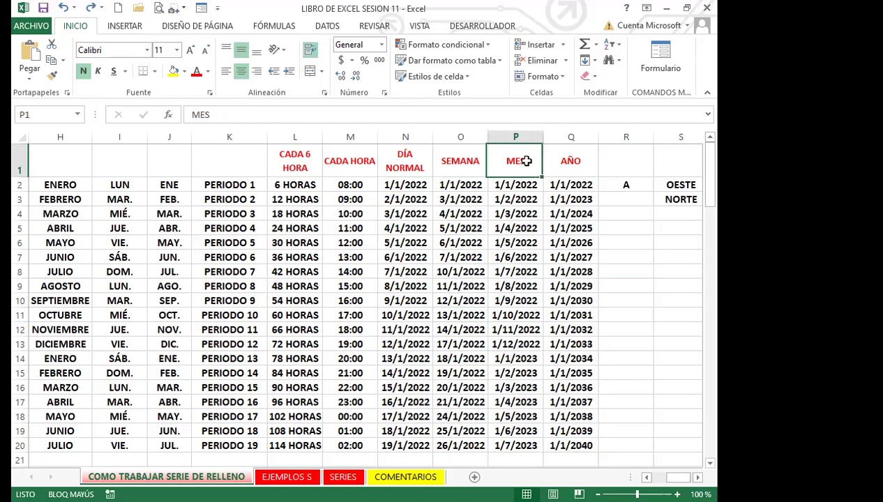
click(575, 160)
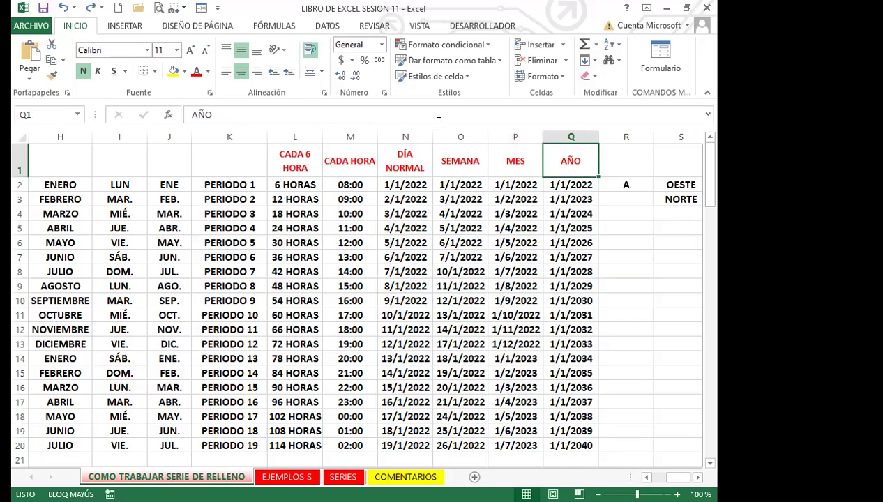
click(349, 161)
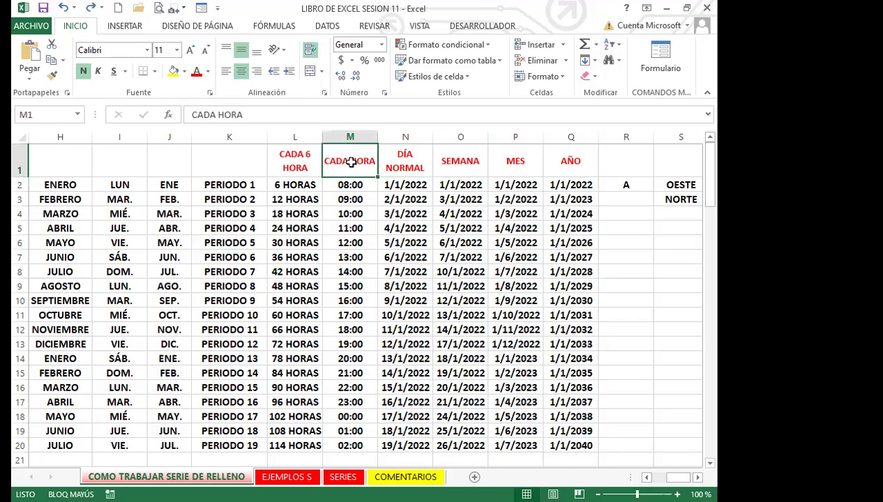
click(287, 163)
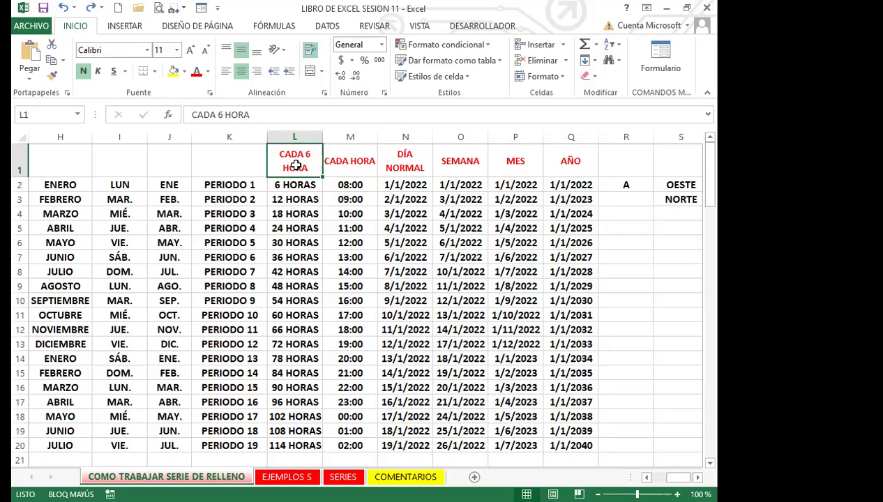
drag(319, 166, 229, 186)
click(229, 187)
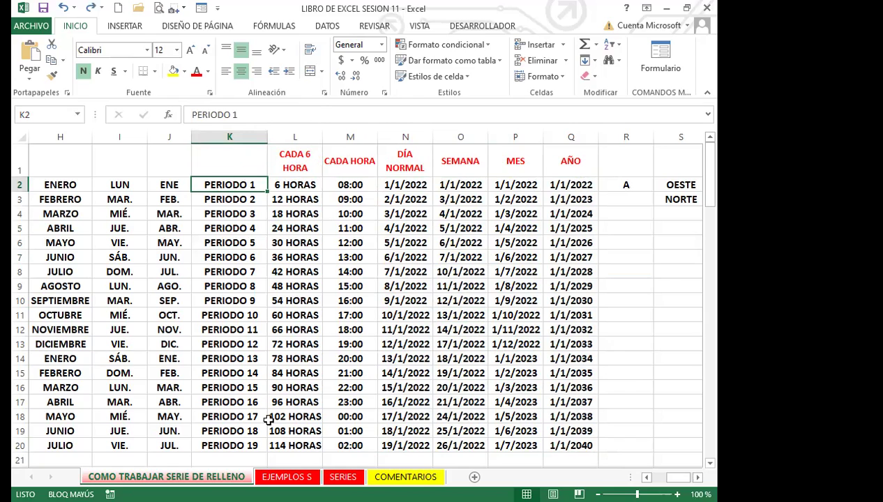
click(238, 299)
click(471, 273)
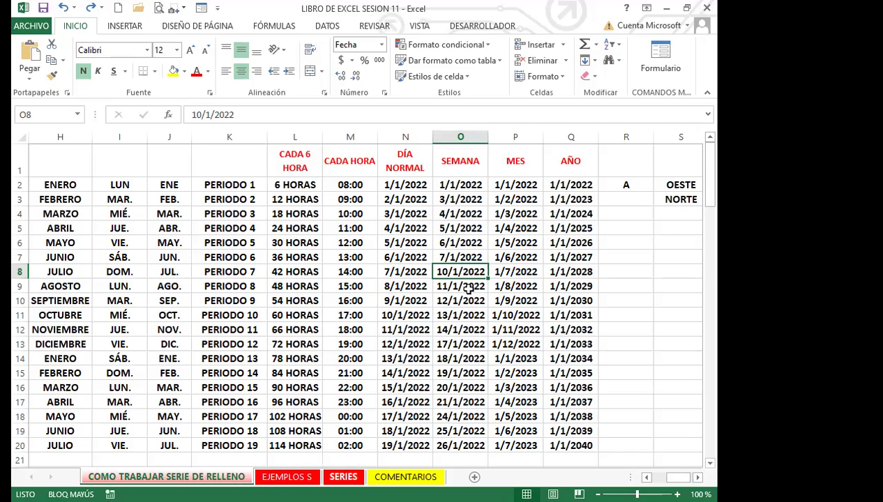
click(467, 186)
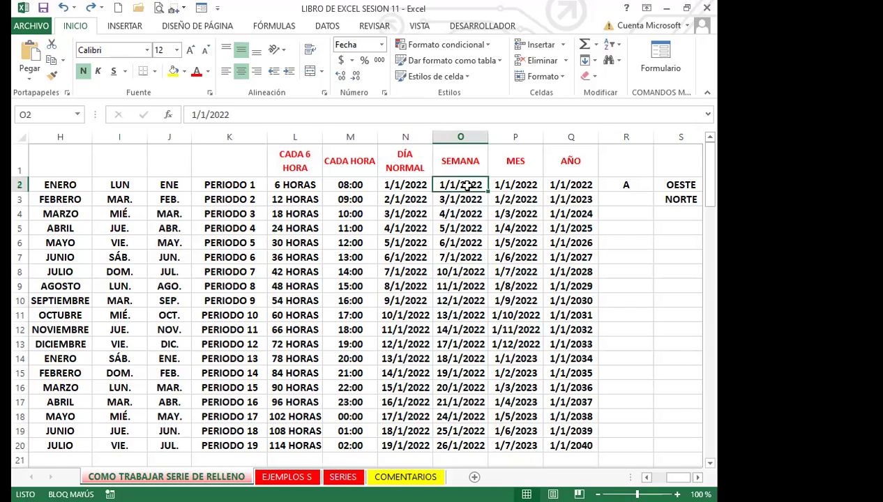
- Clear the six-hour values in L4:L20 of the CADA 6 HORA column
drag(272, 214, 277, 443)
key(Delete)
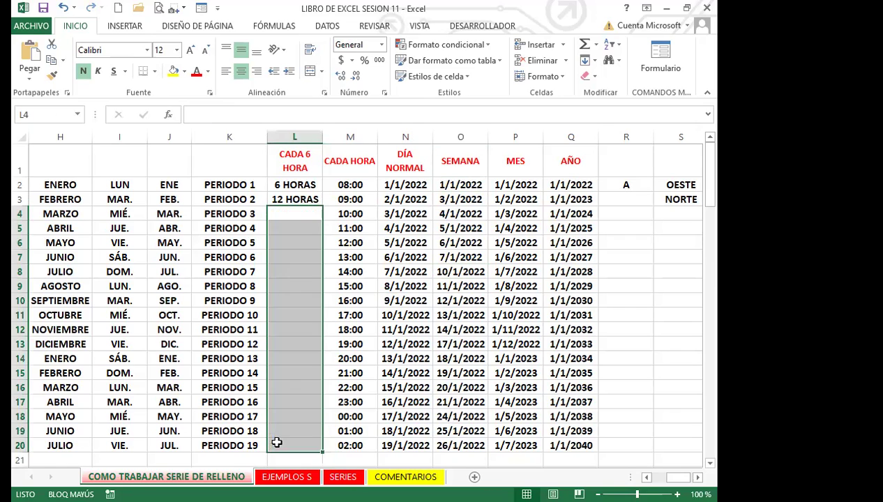
click(289, 229)
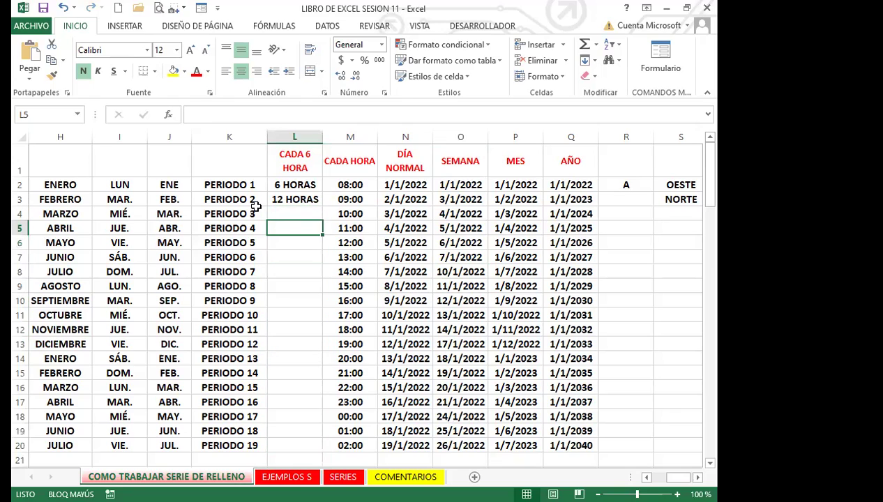
- Select 6 HORAS and 12 HORAS in L2:L3 and double-click fill the series to row 20
click(307, 184)
click(291, 198)
click(302, 184)
click(298, 199)
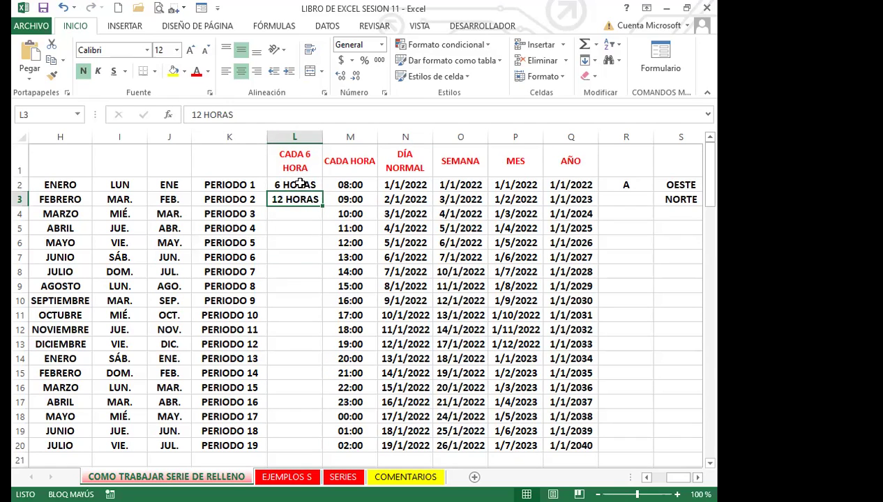
click(299, 184)
drag(300, 184, 293, 199)
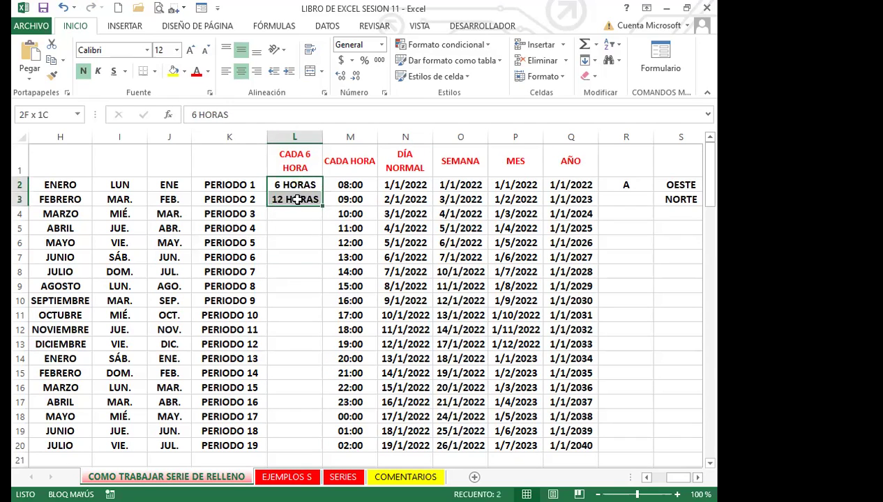
double_click(324, 205)
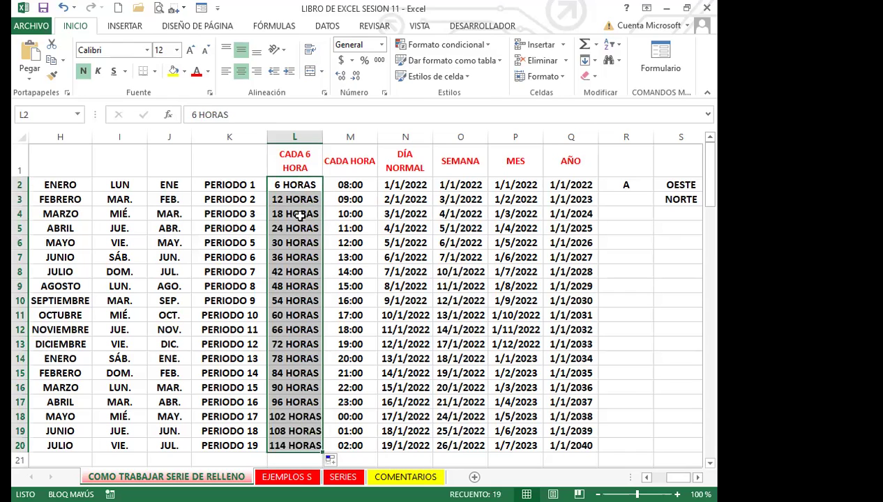
- Confirm the series ends at 114 HORAS in L20, then return to L2
click(298, 228)
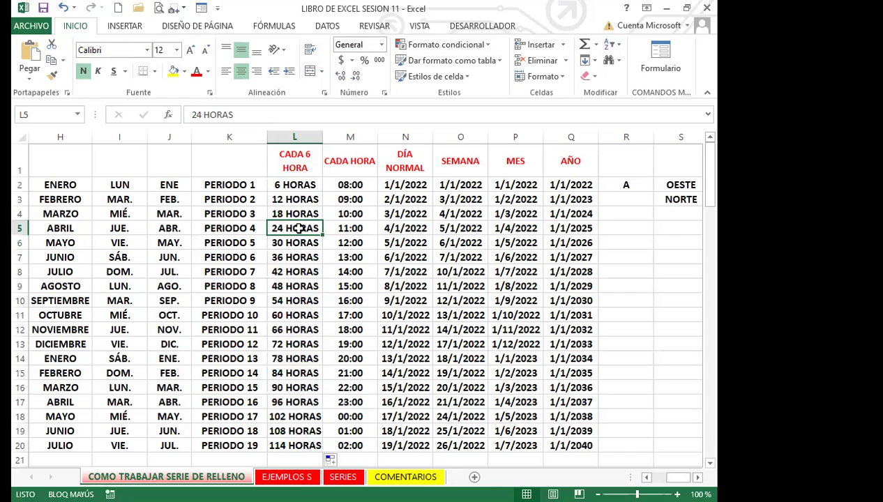
scroll(279, 370, down, 1)
click(285, 382)
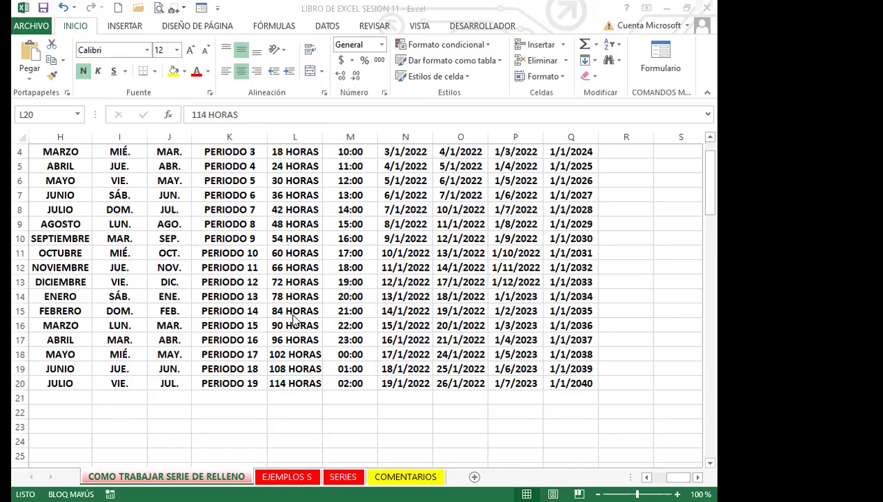
scroll(294, 320, up, 1)
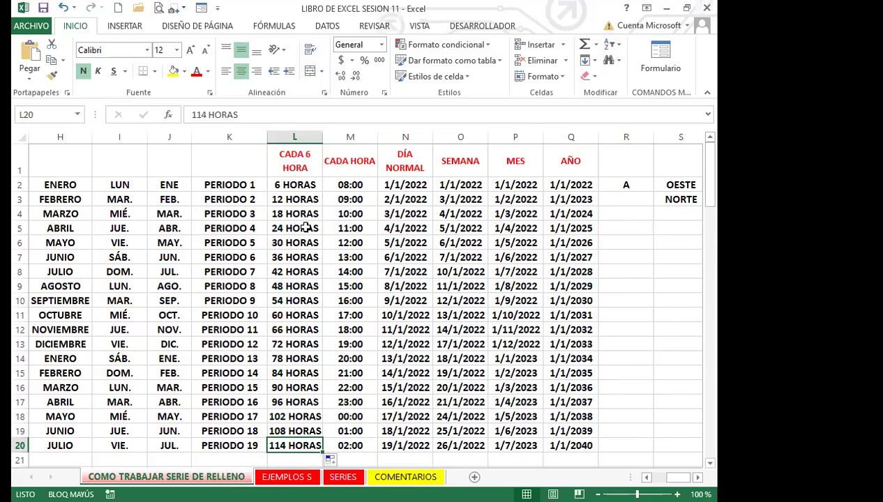
click(300, 184)
drag(300, 184, 301, 197)
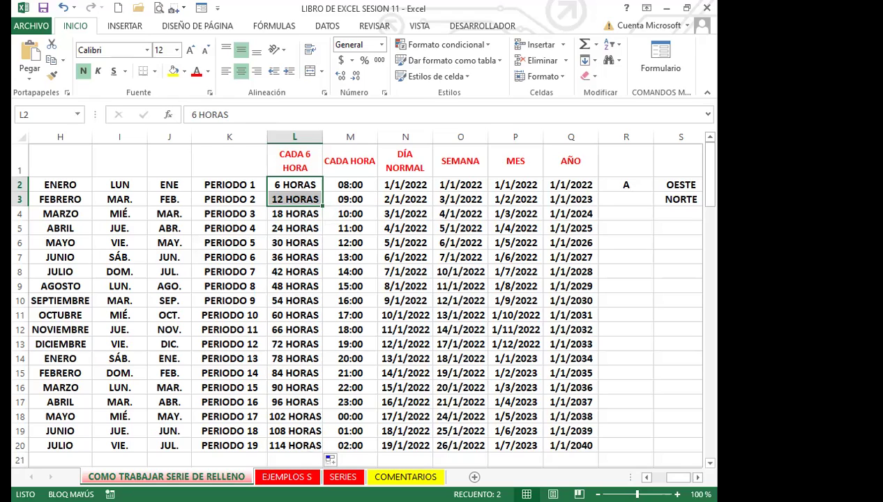
click(15, 445)
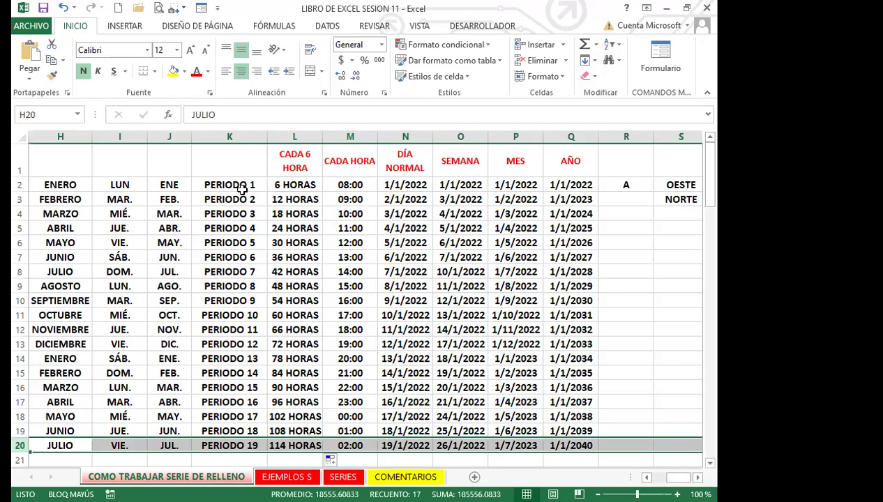
click(297, 445)
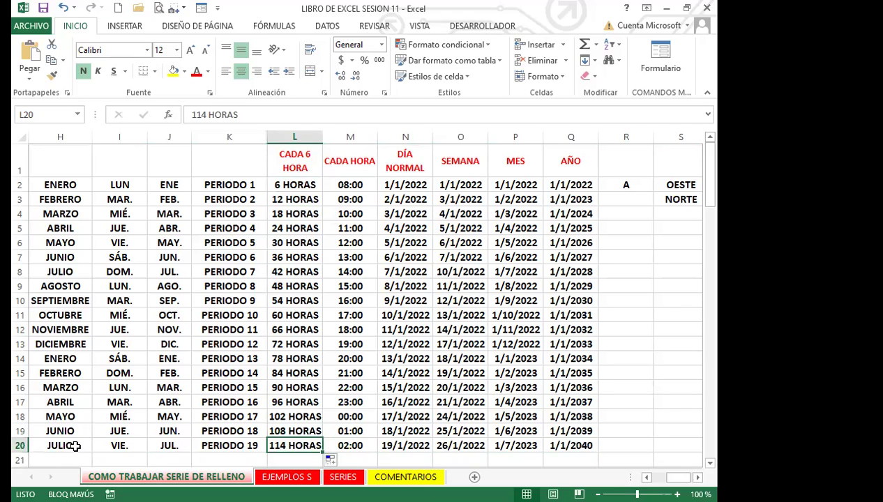
scroll(300, 364, down, 4)
scroll(300, 365, down, 13)
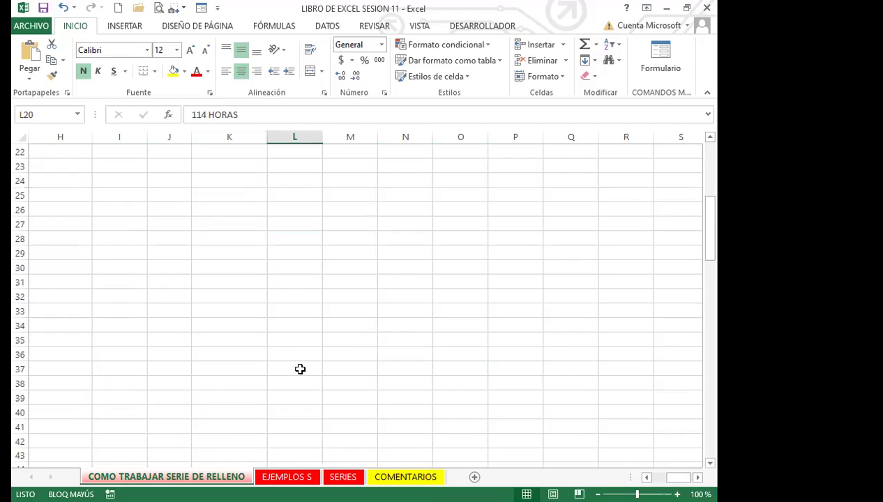
scroll(291, 440, down, 4)
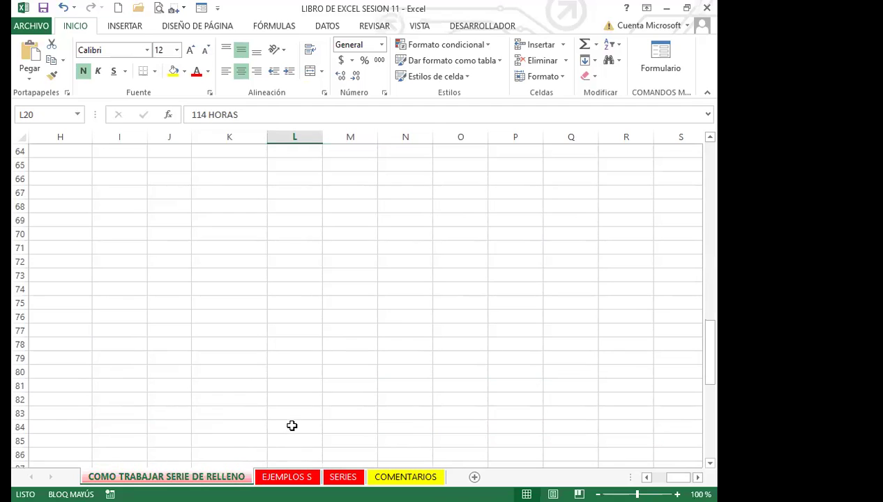
click(292, 426)
scroll(276, 339, up, 18)
scroll(293, 319, up, 3)
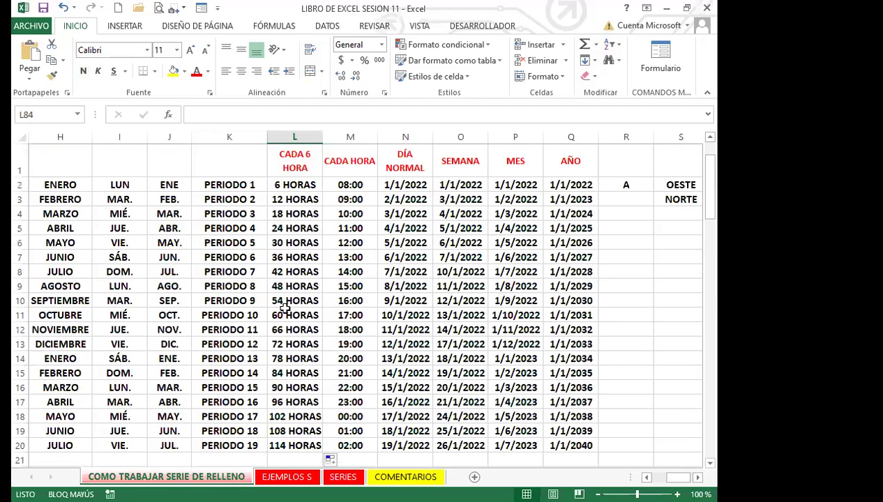
drag(294, 183, 334, 380)
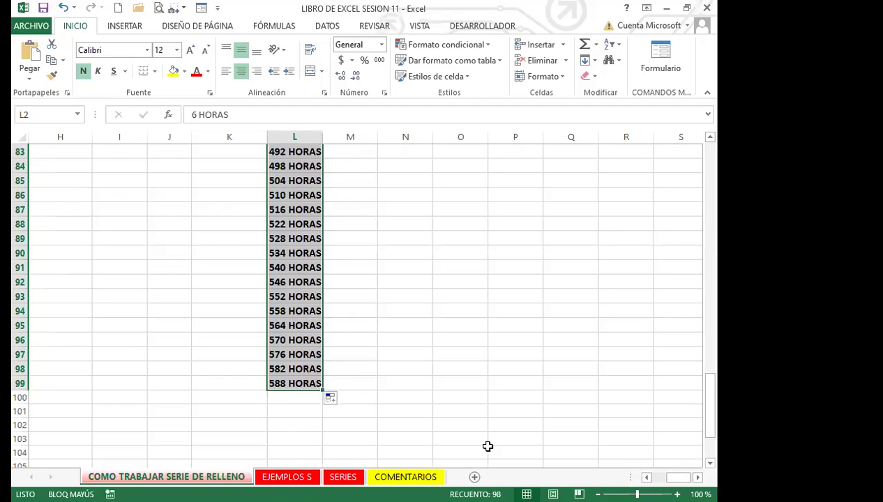
scroll(607, 346, up, 20)
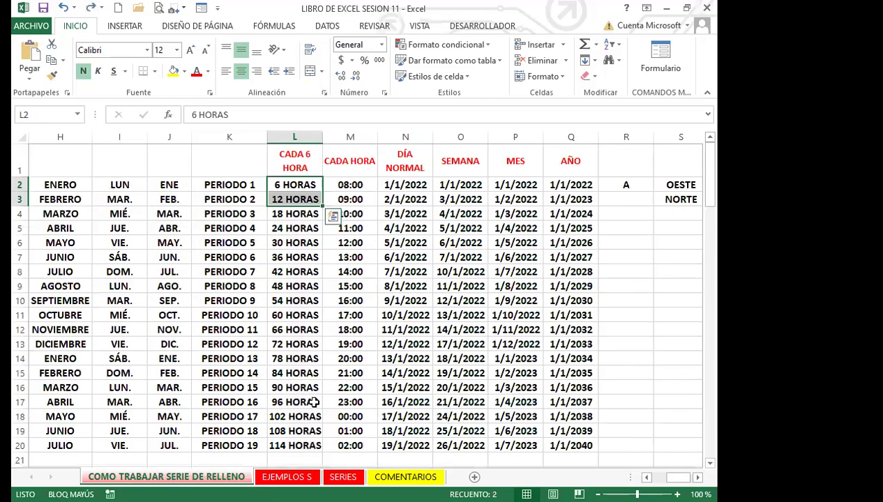
click(306, 311)
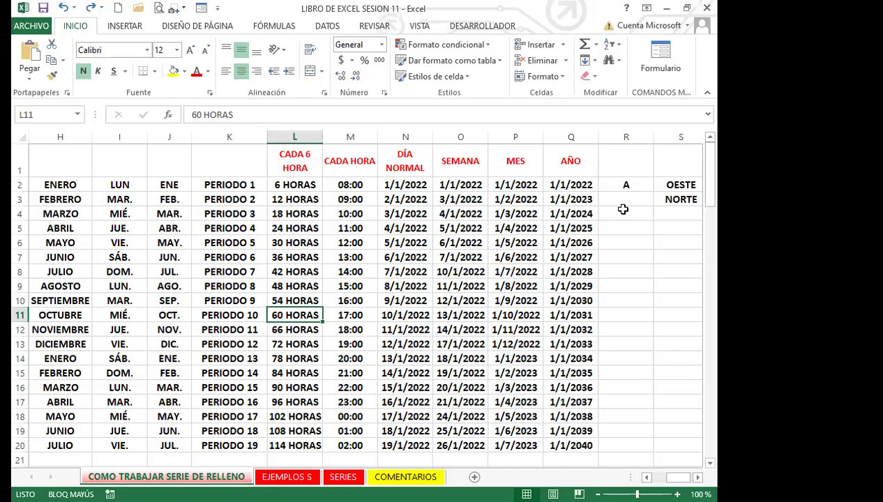
click(608, 184)
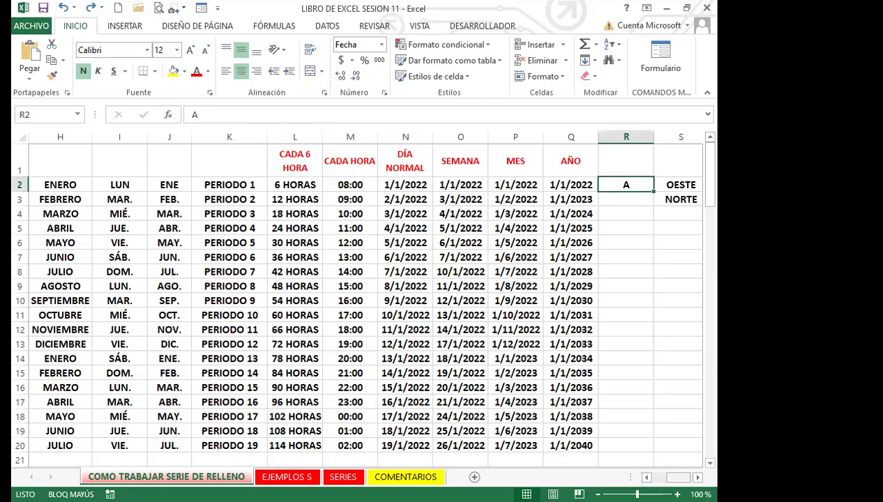
scroll(363, 293, left, 3)
click(50, 187)
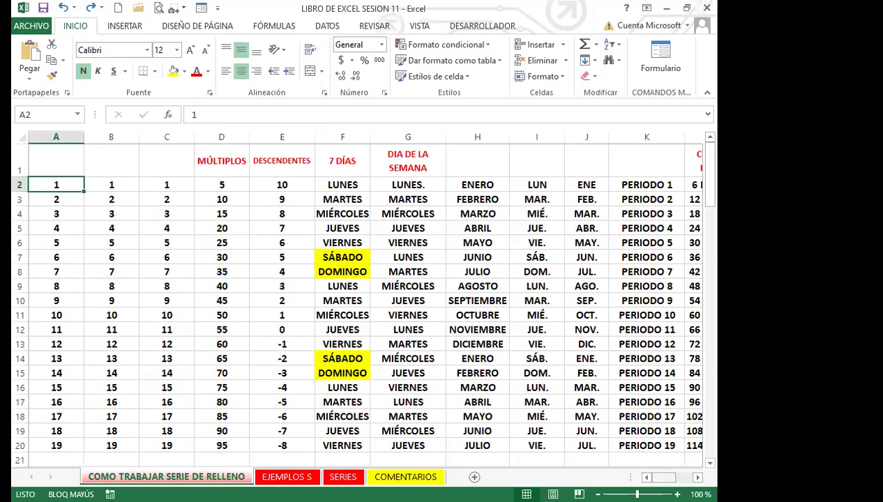
drag(664, 477, 684, 477)
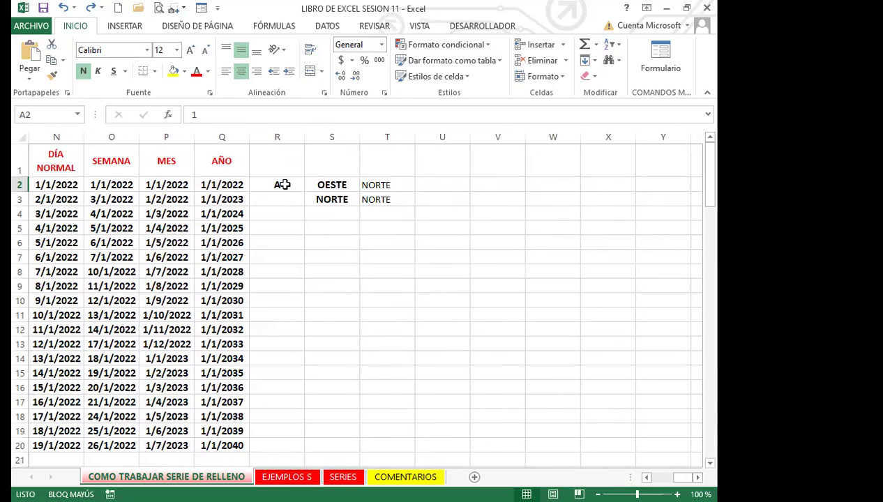
click(283, 184)
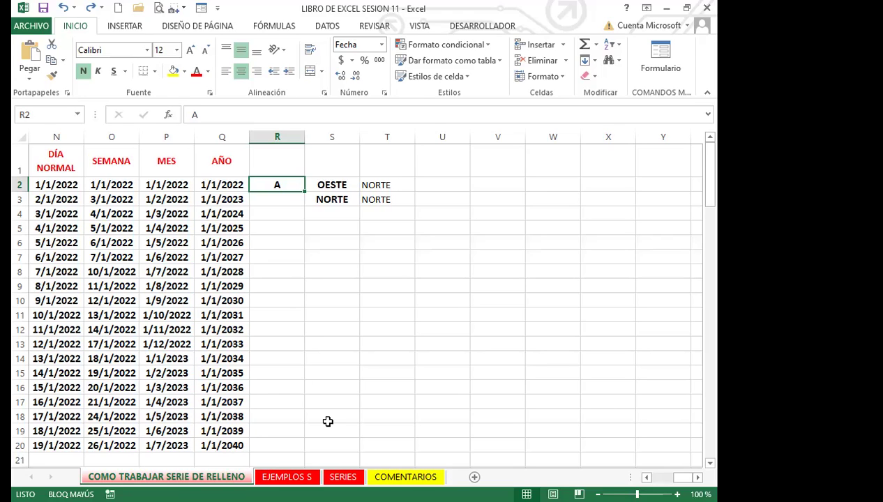
- Undo a test fill of A down column R and enter B in R3
click(282, 185)
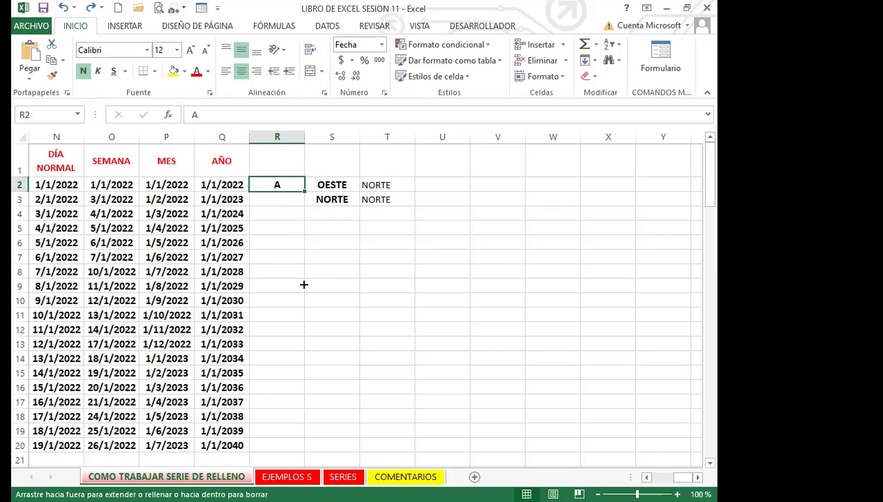
drag(288, 440, 290, 443)
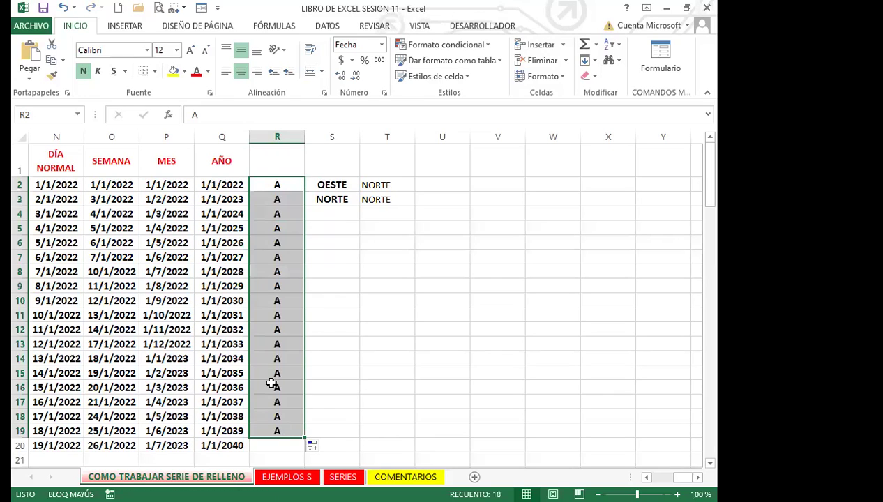
key(ctrl+z)
click(278, 202)
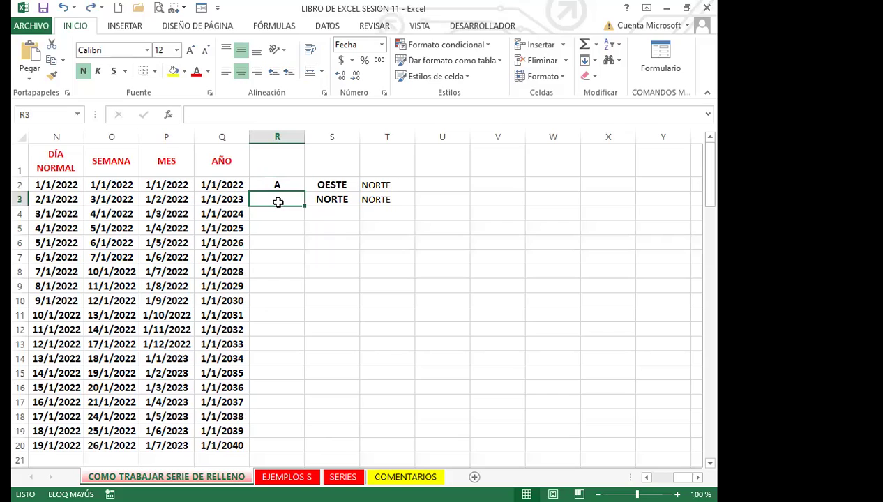
text(B)
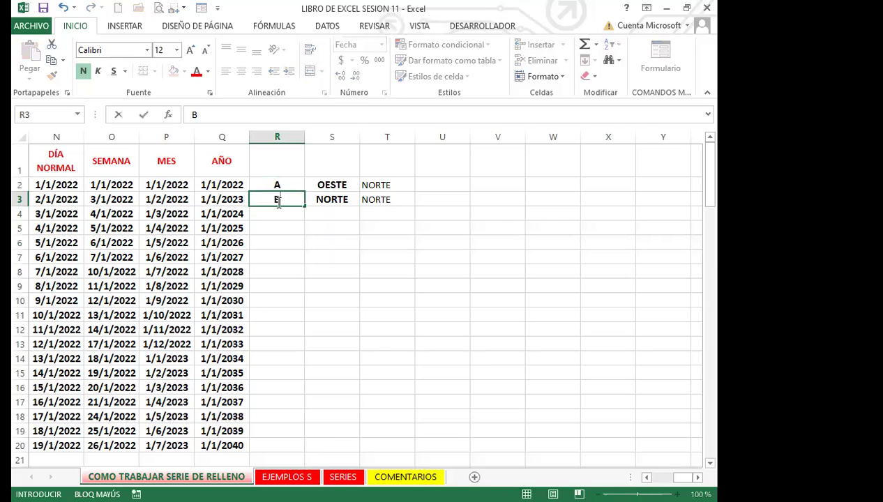
click(307, 228)
- Fill the A-B pair down column R, then clear R3:R20 again
drag(290, 184, 440, 403)
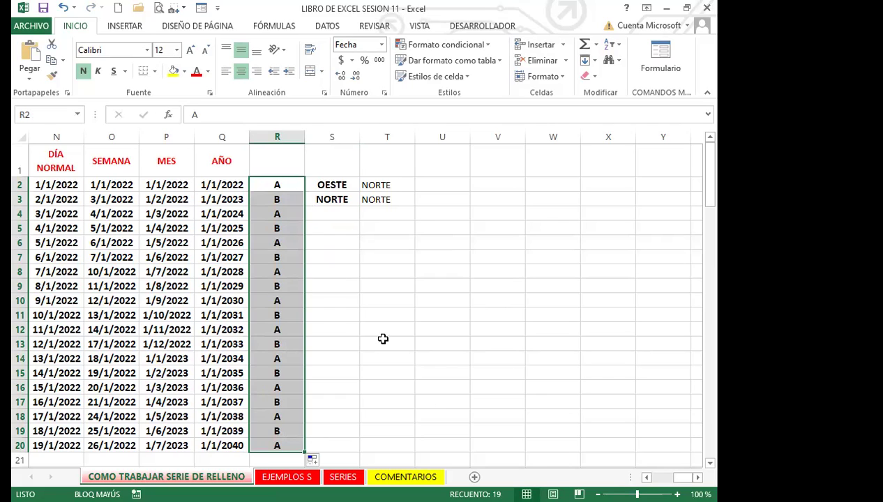
click(294, 200)
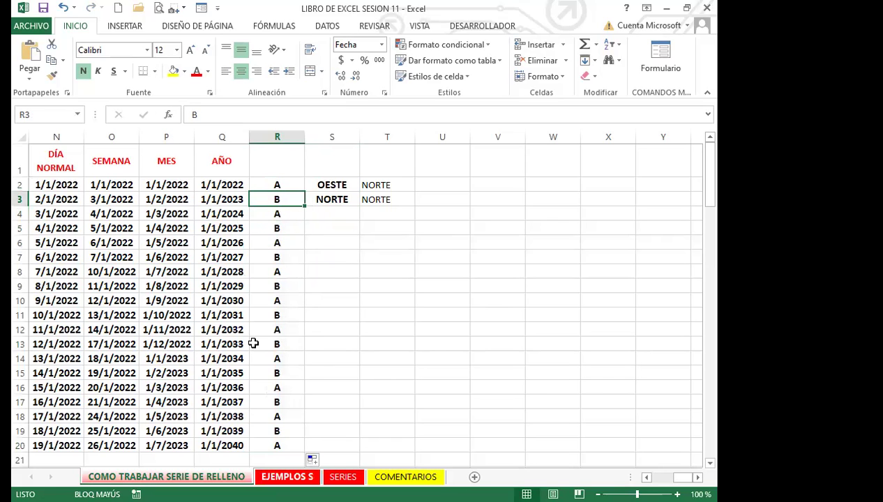
click(280, 297)
drag(293, 201, 291, 430)
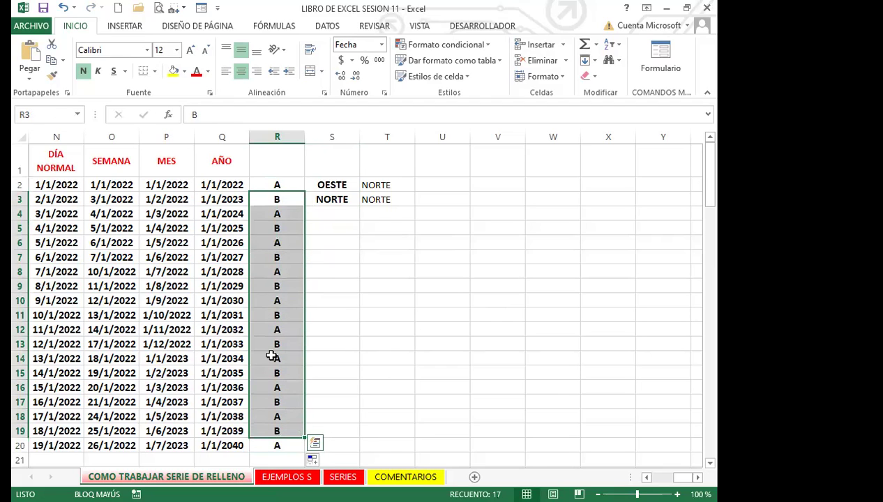
key(Delete)
click(282, 445)
key(Delete)
click(290, 210)
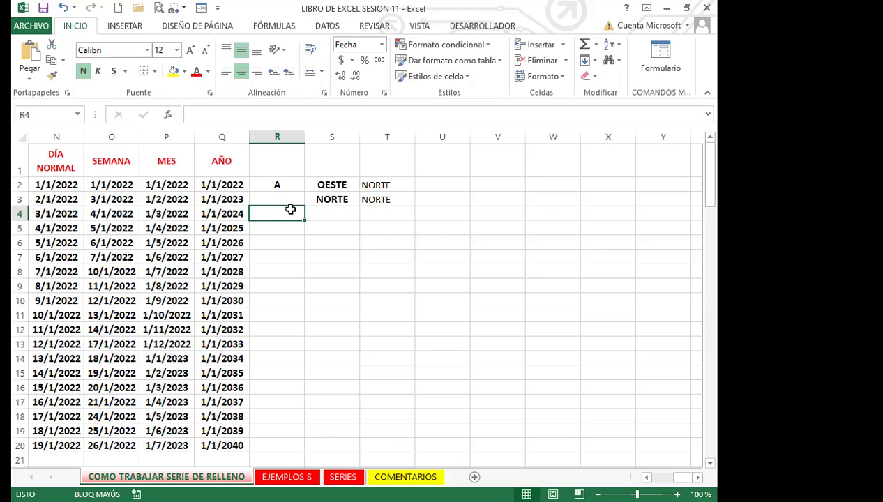
- Enter B in R3 and C in R4 below the A in R2
click(282, 186)
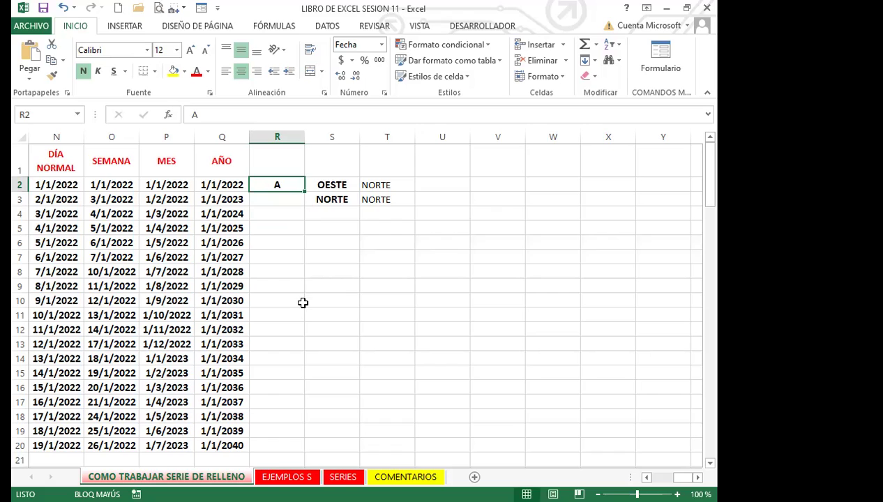
click(324, 298)
click(284, 201)
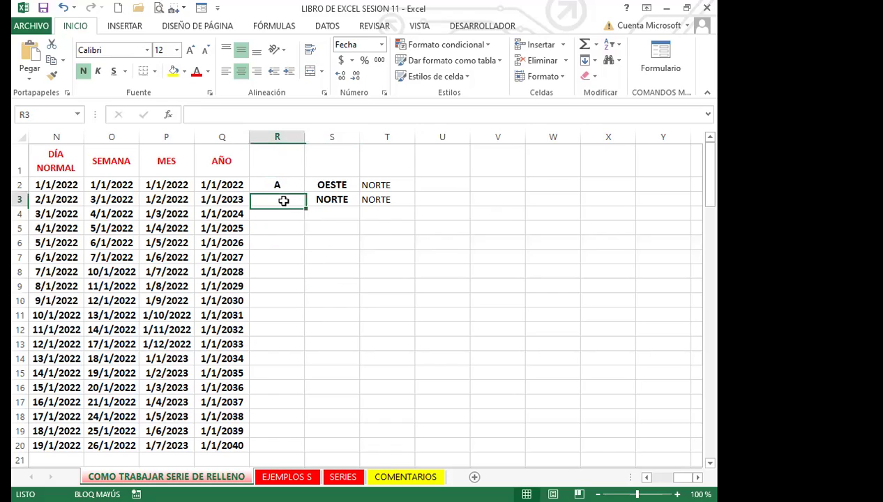
text(BC)
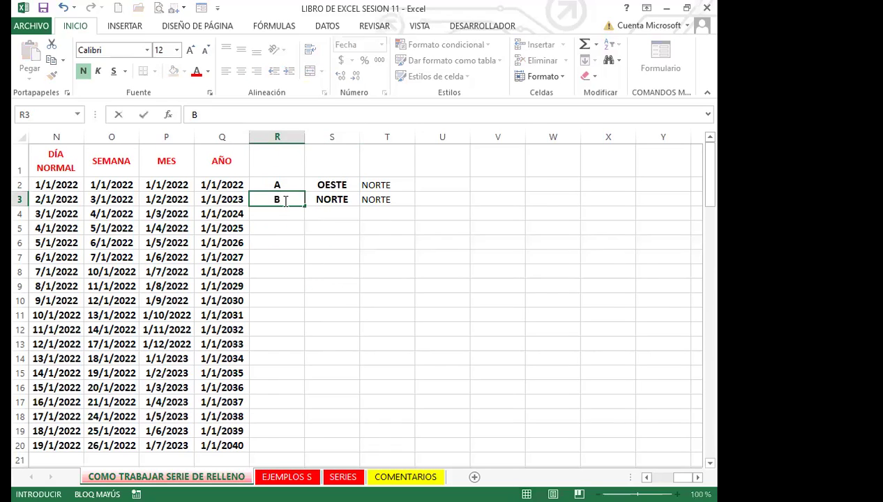
scroll(284, 199, down, 1)
key(BackSpace)
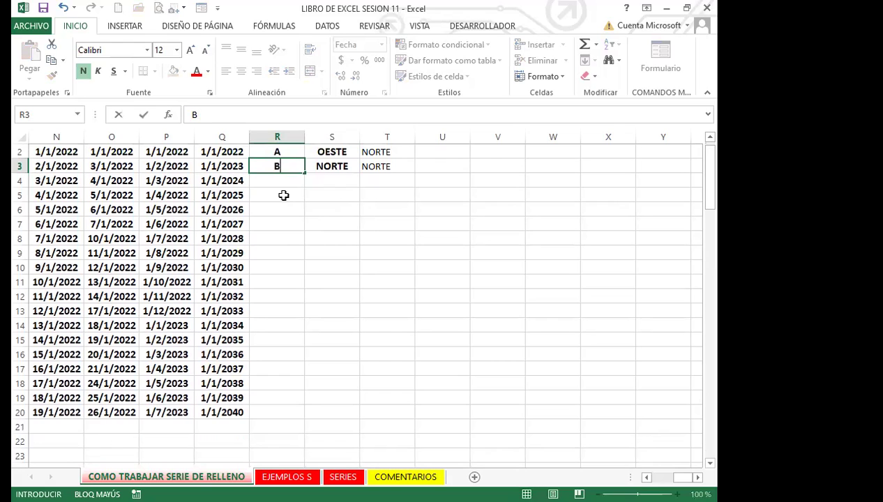
key(Return)
text(C)
scroll(304, 190, up, 1)
key(Return)
- Clear the A, B, C entries from column R and re-enter A in R2
drag(281, 186, 286, 411)
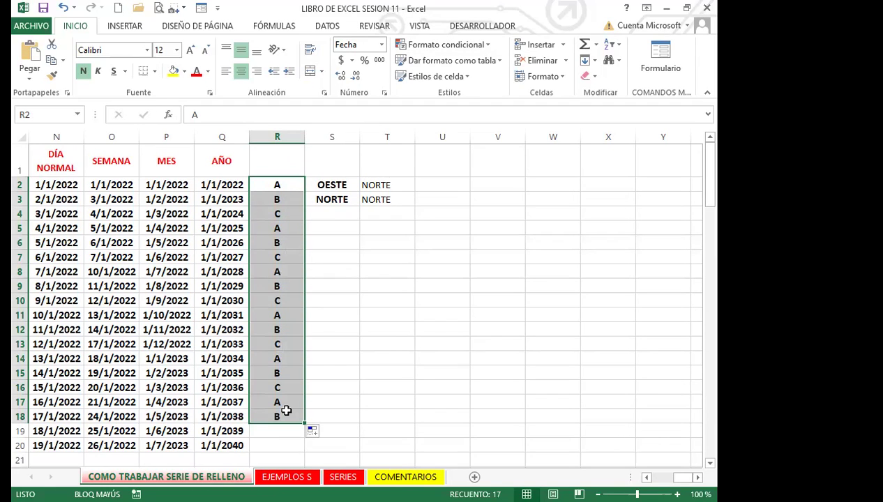
key(Delete)
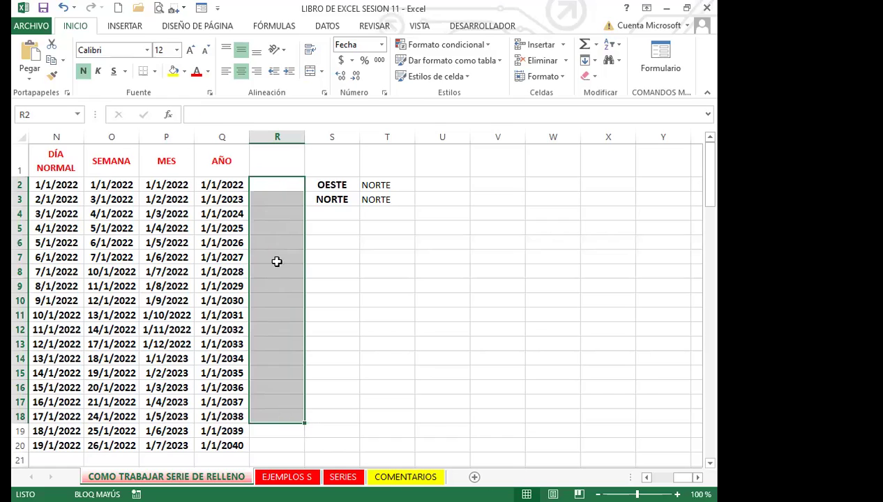
click(274, 185)
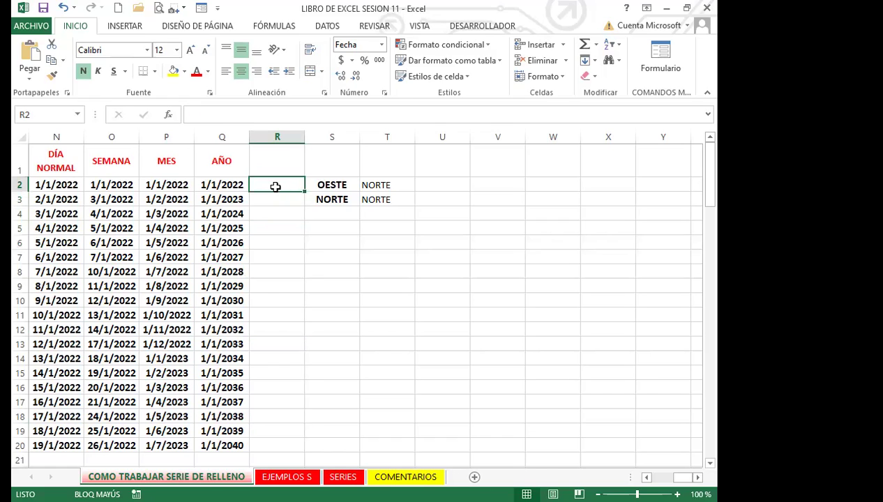
text(A)
click(283, 259)
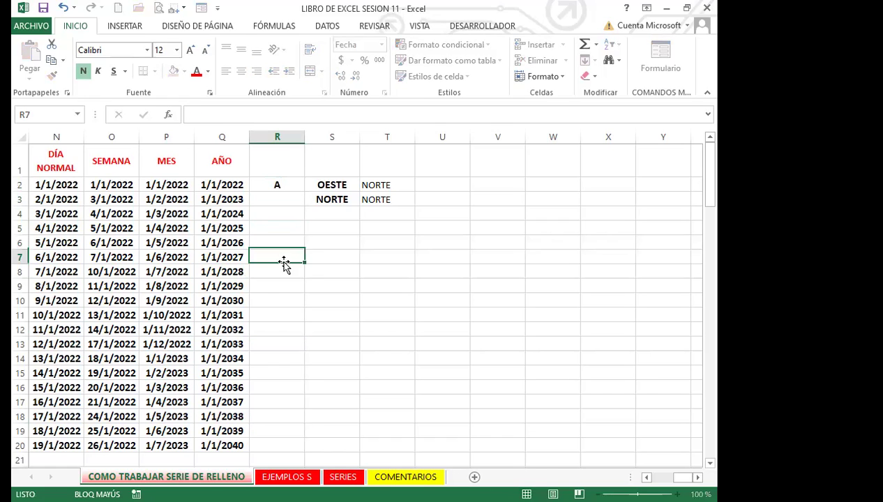
click(286, 187)
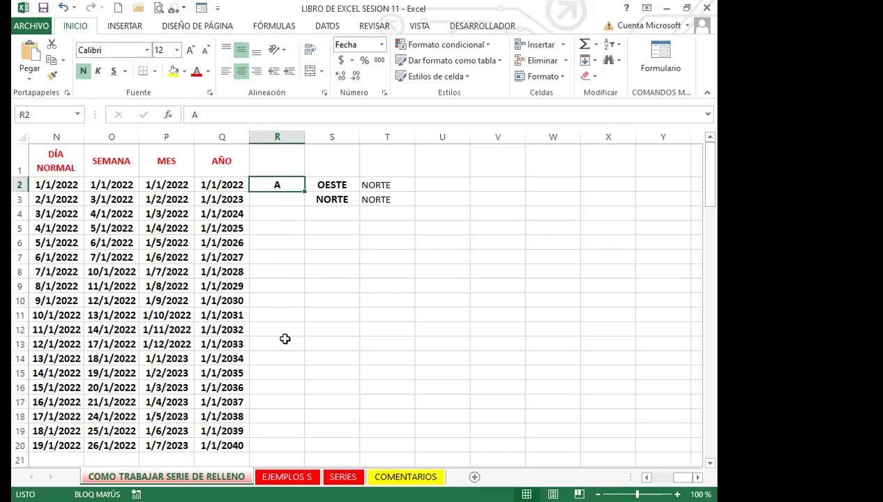
click(285, 244)
click(285, 183)
- Select the letter A at B86, then view the File Información page and come back
click(619, 369)
scroll(619, 369, left, 10)
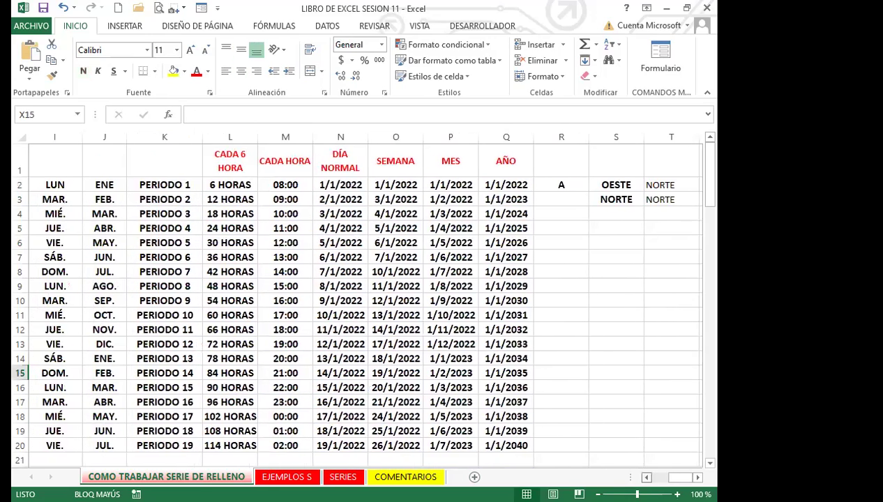
scroll(137, 402, down, 20)
scroll(138, 402, down, 7)
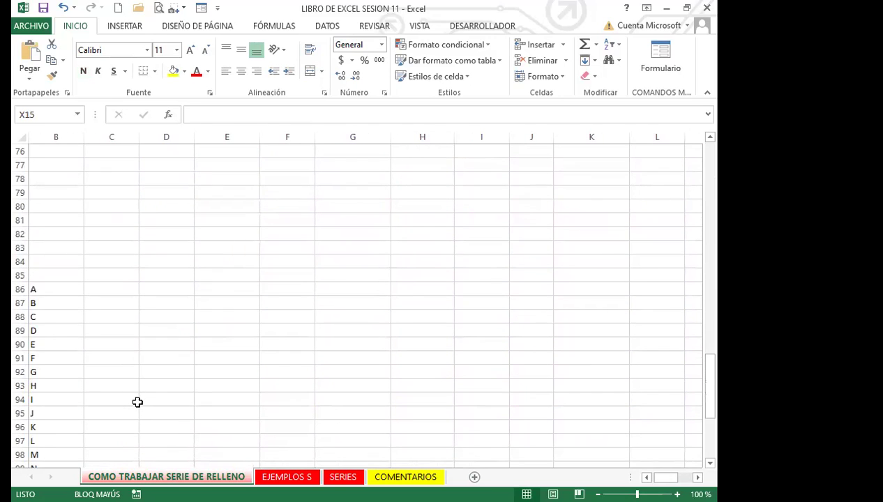
scroll(132, 368, left, 1)
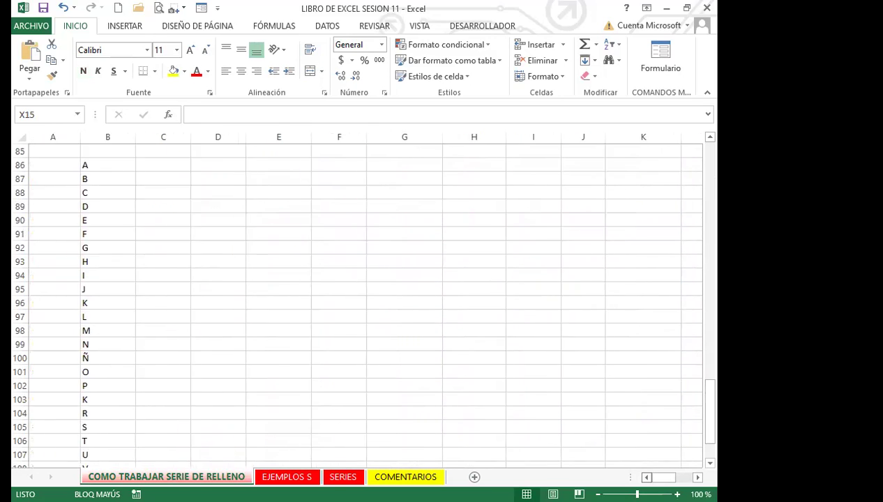
click(98, 342)
click(121, 166)
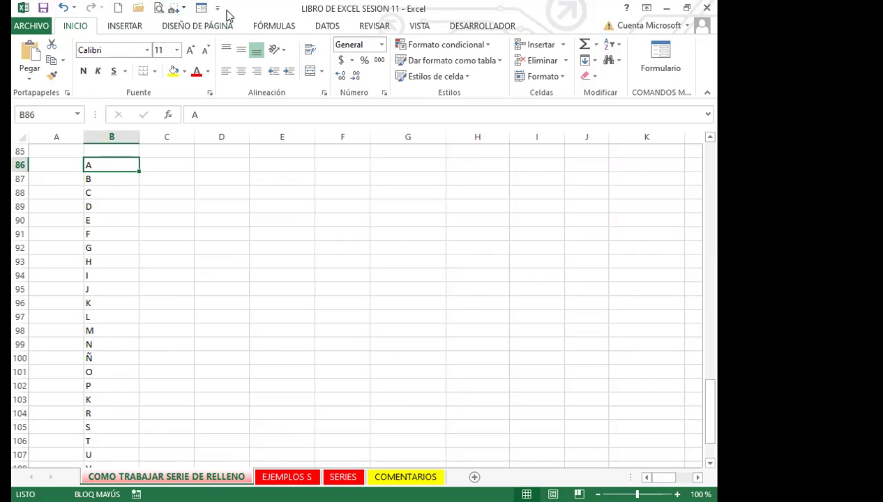
click(31, 26)
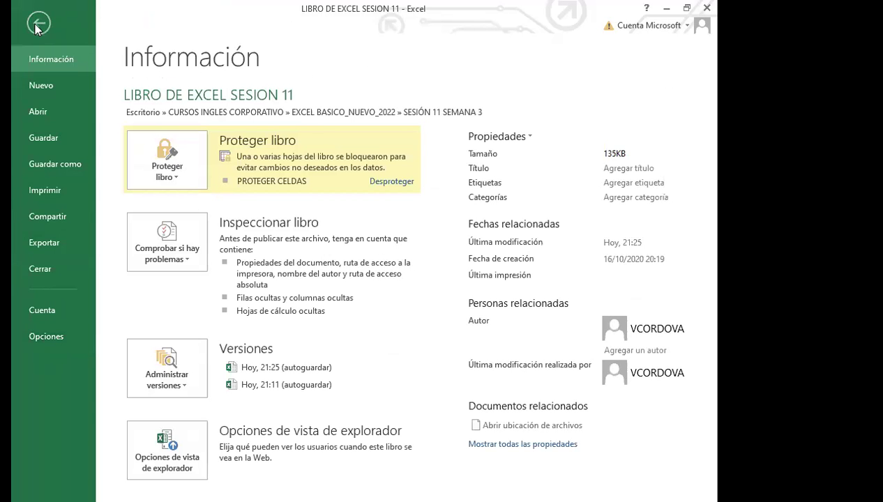
click(39, 25)
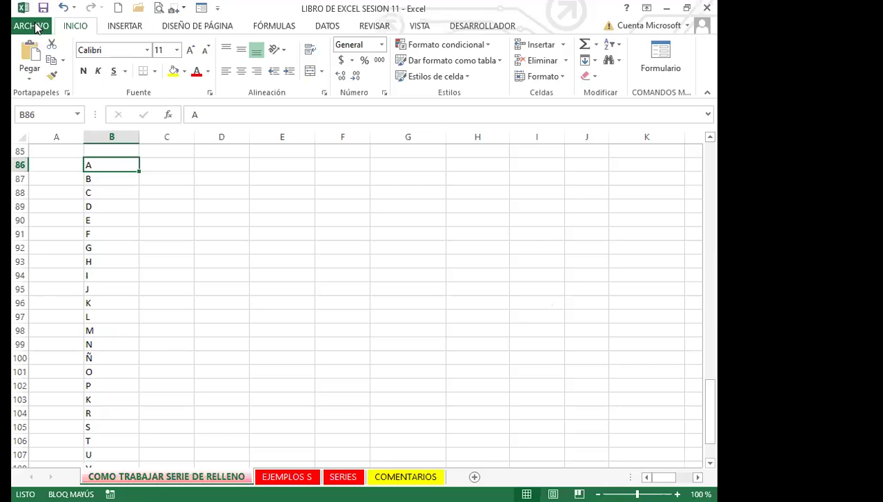
- Open Excel Options through the Quick Access Toolbar's Más comandos and switch to Avanzadas
click(218, 7)
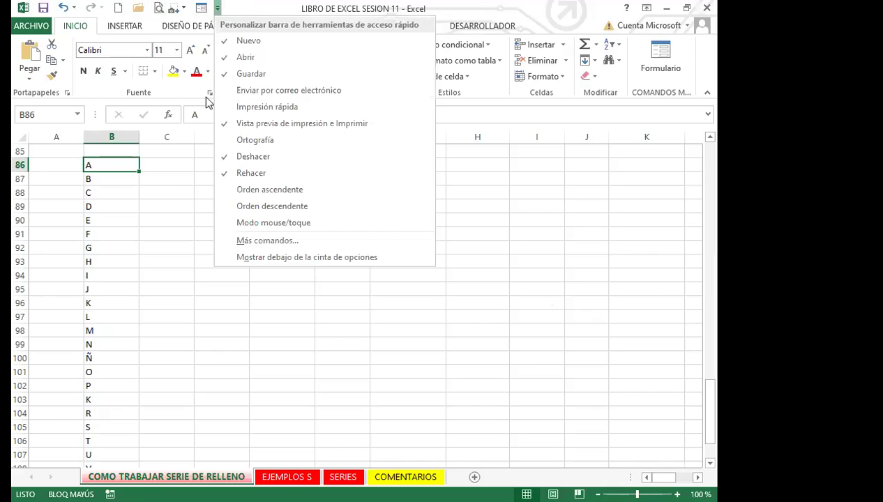
click(242, 241)
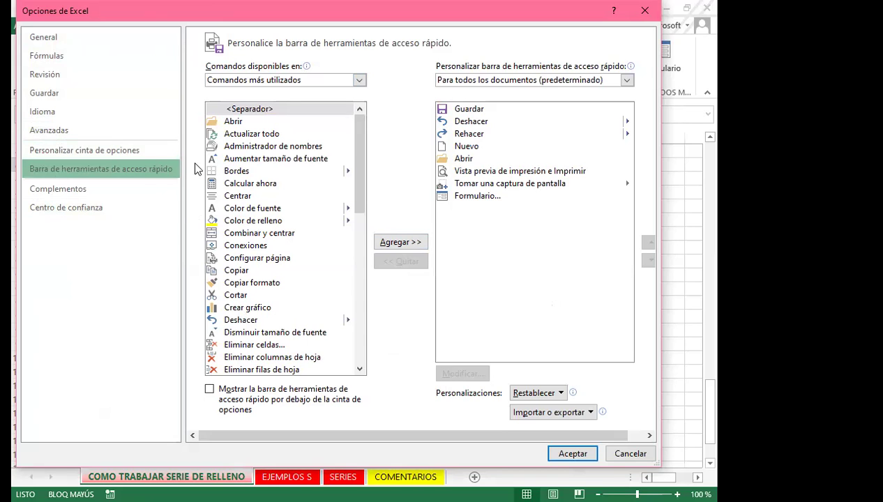
click(58, 131)
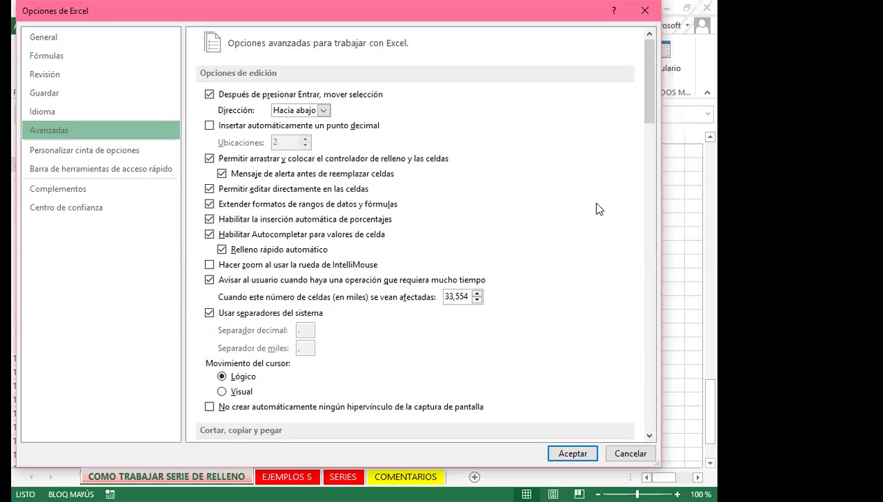
- Turn on date grouping in the AutoFilter list on the Avanzadas page
scroll(311, 335, down, 10)
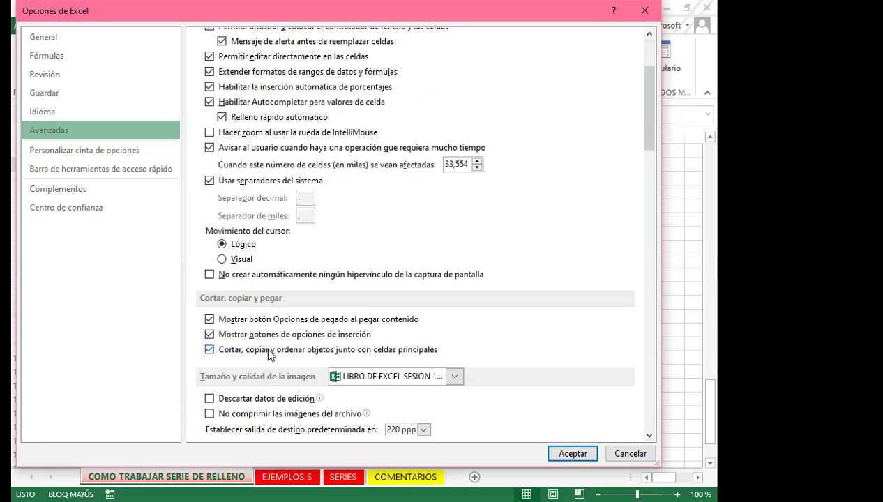
scroll(272, 356, down, 5)
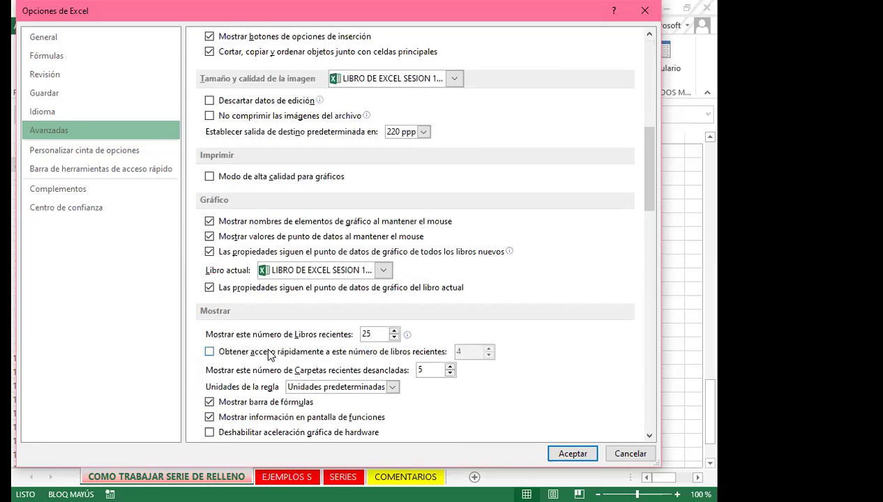
scroll(258, 354, down, 5)
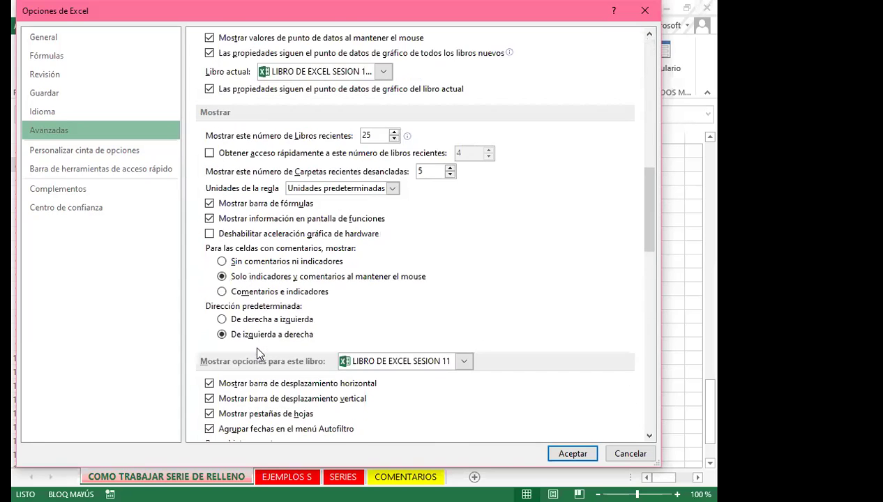
click(210, 364)
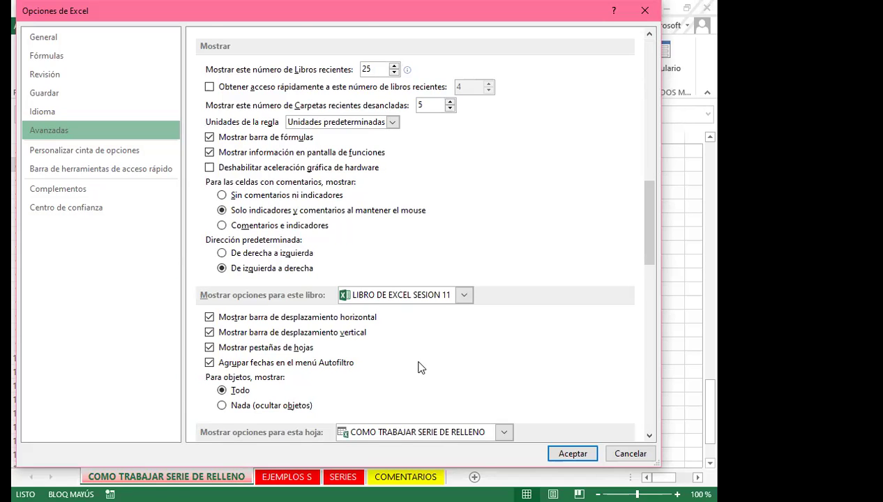
- Uncheck Mostrar pestañas de hojas and accept the options
scroll(421, 368, down, 1)
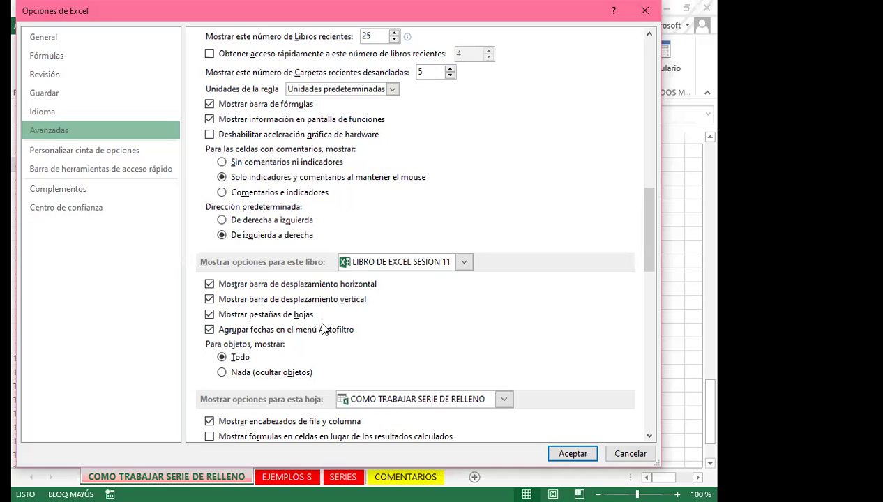
click(209, 314)
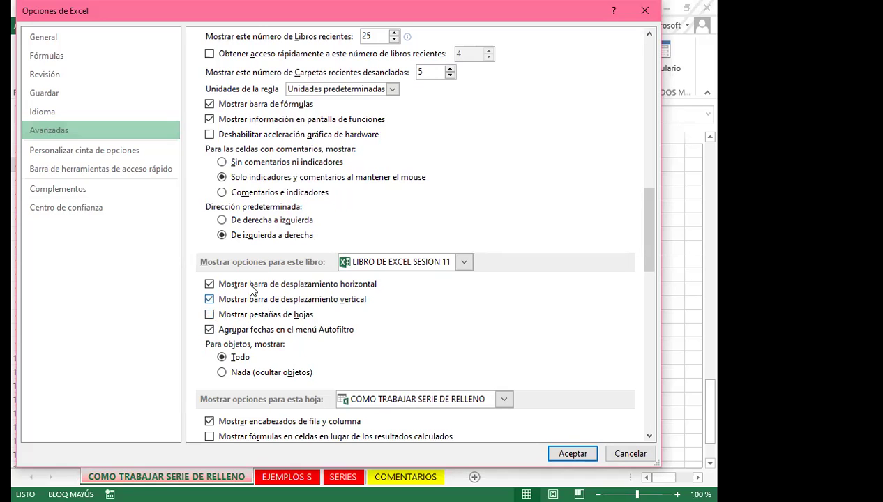
click(572, 454)
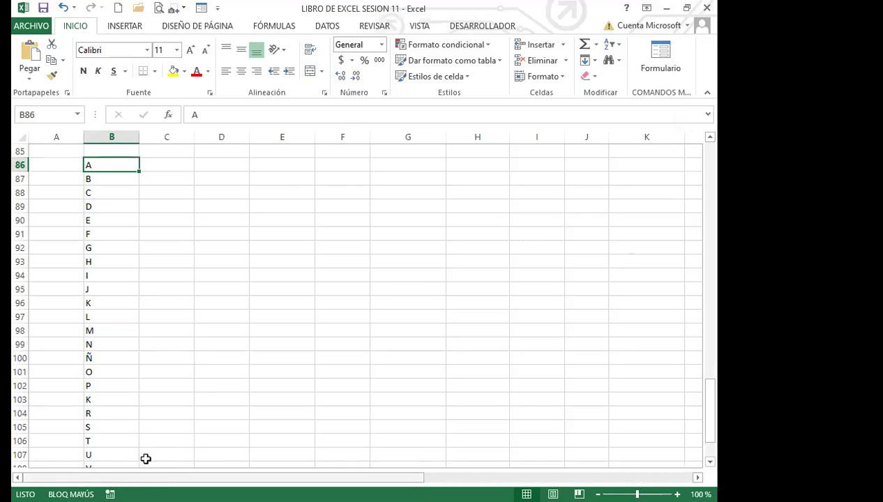
- Return to the numbered data table and select an empty cell below it
click(202, 342)
scroll(232, 317, up, 4)
scroll(232, 317, up, 20)
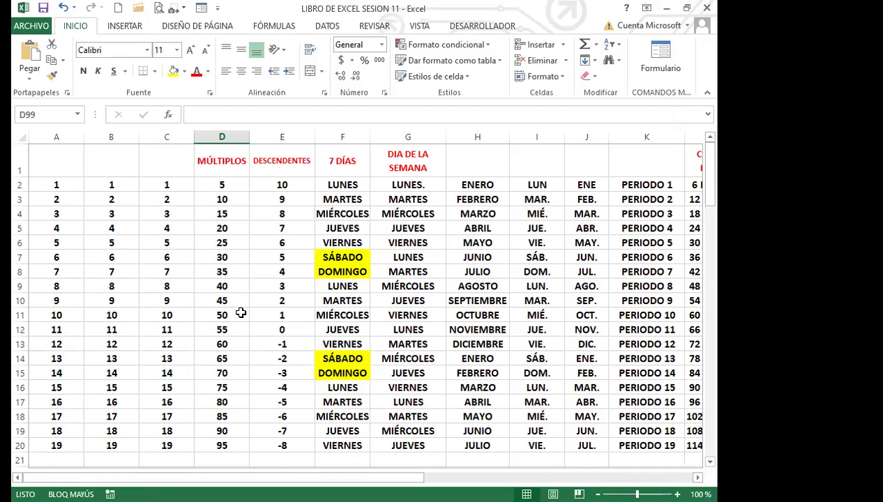
scroll(168, 419, down, 3)
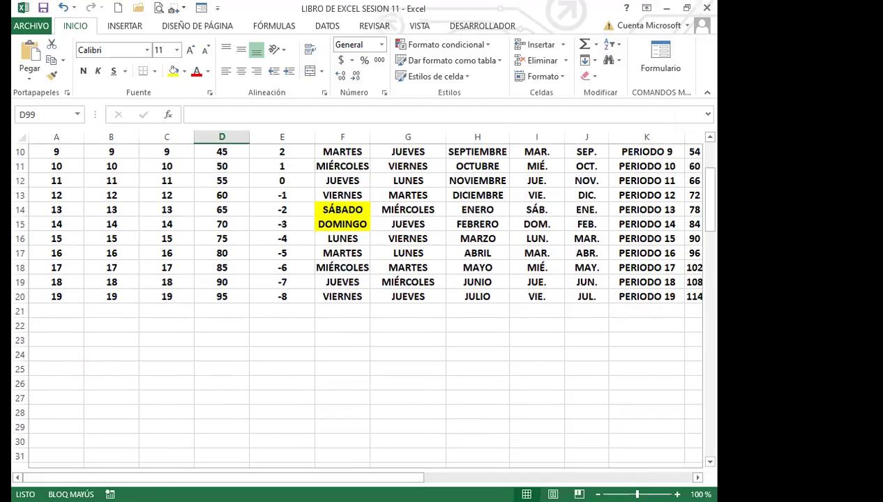
click(300, 368)
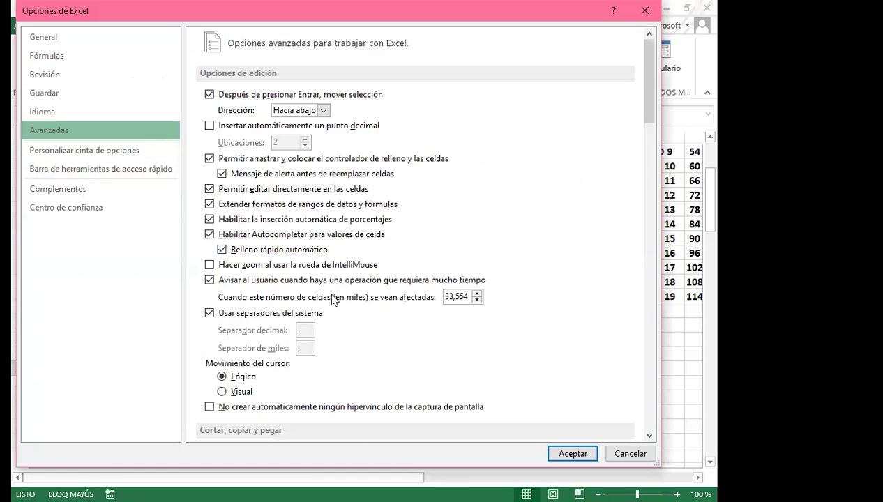
- Re-check Mostrar pestañas de hojas on the Avanzadas page and click Aceptar
scroll(339, 339, down, 1)
scroll(338, 334, down, 10)
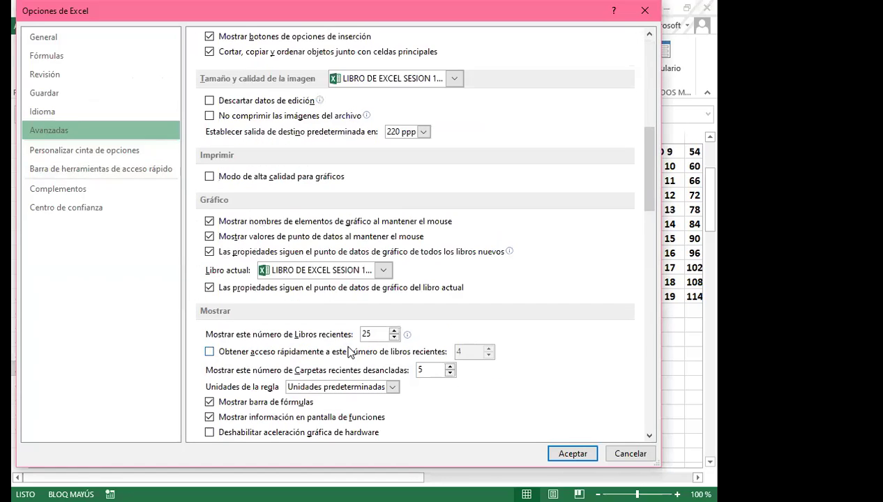
scroll(348, 347, down, 3)
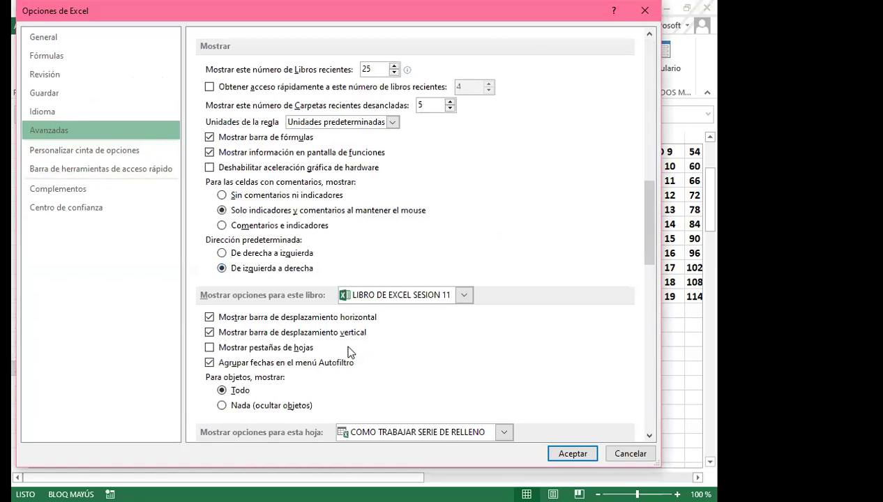
click(210, 348)
click(210, 347)
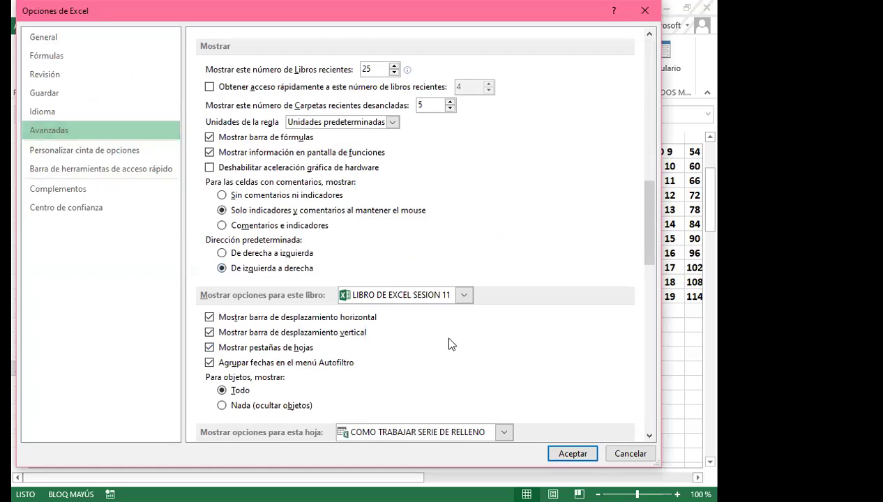
click(573, 454)
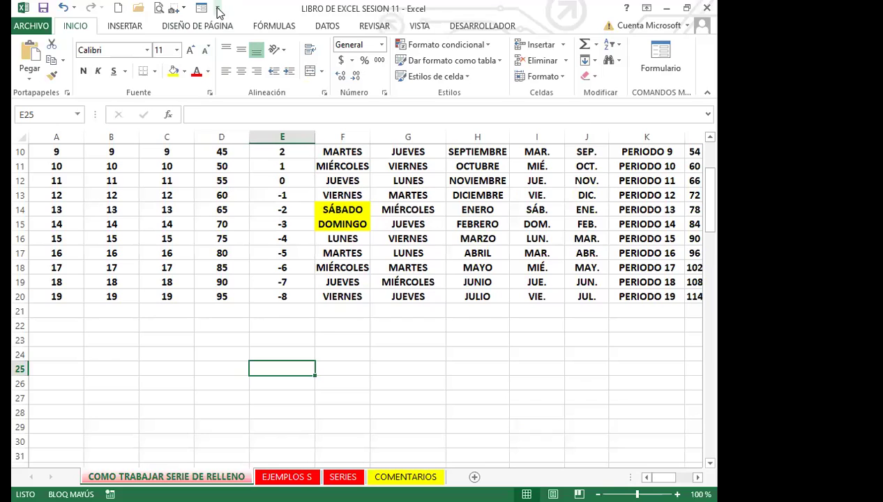
- In Excel Options > Avanzadas, scroll to General and open Modificar listas personalizadas
click(218, 8)
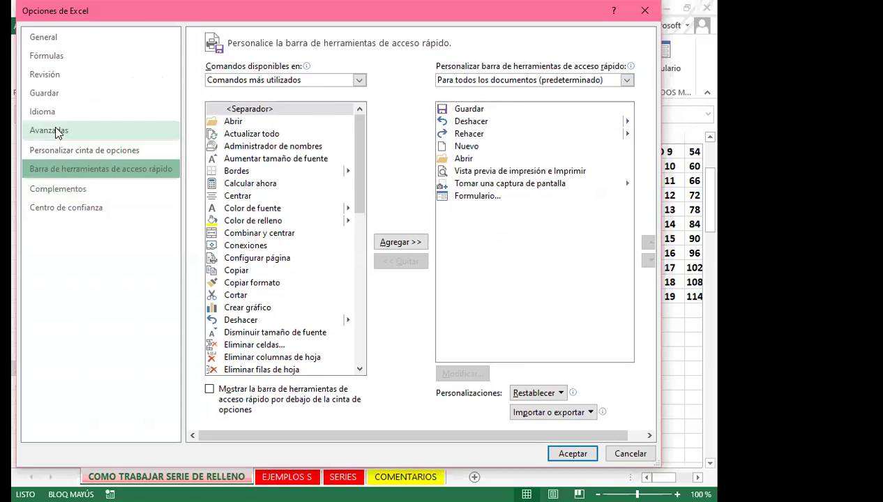
click(59, 130)
scroll(378, 259, down, 3)
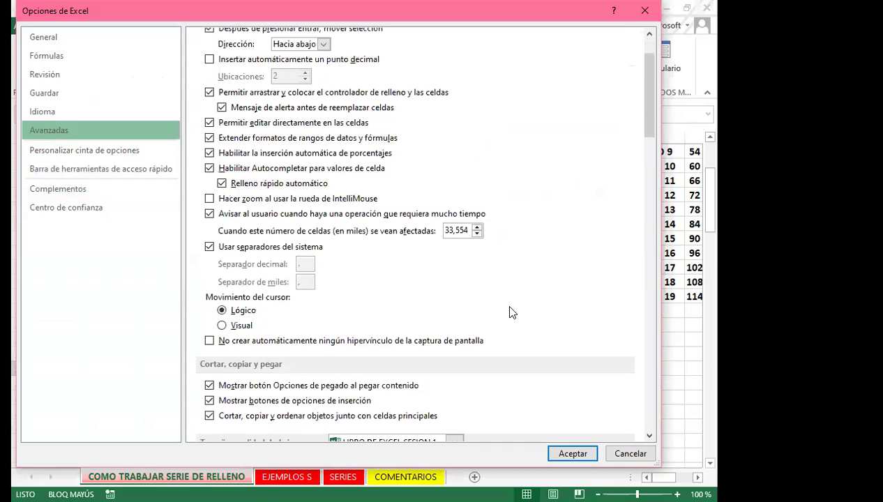
scroll(510, 311, down, 5)
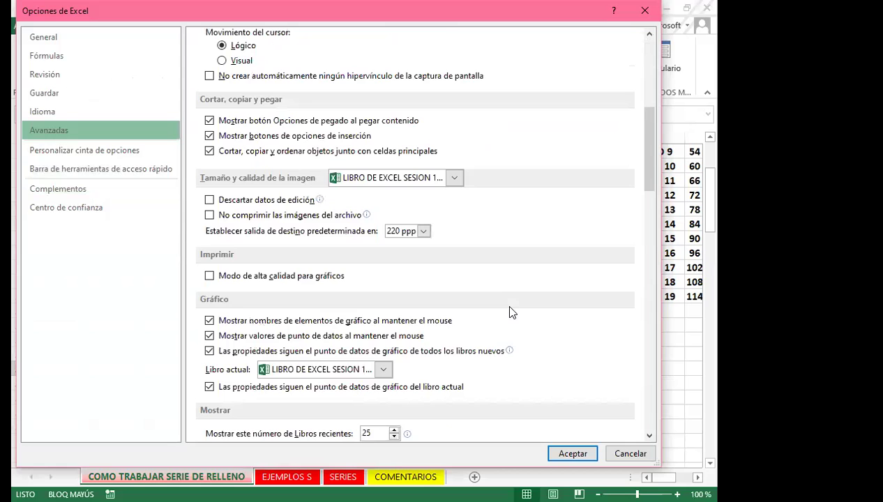
scroll(510, 311, down, 2)
scroll(511, 313, down, 2)
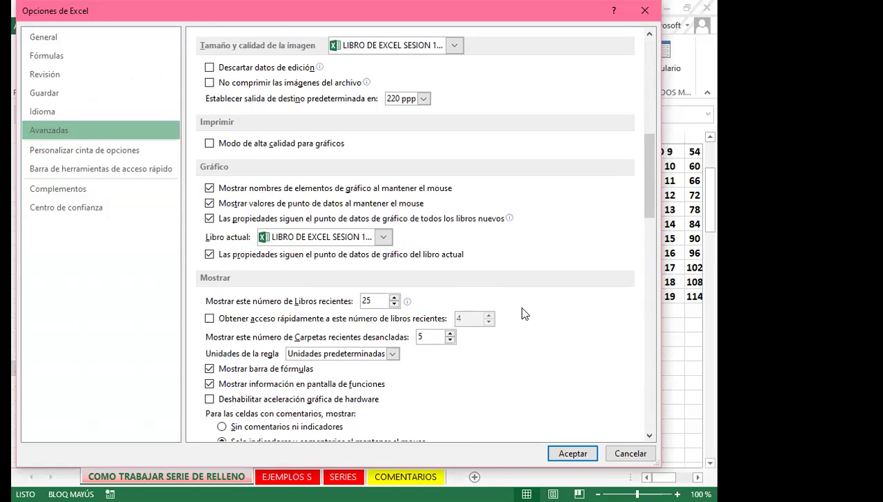
scroll(528, 314, down, 4)
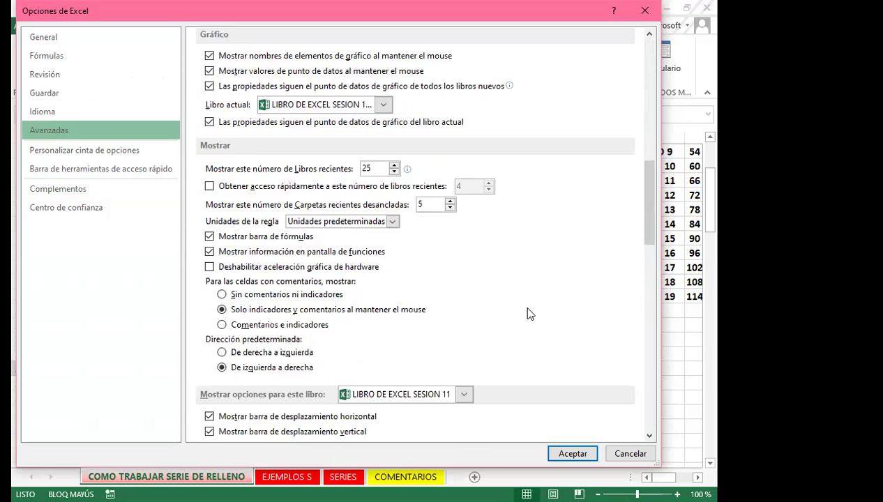
scroll(528, 314, down, 5)
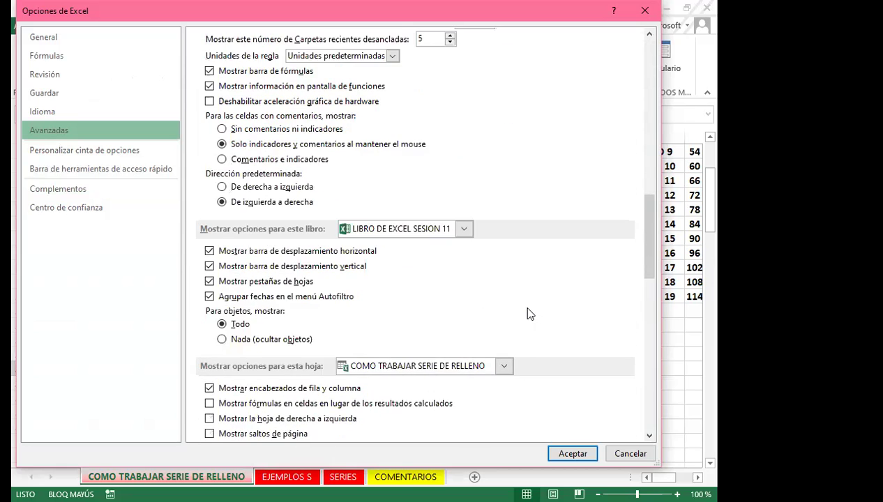
scroll(528, 314, down, 5)
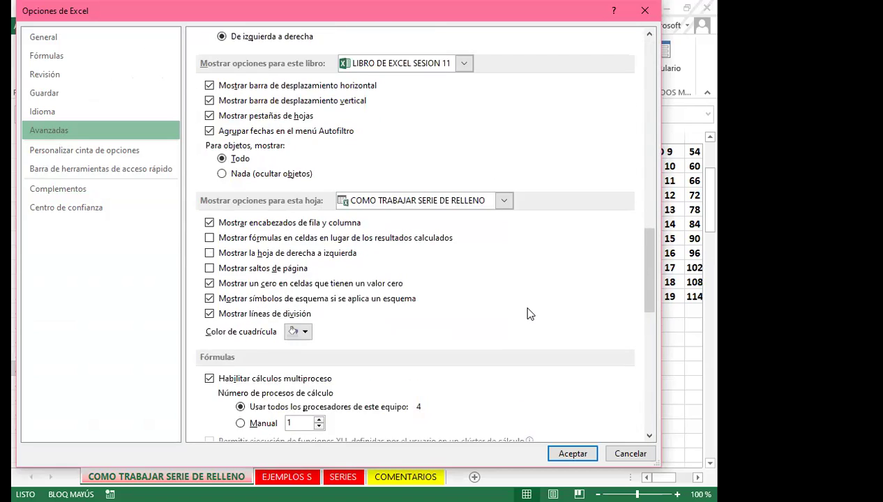
scroll(528, 314, down, 14)
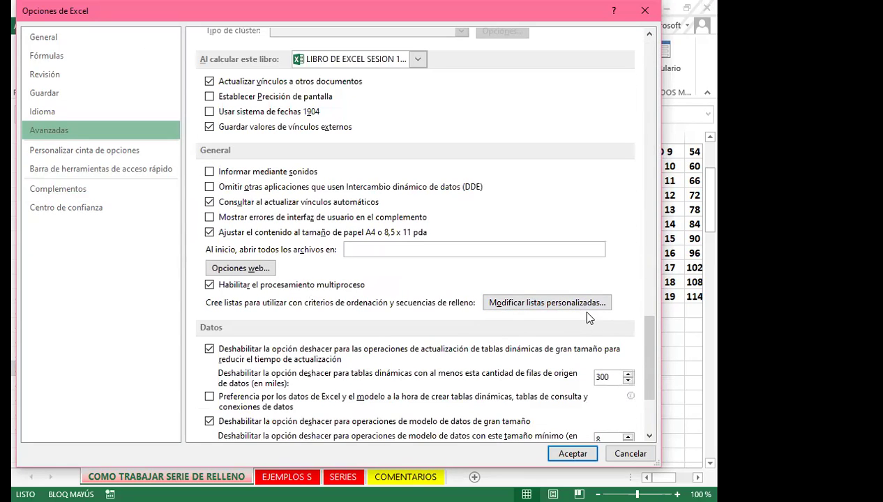
mouse_move(648, 345)
mouse_down()
mouse_move(655, 390)
mouse_move(643, 339)
mouse_up()
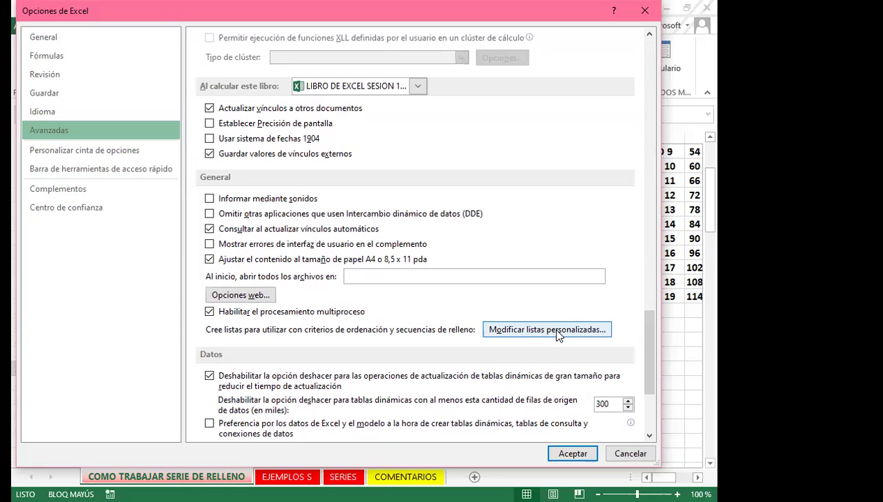
click(556, 332)
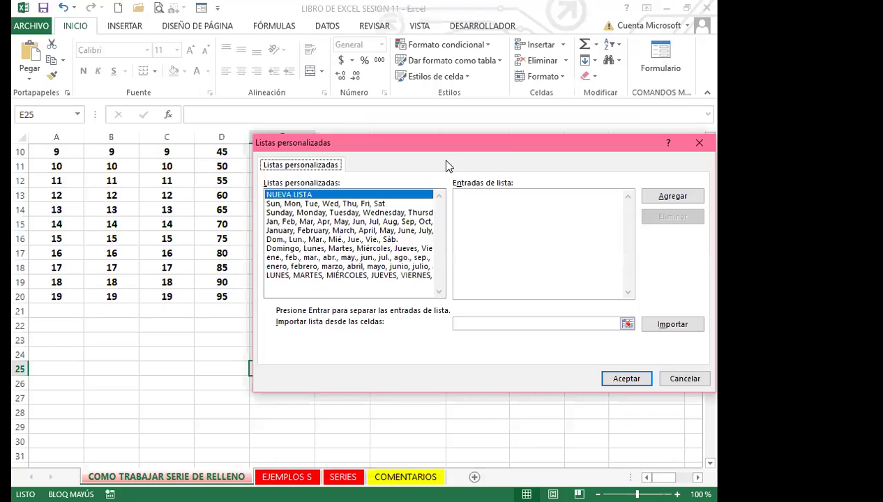
drag(506, 143, 398, 131)
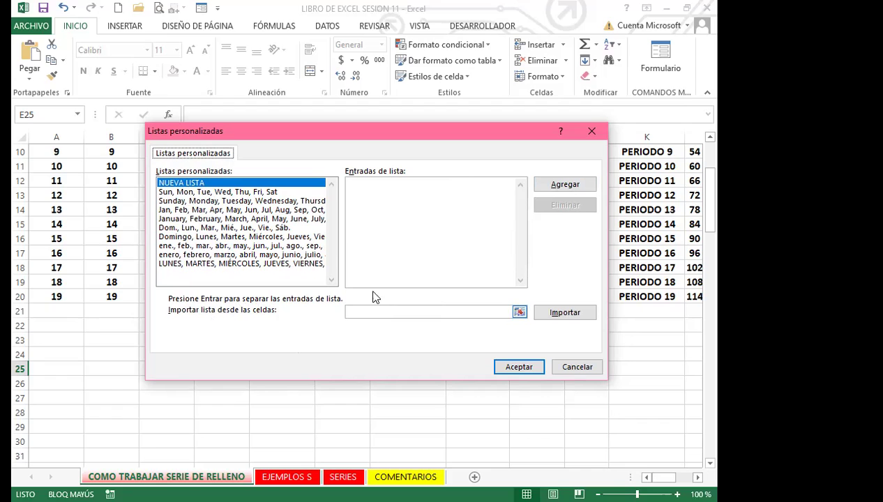
click(369, 191)
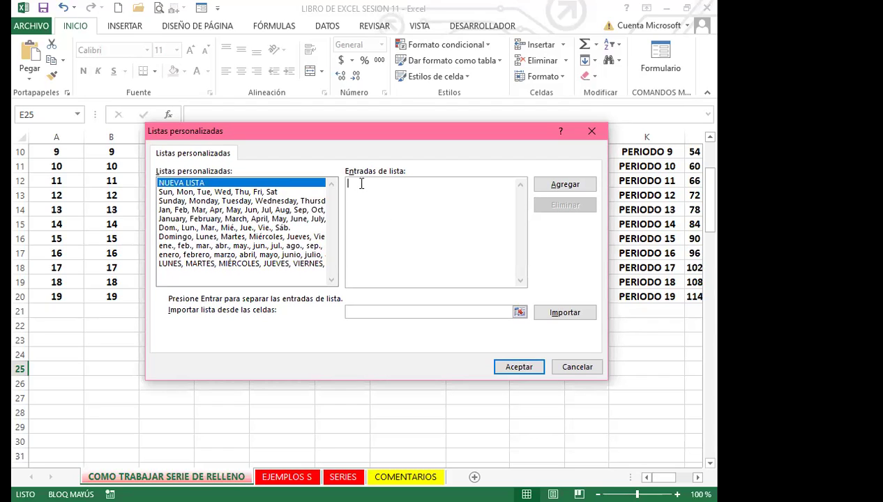
text(SA)
key(BackSpace)
key(BackSpace)
text(A)
key(Return)
text(B)
key(Return)
text(C)
key(BackSpace)
key(BackSpace)
key(BackSpace)
key(BackSpace)
- Import the letters in B86:B112 as a new custom list and accept
click(369, 311)
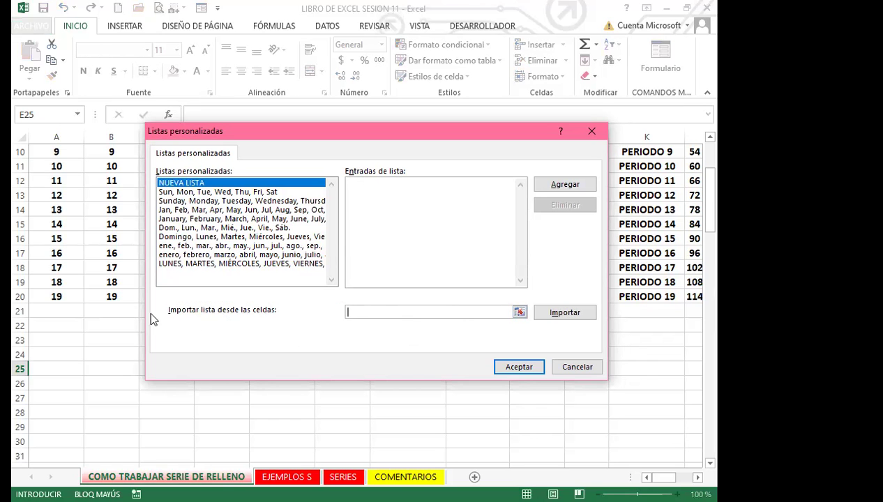
scroll(68, 378, down, 5)
scroll(68, 379, down, 19)
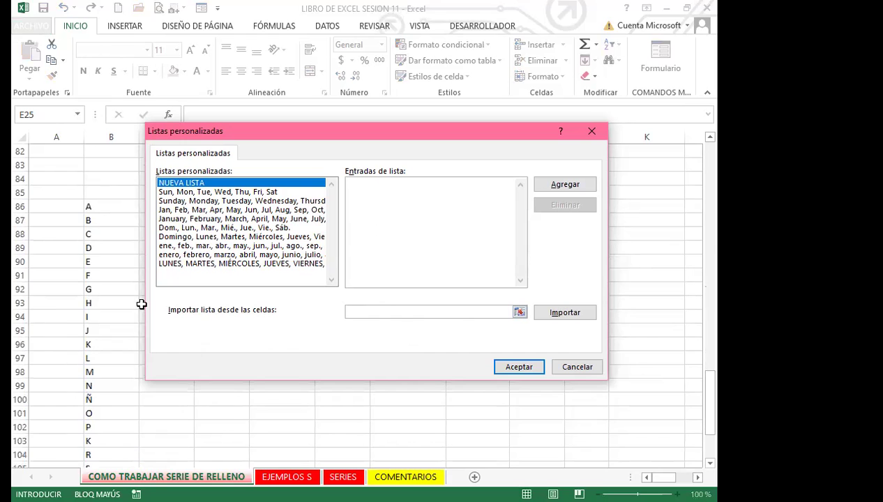
click(98, 206)
drag(97, 205, 125, 437)
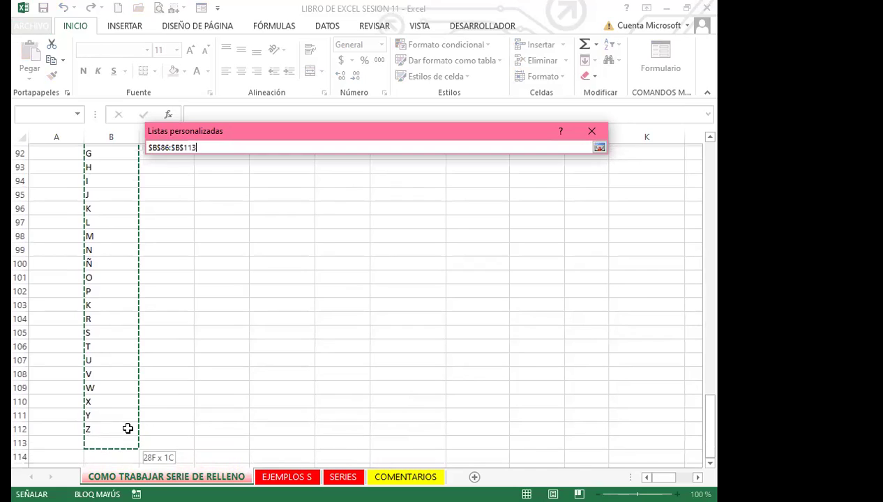
drag(376, 404, 112, 429)
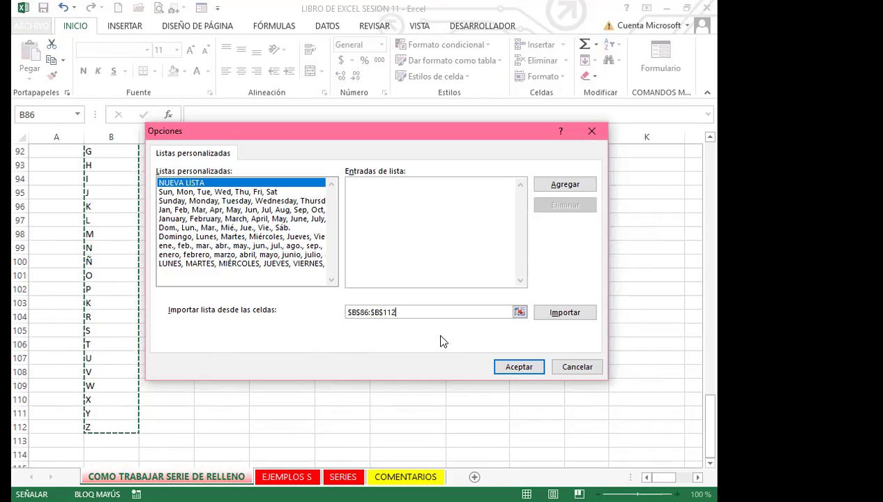
click(564, 314)
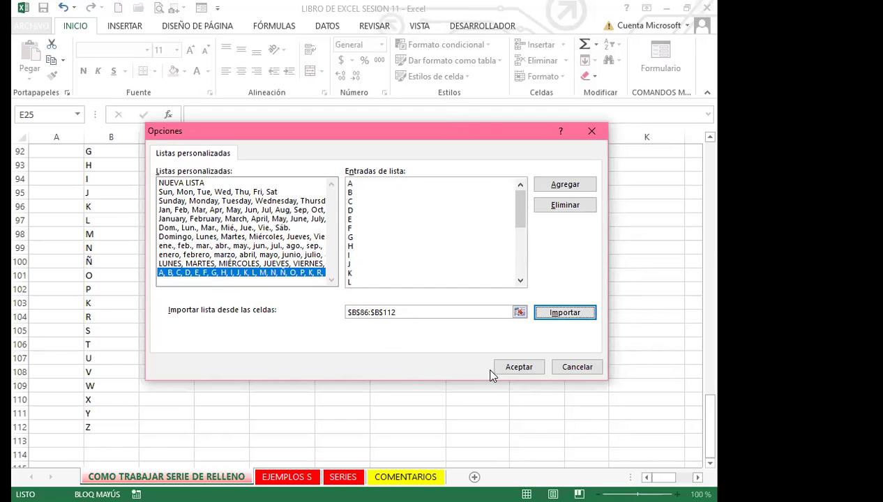
click(515, 369)
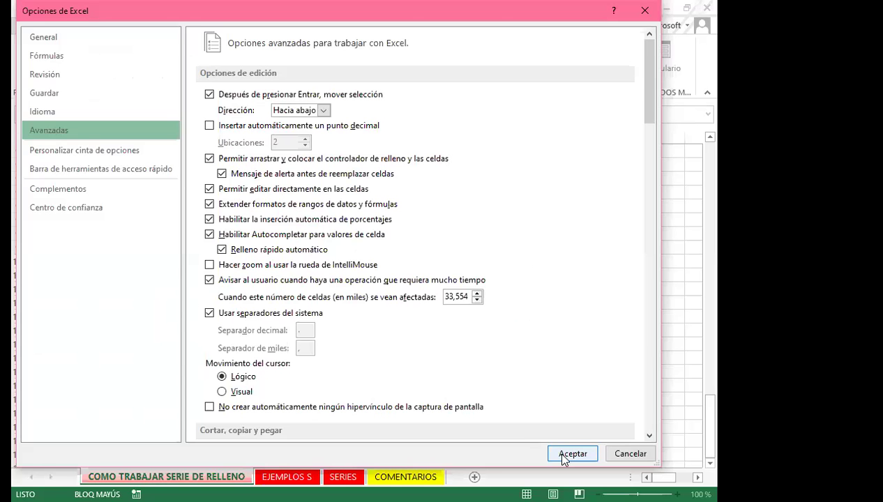
- Close Excel Options and delete the letter list from column B
click(571, 454)
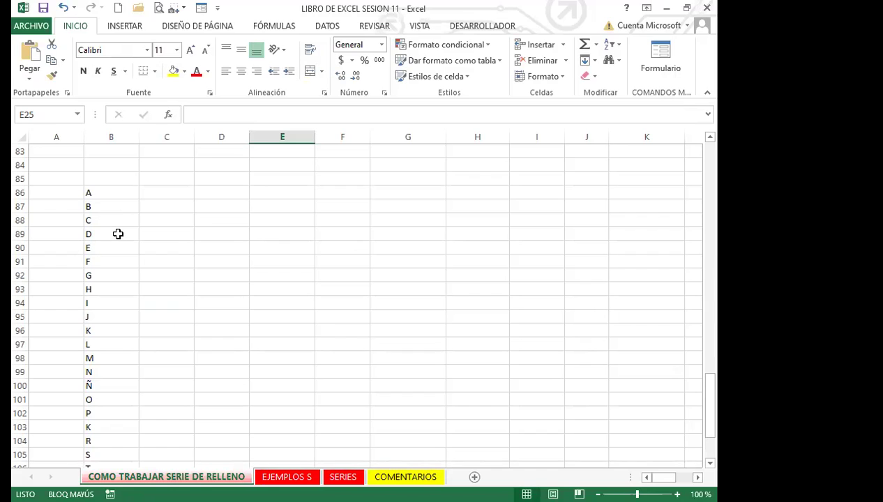
drag(109, 195, 122, 459)
key(Delete)
scroll(230, 397, up, 5)
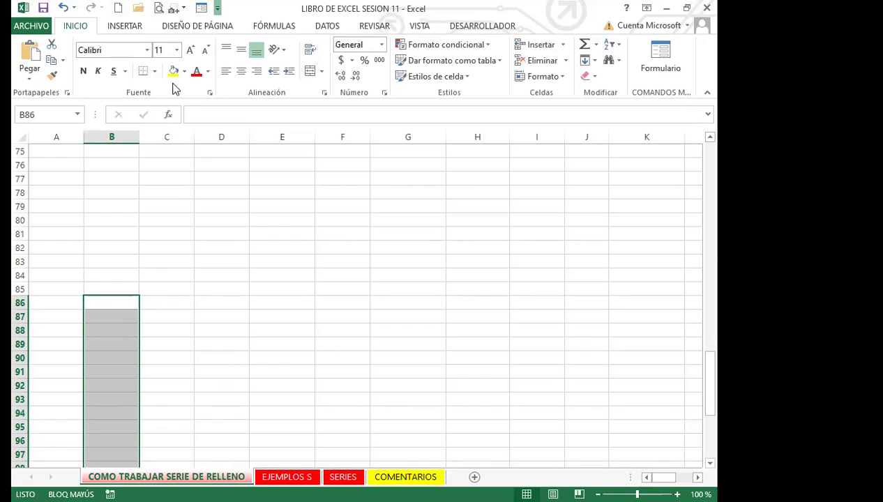
- Reopen the custom lists editor from Avanzadas, then close it and Excel Options
click(217, 8)
click(255, 240)
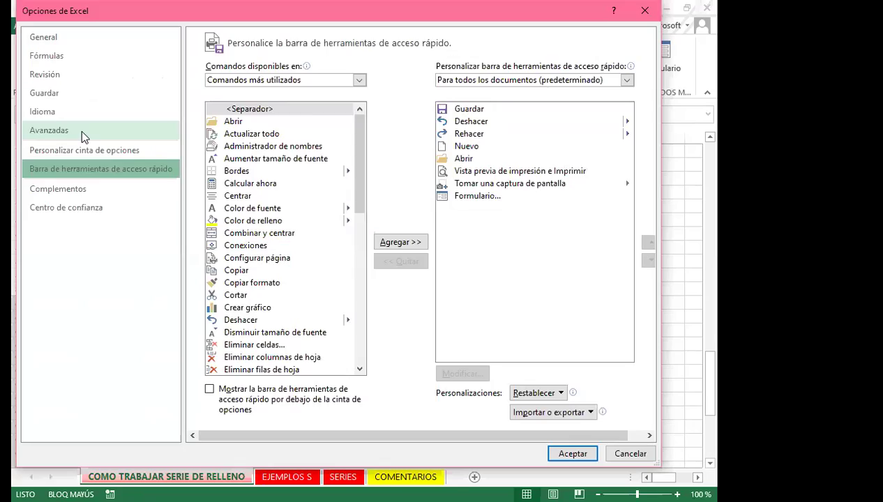
click(81, 132)
scroll(507, 339, down, 15)
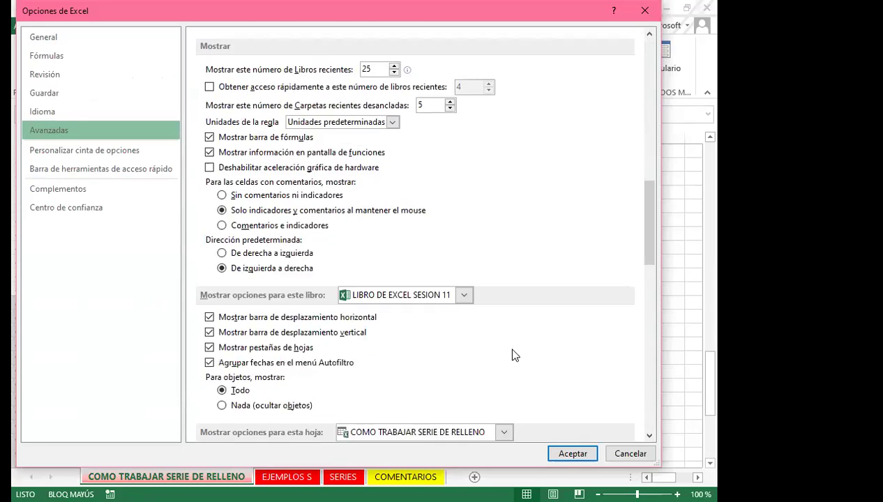
scroll(514, 356, down, 20)
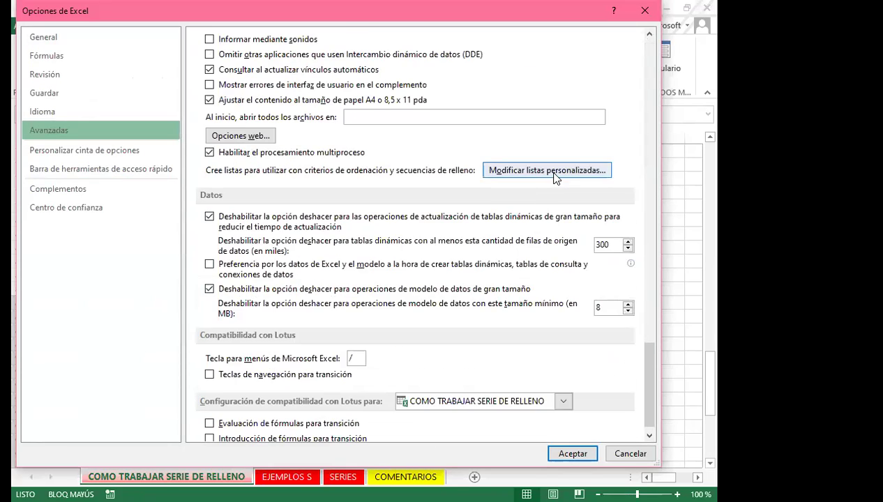
click(554, 174)
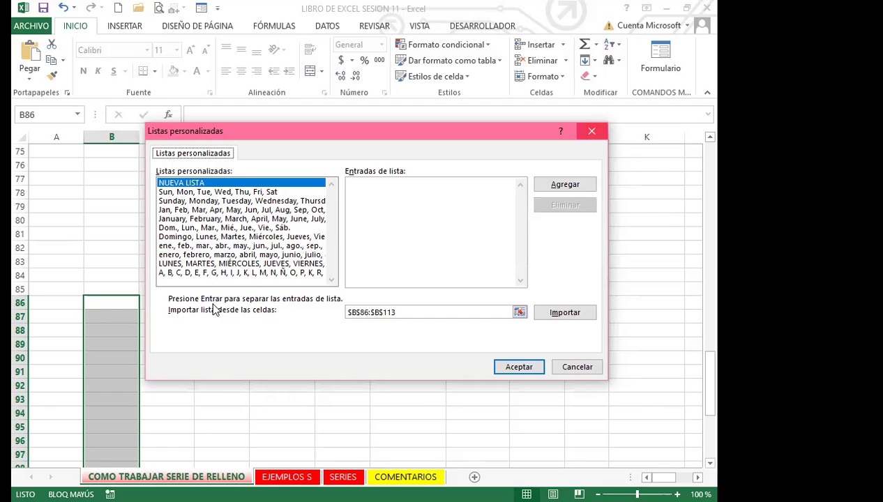
key(Escape)
click(575, 457)
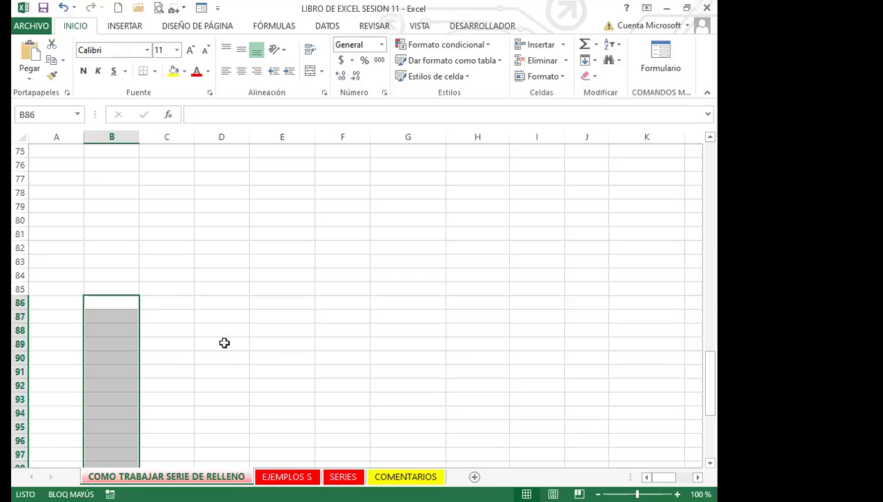
- Scroll back to the top of the sheet and select cell R2 holding A
scroll(419, 369, up, 14)
scroll(431, 356, up, 11)
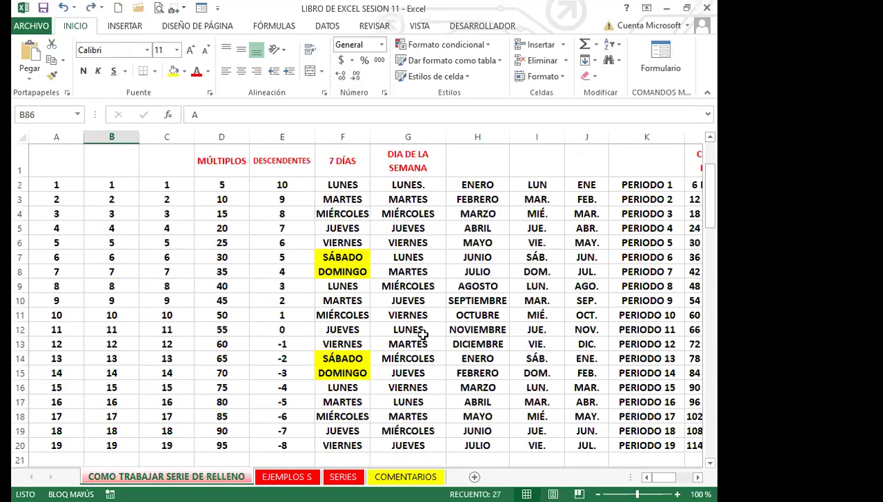
scroll(419, 300, right, 4)
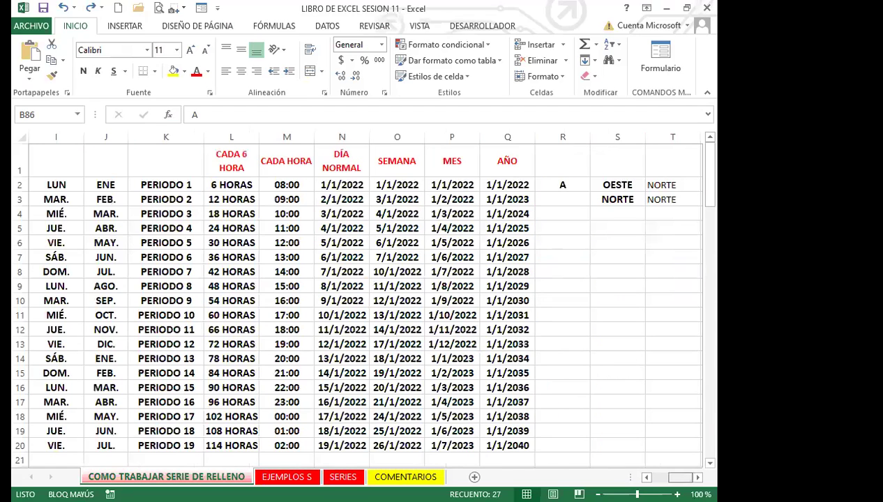
click(549, 185)
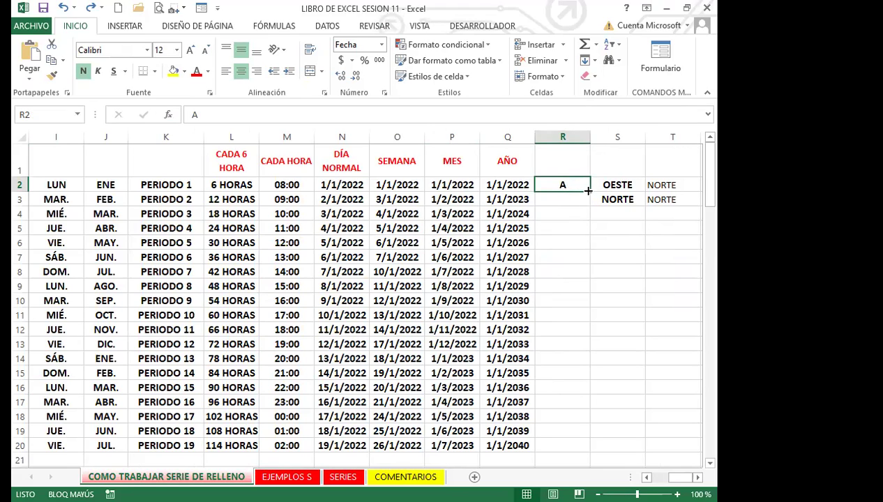
- Fill letters down column R from A, then try a fill from D and undo it
drag(590, 200, 576, 422)
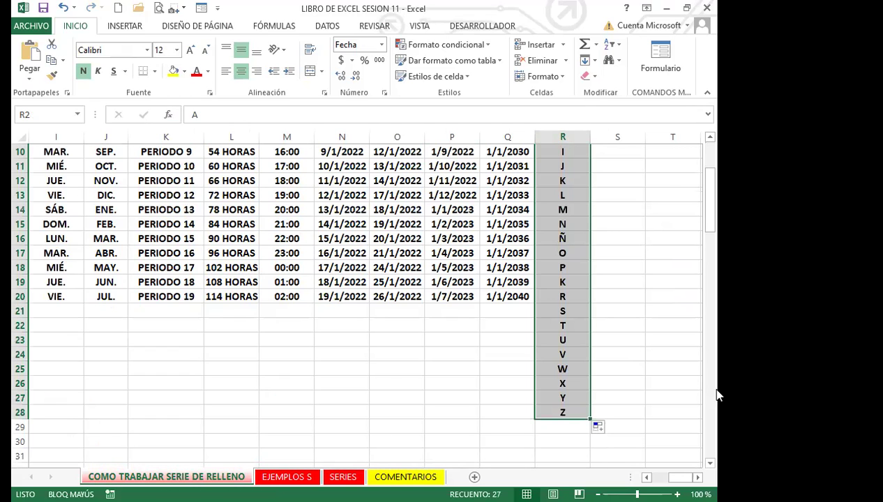
scroll(558, 335, up, 3)
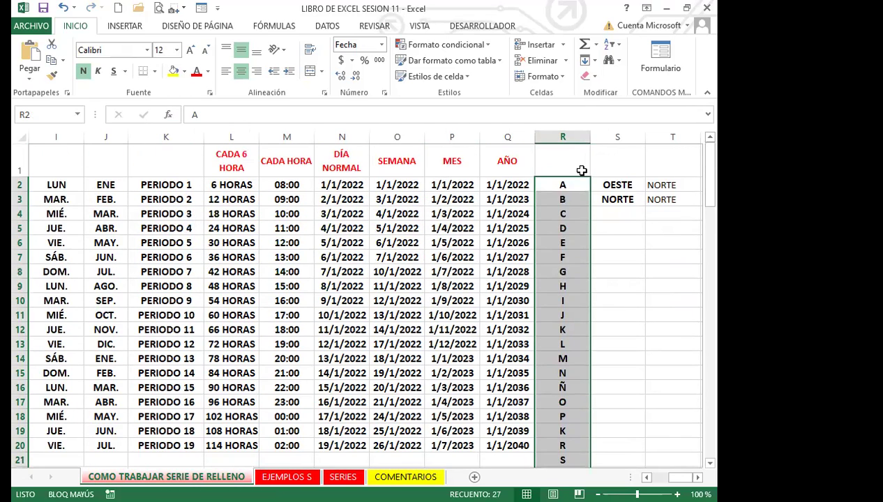
click(574, 186)
text(D)
drag(562, 243, 562, 257)
click(562, 185)
drag(590, 191, 585, 451)
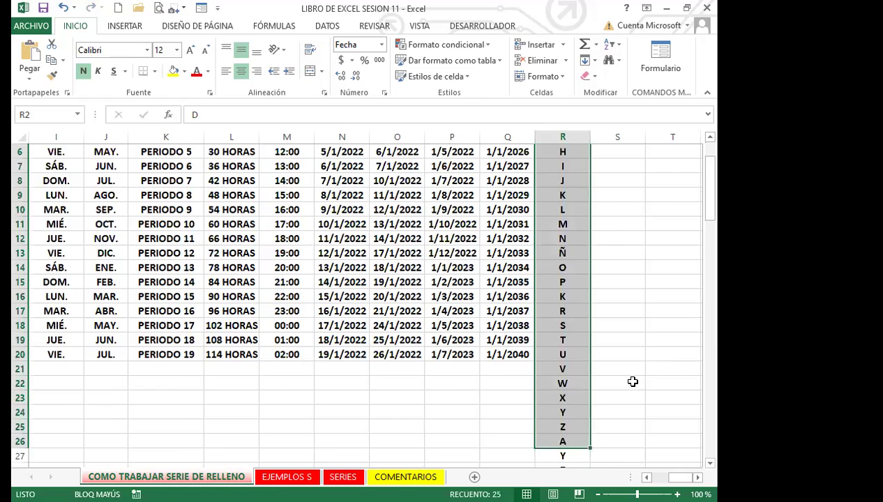
scroll(630, 380, up, 2)
click(566, 261)
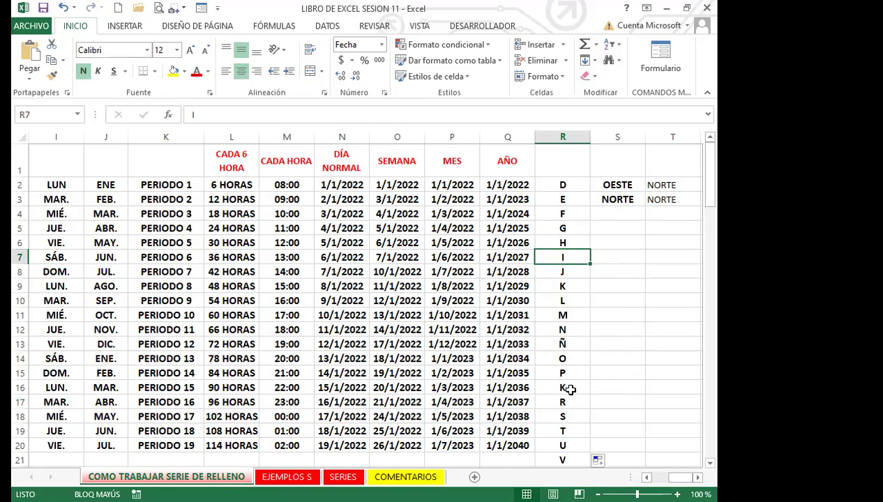
key(ctrl+z)
key(ctrl+z)
key(ctrl+z)
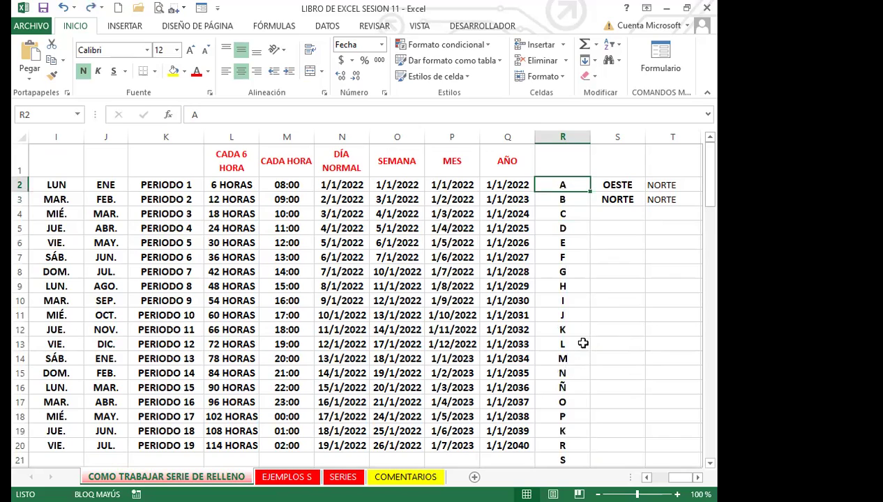
- Remove the extra letters below row 20 and select the OESTE and NORTE cells in S2:T3
scroll(593, 385, down, 1)
scroll(590, 376, down, 1)
drag(567, 353, 628, 449)
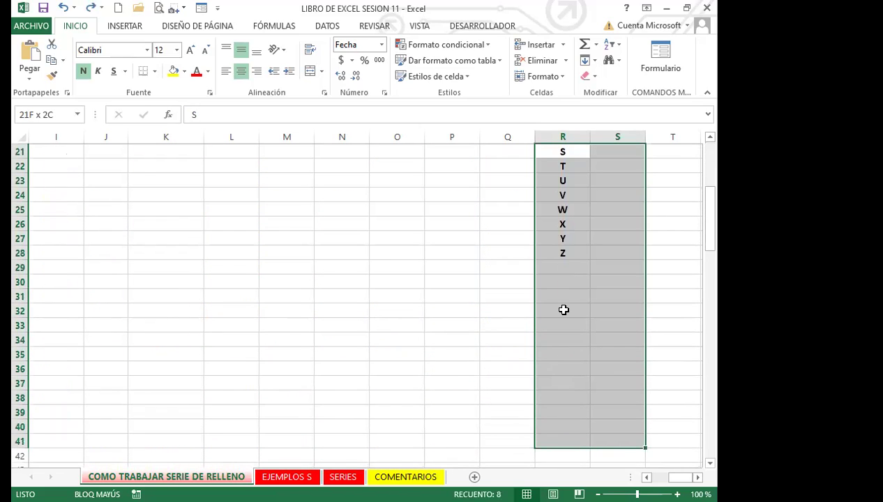
key(ctrl+z)
click(568, 185)
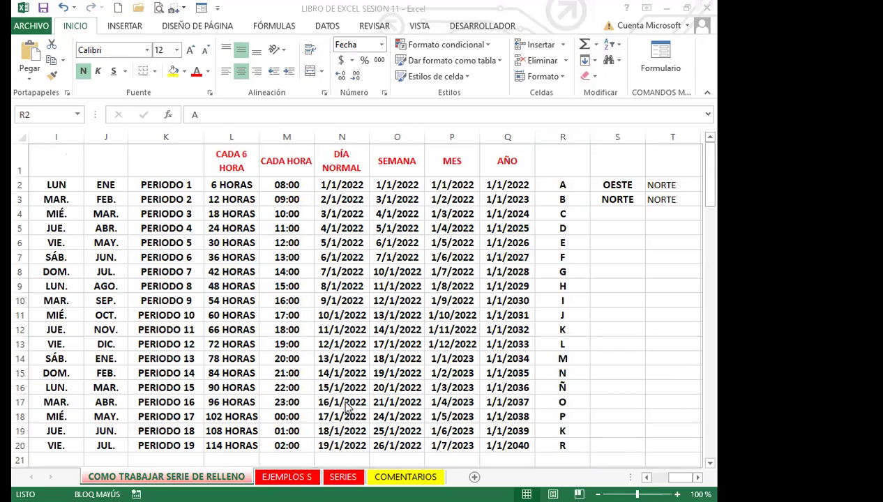
click(615, 242)
click(609, 182)
mouse_move(637, 189)
mouse_down()
mouse_move(672, 199)
mouse_move(613, 189)
mouse_up()
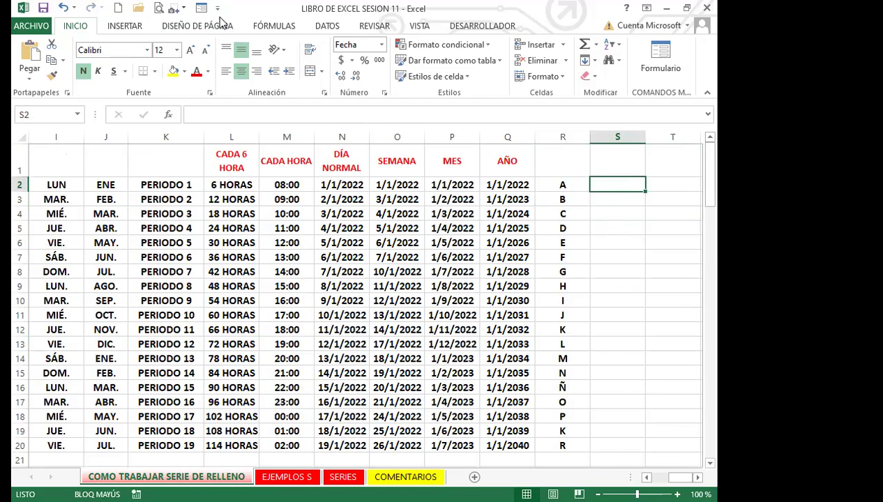
- Open the custom lists editor from Excel Options > Avanzadas
click(218, 8)
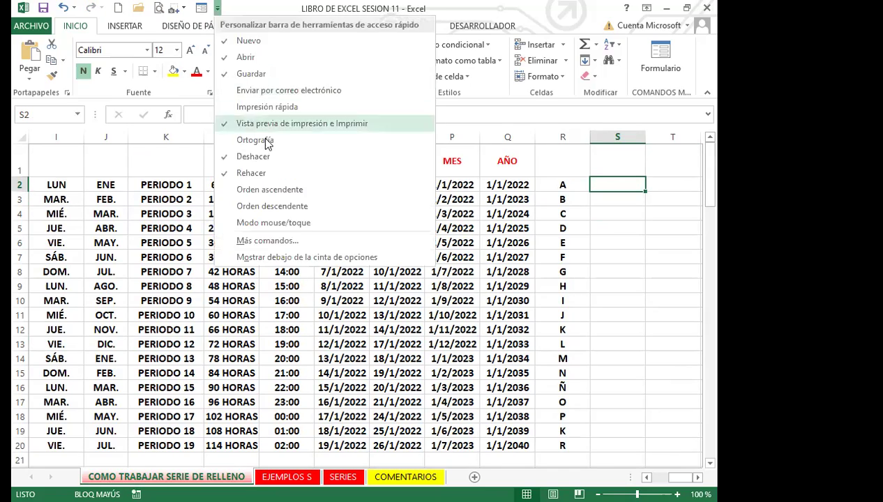
click(268, 239)
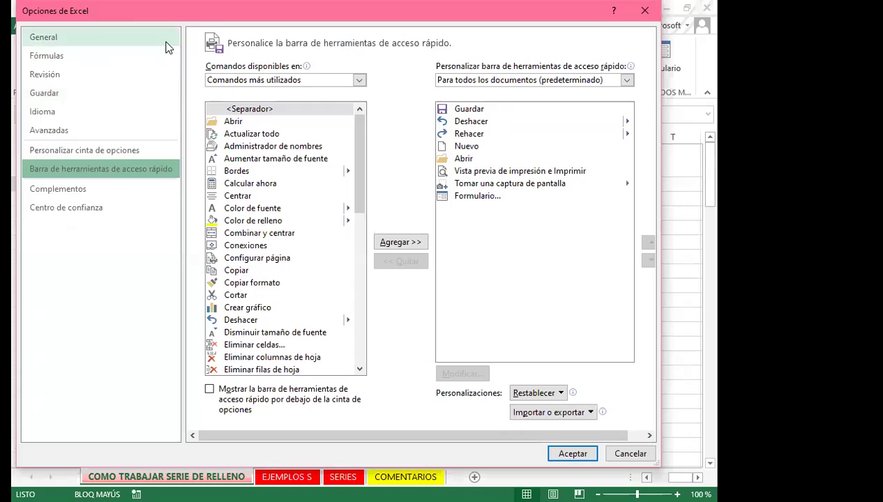
click(91, 131)
drag(649, 112, 649, 419)
click(516, 160)
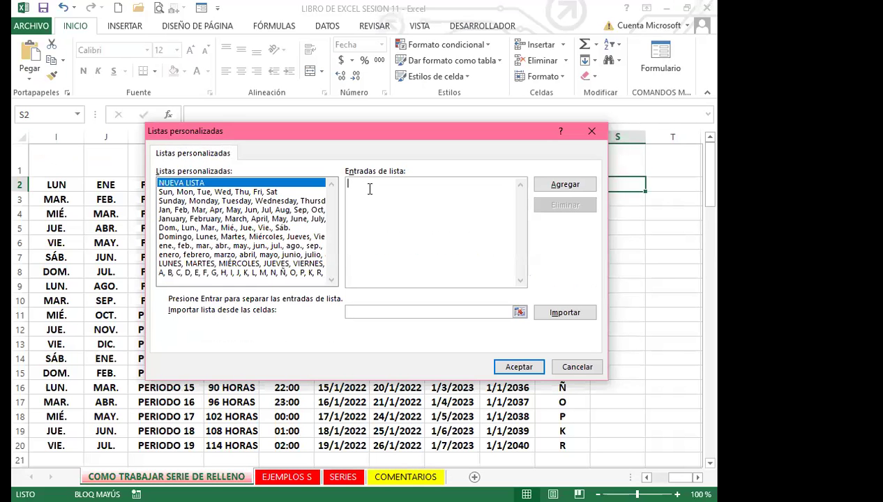
- Add the list ROJO, AMARILLO, AZUL, CELESTE, BLANCO, ROSADO, VERDE, NEGRO and accept
text(ROJO)
key(Return)
text(AMARILLO)
key(Return)
text(AZUL )
text(CELESTE )
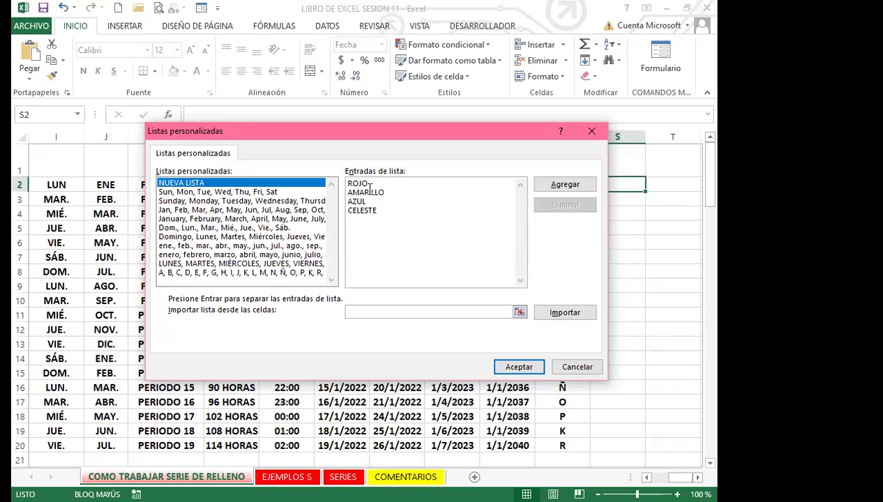
text(BLANCO )
text(ROSADO)
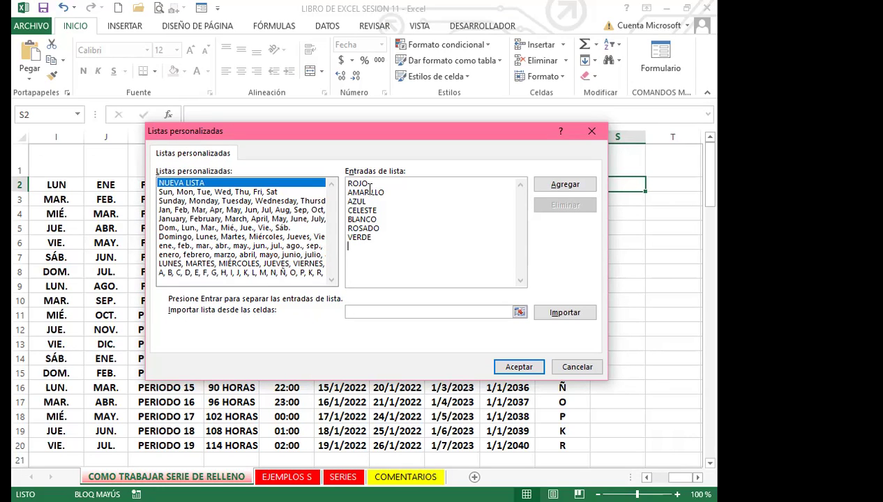
text(GRO)
click(564, 186)
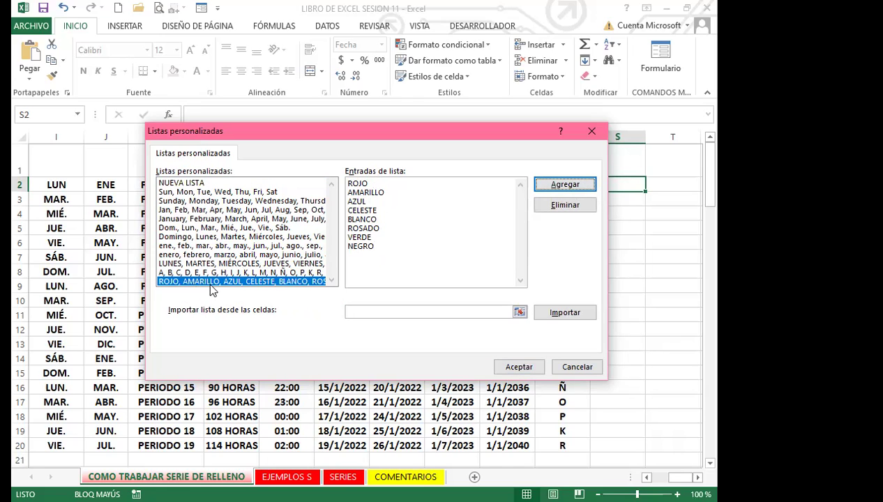
click(370, 183)
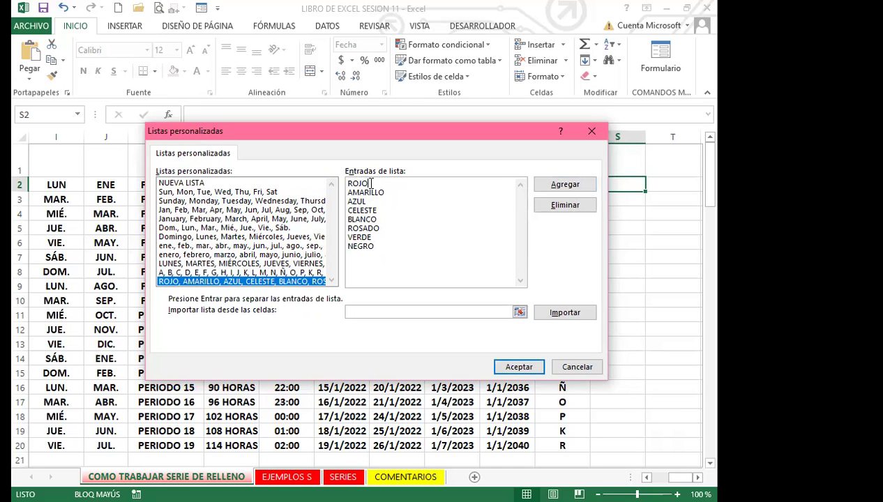
key(BackSpace)
click(519, 367)
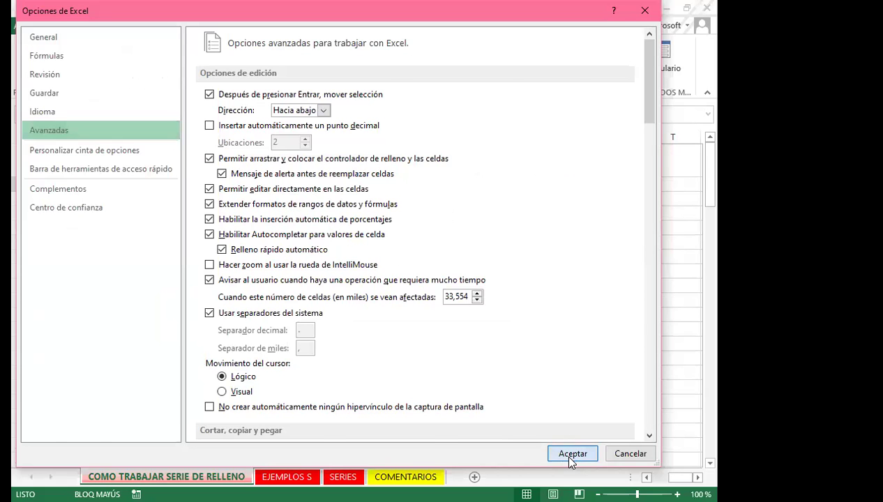
- Enter BLANCO in S2 and drag it down column S to fill the custom colour series
click(575, 451)
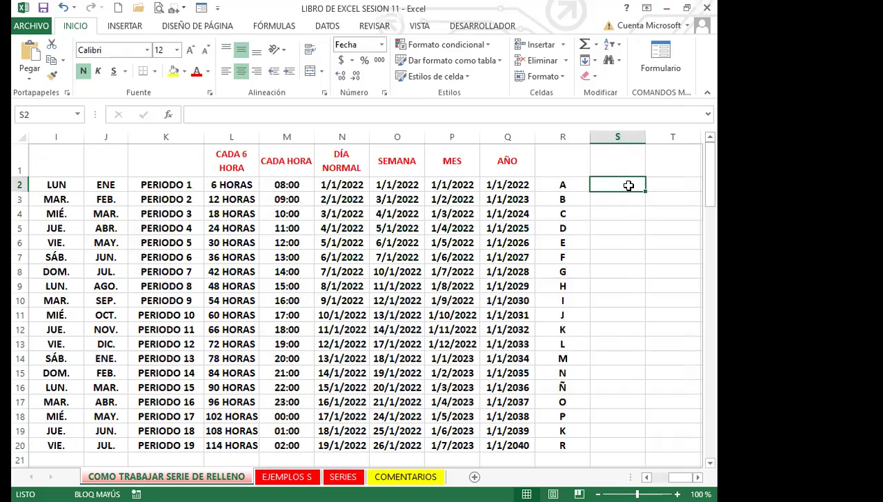
text(BLANCO)
key(Return)
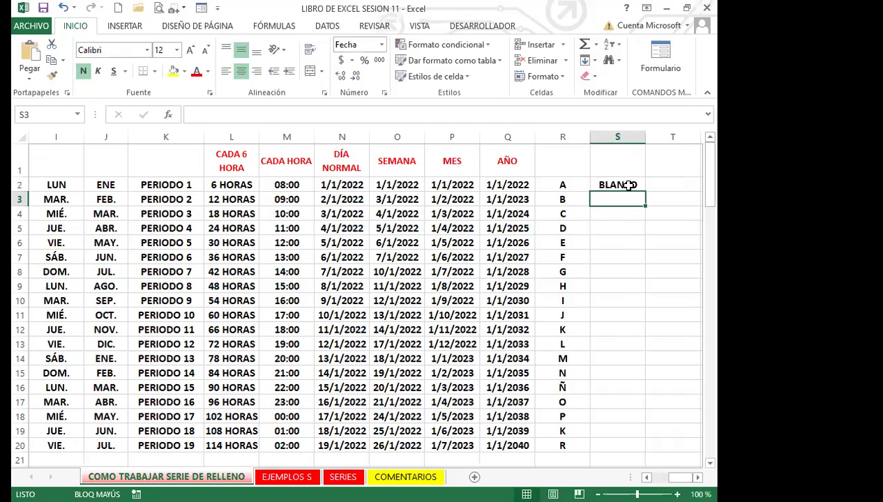
click(628, 183)
drag(646, 192, 622, 384)
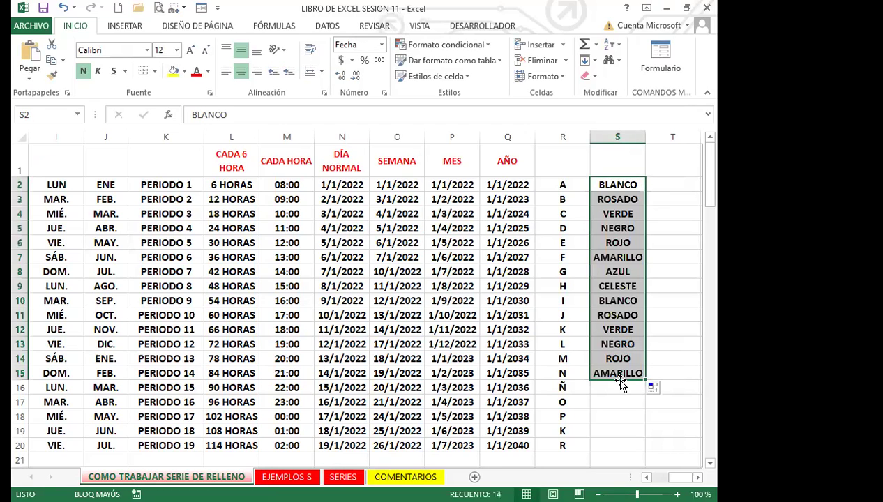
- Change S2 to BLANCA, fill it down S2:S16, then undo that fill
double_click(637, 184)
key(BackSpace)
text(A)
key(Return)
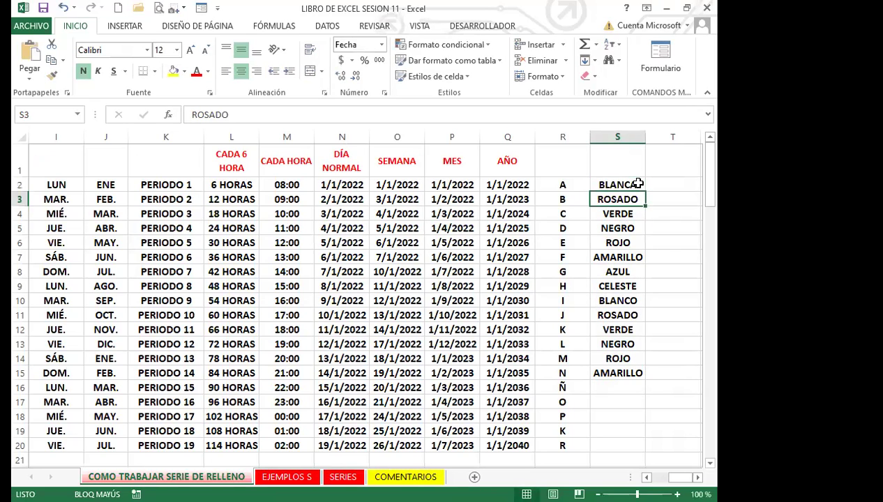
click(631, 184)
drag(646, 192, 646, 199)
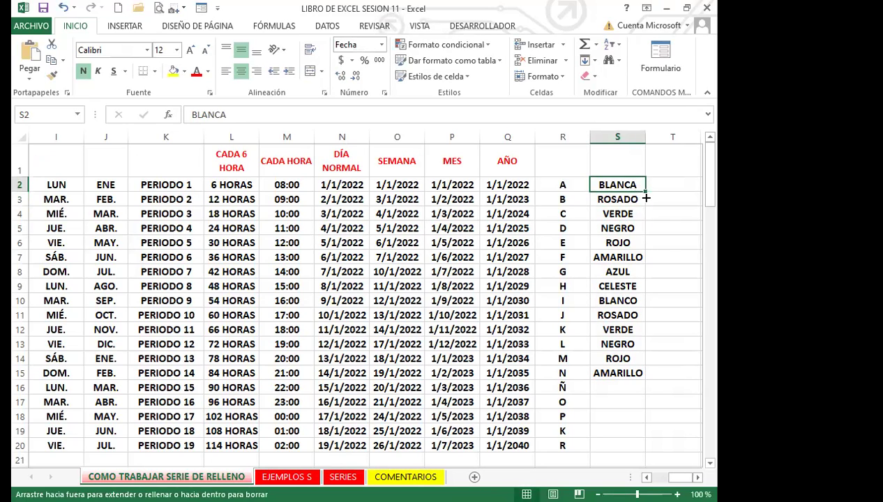
drag(630, 376, 662, 393)
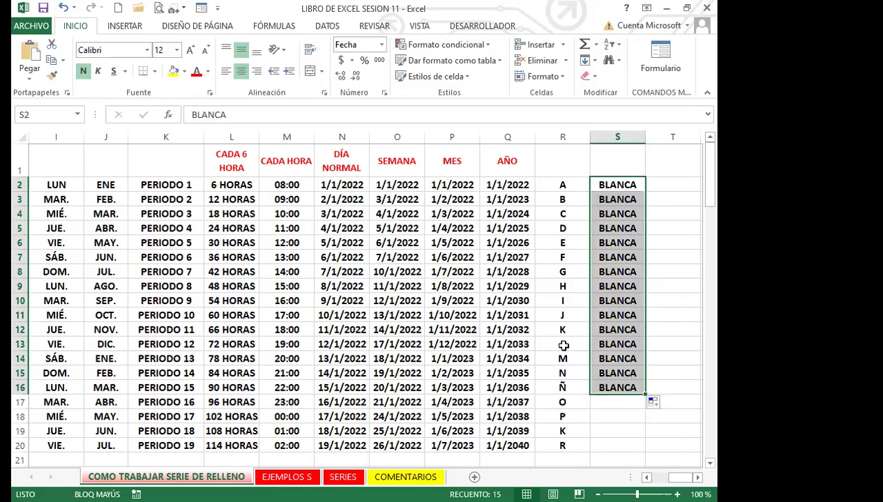
key(ctrl+z)
key(ctrl+z)
key(ctrl+z)
- Check the VERDE and AZUL cells, then extend the colour series from S2 down to row 19
click(627, 184)
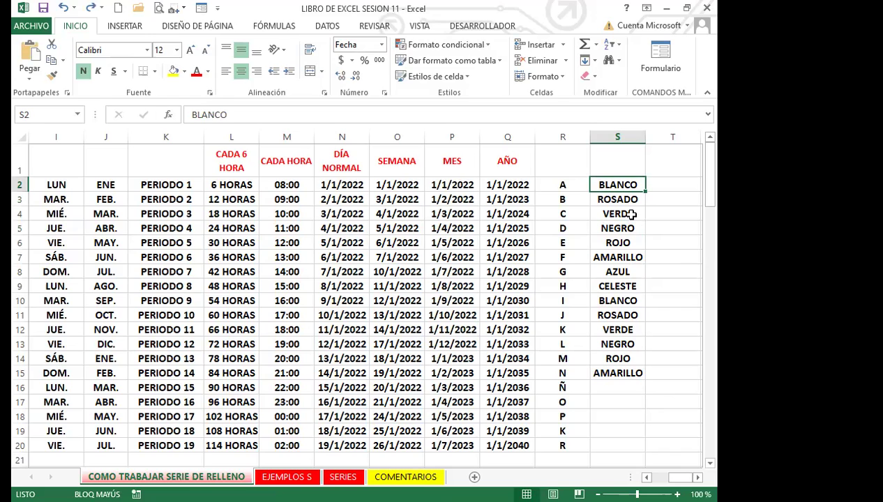
click(631, 214)
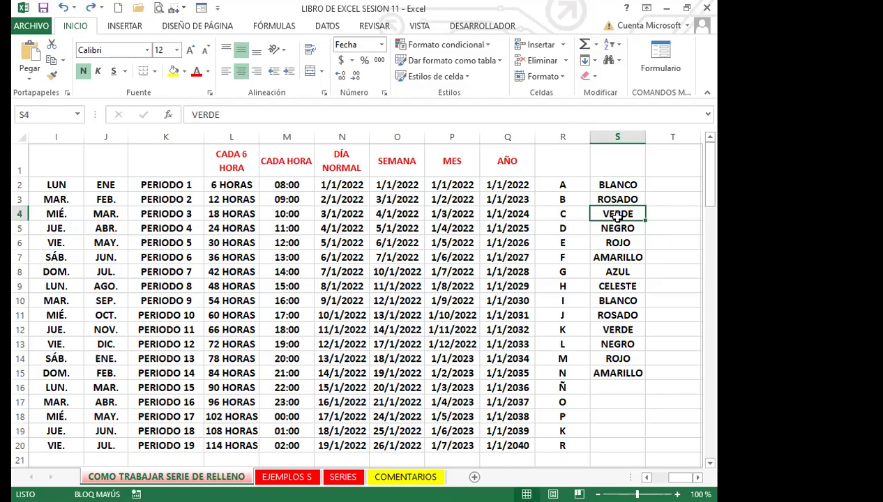
click(614, 271)
key(Up)
key(Up)
key(Up)
key(Up)
click(610, 185)
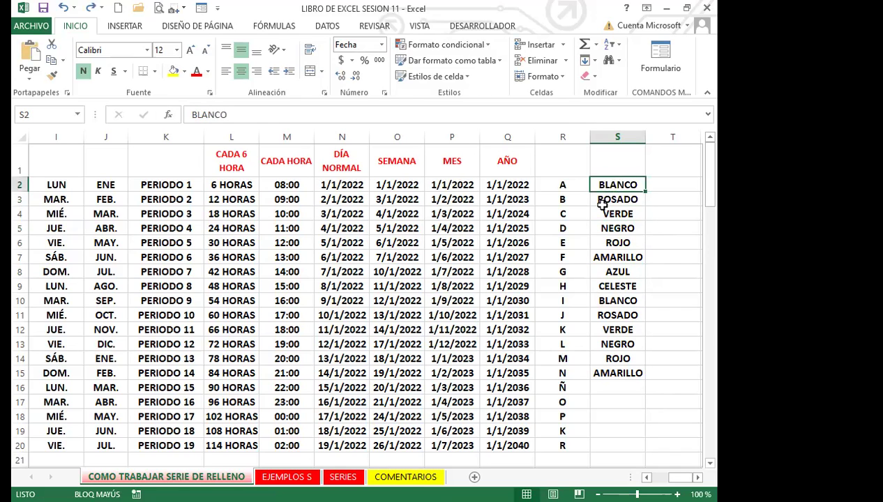
drag(646, 193, 645, 207)
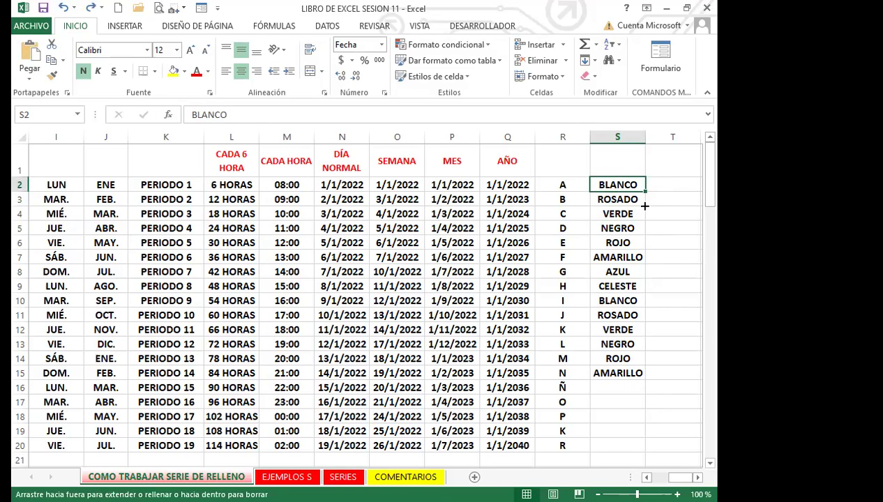
drag(625, 437, 626, 436)
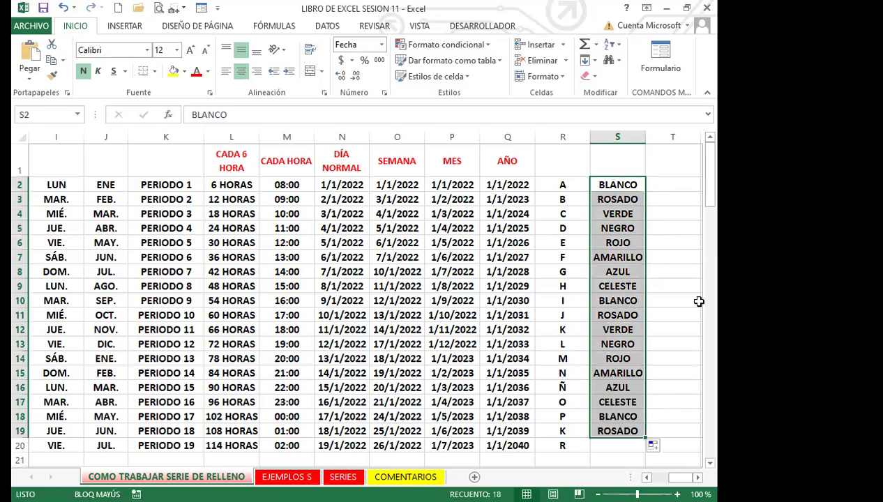
- Autofit column S to its colour names, then select cells S10, O6, L1 and N4
double_click(643, 140)
click(621, 300)
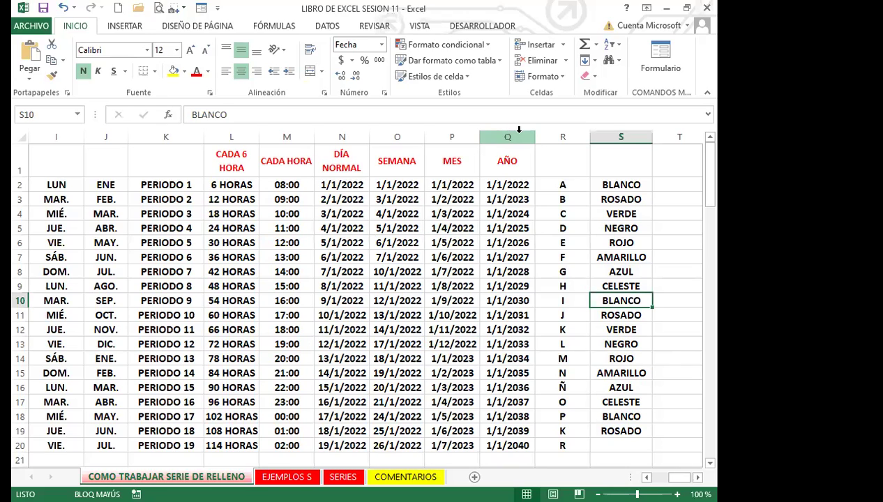
click(404, 244)
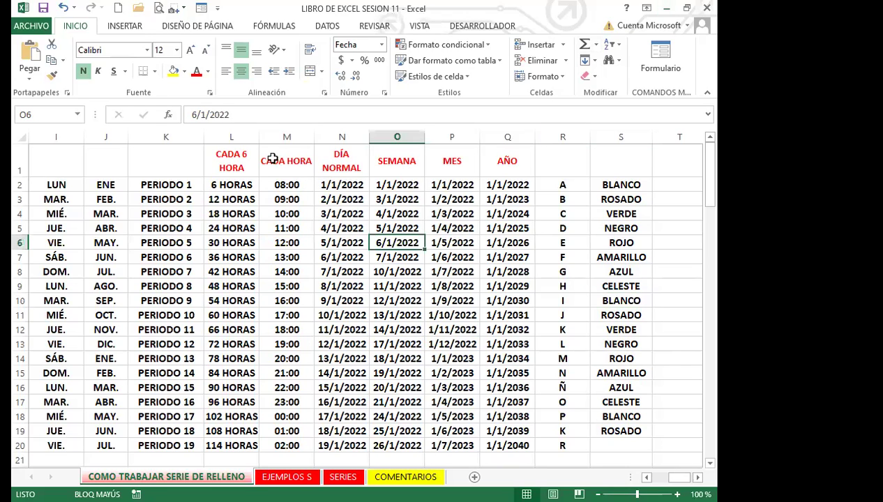
click(231, 167)
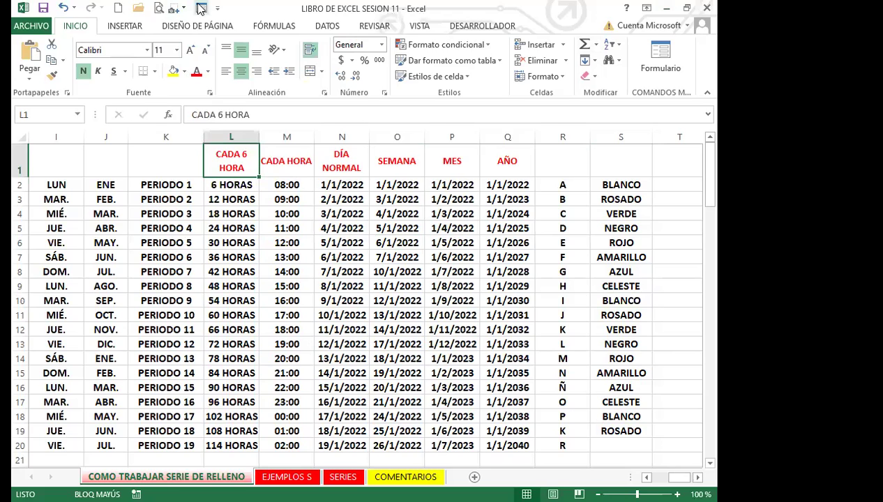
click(318, 215)
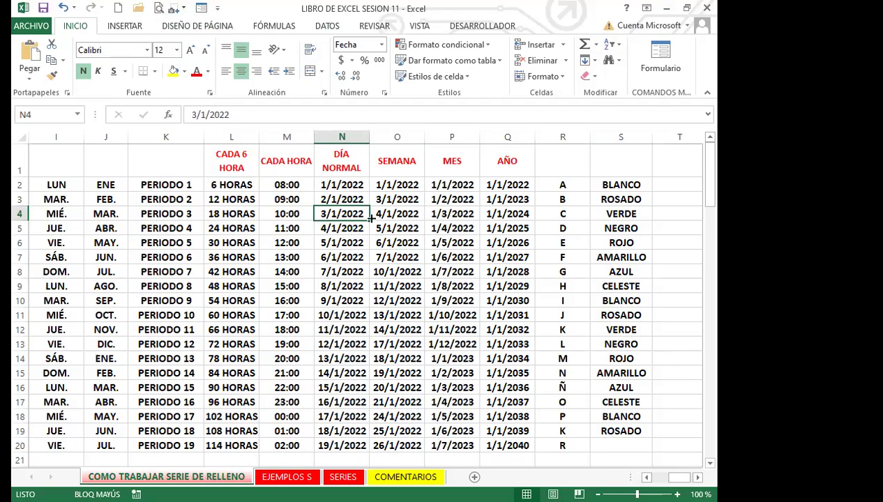
- Reach Personalizar cinta de opciones through the Quick Access Toolbar's Más comandos, showing the COMANDOS MÁS FRECUENTES group
right_click(665, 63)
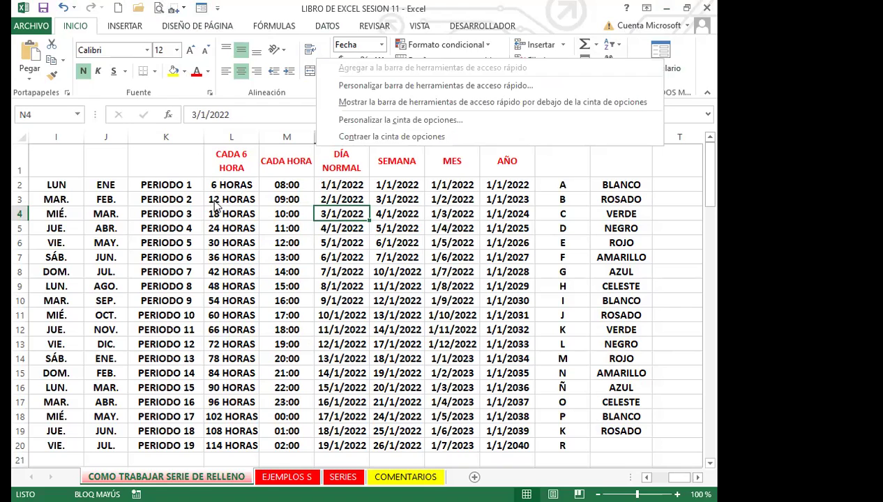
click(234, 230)
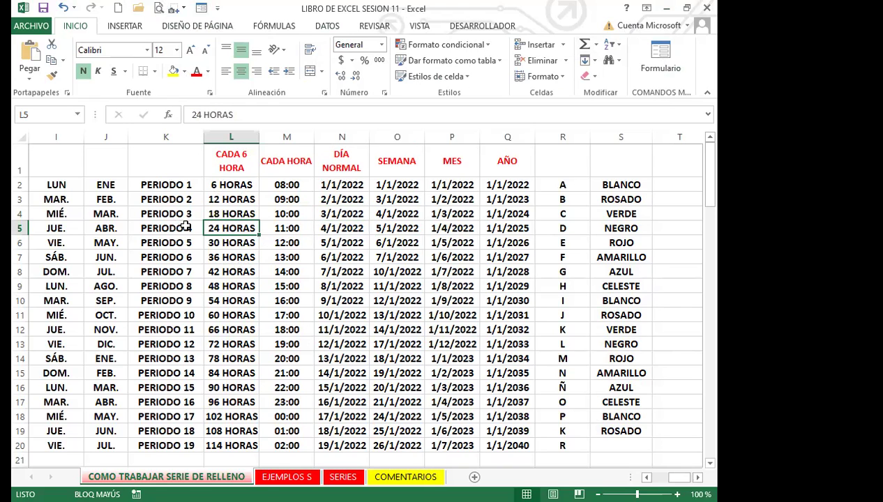
click(217, 8)
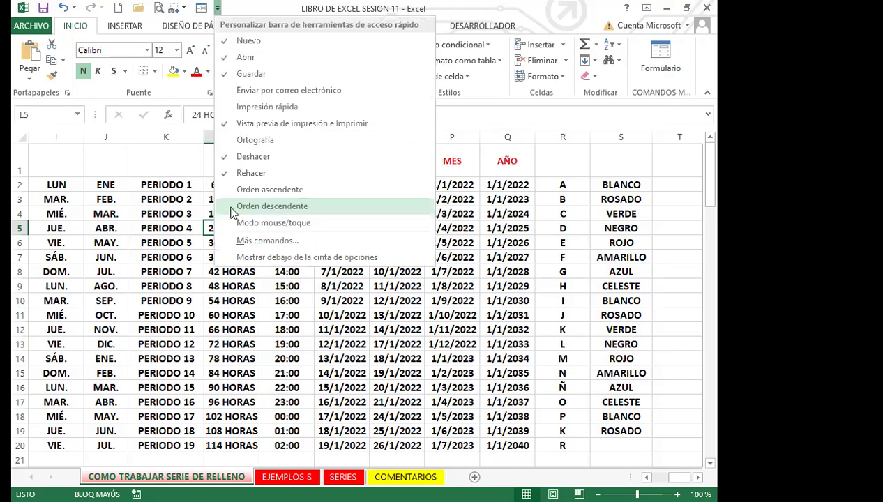
click(263, 241)
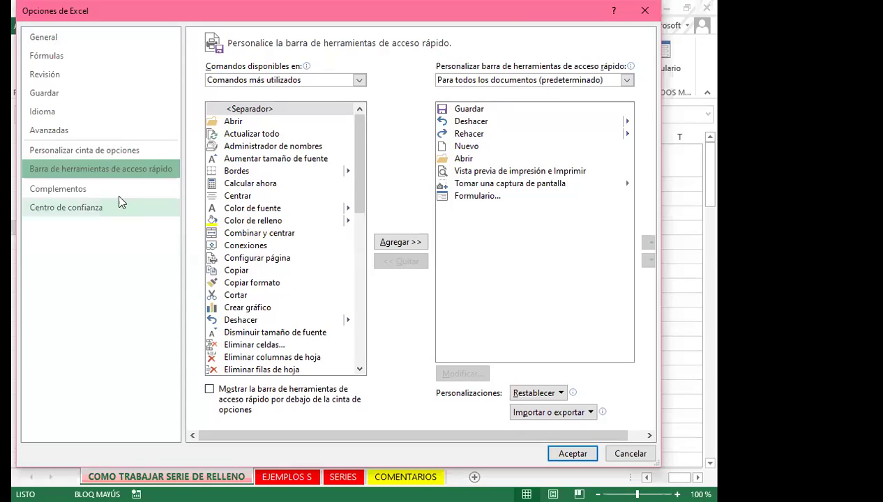
click(71, 151)
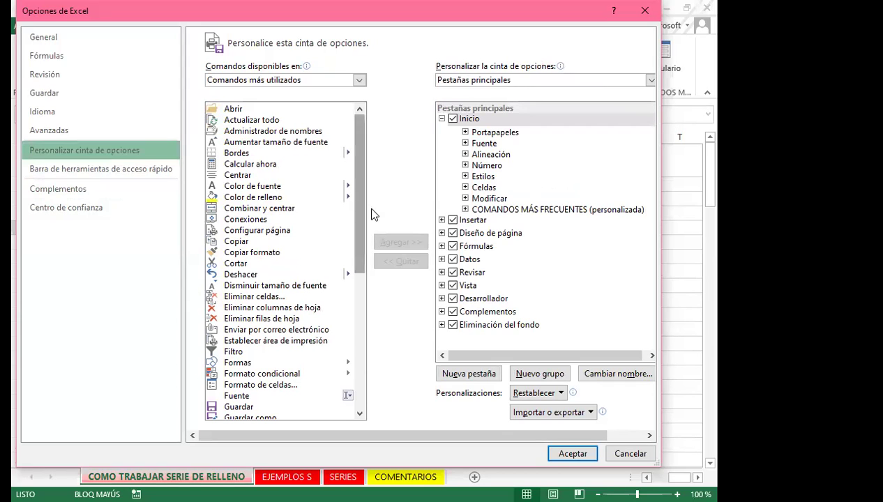
right_click(492, 211)
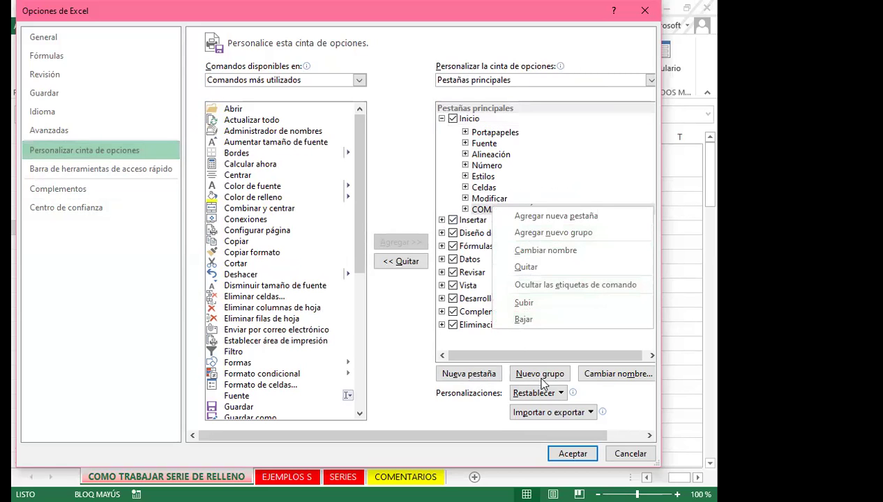
- Quitar the COMANDOS MÁS FRECUENTES (personalizada) group, select Inicio, and move the dialog lower
click(527, 267)
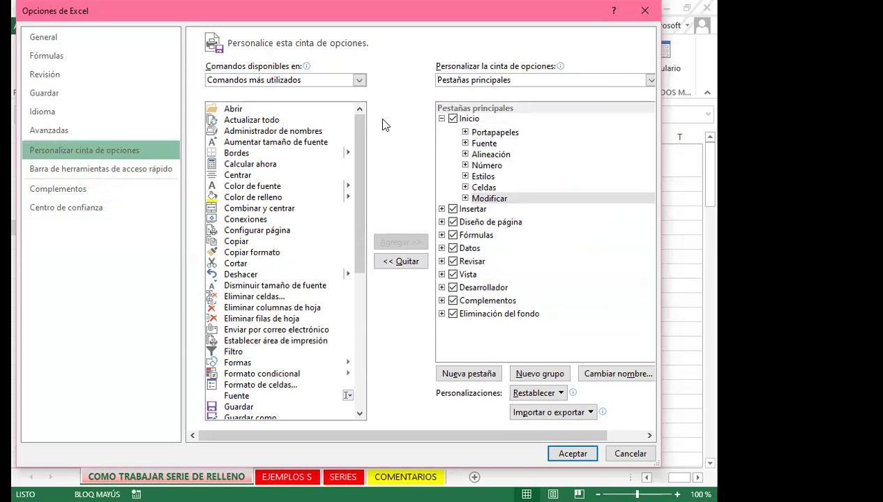
click(442, 119)
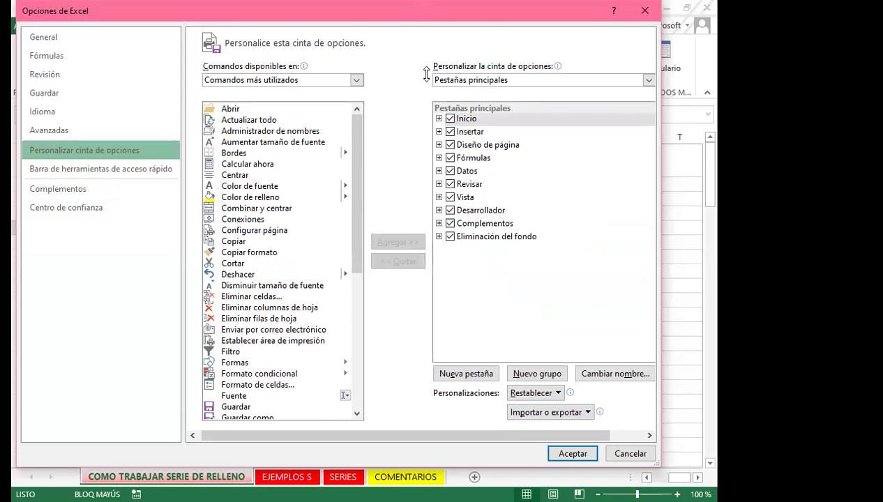
drag(426, 8, 427, 82)
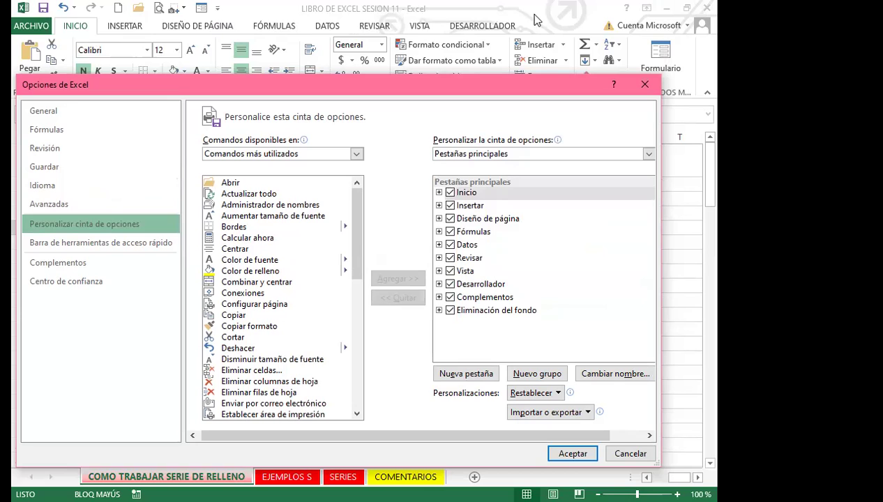
- Browse the Inicio, Insertar and Vista group lists, add a Nuevo grupo under Inicio, and begin renaming it
click(439, 193)
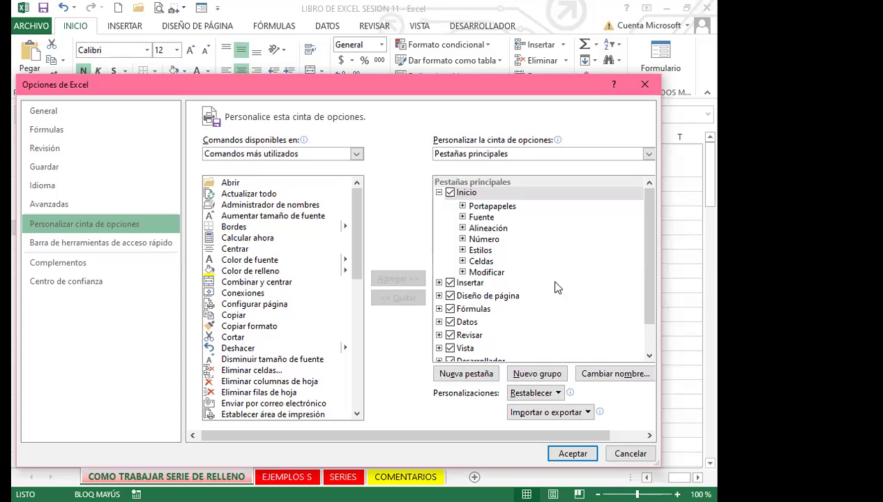
click(439, 192)
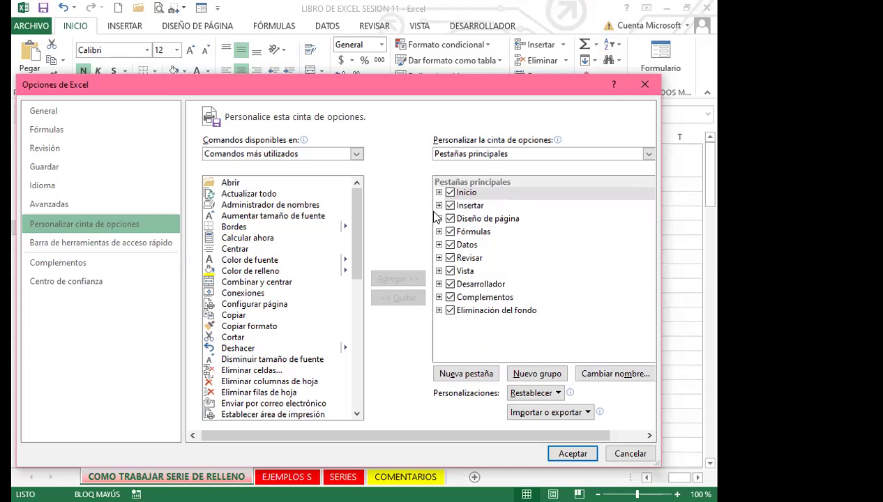
click(439, 206)
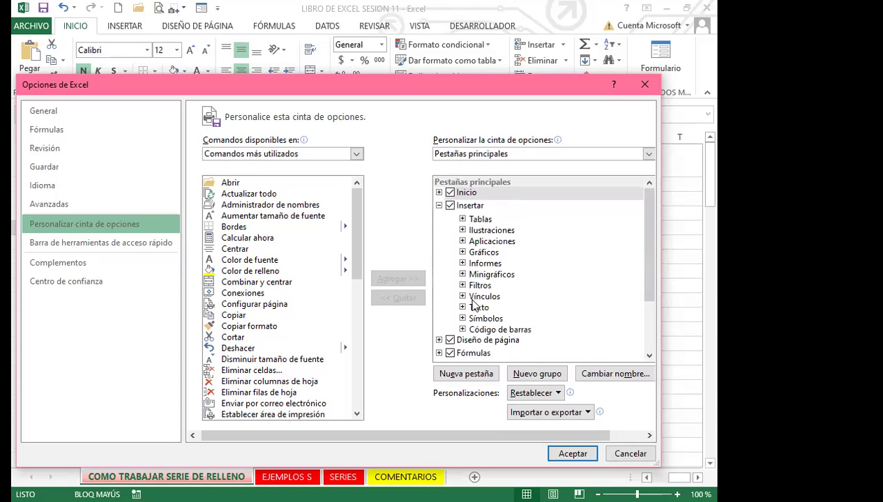
click(438, 206)
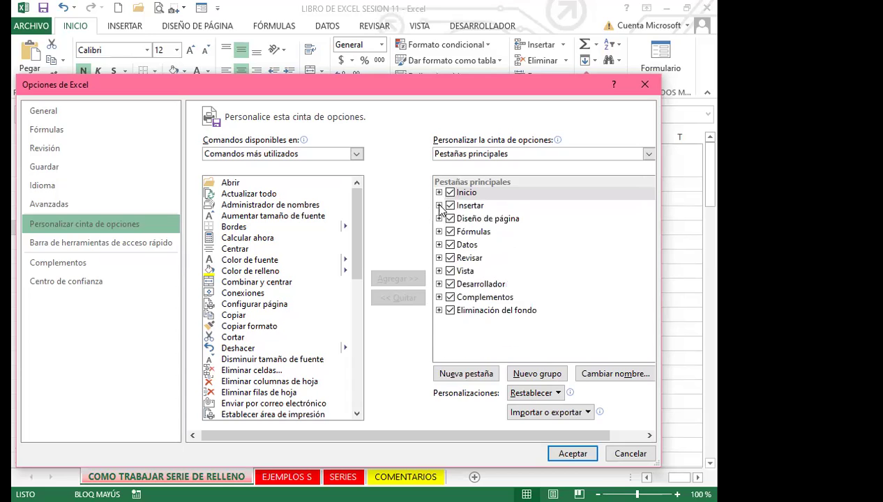
click(439, 271)
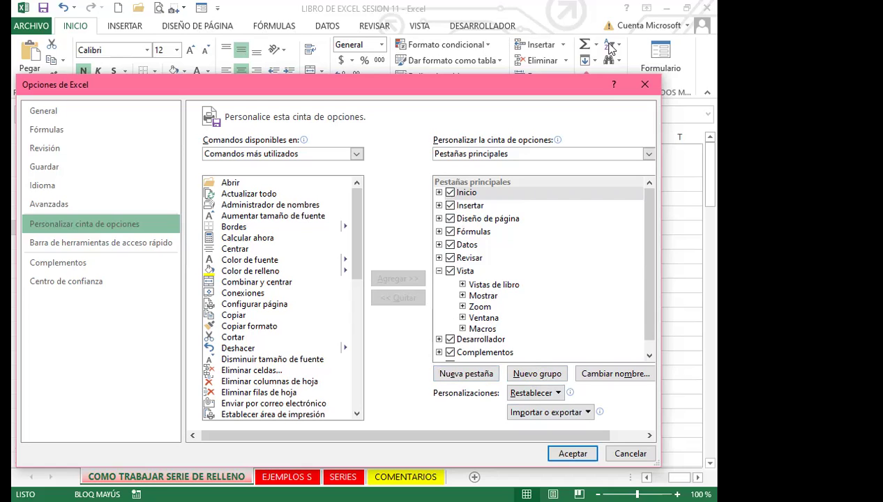
click(537, 374)
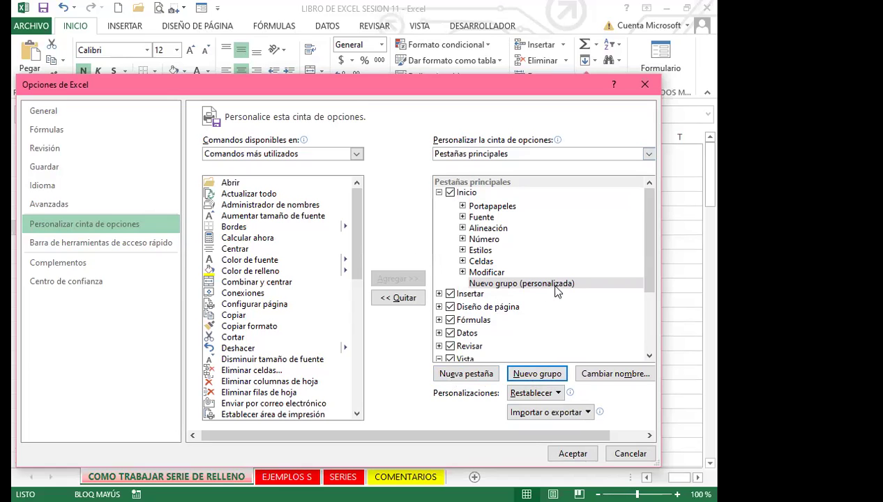
click(610, 379)
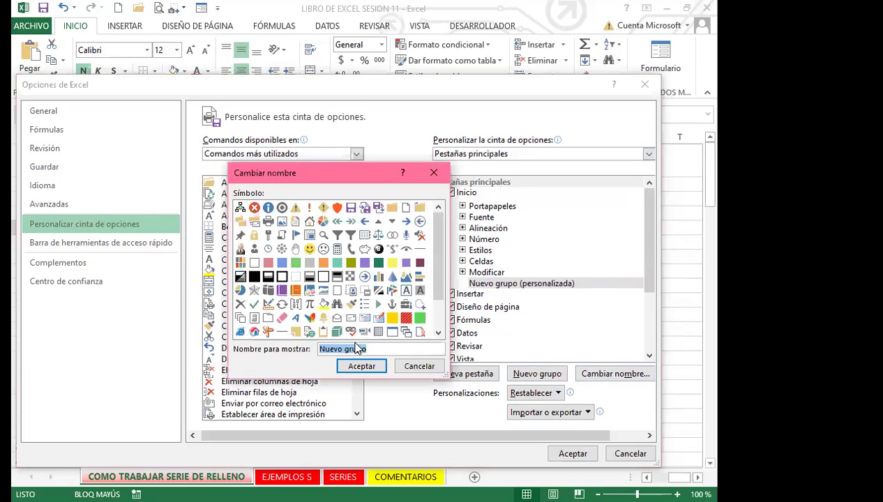
- Name the new group GRUPO DE FOR with the house symbol and confirm with Aceptar
click(370, 348)
drag(368, 348, 304, 343)
text(GRUPO DE FOR)
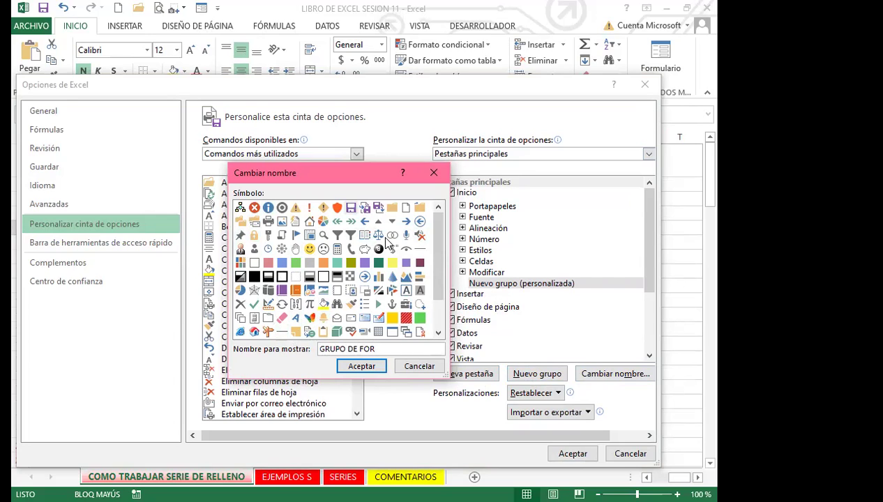
scroll(431, 258, down, 1)
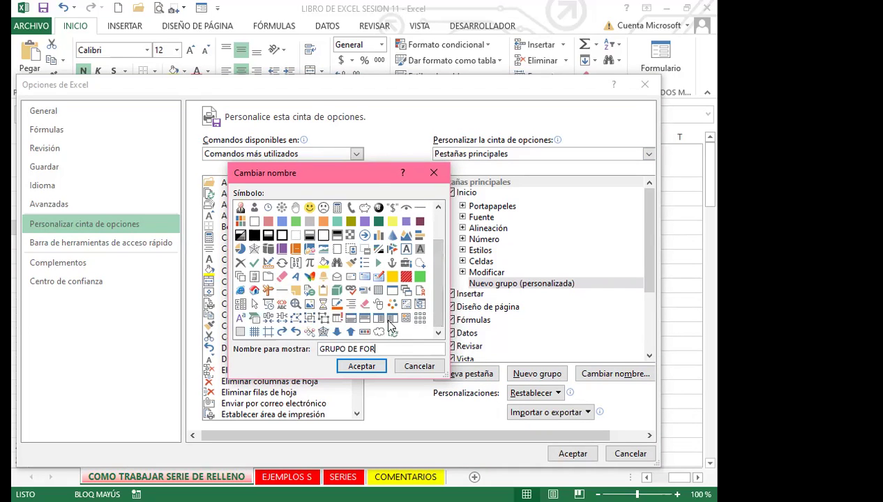
drag(435, 295, 439, 272)
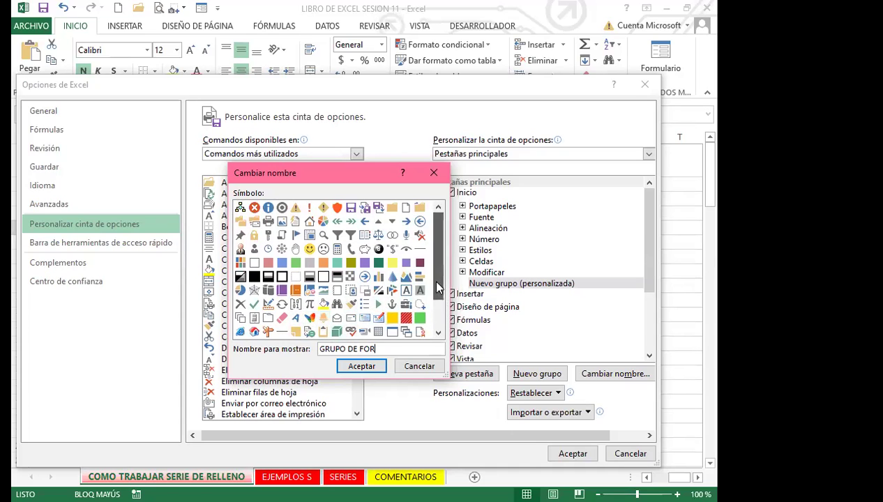
drag(435, 294, 438, 323)
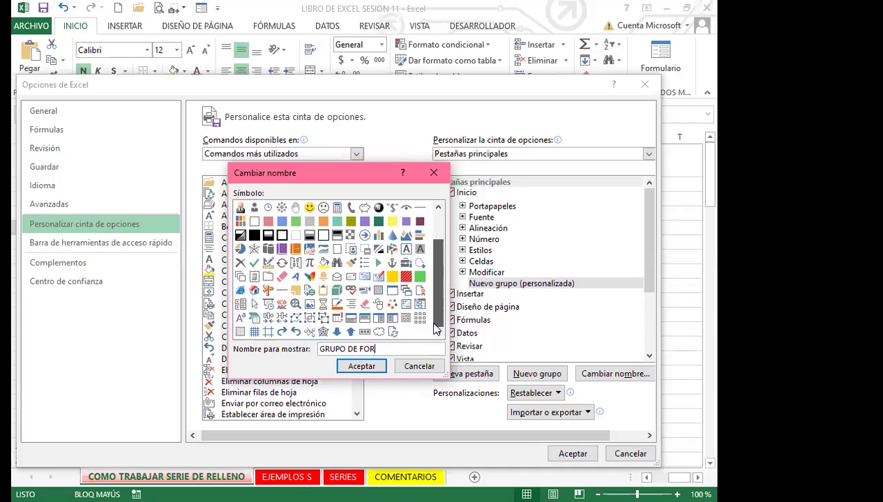
click(254, 290)
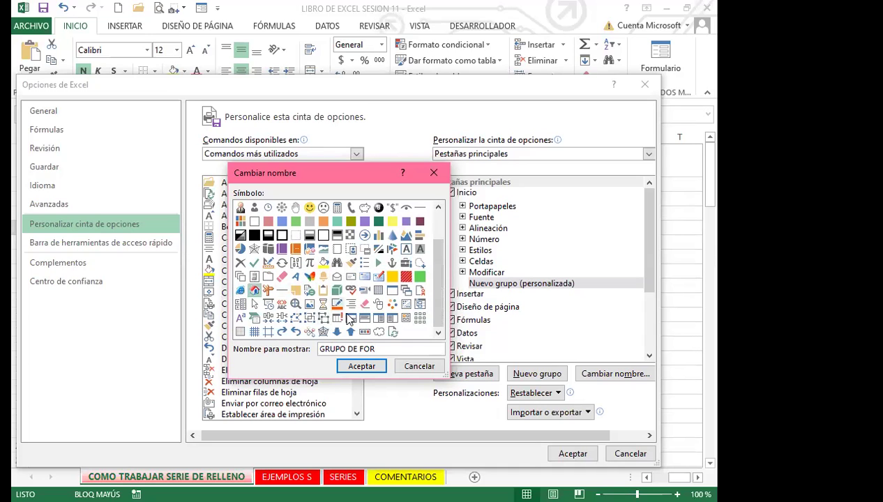
click(361, 370)
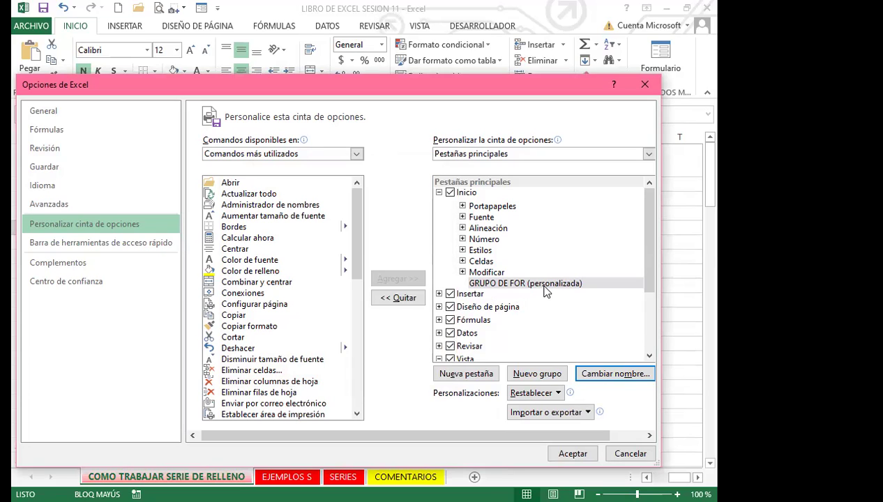
- Apply the ribbon changes, toggle ribbon collapsing on the Vista tab, and return to Inicio
click(507, 288)
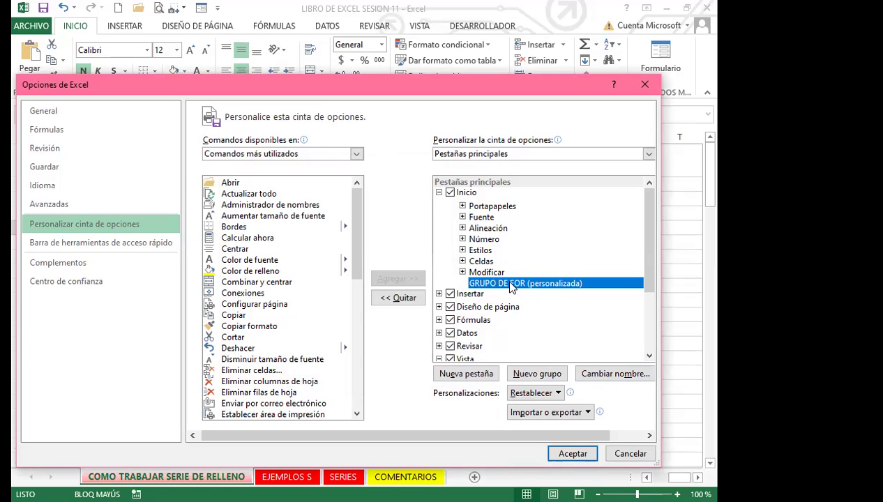
click(571, 457)
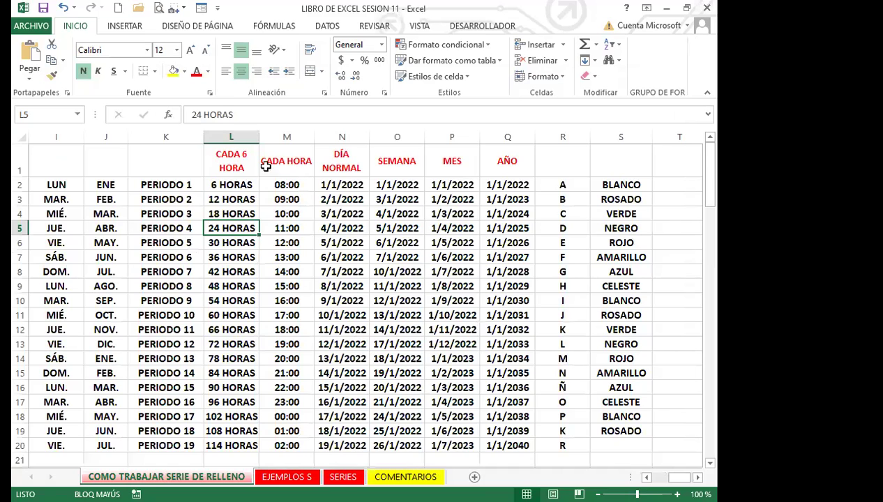
click(419, 27)
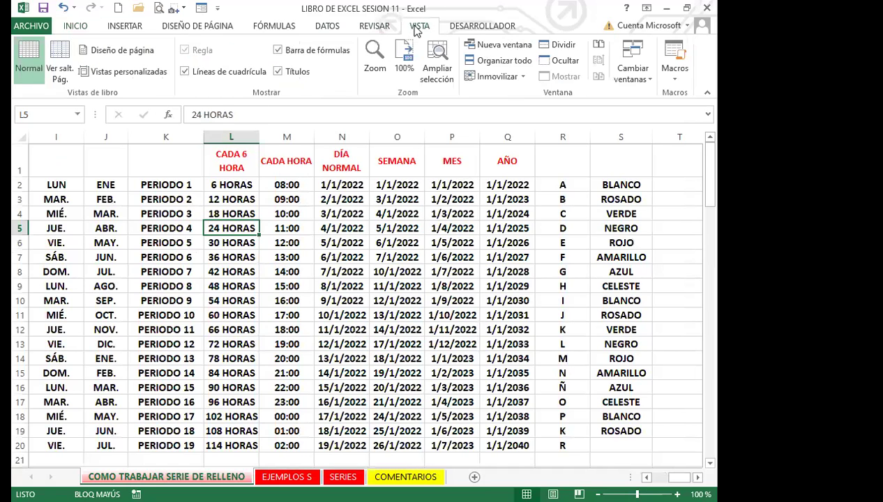
click(708, 95)
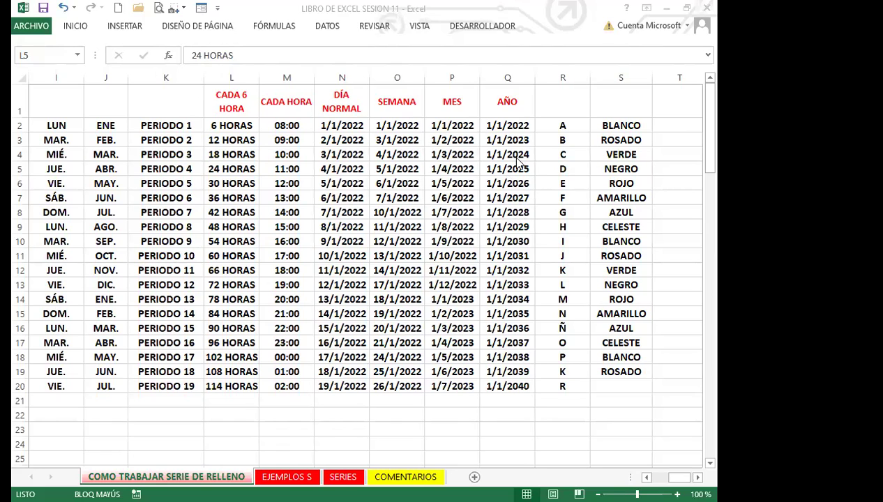
click(419, 26)
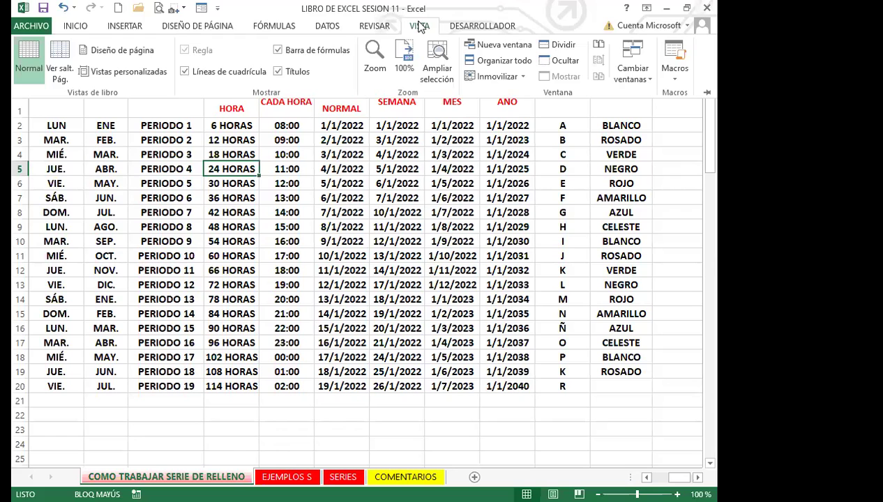
click(708, 93)
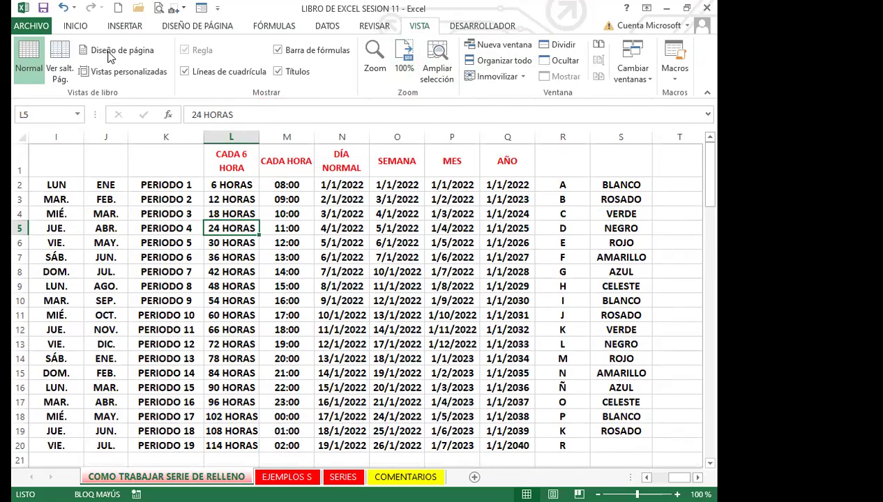
click(76, 26)
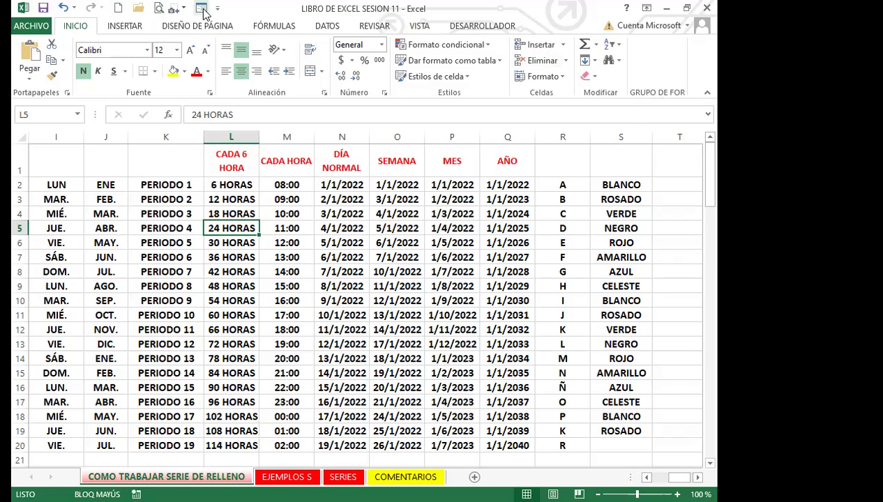
- Remove Formulario from the Quick Access Toolbar in Más comandos, then go to Personalizar cinta de opciones
right_click(646, 67)
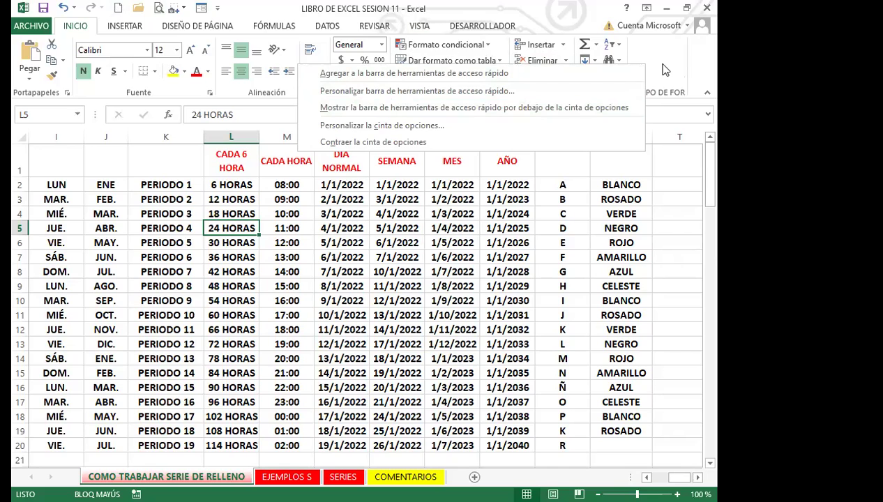
click(680, 101)
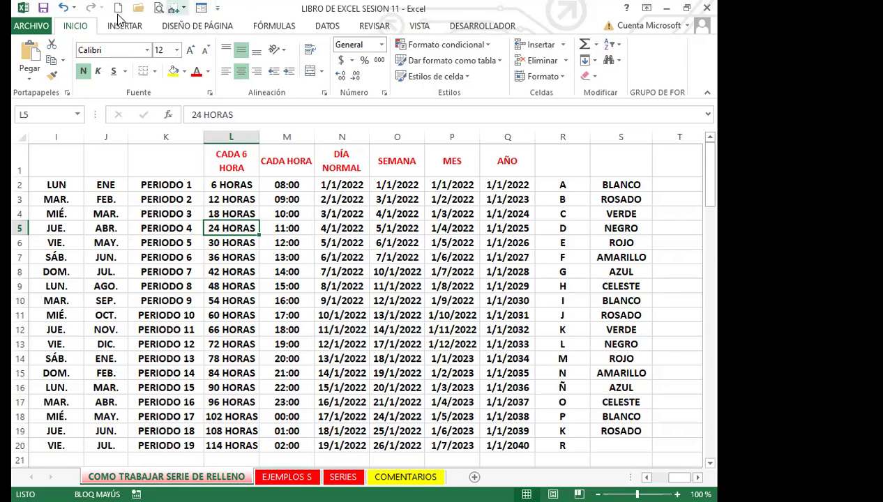
click(218, 8)
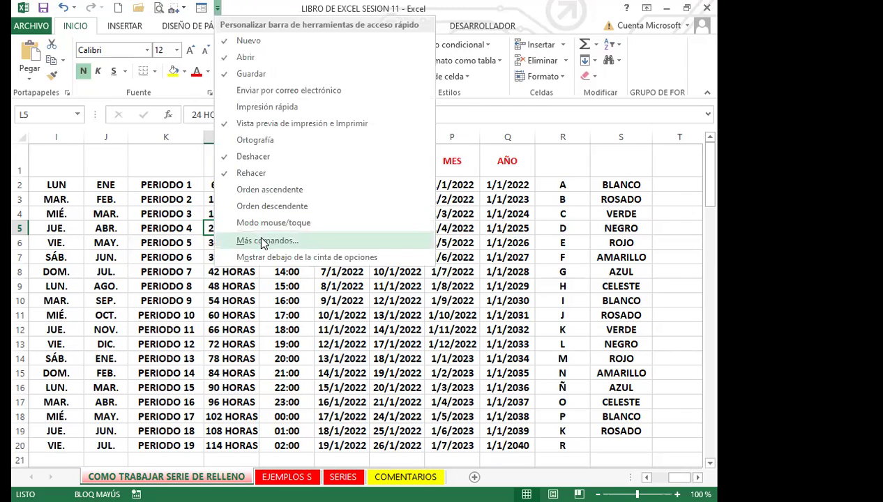
click(263, 242)
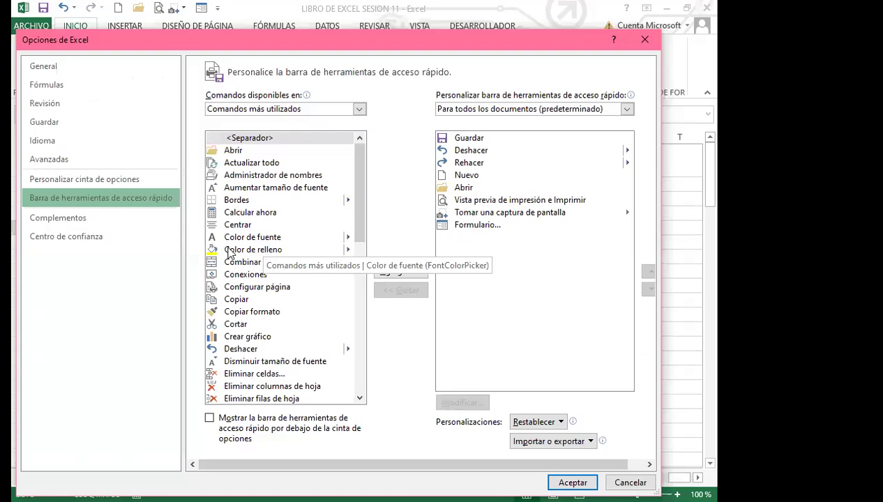
click(476, 225)
click(401, 290)
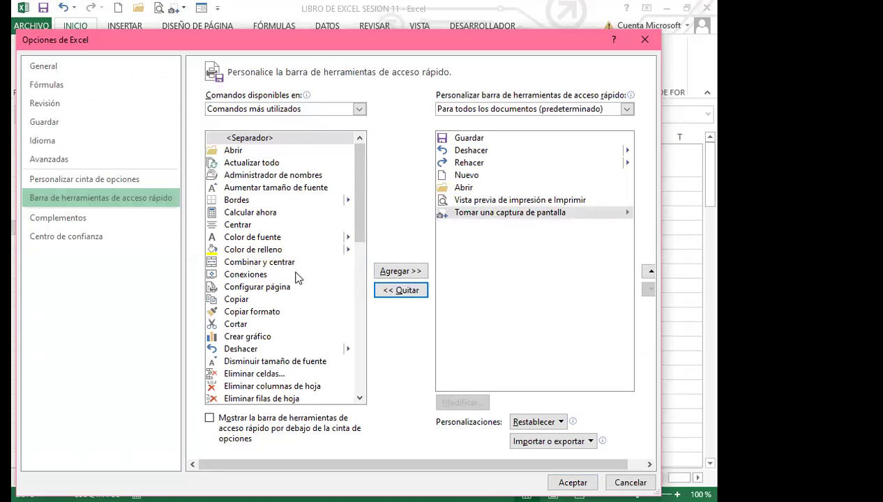
click(79, 178)
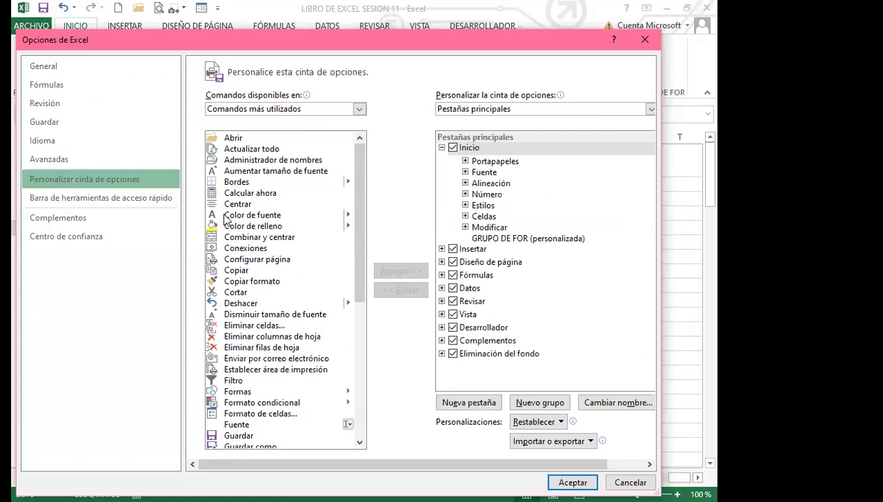
- Expand the Inicio and Insertar group lists and select GRUPO DE FOR as the target group
click(486, 239)
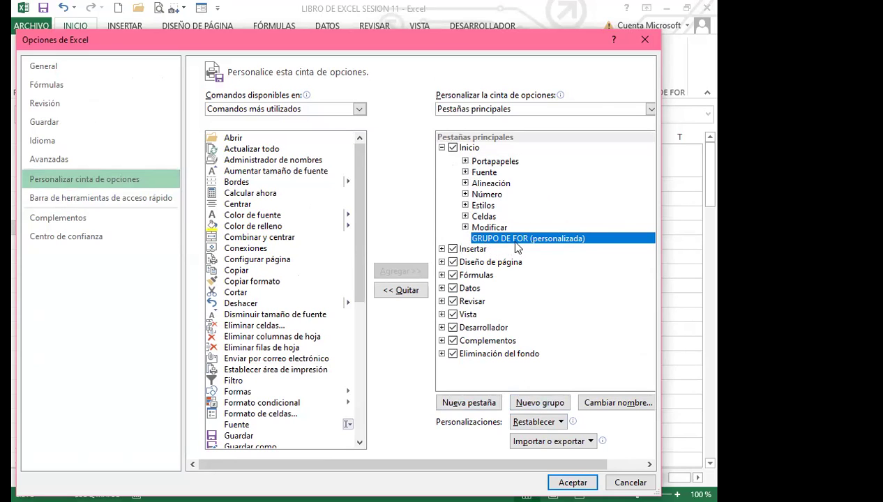
click(442, 148)
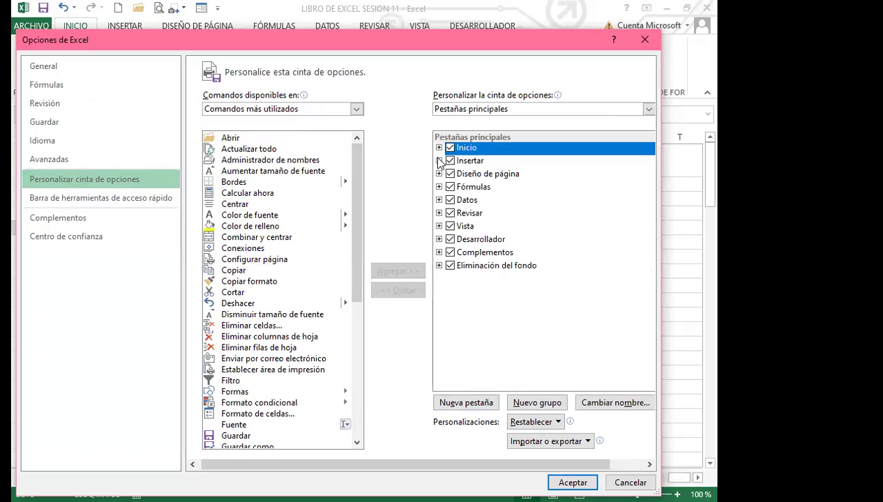
click(438, 147)
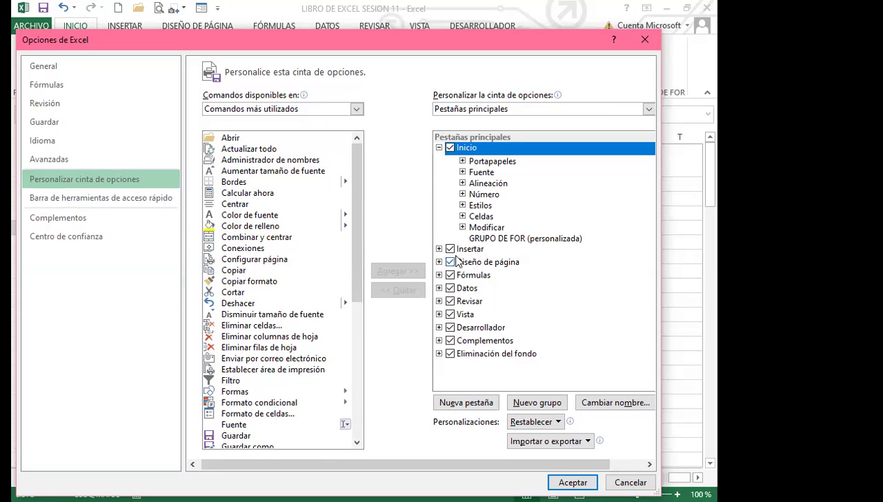
click(439, 249)
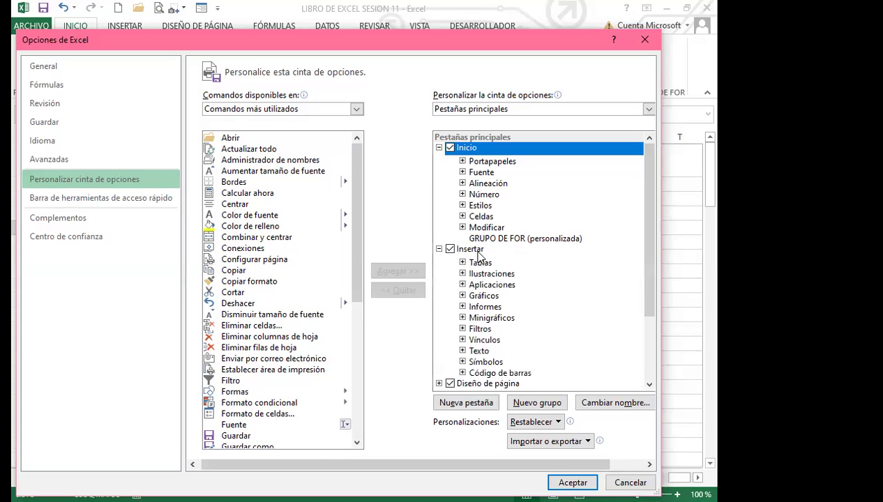
click(472, 250)
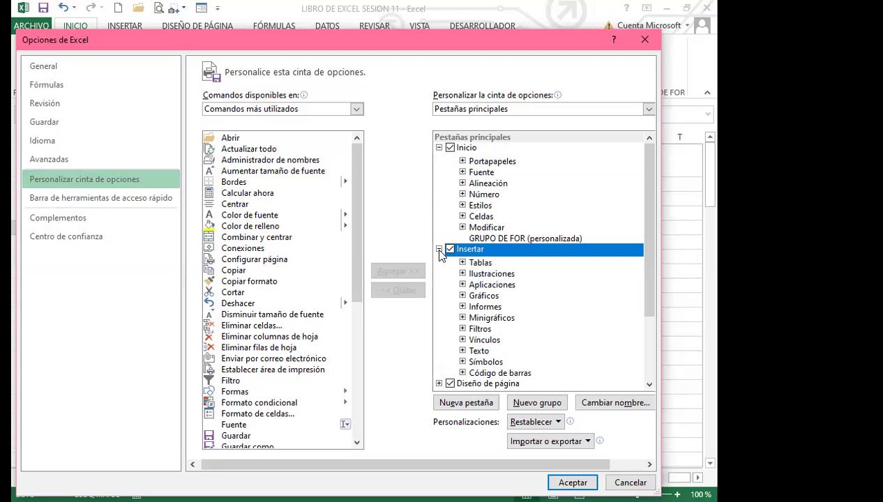
click(482, 240)
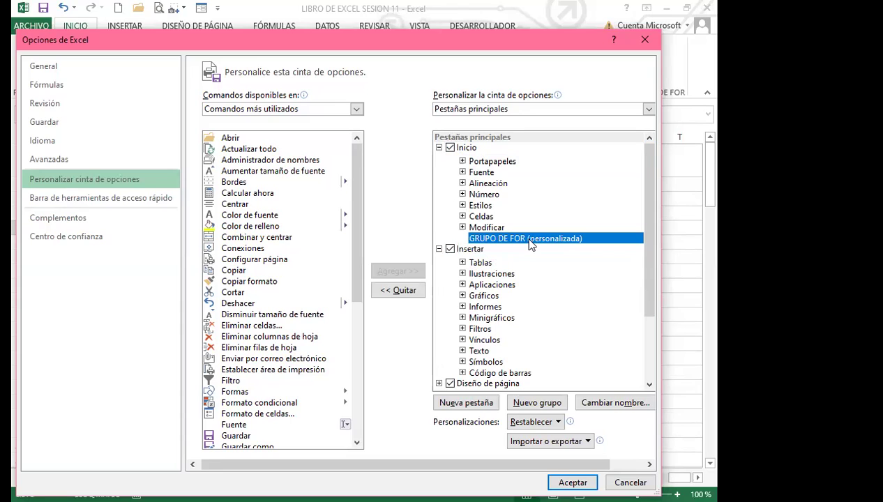
- From Todos los comandos, add Formulario to GRUPO DE FOR, replacing a mistaken Fórmulas, and apply
click(357, 109)
click(360, 110)
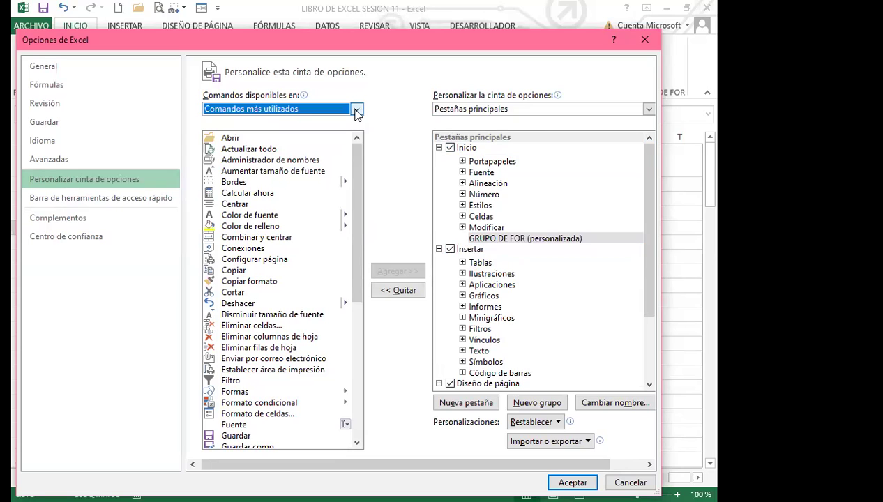
click(357, 109)
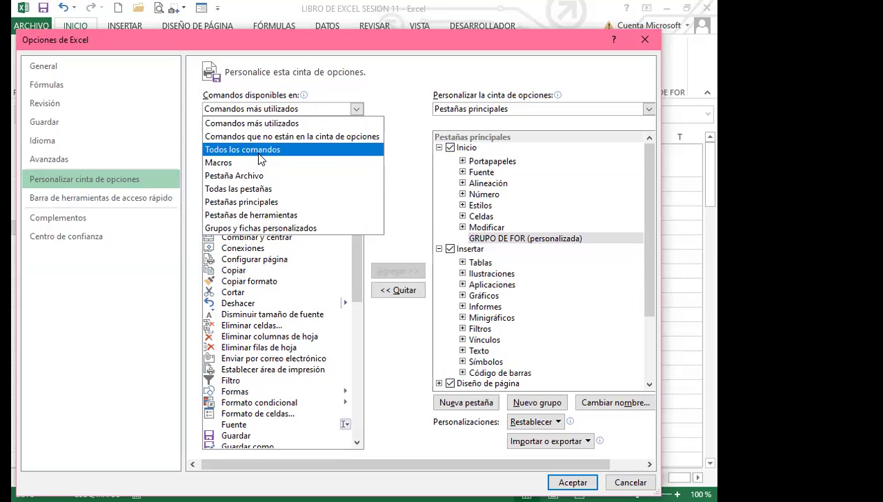
click(264, 150)
drag(357, 146, 356, 282)
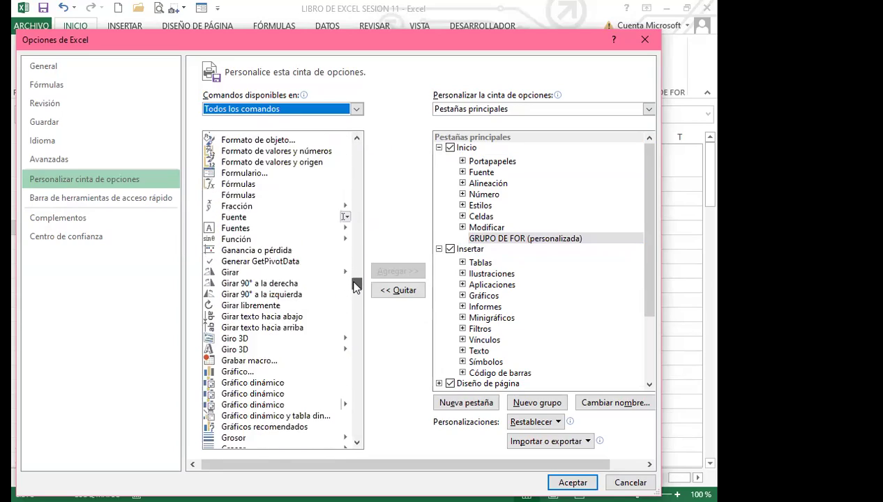
click(237, 194)
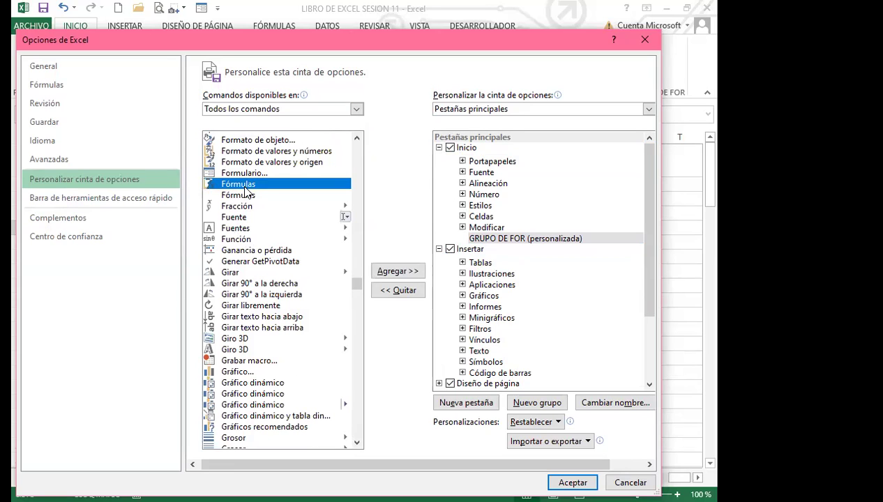
click(392, 271)
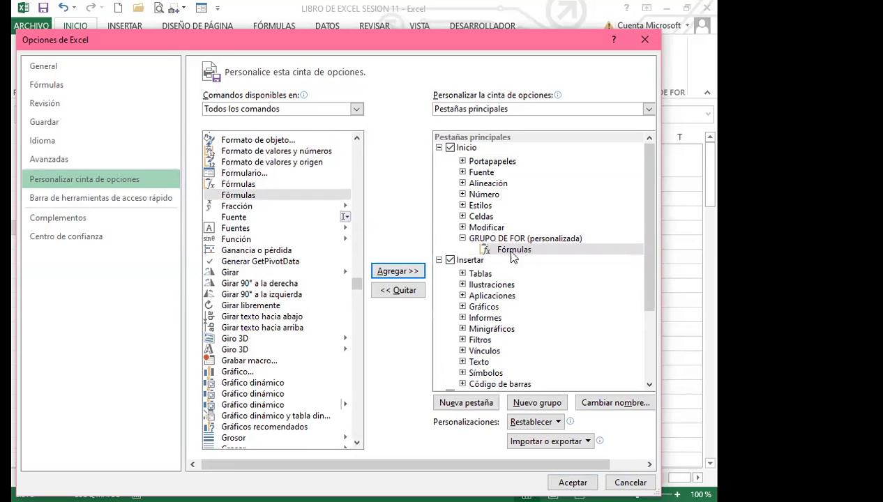
click(403, 290)
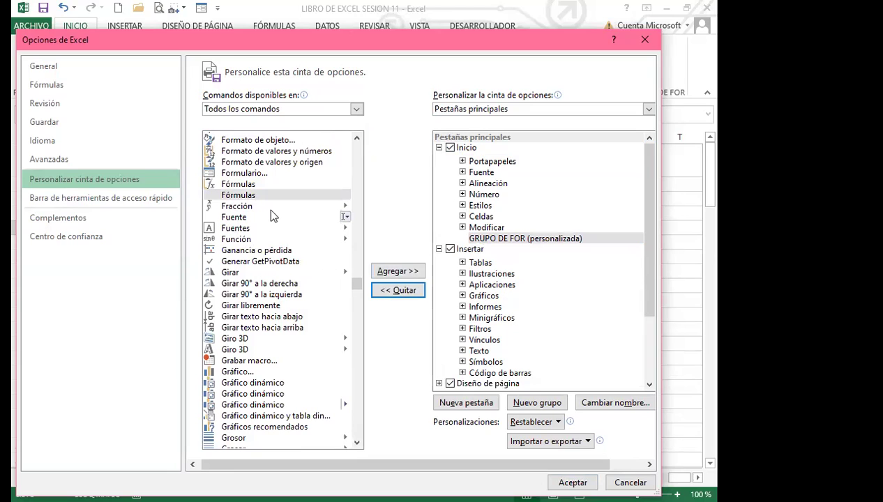
click(245, 173)
click(397, 272)
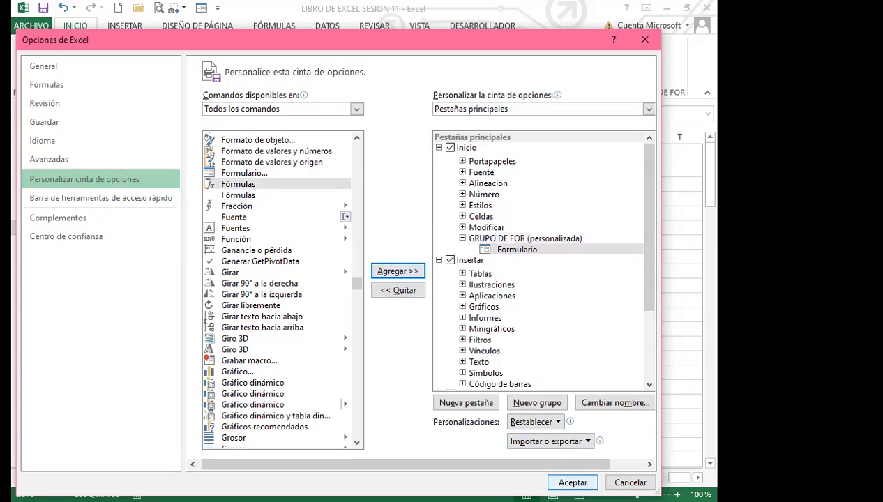
click(570, 482)
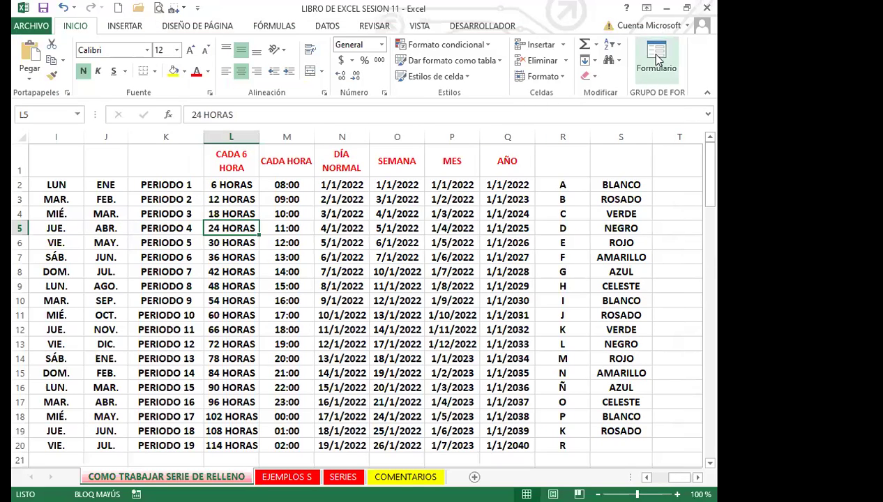
click(657, 59)
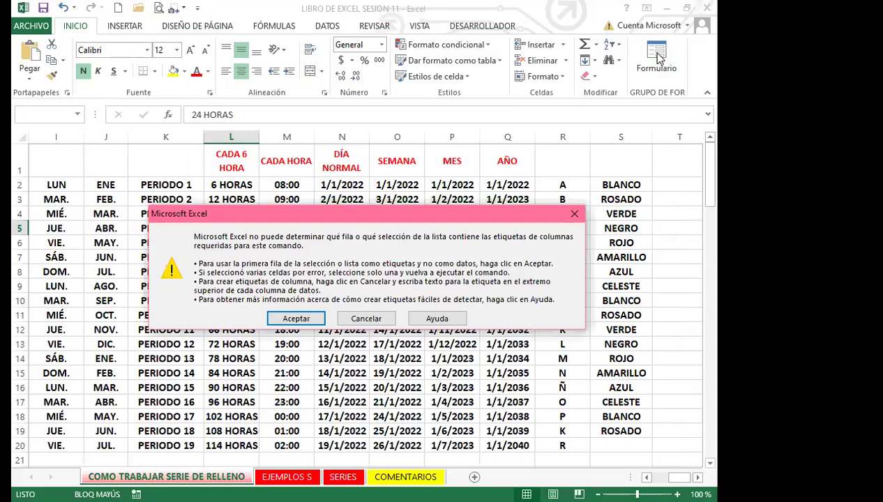
click(293, 322)
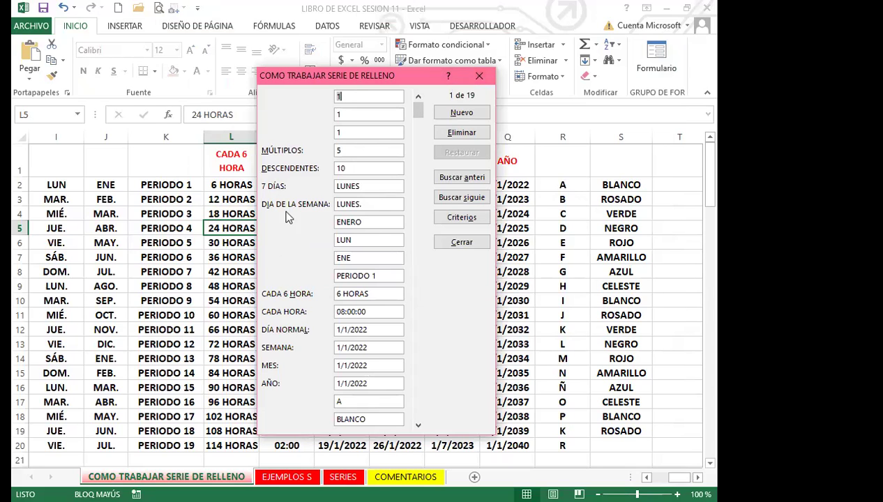
click(479, 75)
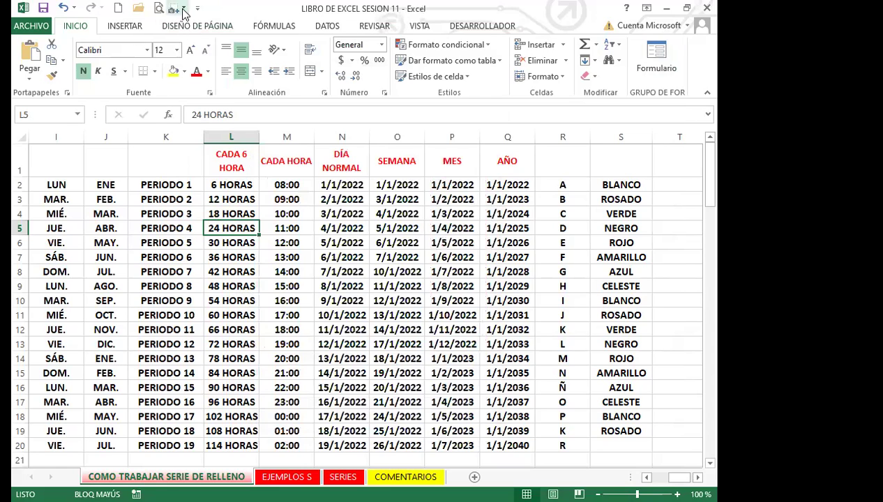
right_click(663, 61)
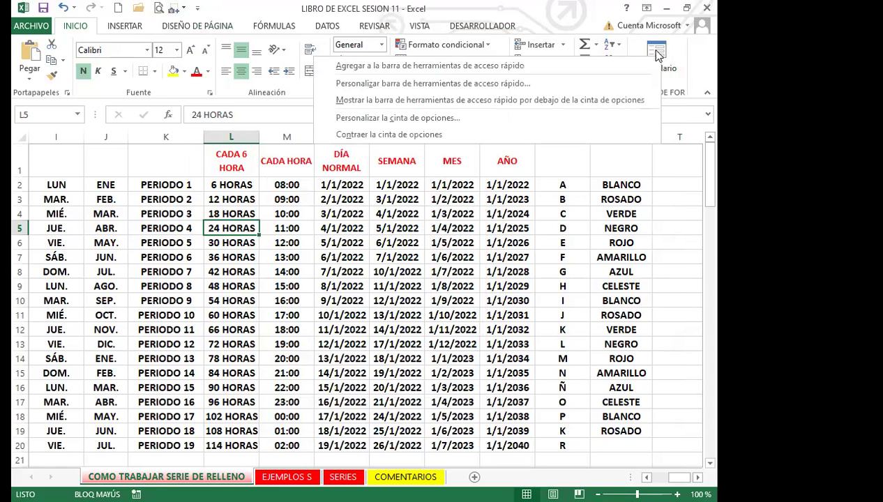
- Add Formulario to the quick access toolbar and look at the Insertar tab before returning to Inicio
click(378, 67)
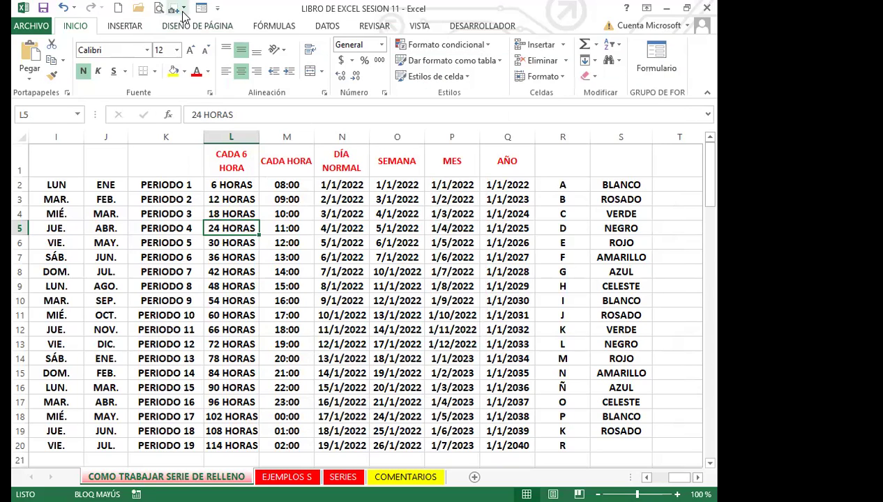
click(124, 31)
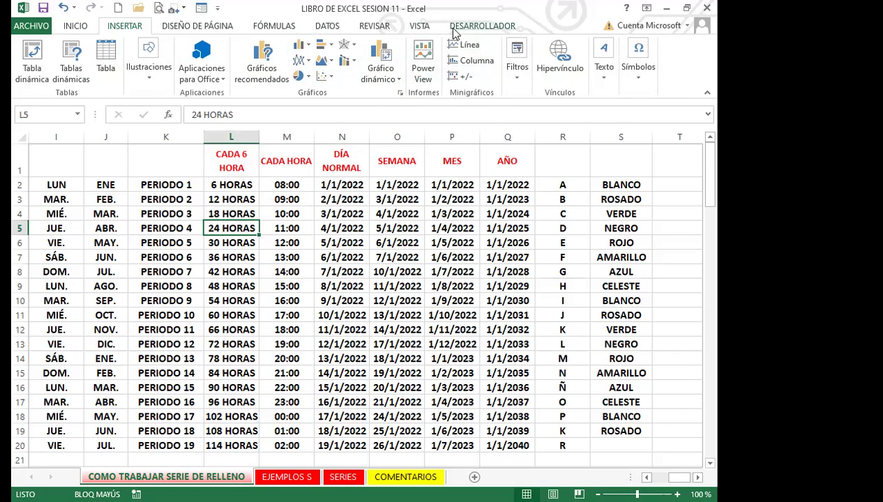
click(78, 28)
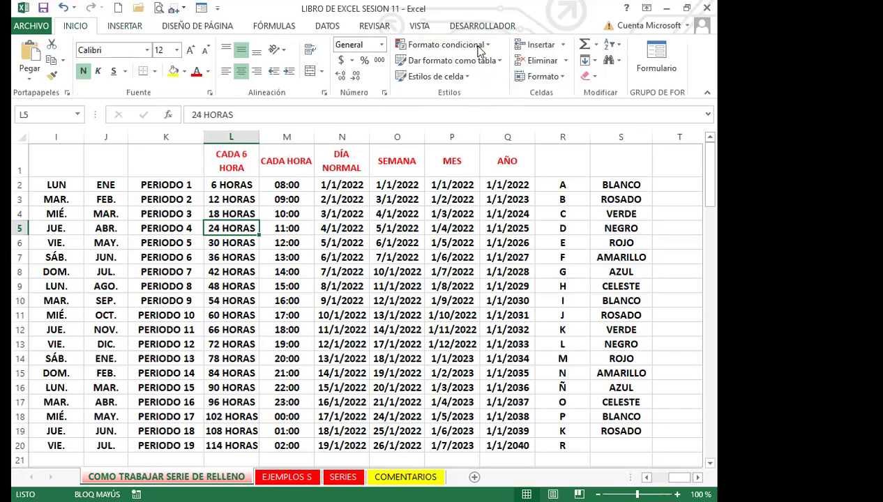
- Select cells N6, M18 and M15, then switch to the EJEMPLOS S sheet
click(350, 238)
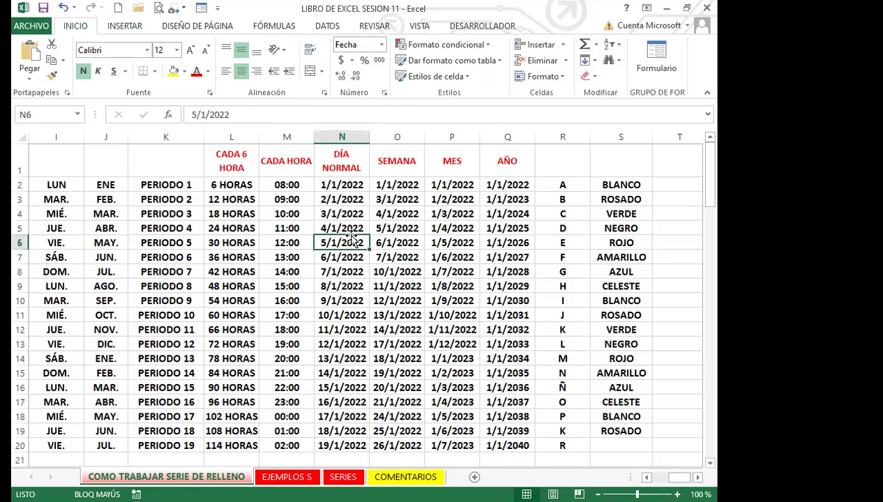
scroll(377, 325, down, 1)
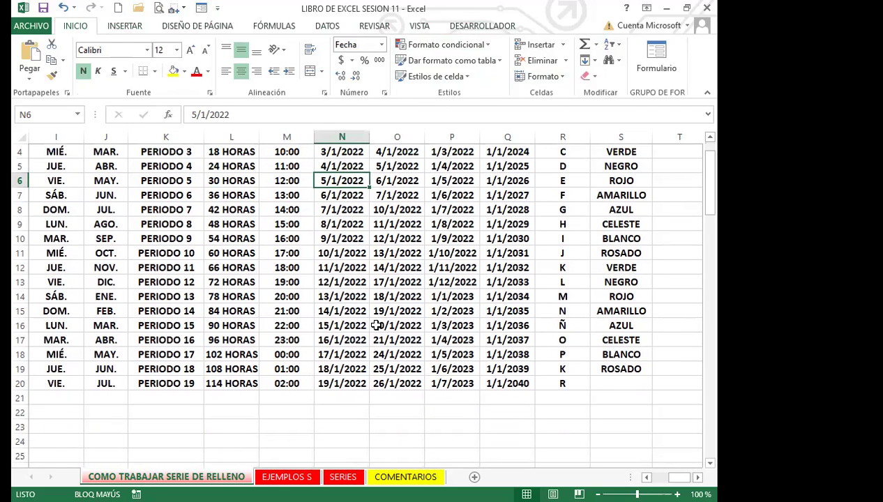
click(287, 356)
scroll(287, 356, down, 1)
scroll(290, 353, up, 2)
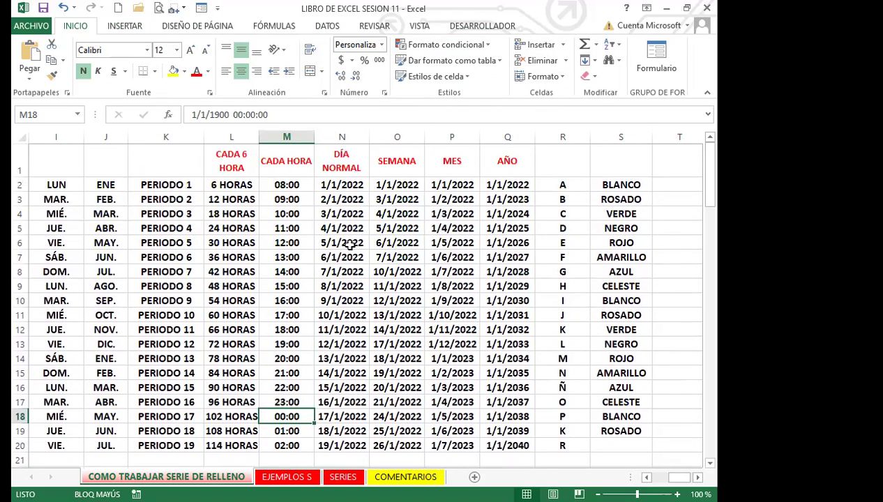
click(269, 371)
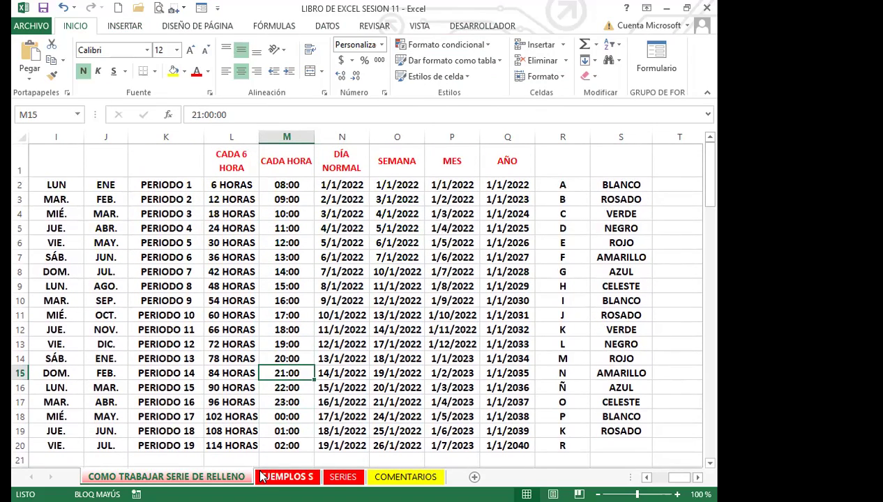
click(266, 477)
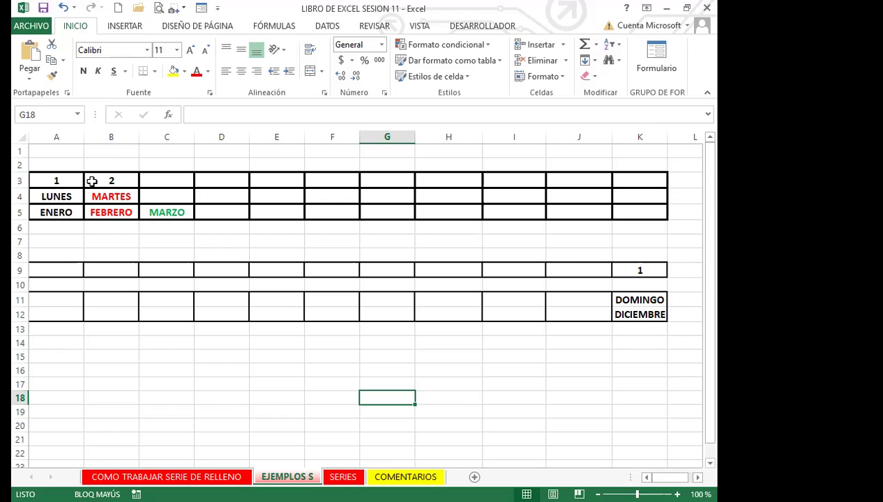
- Fill A3:K3 with the series 1 to 11 by dragging the 1, 2 start rightward
drag(59, 180, 117, 179)
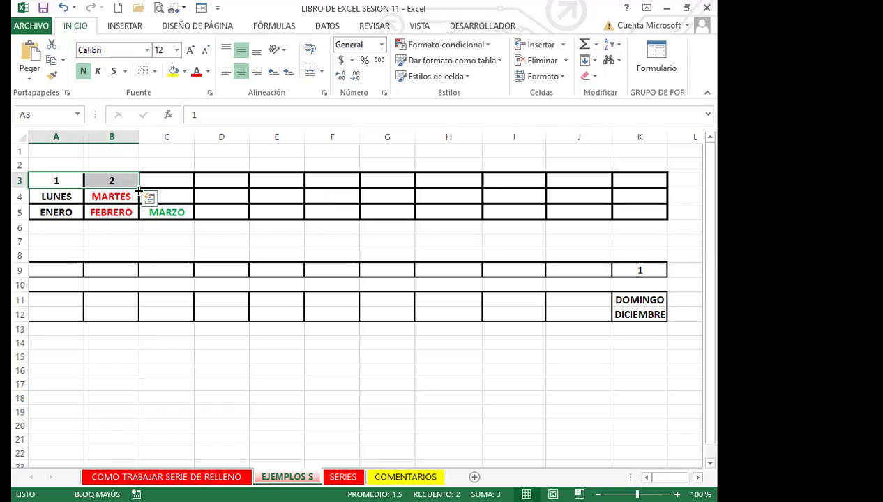
drag(139, 187, 171, 187)
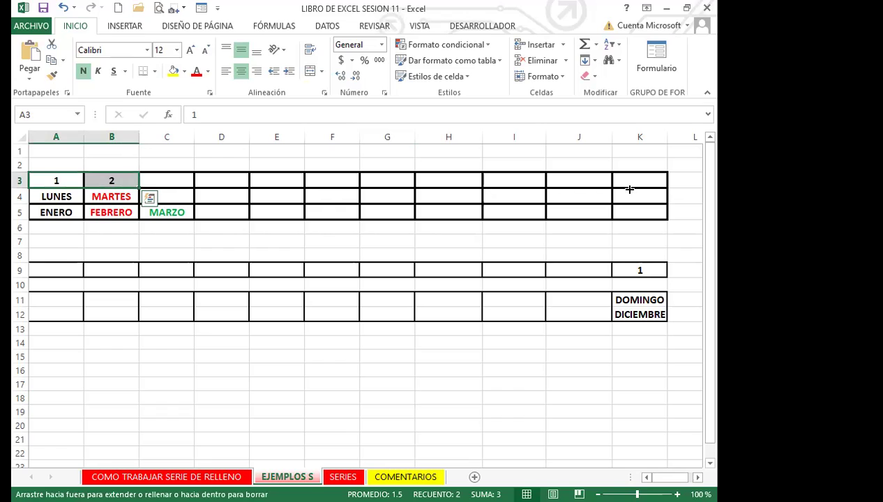
drag(657, 189, 657, 189)
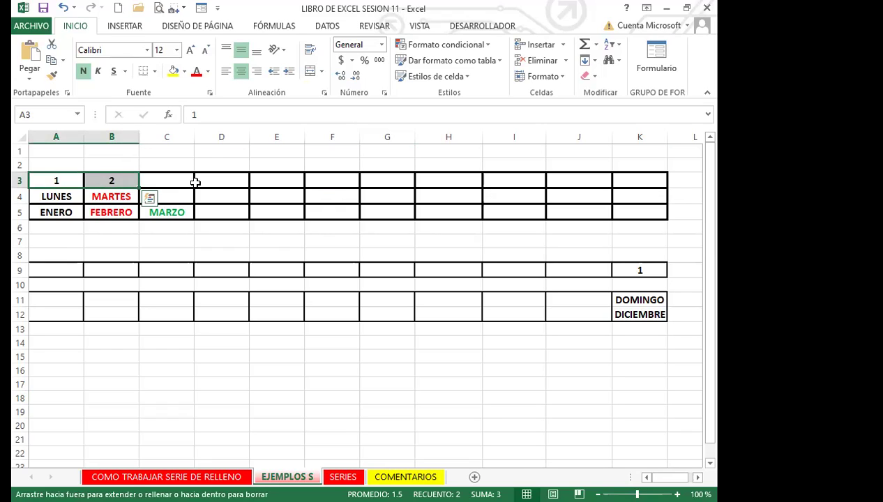
- Check the values in row 3, then select LUNES and MARTES in A4:B4
click(21, 180)
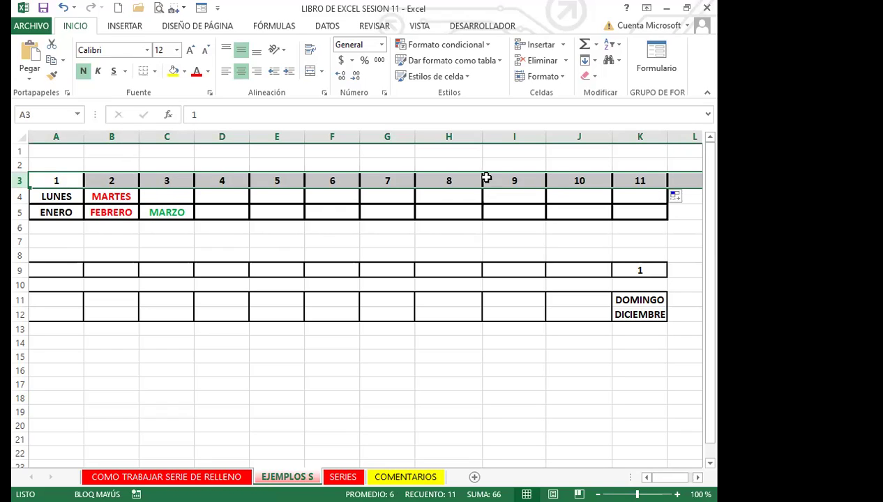
click(174, 180)
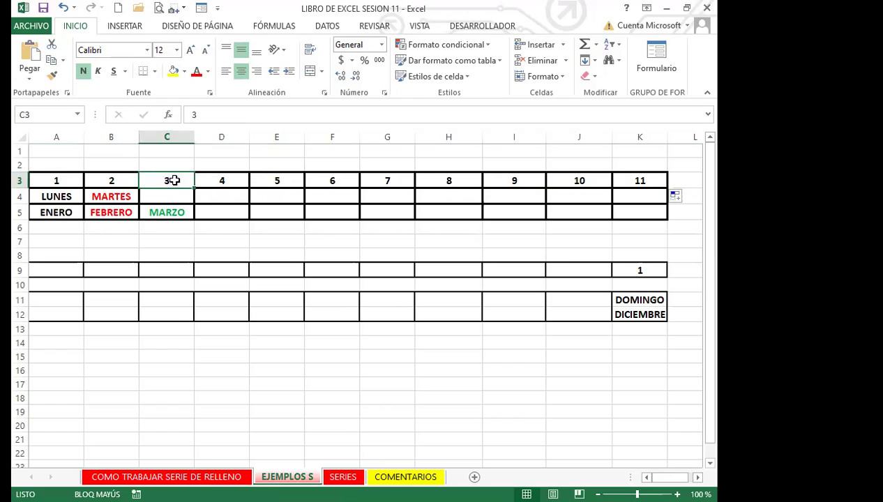
click(114, 178)
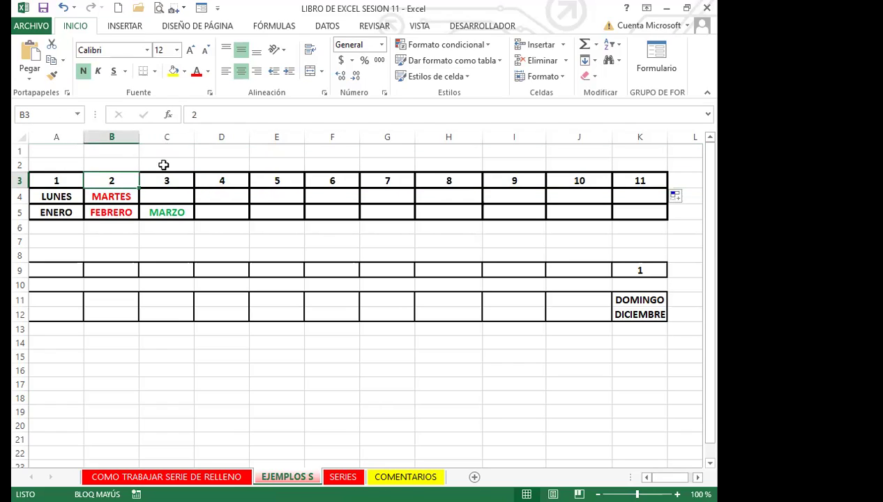
click(107, 194)
drag(65, 196, 139, 218)
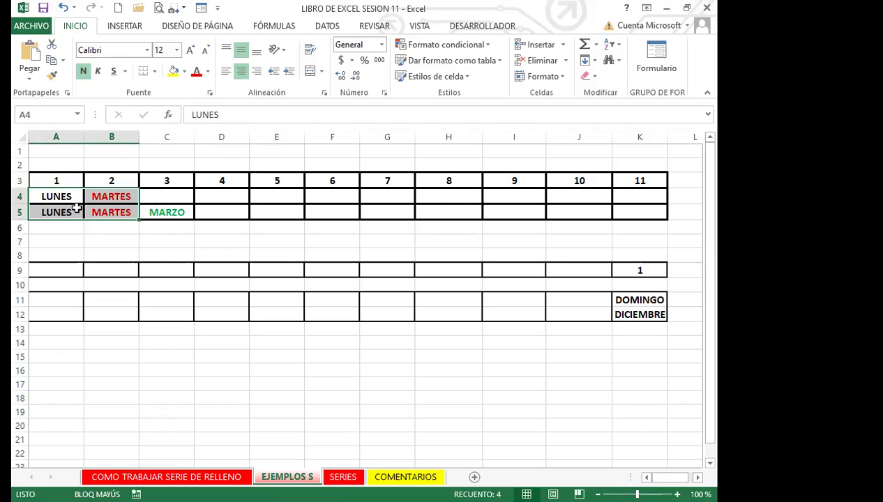
- Undo the accidental row 5 fill and try stretching the weekdays along row 4
key(ctrl+z)
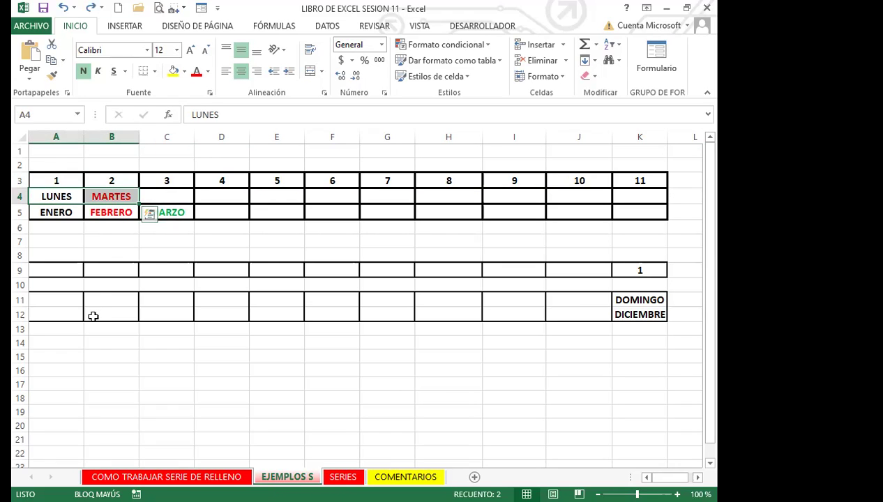
drag(139, 204, 454, 200)
drag(639, 198, 631, 203)
drag(152, 194, 138, 198)
- Fill weekdays from A4 across to K4, then undo that fill
click(66, 197)
drag(67, 197, 104, 198)
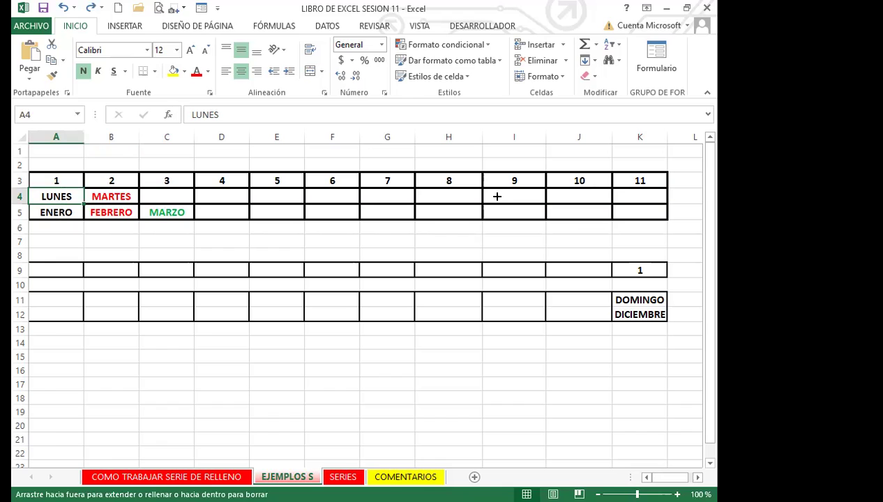
drag(648, 199, 662, 195)
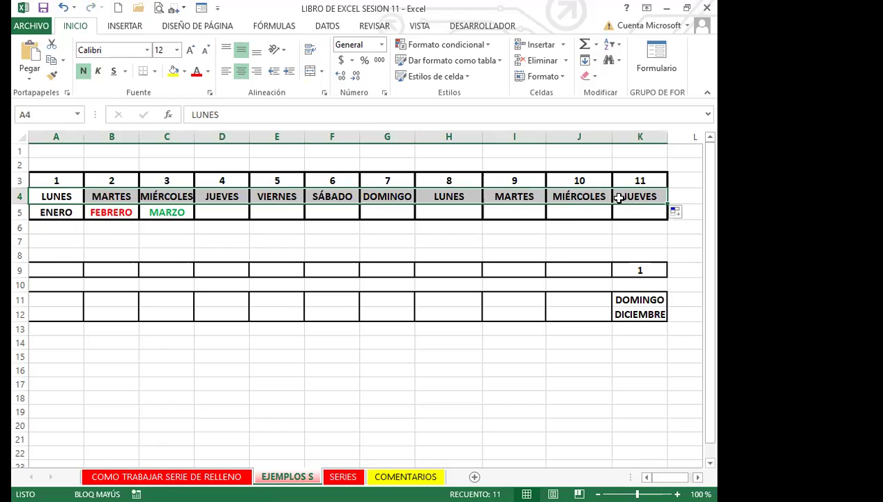
key(ctrl+z)
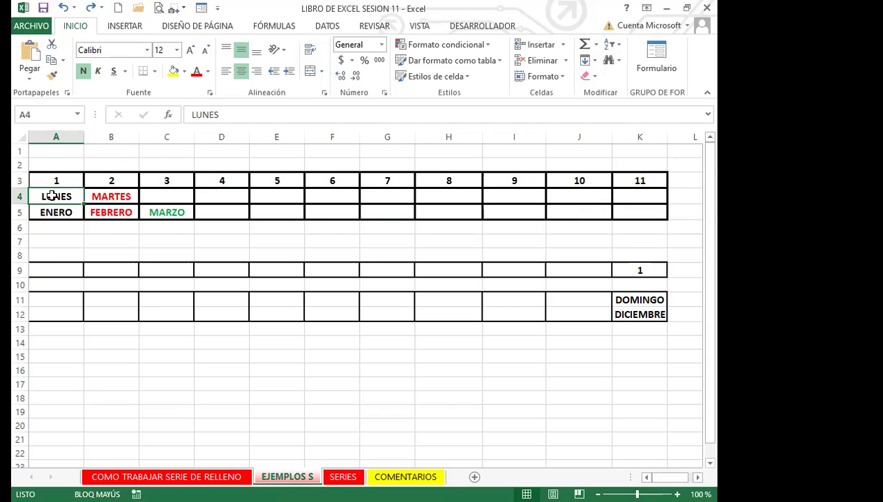
- Select the black and red pair LUNES–MARTES in A4:B4 and fill it to K4
drag(47, 198, 106, 195)
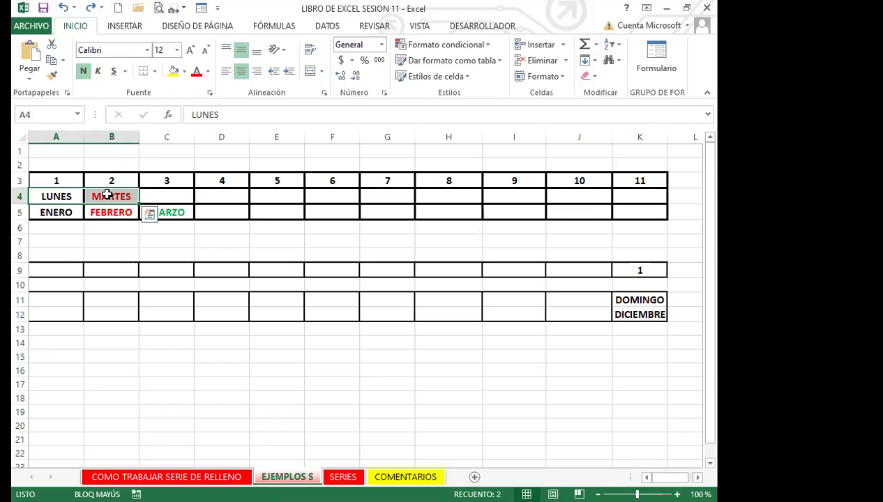
click(67, 198)
click(114, 197)
click(71, 197)
click(112, 198)
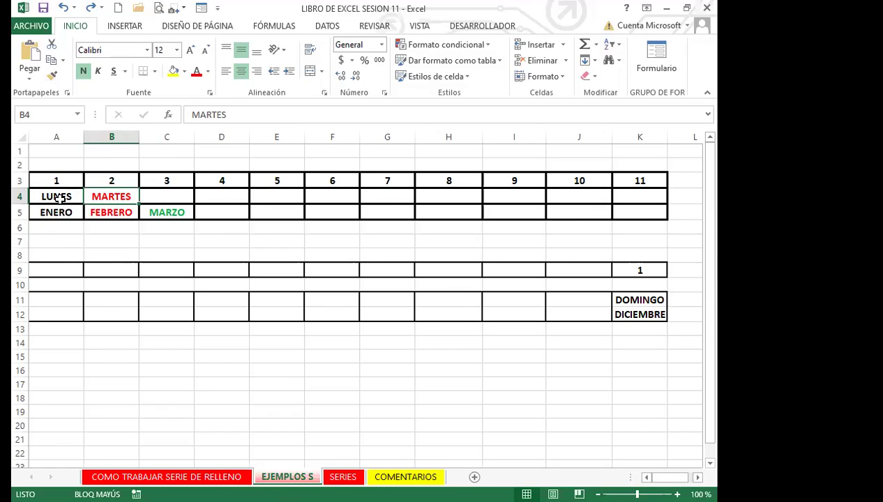
drag(61, 196, 109, 194)
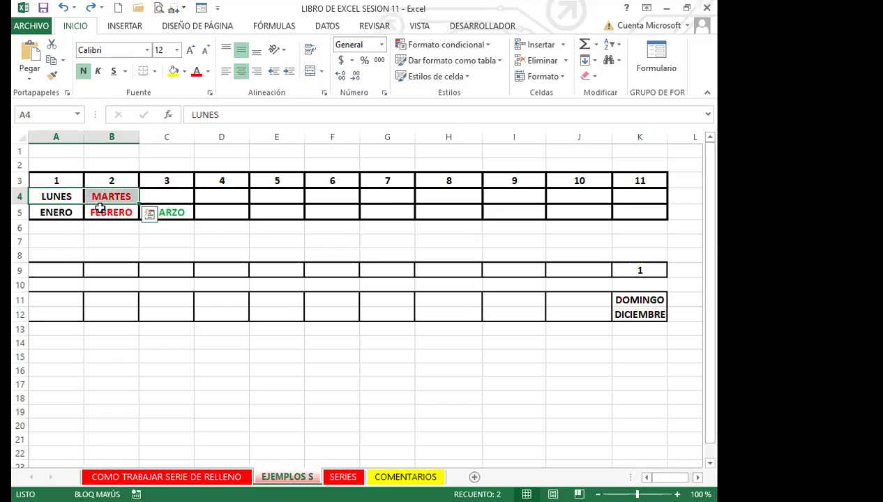
drag(139, 204, 177, 202)
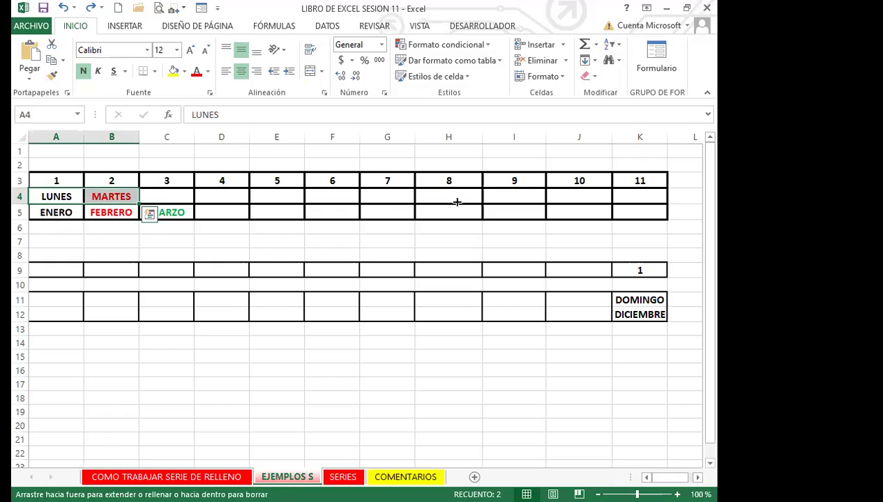
drag(645, 206, 645, 207)
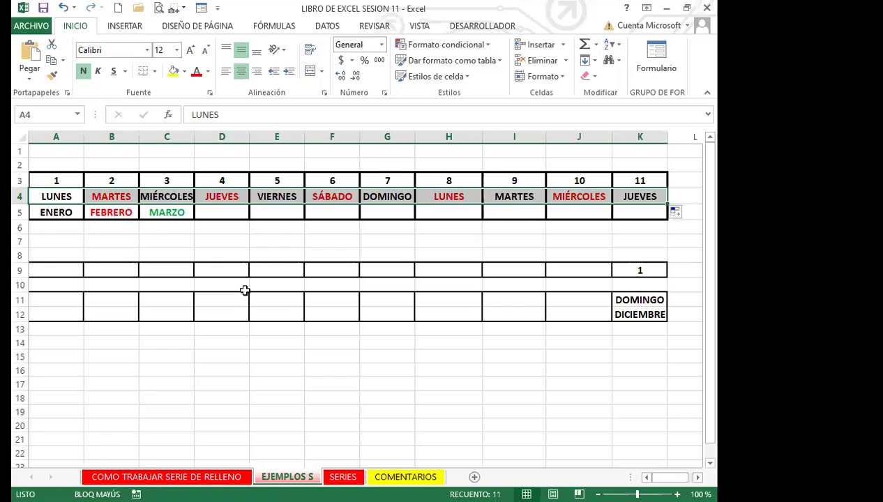
- Check MIÉRCOLES, JUEVES and VIERNES in C4:E4, then select months ENERO–MARZO in A5:C5
click(162, 201)
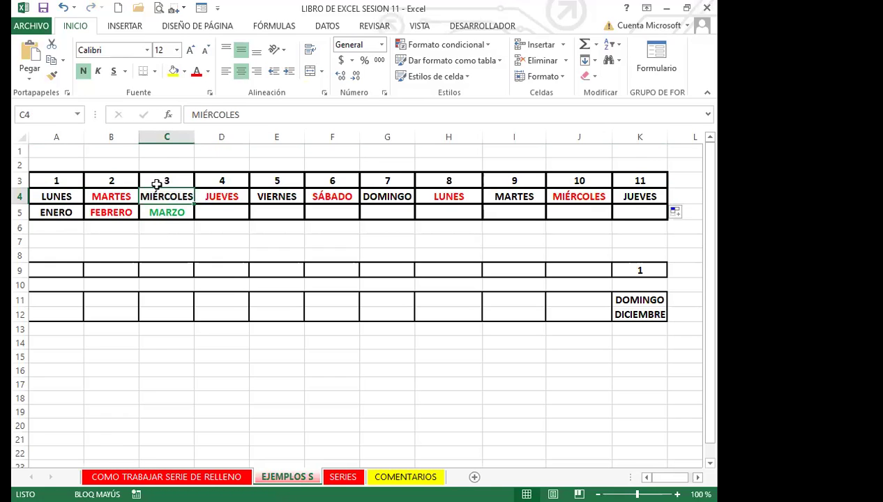
click(236, 197)
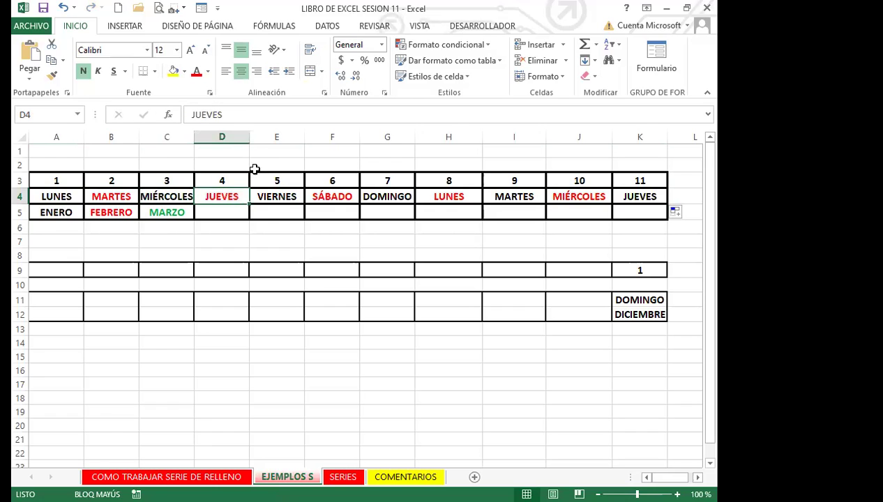
click(285, 196)
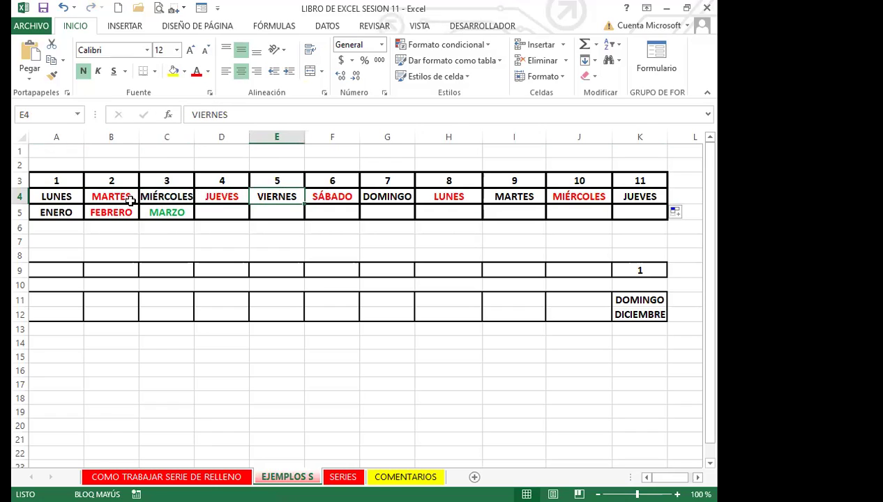
click(53, 212)
drag(87, 208, 165, 211)
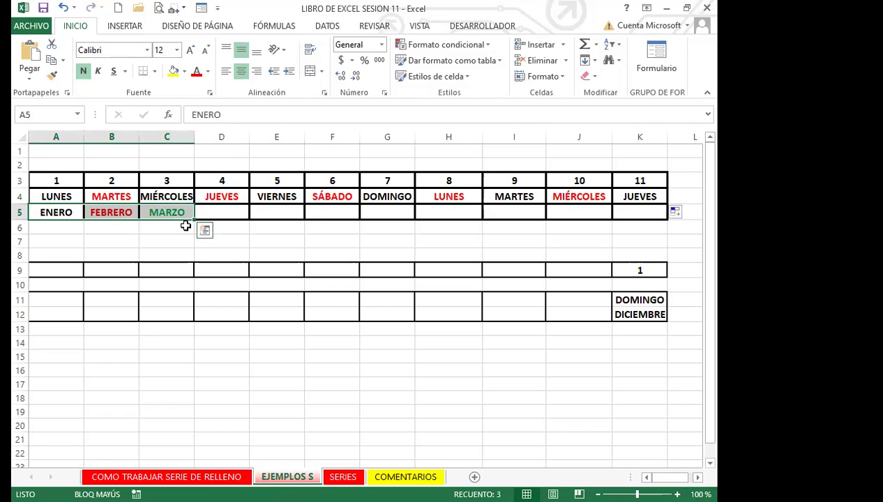
drag(195, 219, 660, 222)
click(212, 213)
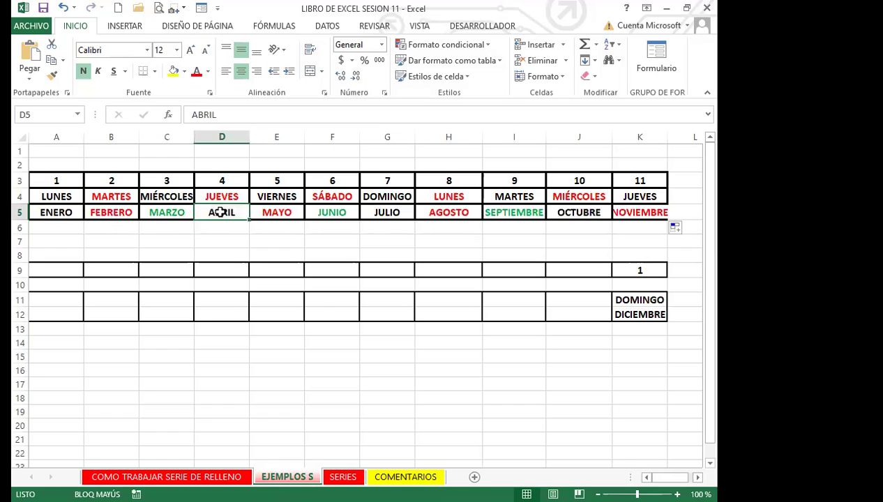
click(282, 212)
click(334, 212)
click(387, 212)
click(448, 212)
click(530, 214)
click(178, 478)
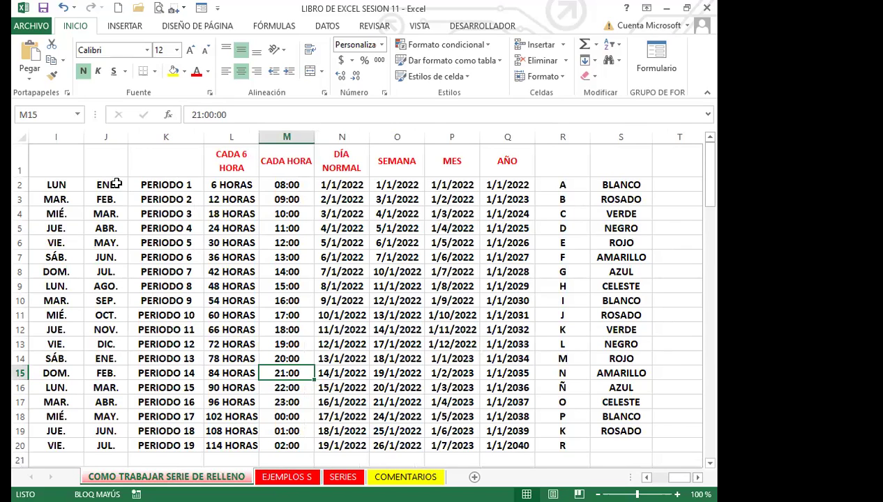
click(311, 478)
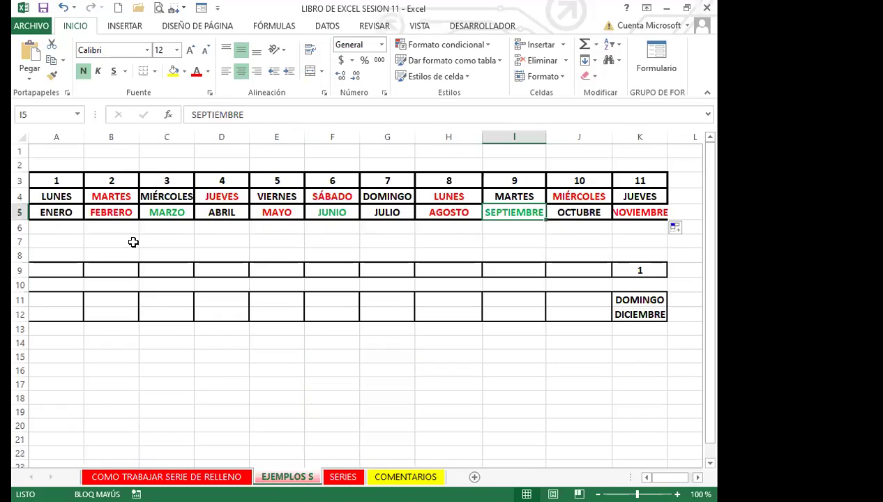
click(119, 211)
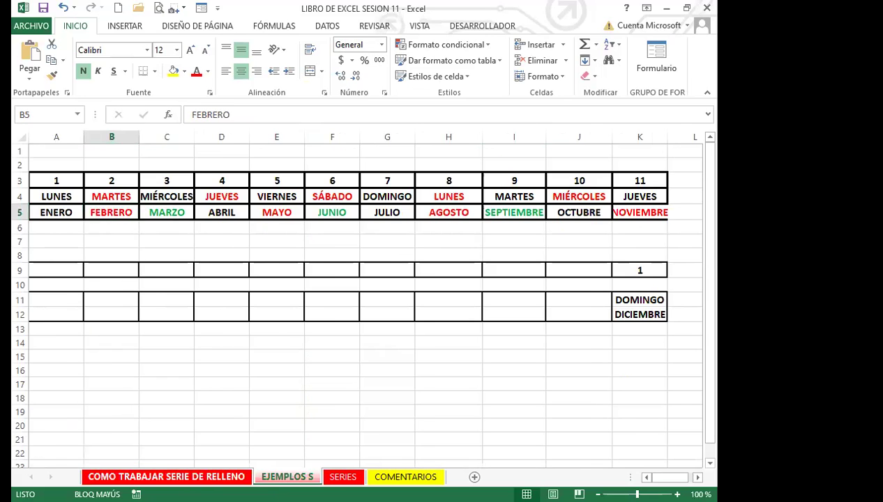
click(147, 477)
click(106, 214)
ctrl+click(108, 258)
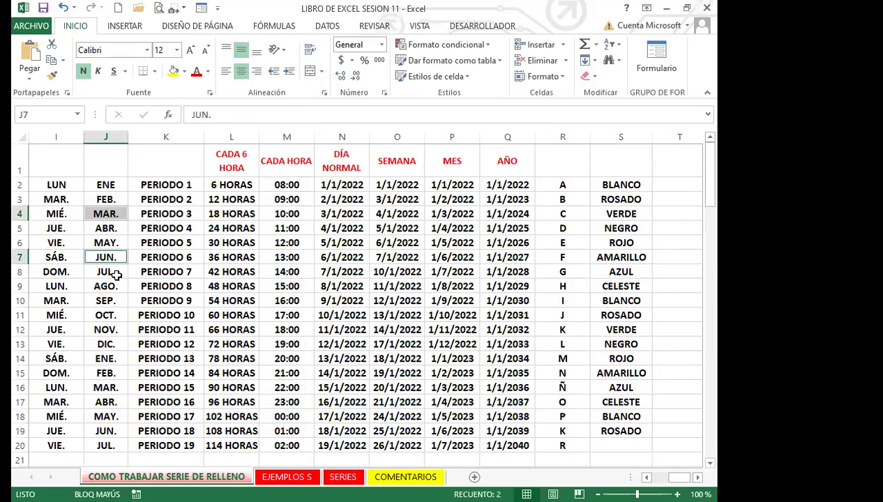
ctrl+click(112, 315)
ctrl+click(111, 357)
ctrl+click(120, 403)
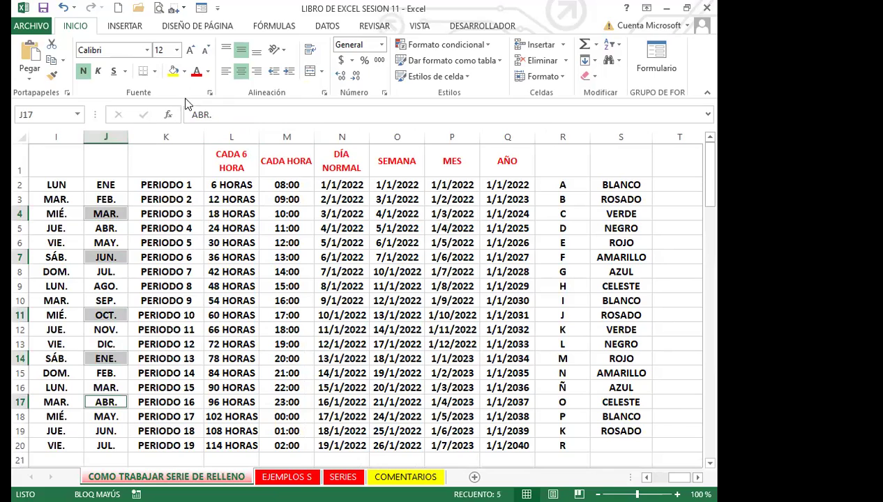
click(199, 72)
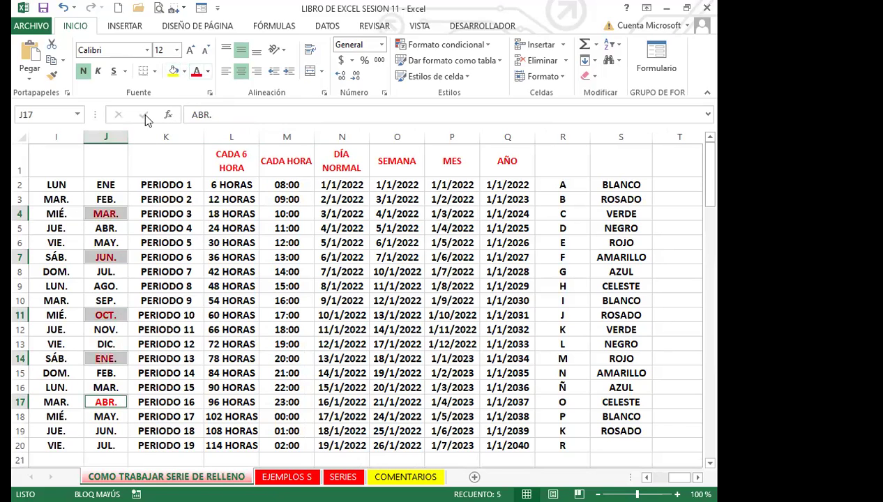
click(95, 197)
ctrl+click(106, 243)
ctrl+click(106, 300)
ctrl+click(107, 329)
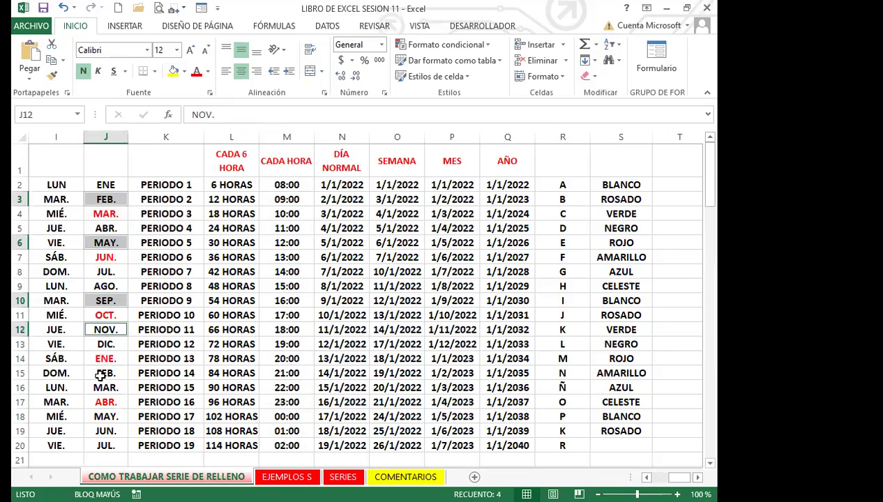
ctrl+click(106, 373)
click(293, 477)
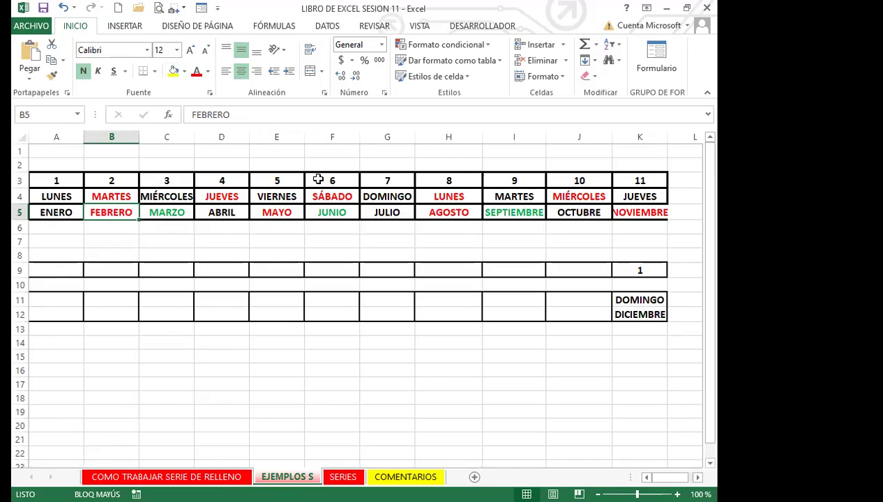
drag(671, 139, 674, 138)
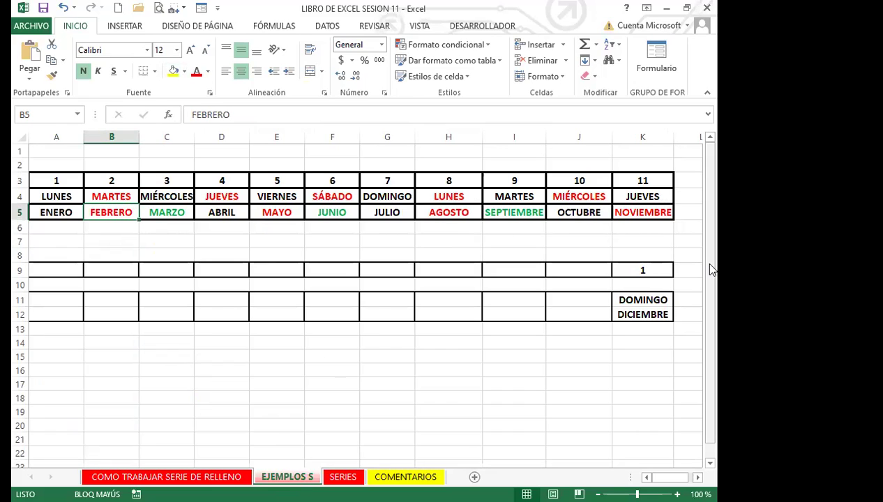
click(277, 213)
click(333, 212)
click(390, 215)
click(475, 217)
click(512, 215)
click(568, 213)
click(640, 213)
click(102, 215)
click(173, 212)
click(224, 213)
click(279, 213)
click(332, 213)
click(410, 215)
click(460, 213)
click(516, 213)
click(578, 213)
click(642, 212)
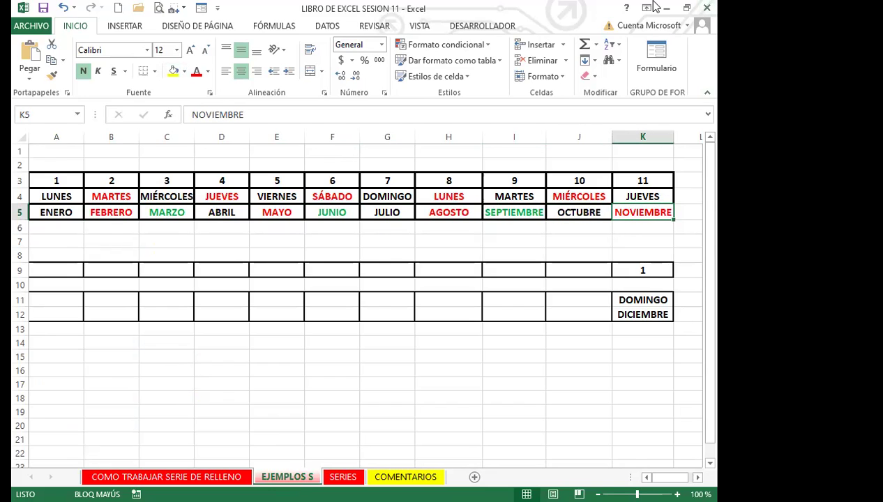
click(647, 271)
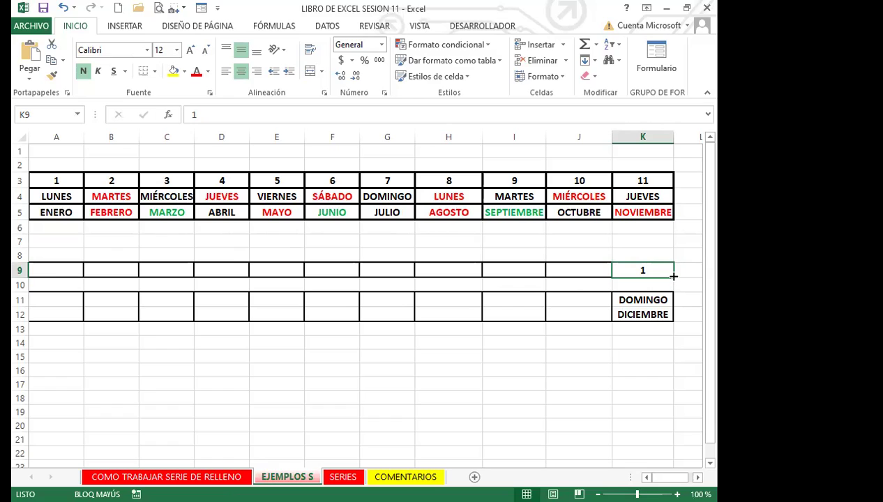
- Fill row 9 leftward from the 1 in K9 to A9 as a counting series
drag(673, 277, 33, 283)
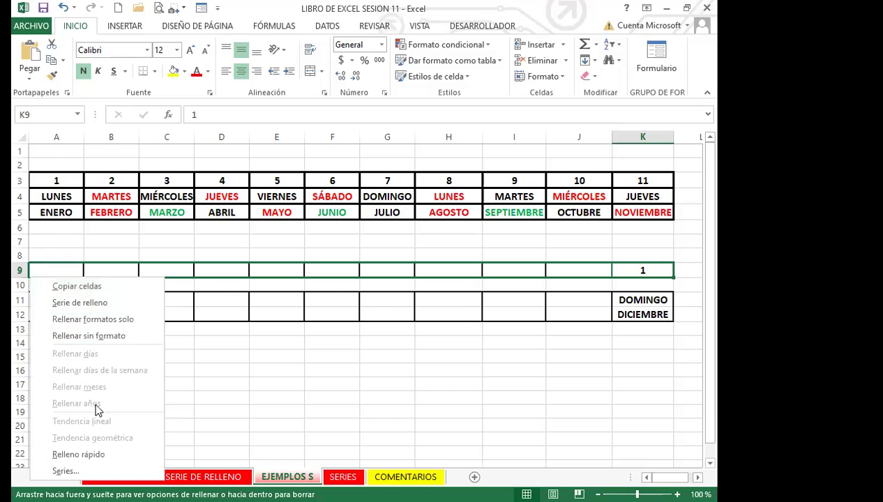
click(82, 304)
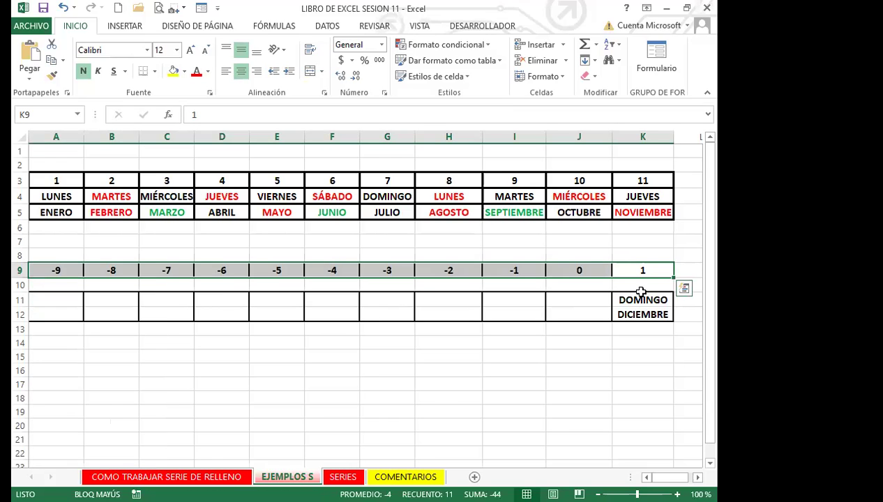
click(578, 270)
click(636, 271)
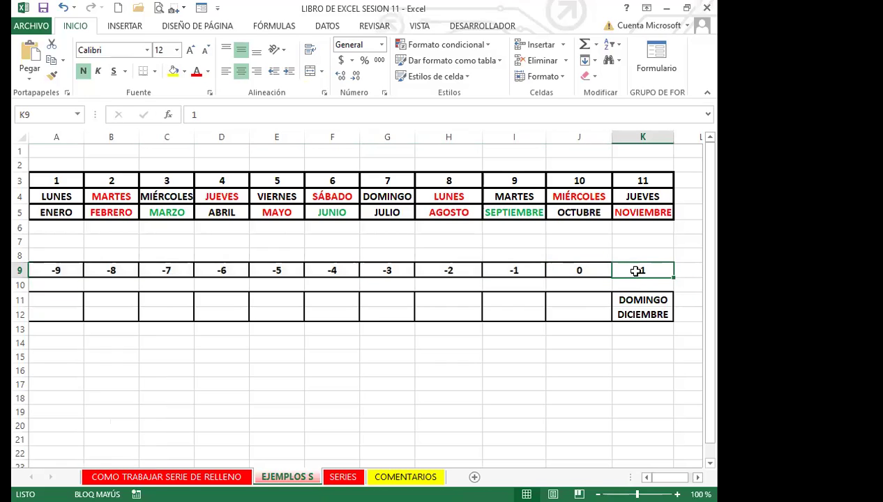
- Check row 9's values from 0 in J9 down to -9 in A9
click(565, 270)
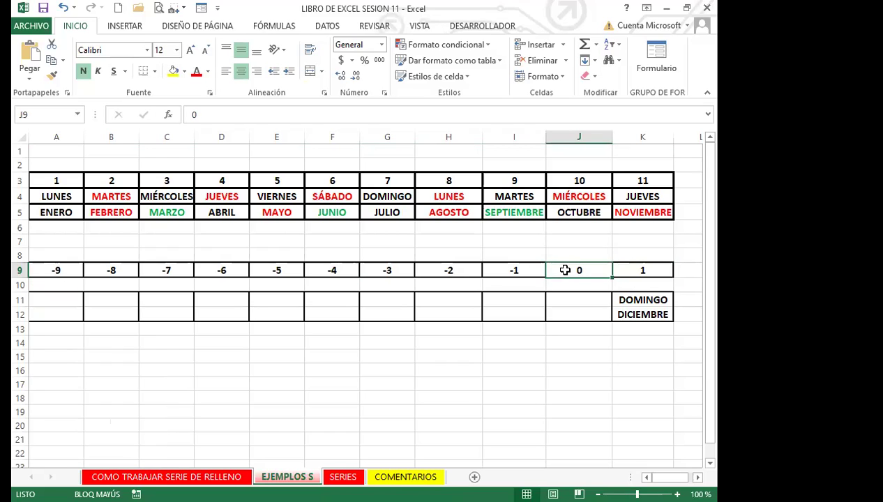
click(520, 271)
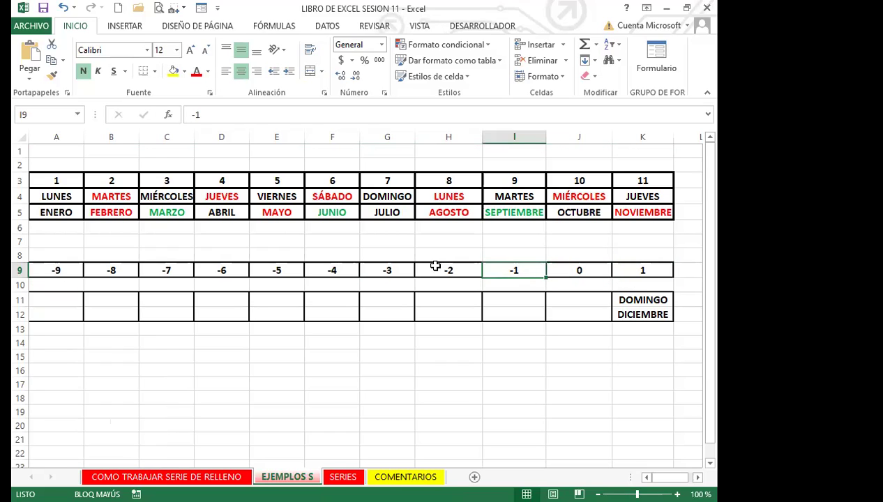
click(443, 269)
click(387, 268)
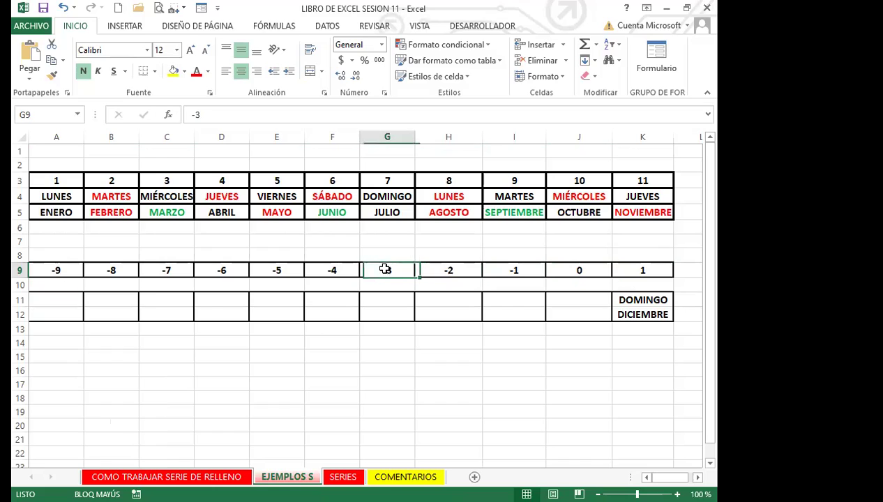
click(335, 271)
drag(276, 270, 222, 271)
drag(74, 271, 87, 271)
click(56, 270)
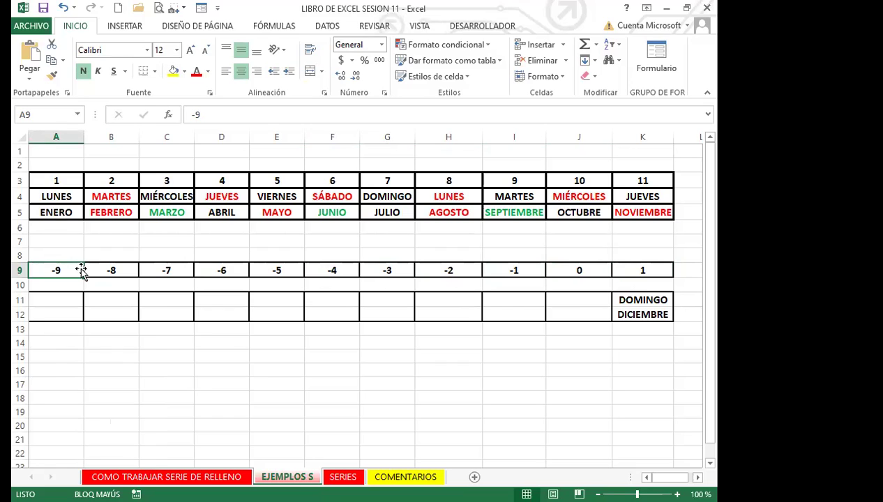
click(636, 269)
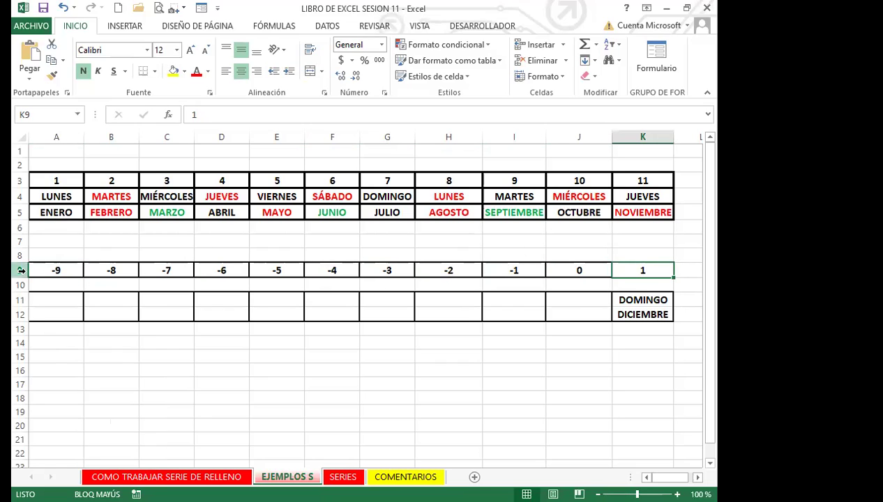
click(649, 212)
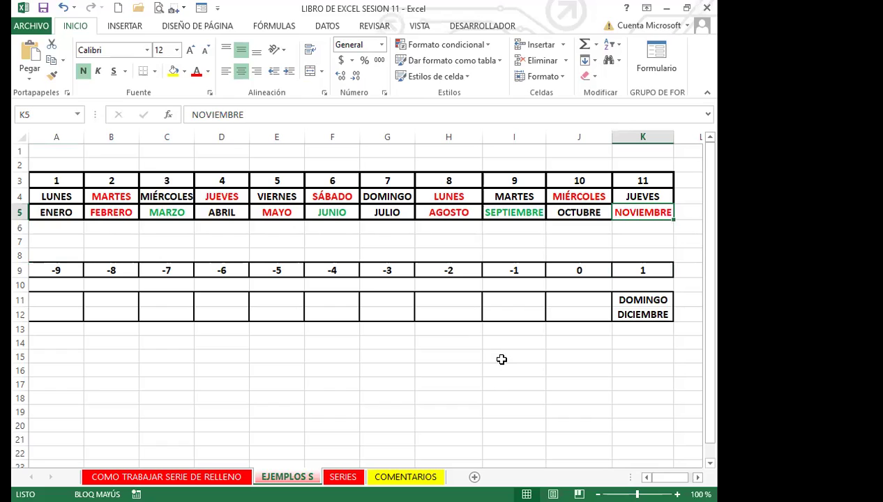
- Fill row 11 leftward from DOMINGO in K11 across to column A
click(656, 304)
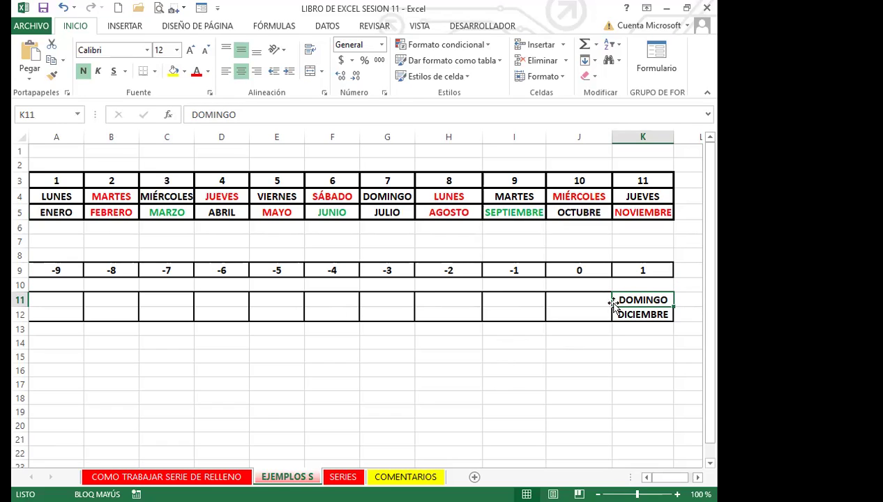
click(573, 300)
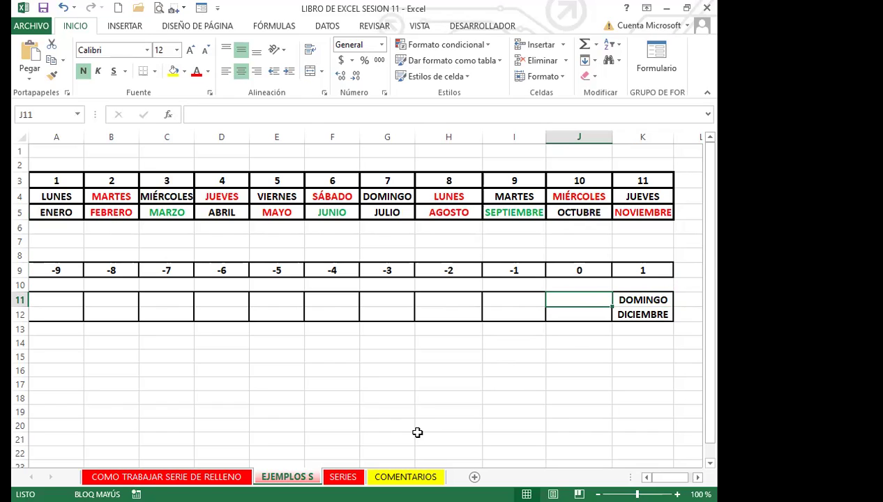
click(636, 296)
drag(674, 305, 46, 299)
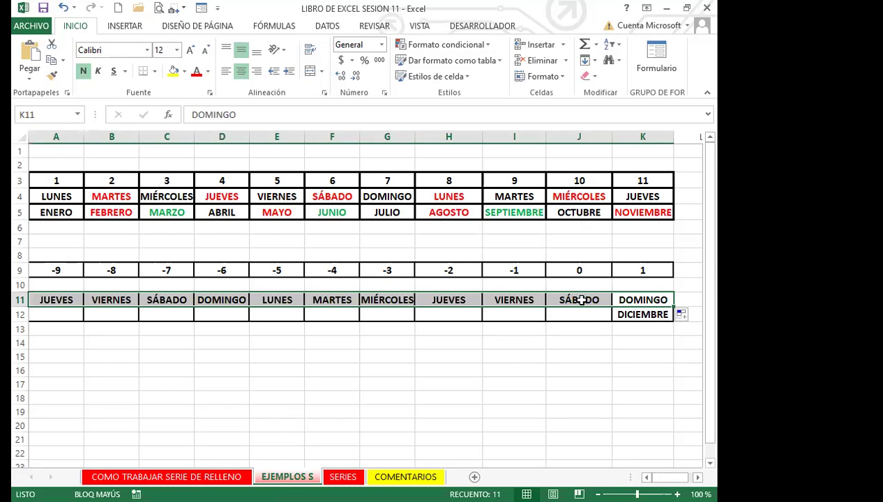
- Check the weekdays filled into row 11, down to JUEVES in A11
click(636, 299)
click(565, 299)
click(522, 299)
click(431, 299)
click(381, 299)
click(328, 300)
click(268, 299)
click(213, 299)
click(176, 299)
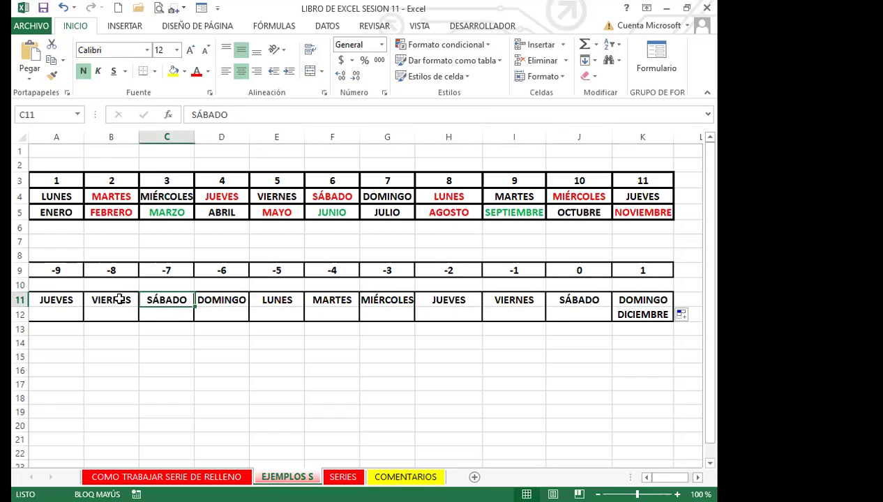
click(119, 300)
click(34, 298)
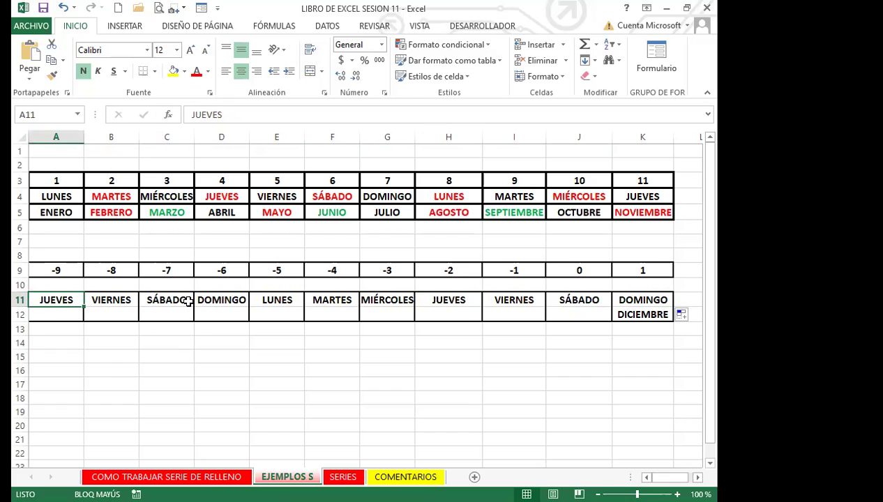
- Select DICIEMBRE in cell K12
click(631, 316)
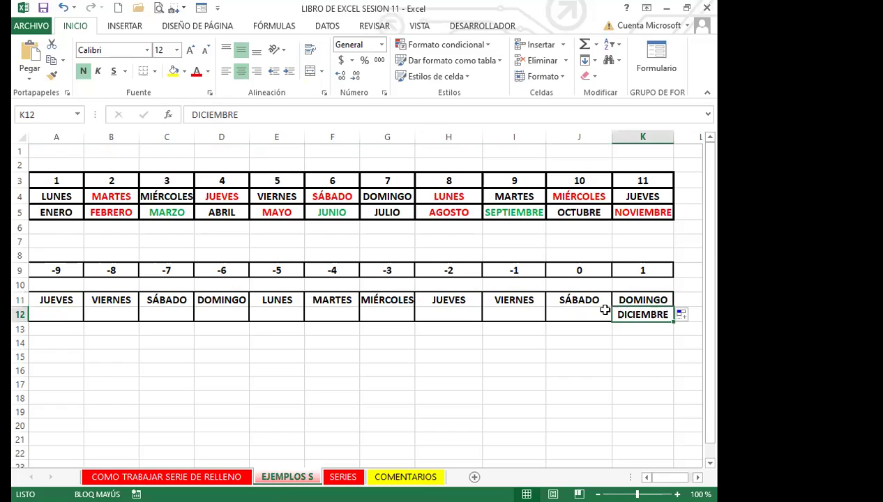
click(576, 313)
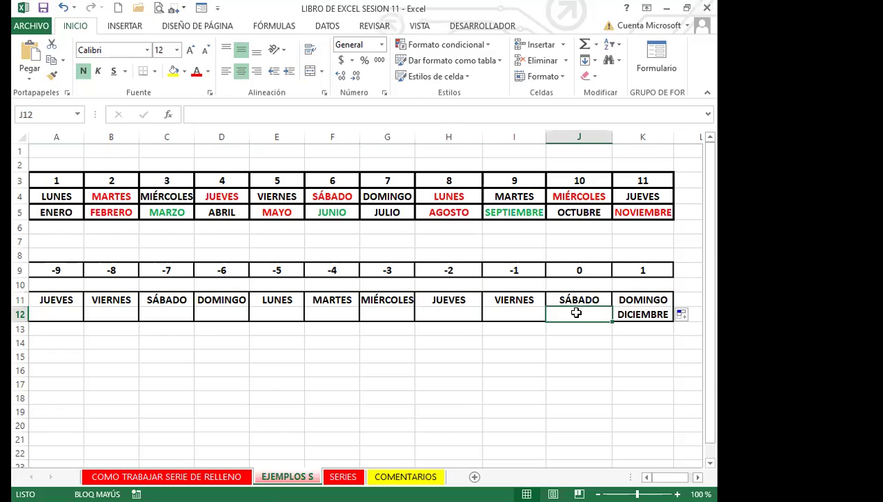
click(636, 312)
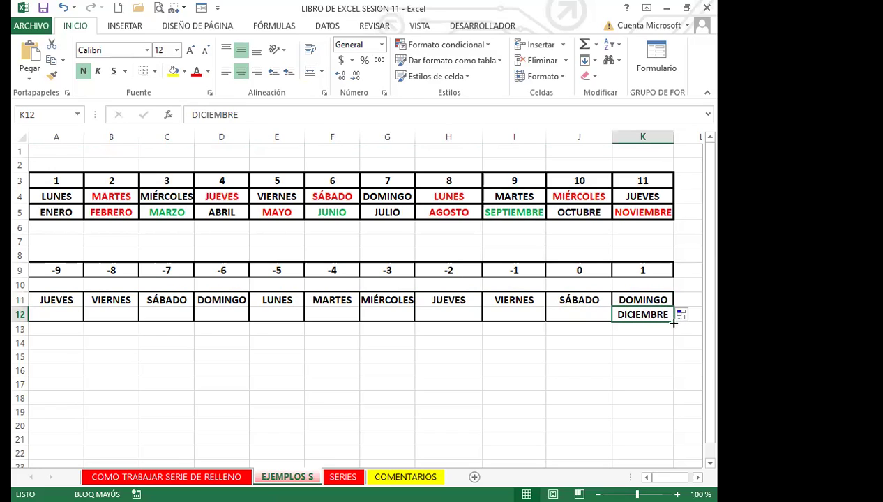
- Fill row 12 leftward from DICIEMBRE in K12 to A12, then select A9:K12
drag(674, 323, 21, 326)
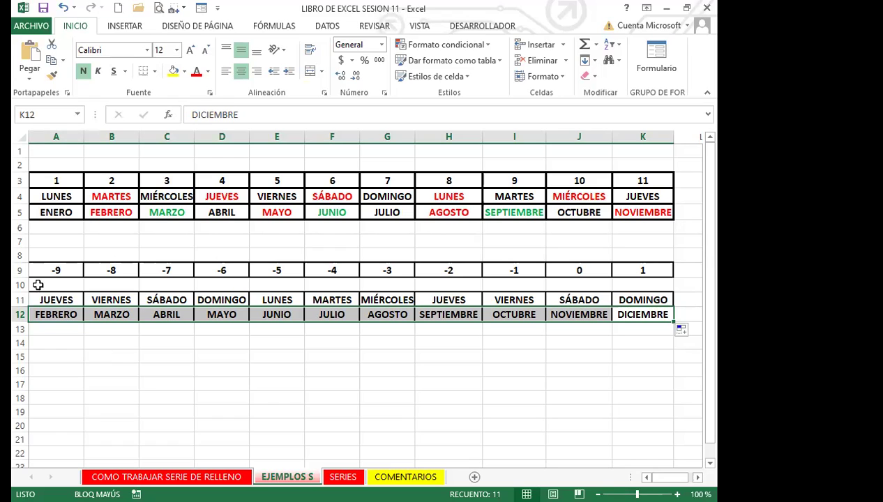
drag(43, 302, 643, 302)
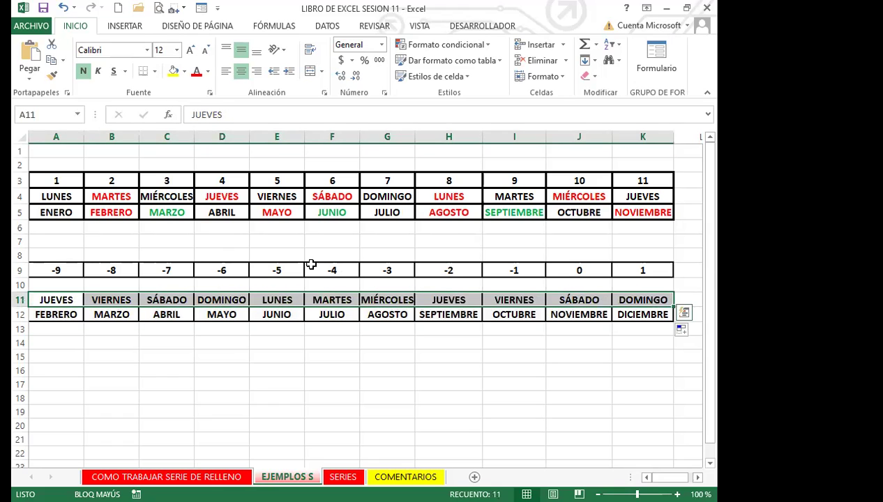
drag(55, 271, 643, 313)
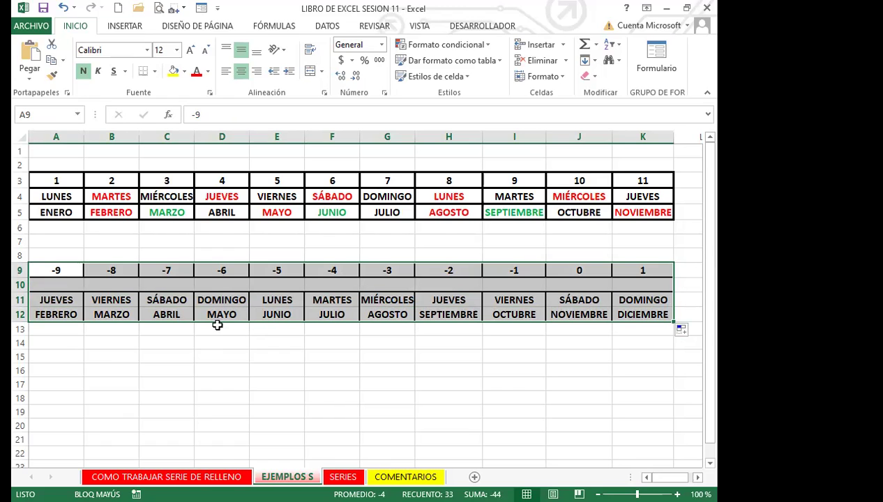
drag(675, 325, 643, 445)
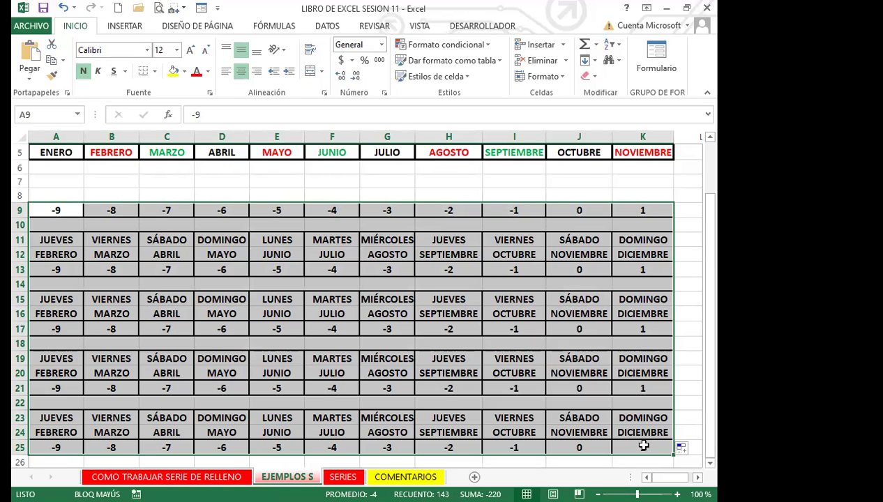
click(566, 443)
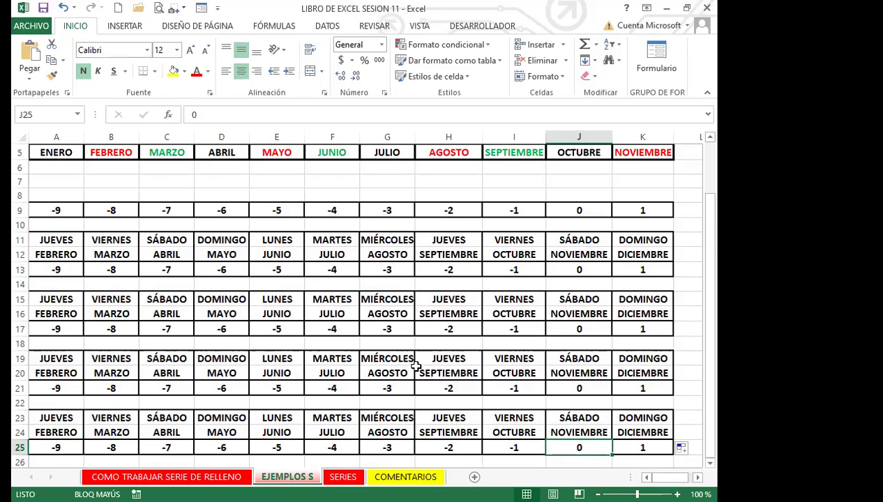
click(153, 388)
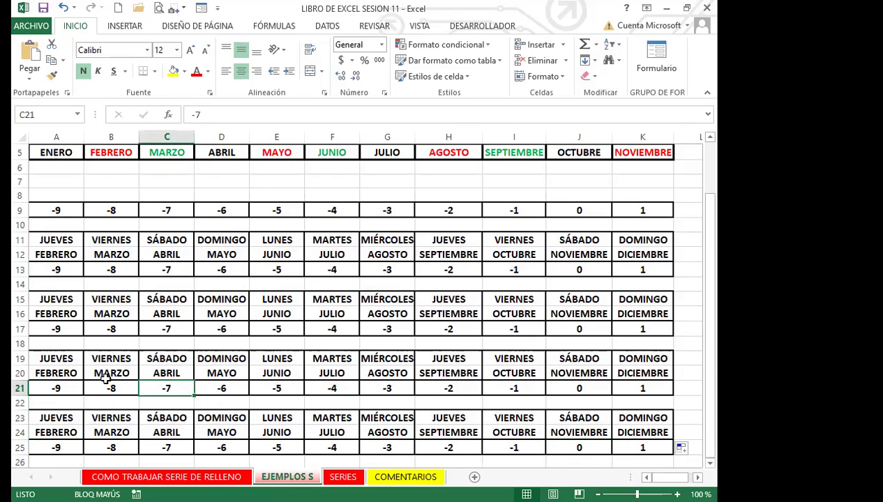
click(170, 243)
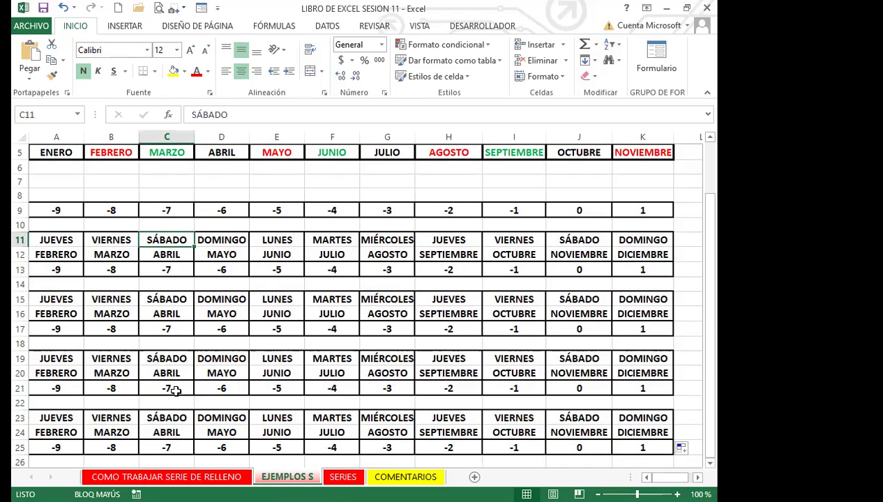
click(57, 299)
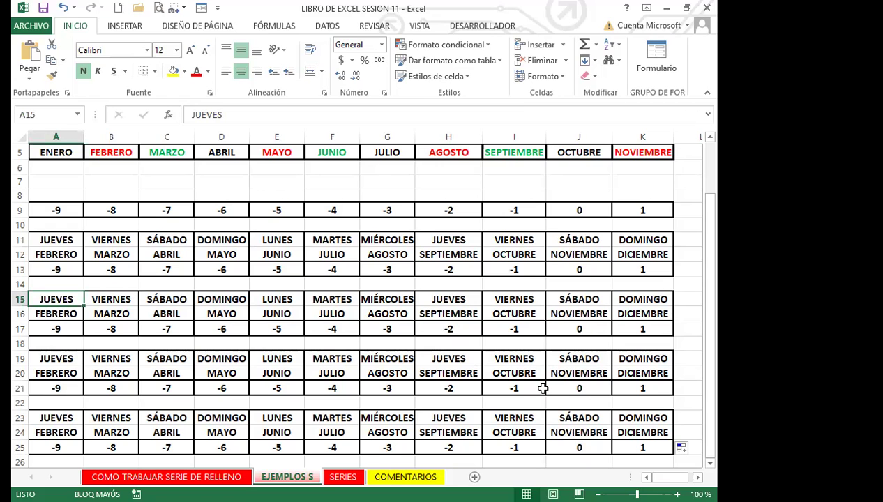
key(ctrl+z)
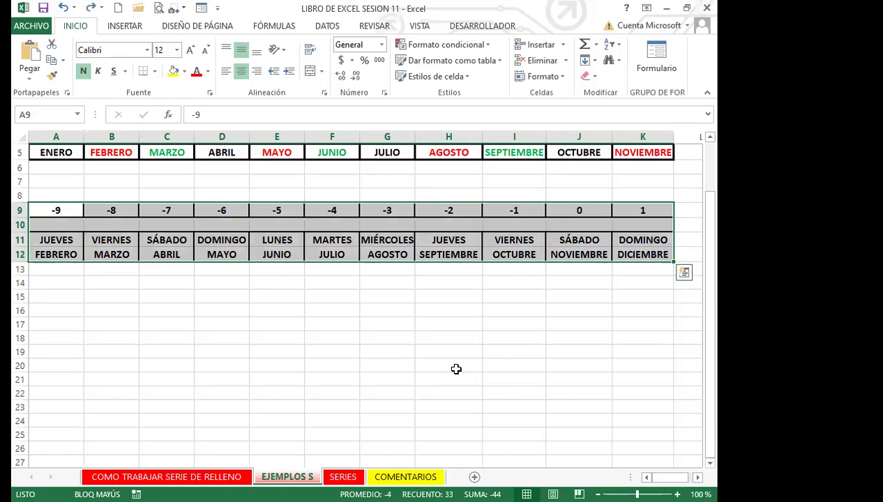
drag(48, 203, 660, 262)
drag(671, 296, 660, 425)
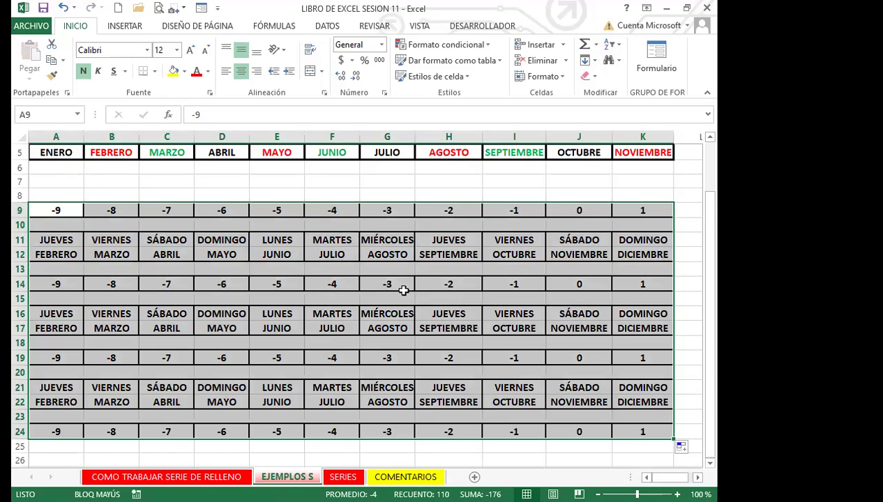
drag(434, 209, 437, 229)
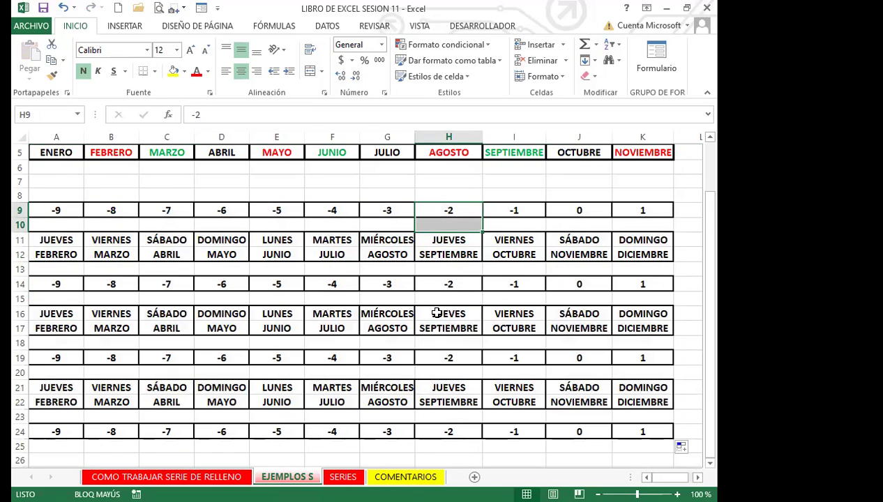
key(ctrl+z)
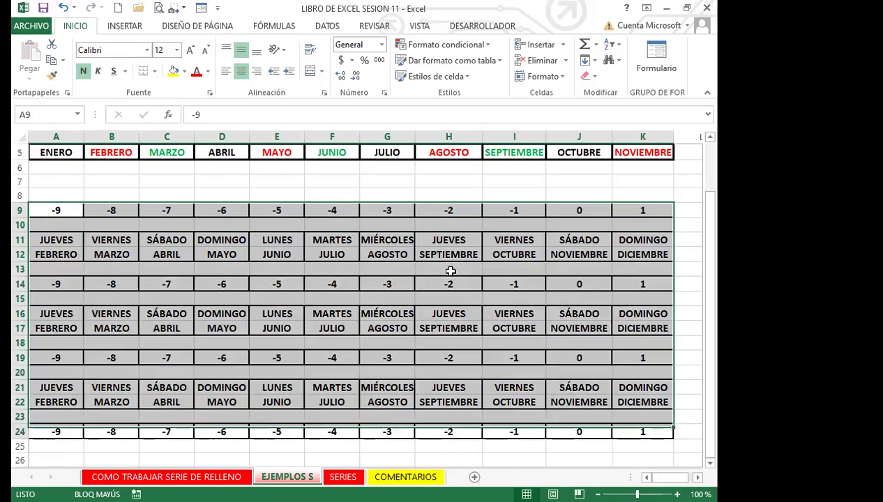
click(394, 306)
scroll(430, 379, up, 2)
scroll(494, 374, down, 2)
scroll(502, 397, up, 2)
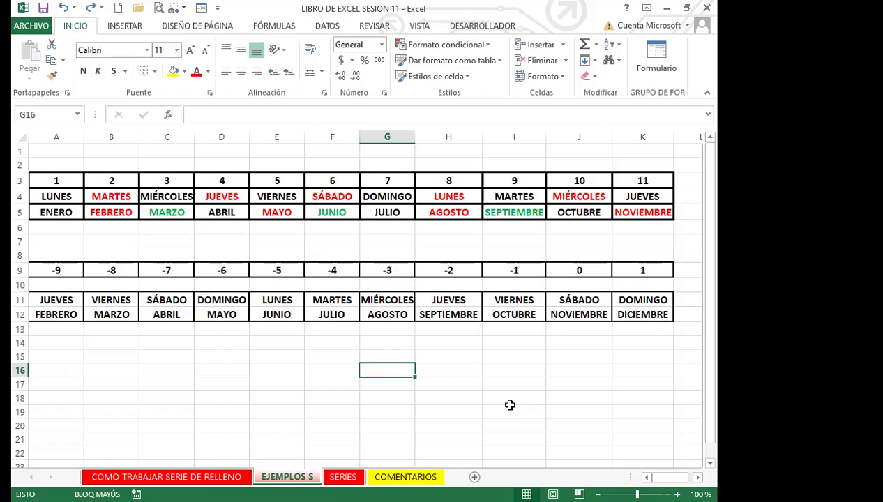
- Enter 1 and 2 in G16:G17 and drag the 1, 2, blank pattern to row 29
text(1)
key(Return)
text(2)
key(Return)
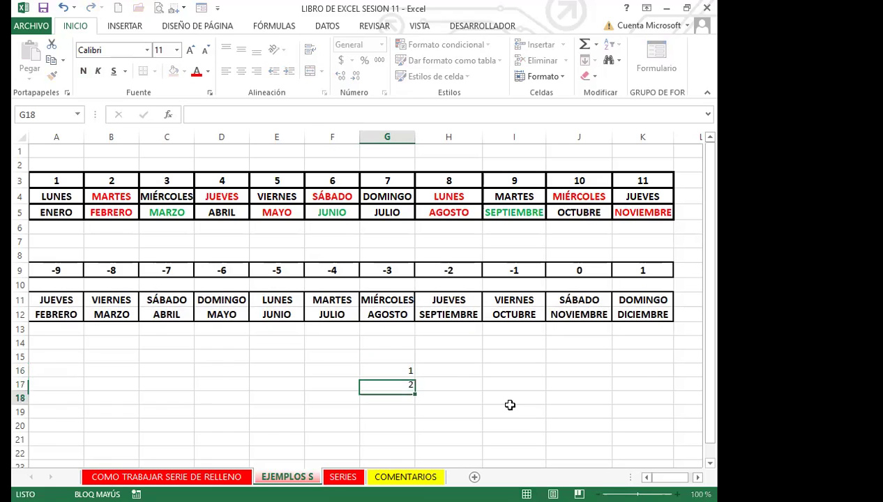
mouse_move(398, 369)
mouse_down()
mouse_move(397, 409)
mouse_move(414, 409)
mouse_move(387, 301)
mouse_move(405, 364)
mouse_up()
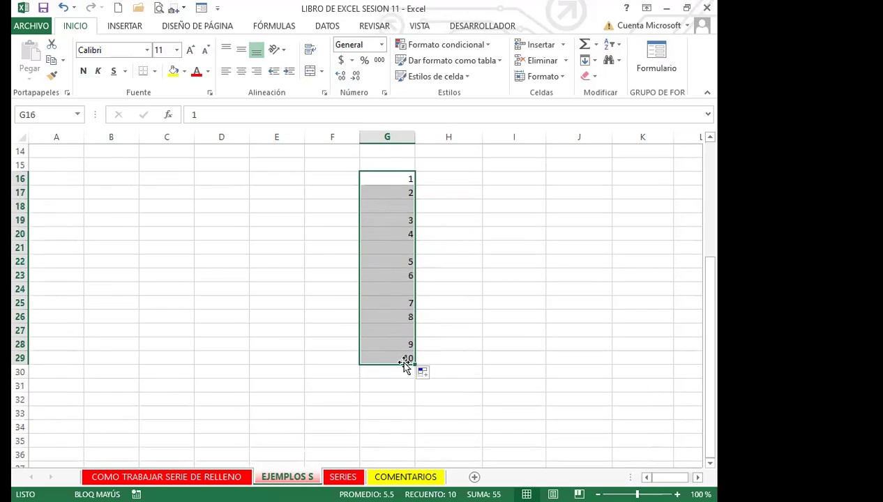
- Review the trial series and select G16:G30 to clear it
click(377, 207)
click(392, 248)
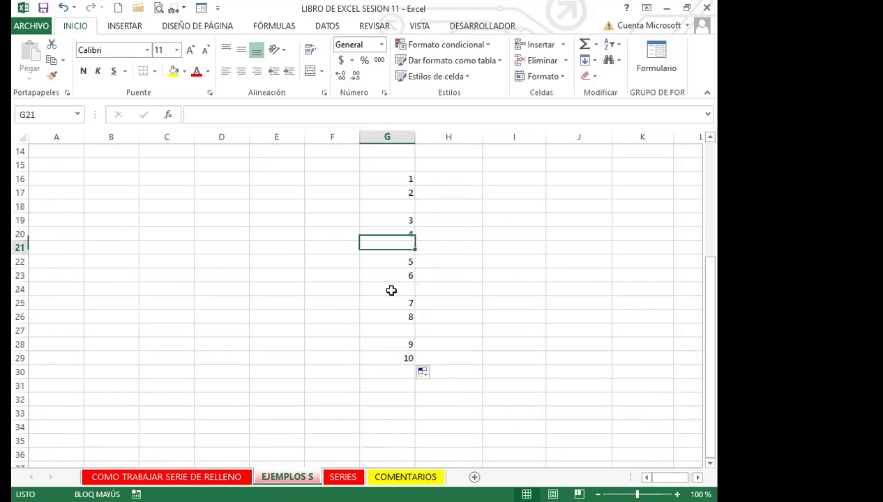
click(390, 331)
click(396, 375)
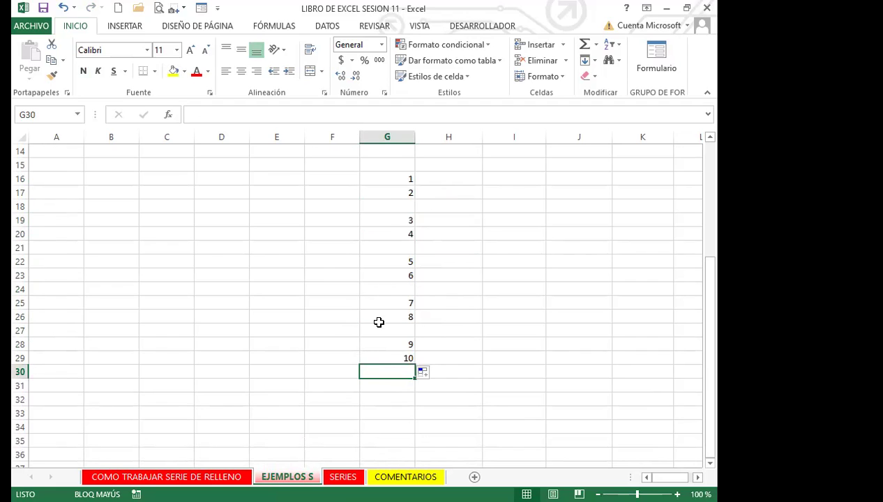
drag(389, 183, 385, 367)
scroll(377, 401, up, 5)
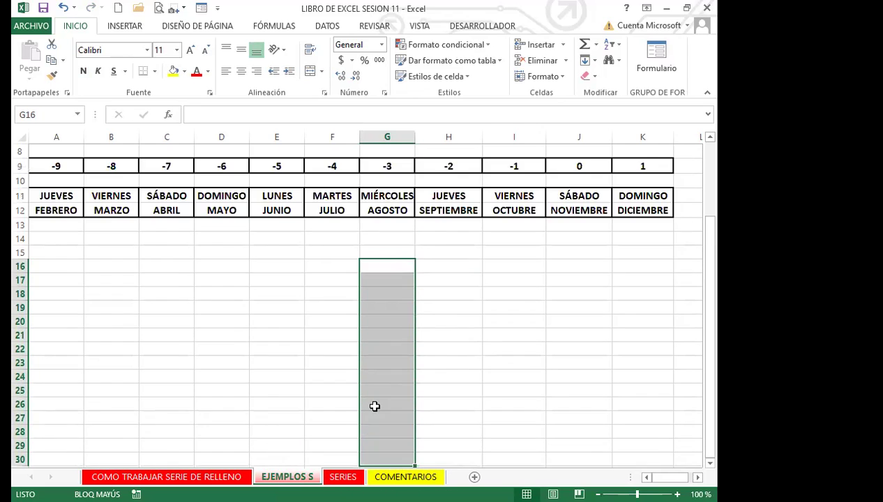
click(381, 341)
click(389, 314)
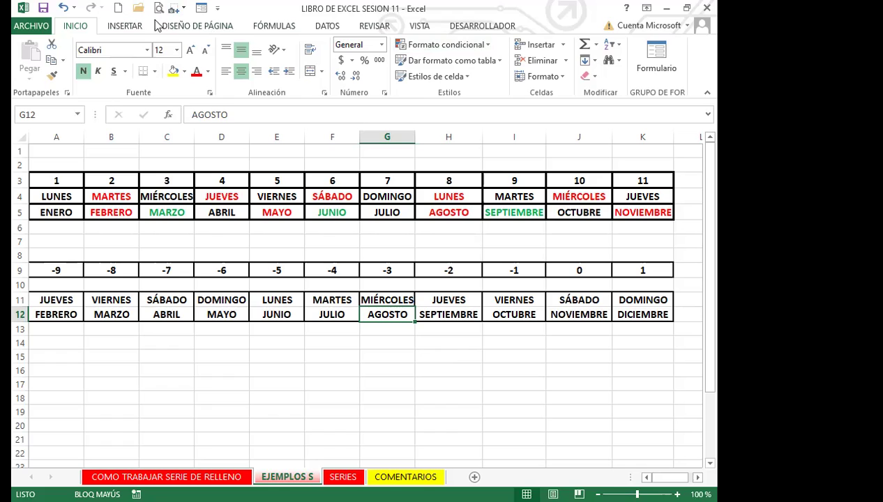
click(118, 7)
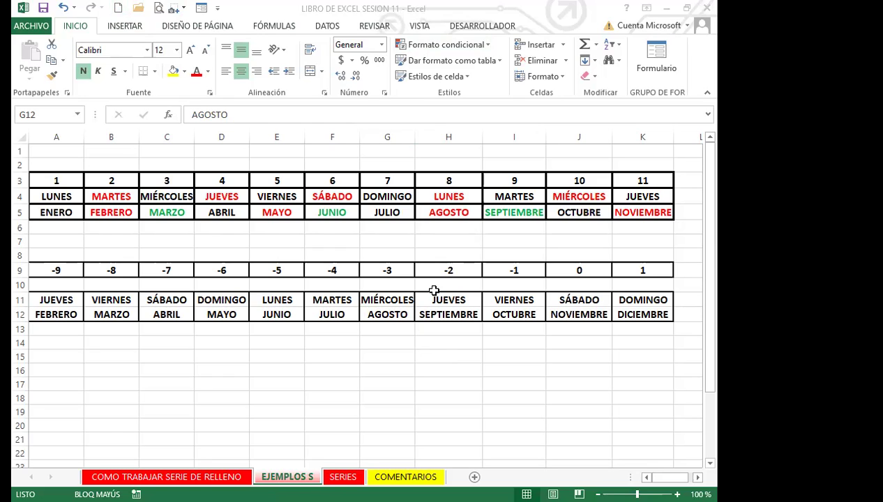
drag(433, 290, 434, 290)
click(339, 354)
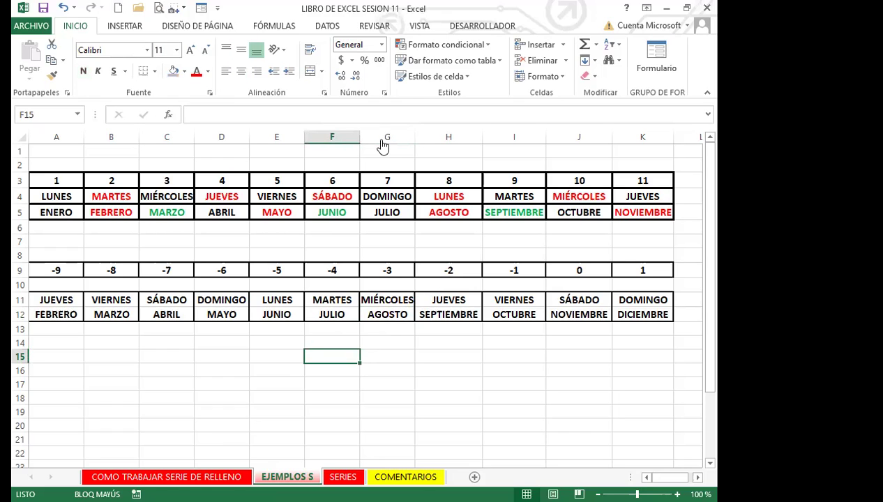
click(118, 199)
click(167, 213)
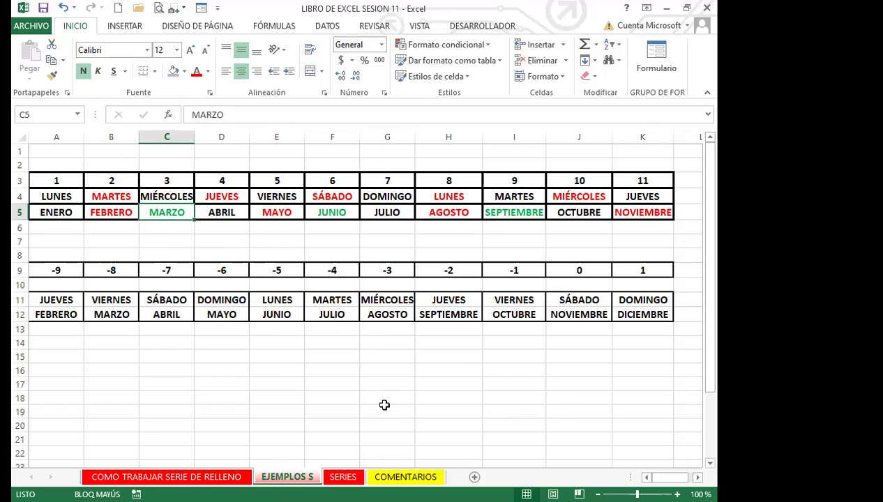
- Enter 1 and 2 in G16:G17 and extend the series to 7 in G22
click(371, 368)
text(1)
key(Return)
text(2)
key(Return)
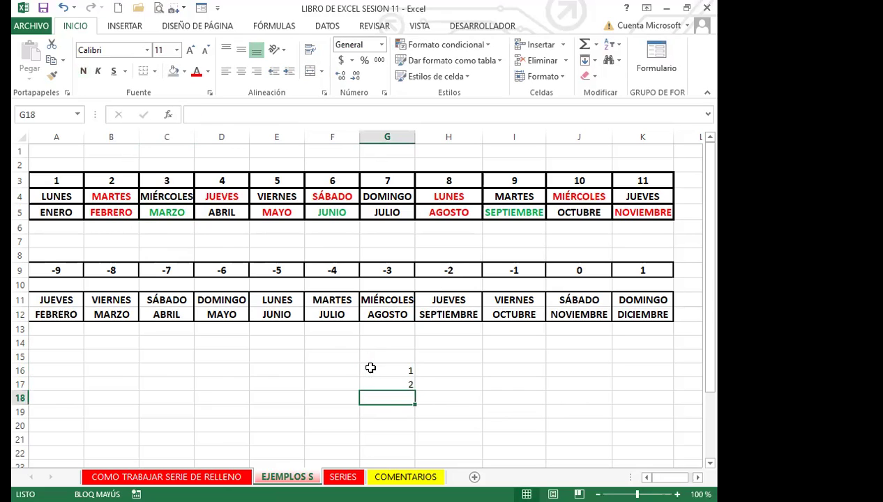
drag(370, 368, 405, 455)
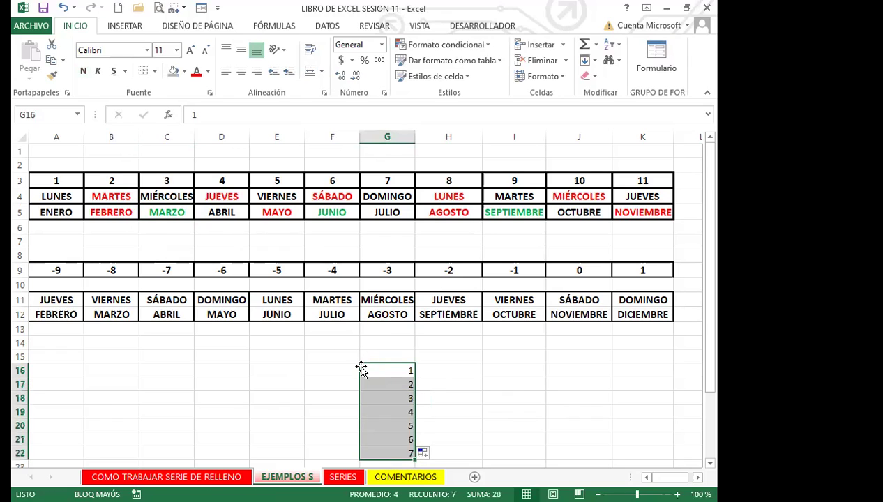
- Shade G17 red and G18 yellow with Fill Color
click(371, 369)
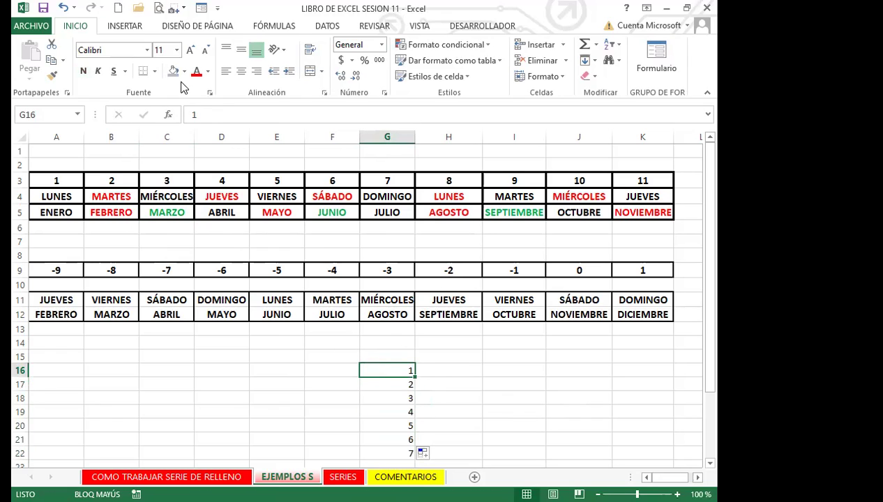
drag(391, 383, 390, 371)
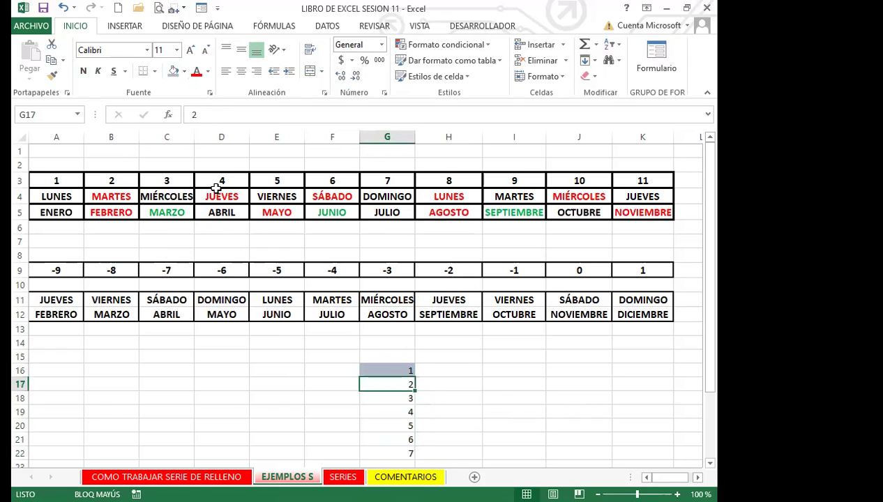
click(185, 71)
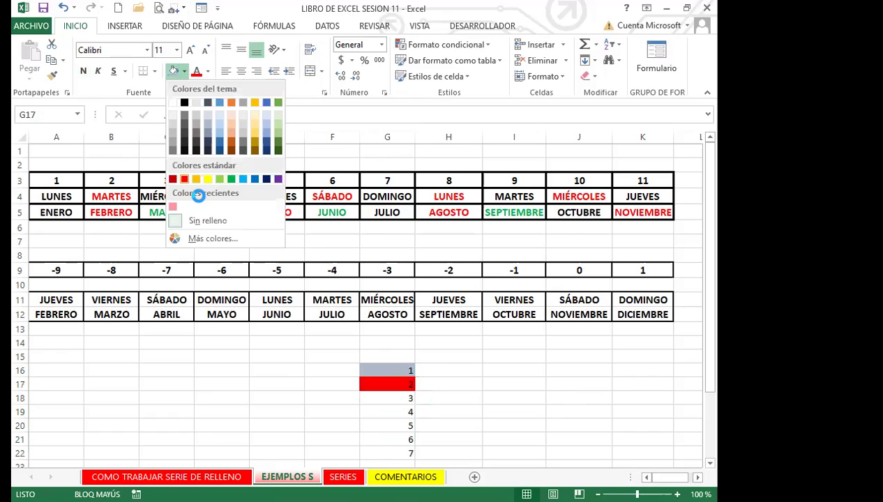
click(184, 179)
key(Down)
click(185, 73)
click(209, 180)
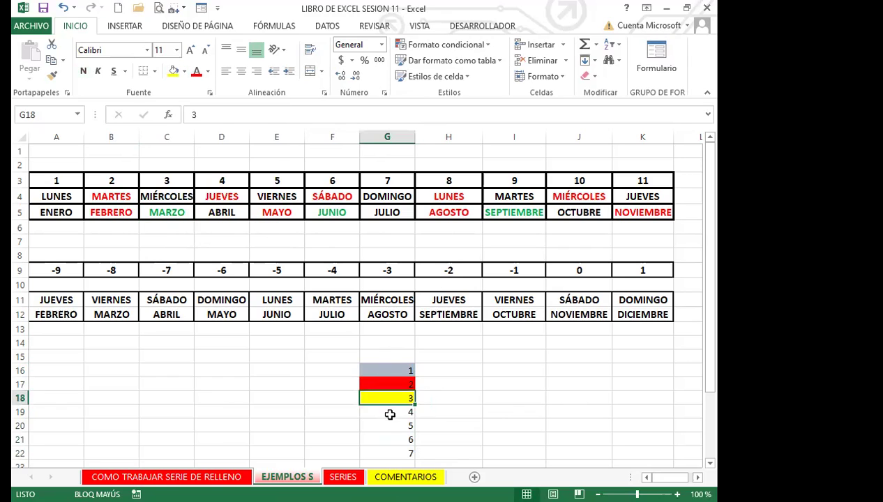
click(390, 414)
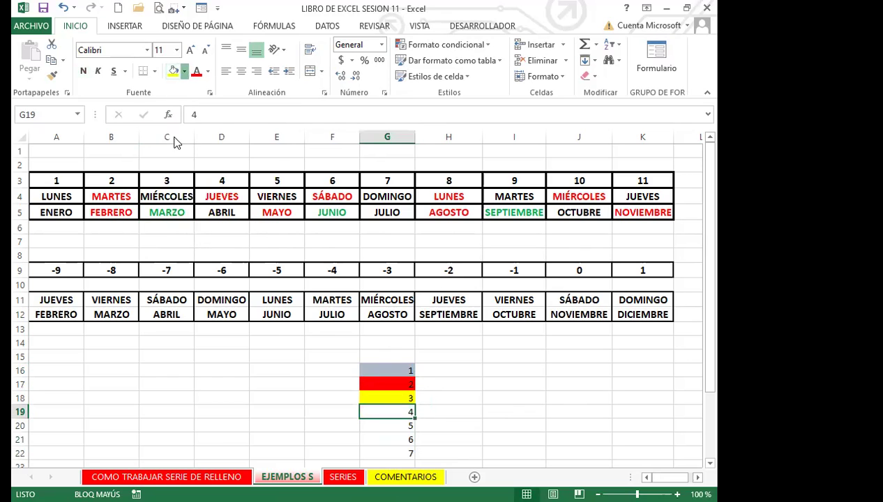
click(185, 73)
- Shade G19 light green and delete the numbers 5, 6, 7 from G20:G22
click(219, 179)
scroll(410, 396, down, 1)
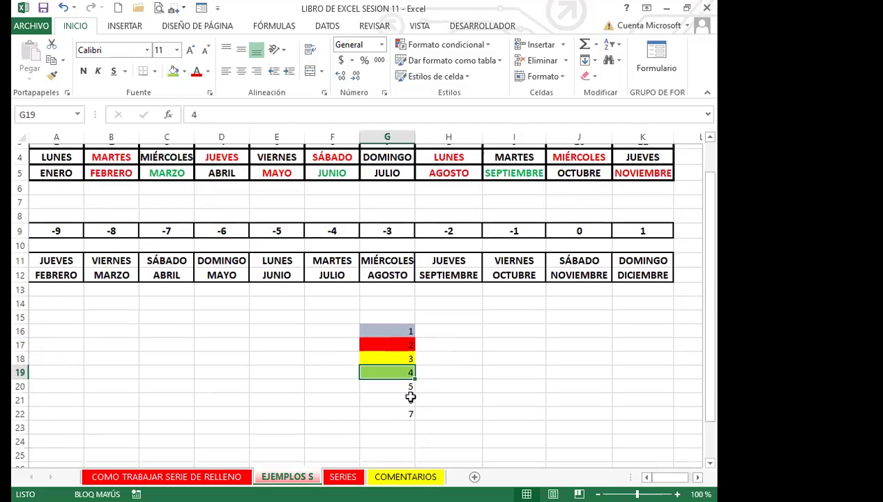
drag(392, 386, 395, 410)
key(Delete)
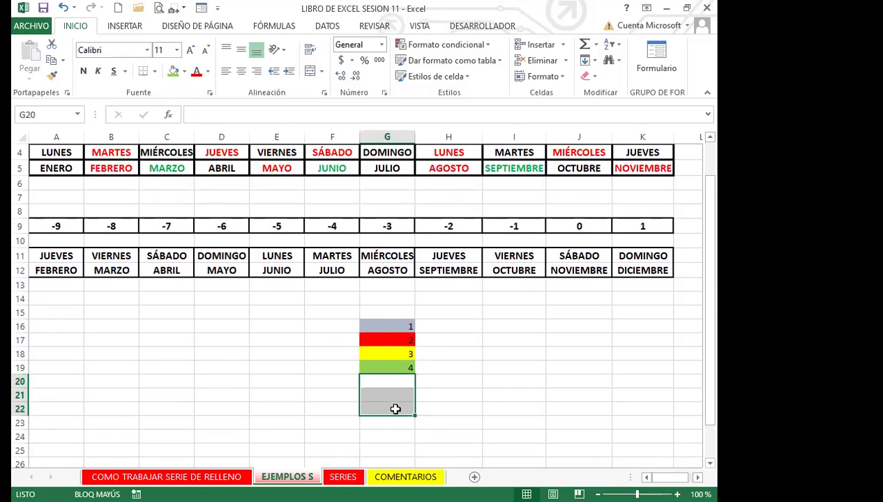
- Drag the coloured G16:G19 block down to G26
drag(374, 327, 373, 365)
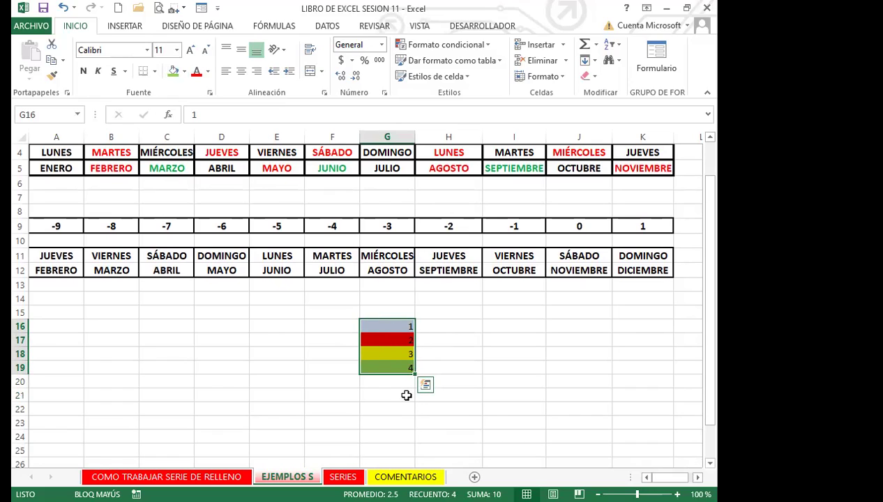
drag(415, 376, 415, 422)
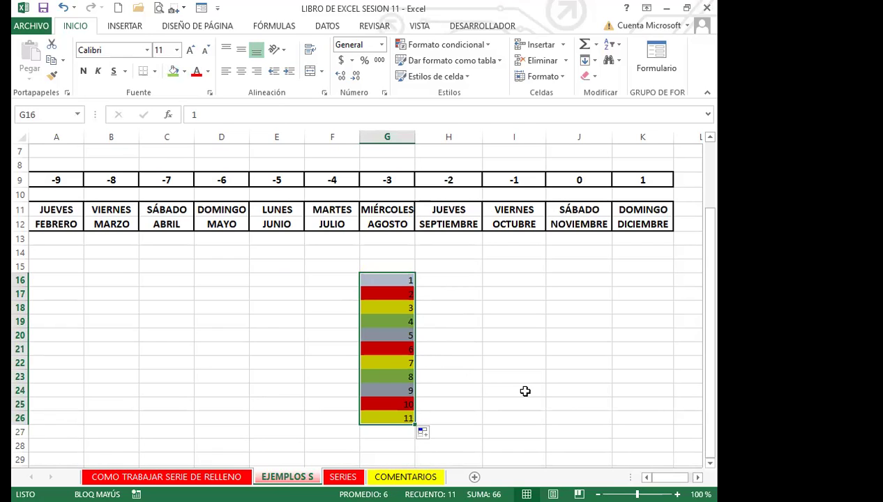
click(21, 210)
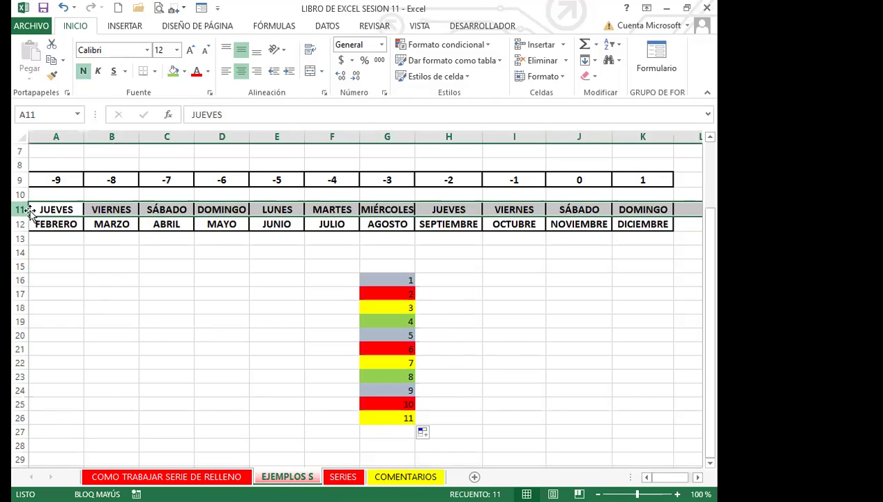
- Shade row 11 green and row 9 blue across the sheet
click(173, 71)
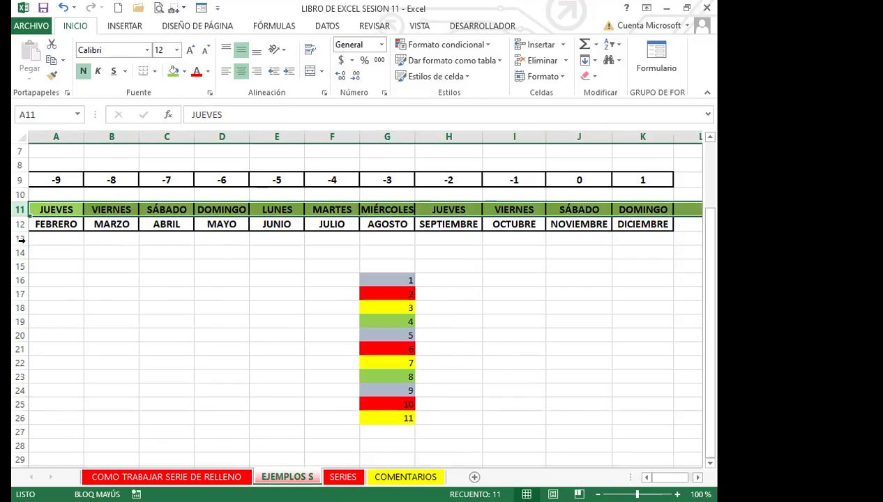
click(21, 179)
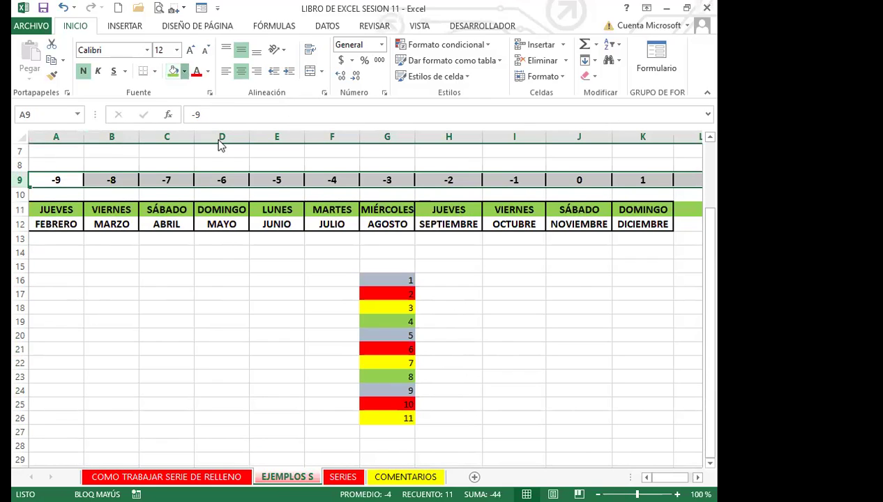
click(237, 314)
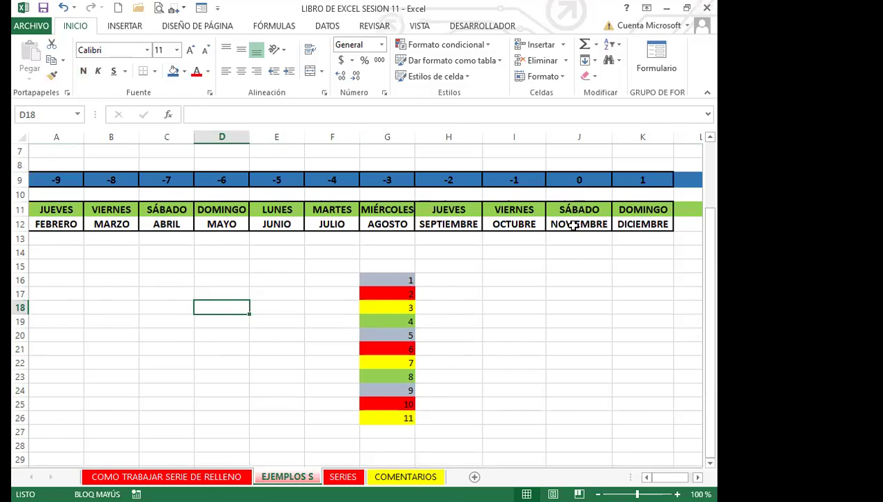
drag(389, 280, 383, 421)
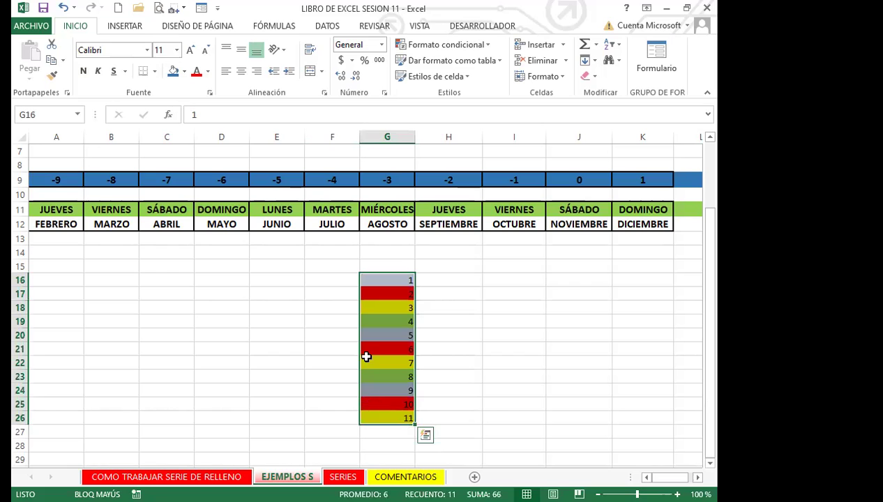
- Select various cells within the coloured 1–11 block to review it
click(373, 359)
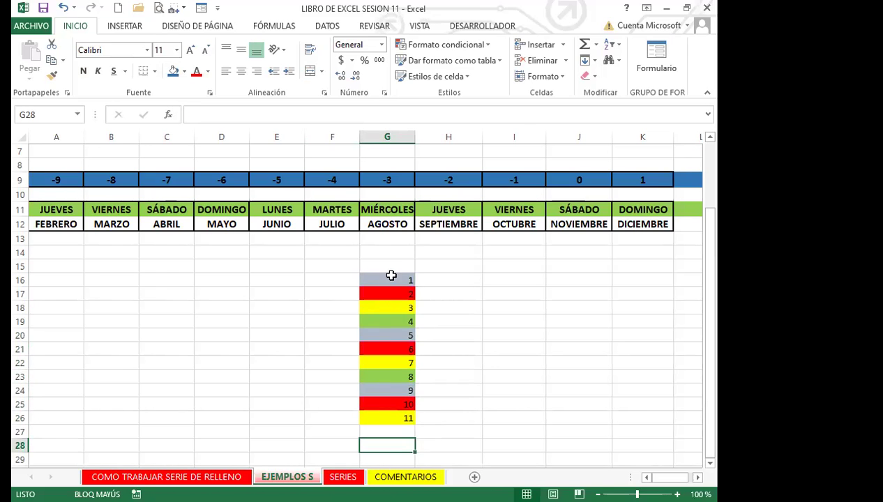
drag(392, 275, 389, 427)
click(388, 401)
drag(388, 341, 391, 366)
drag(387, 267, 387, 280)
scroll(276, 355, up, 2)
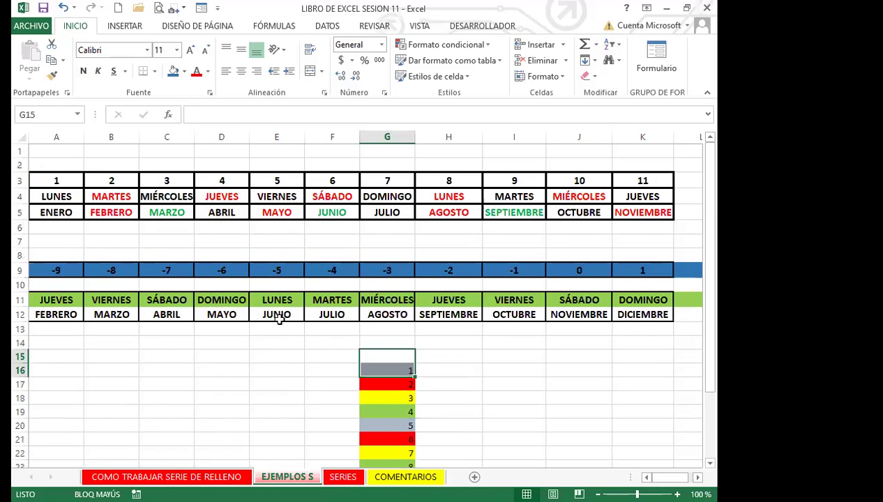
click(387, 384)
scroll(379, 380, down, 2)
click(395, 306)
click(388, 278)
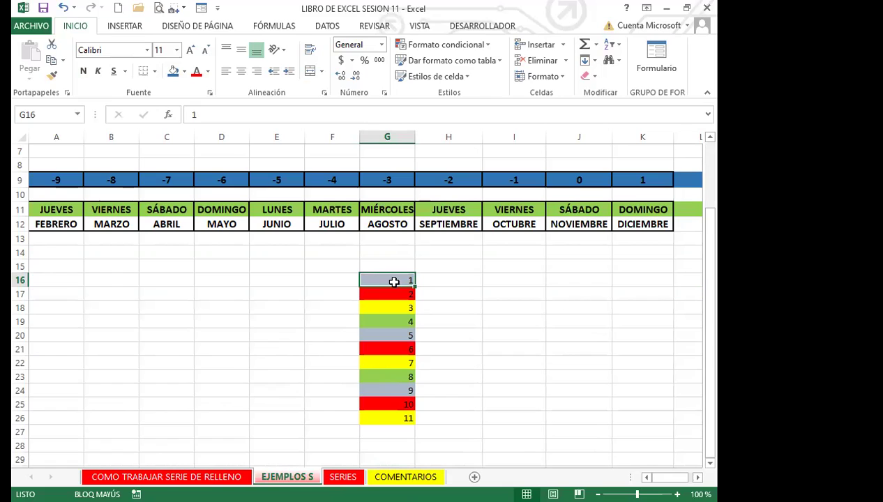
drag(395, 276, 387, 418)
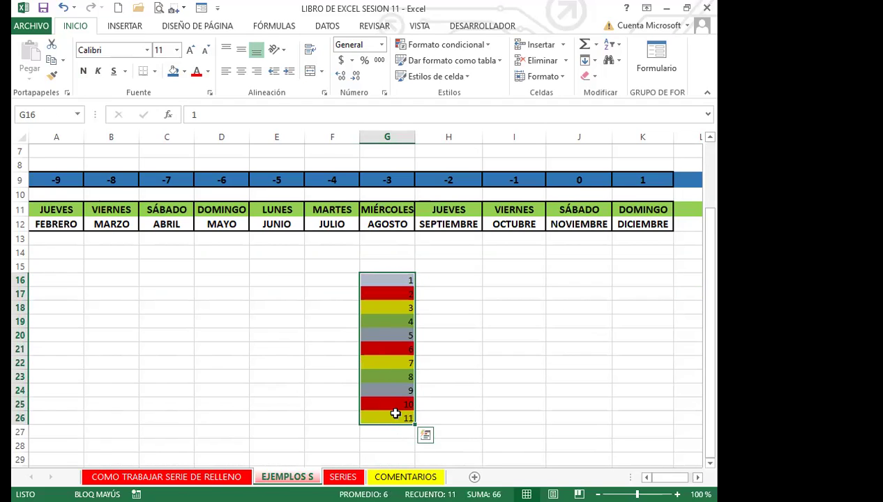
- Clear the block's numbers 1–11, then restore them with undo
key(Delete)
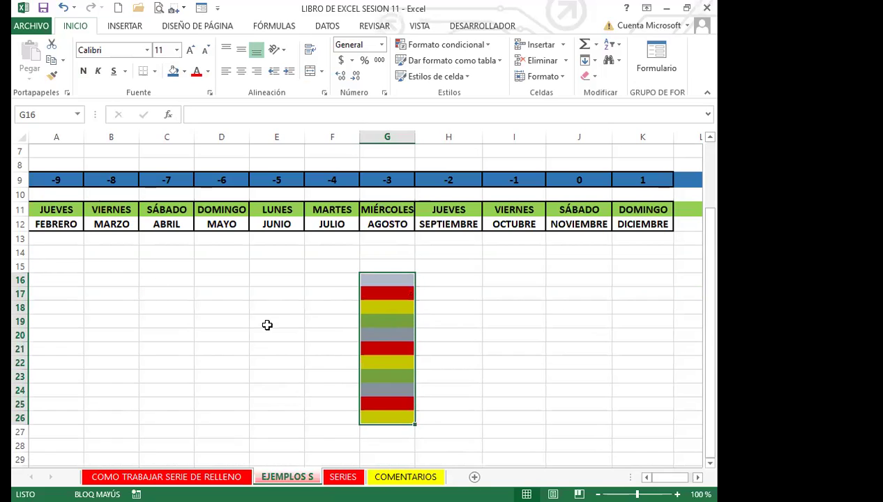
key(ctrl+z)
click(279, 344)
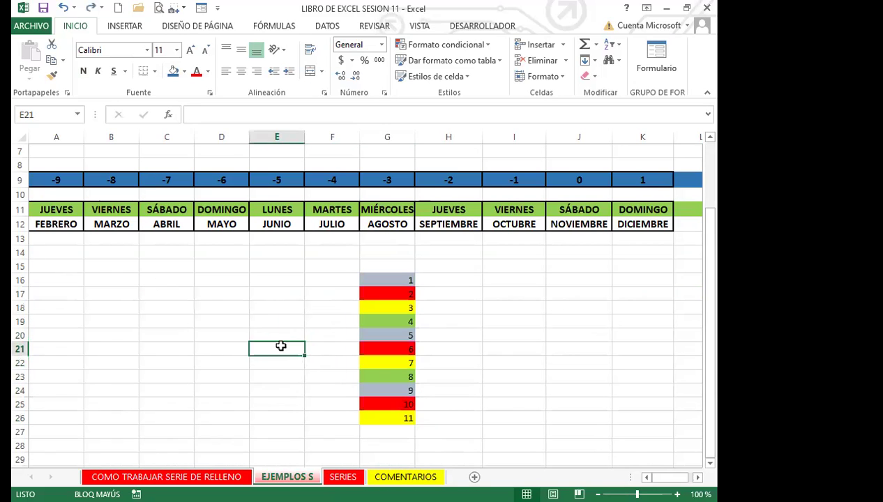
- Switch to the COMO TRABAJAR SERIE DE RELLENO sheet
scroll(265, 364, up, 2)
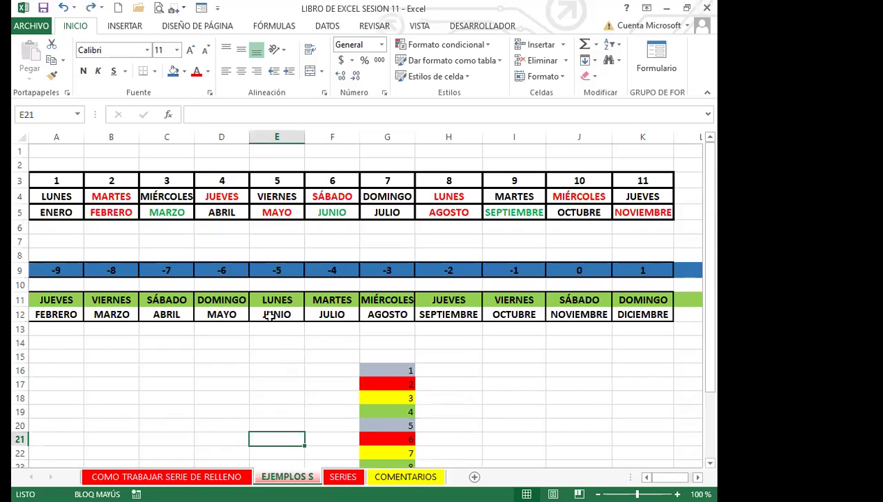
click(390, 283)
click(457, 272)
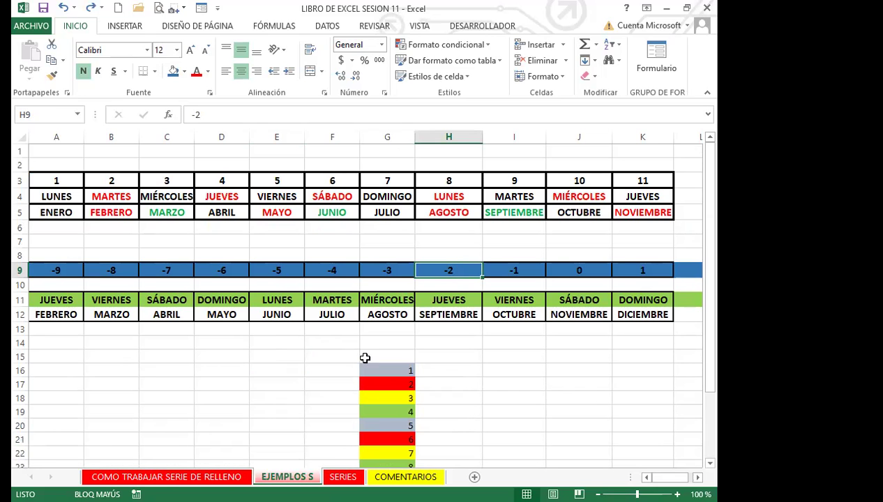
click(234, 478)
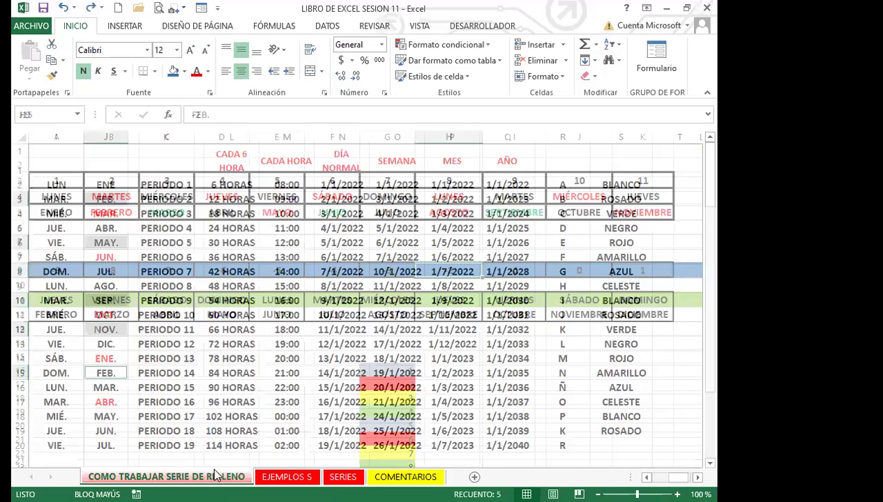
- Look over the daily dates and the MÚLTIPLOS column on the sheet
click(316, 387)
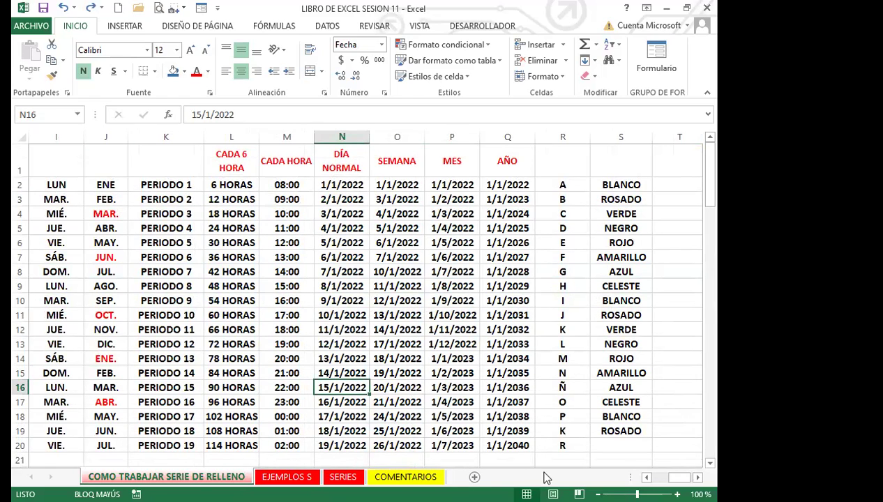
scroll(362, 300, left, 8)
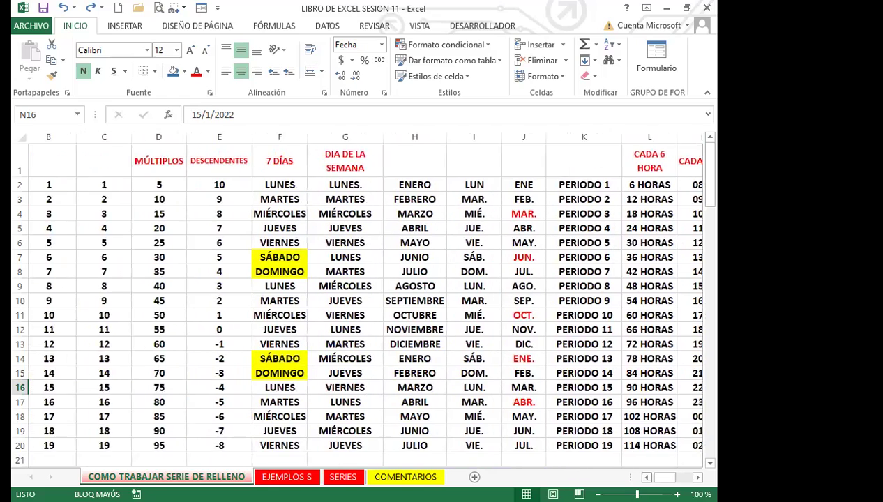
click(222, 314)
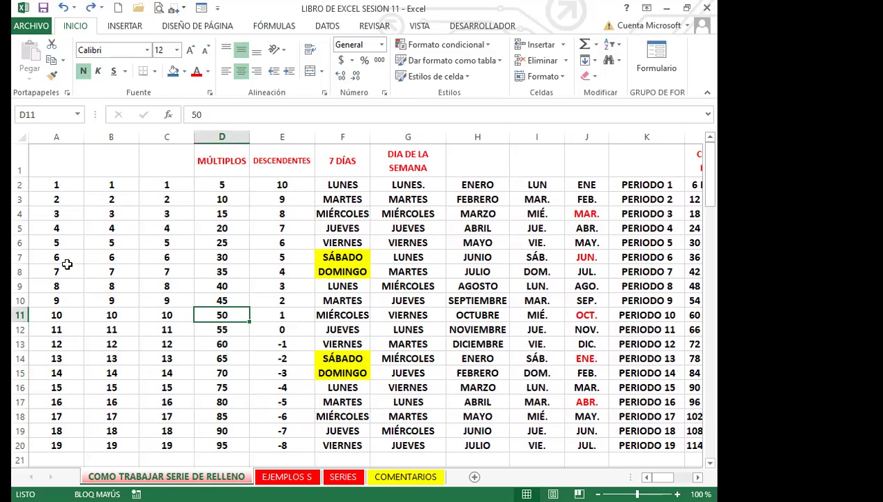
- Select A2:A117, starting from the 1 in A2
click(71, 185)
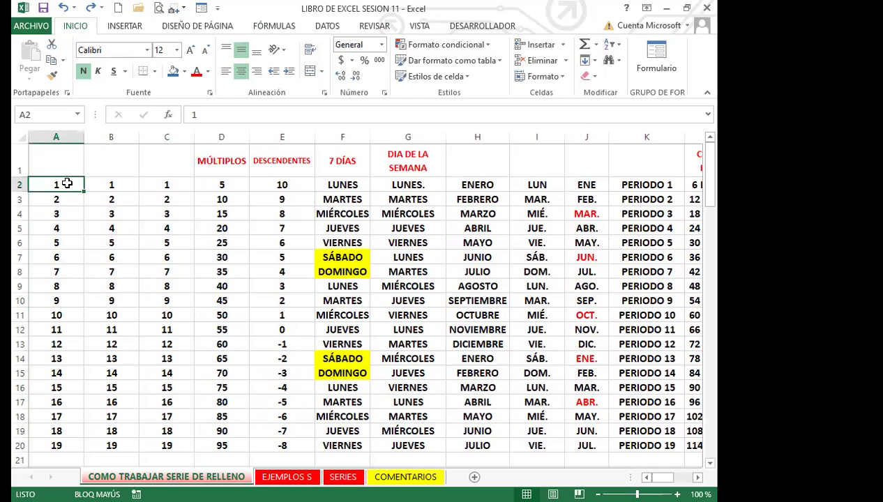
drag(70, 193, 61, 300)
drag(61, 183, 57, 423)
scroll(88, 217, up, 20)
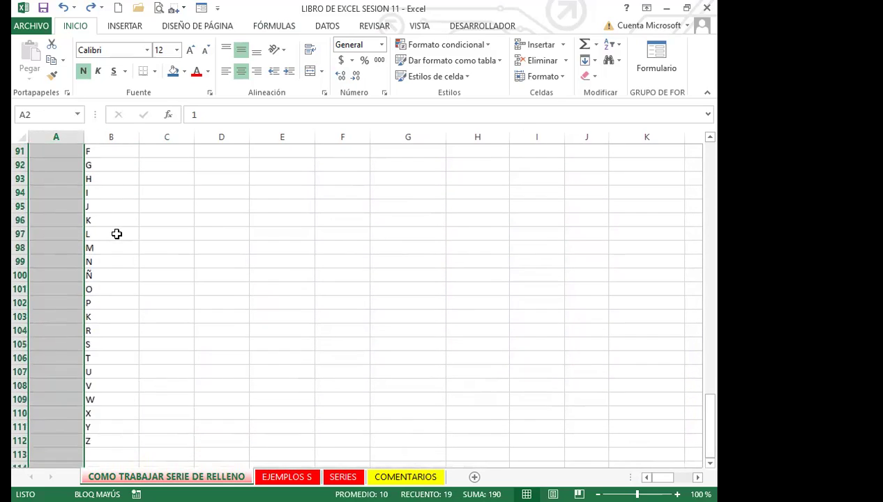
scroll(113, 193, up, 9)
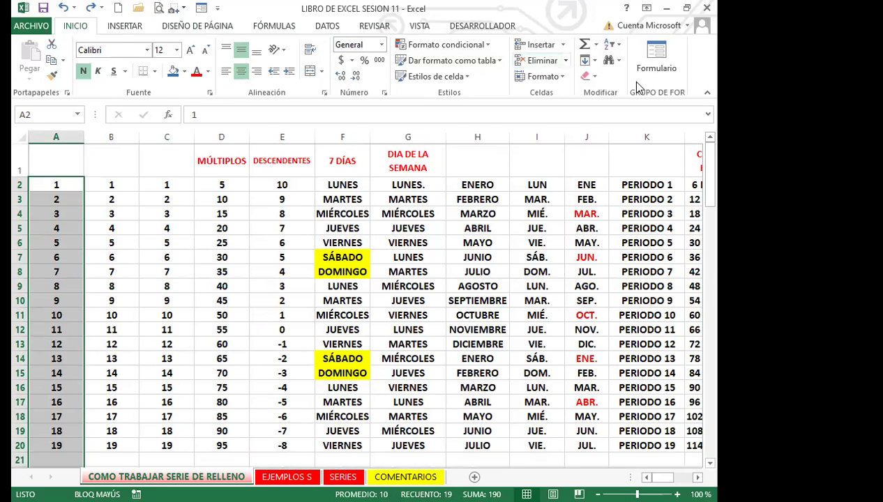
- Fill column A as a linear series with step 1, counting 1 to 116
click(595, 63)
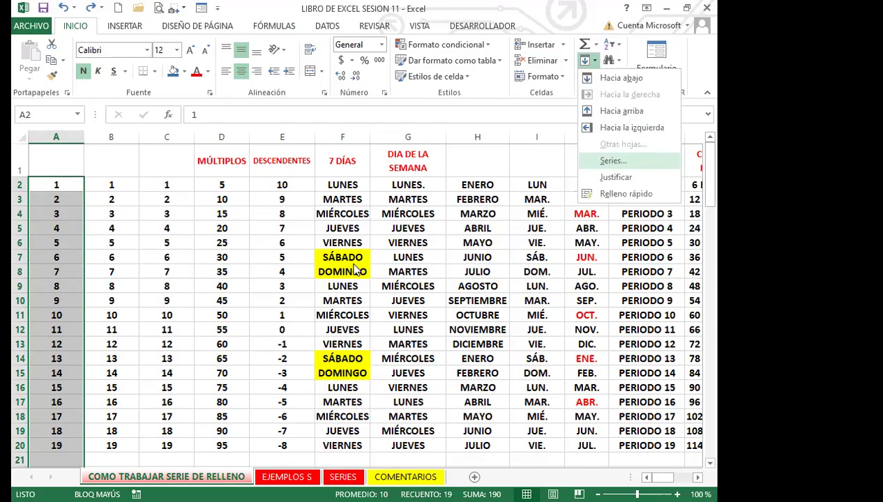
key(Return)
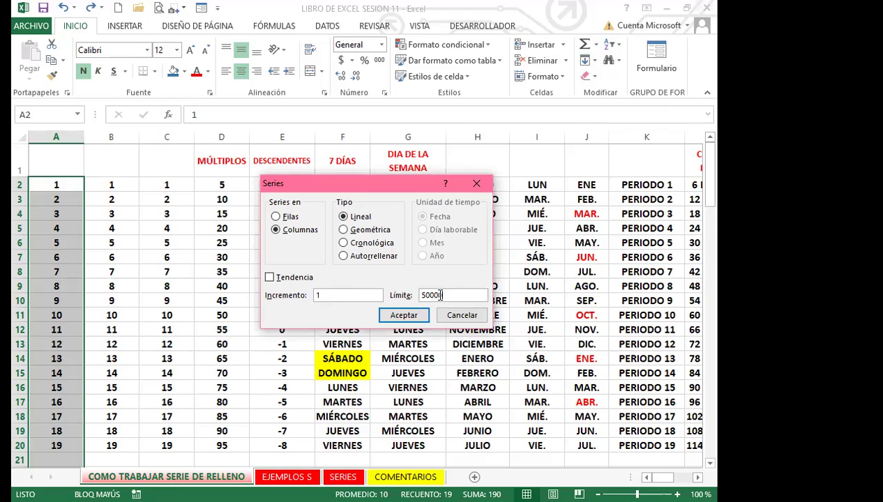
click(403, 316)
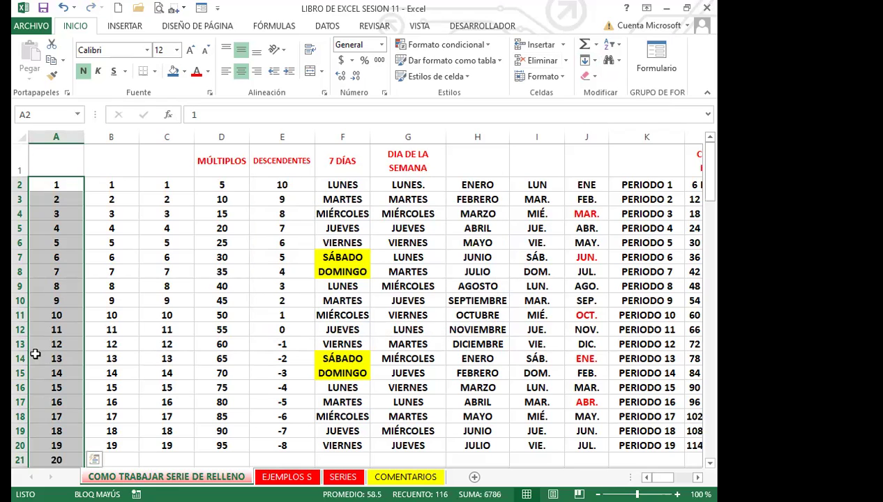
scroll(35, 354, down, 20)
scroll(56, 355, down, 12)
- Select column F's weekday cells down to row 101
scroll(76, 309, up, 2)
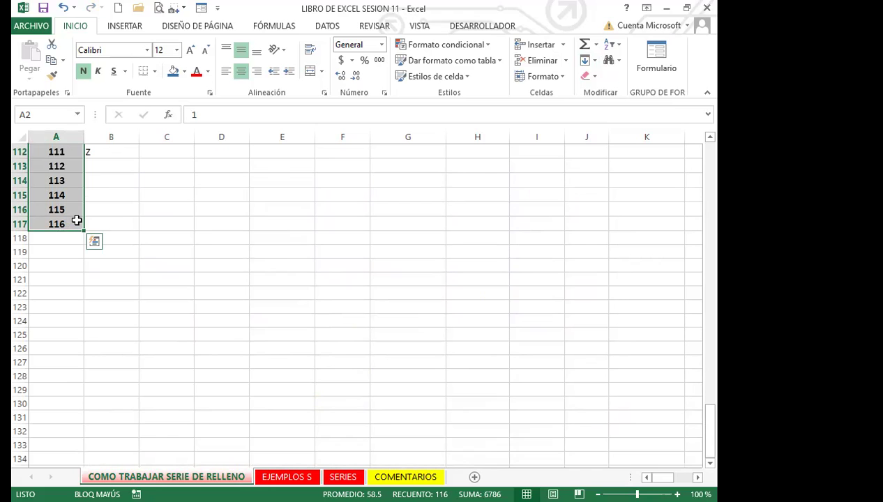
scroll(77, 220, up, 1)
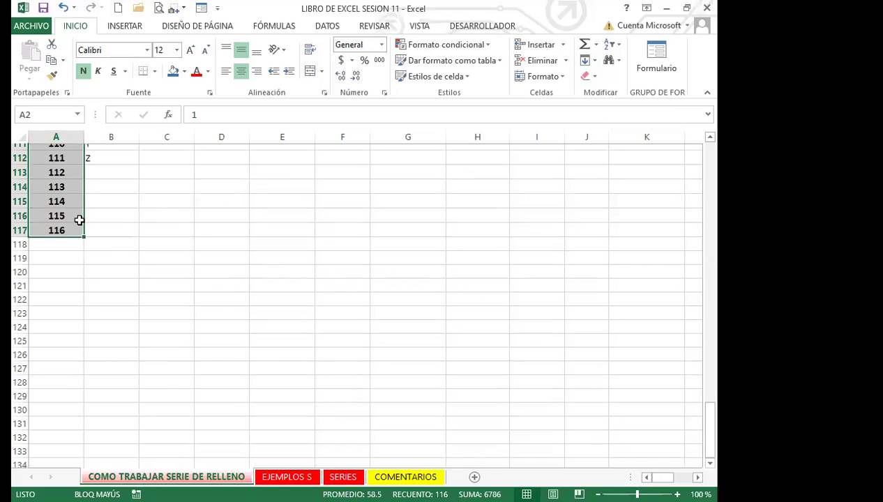
scroll(79, 216, up, 20)
drag(343, 185, 359, 459)
mouse_move(334, 420)
mouse_down()
mouse_move(321, 385)
mouse_move(342, 429)
mouse_up()
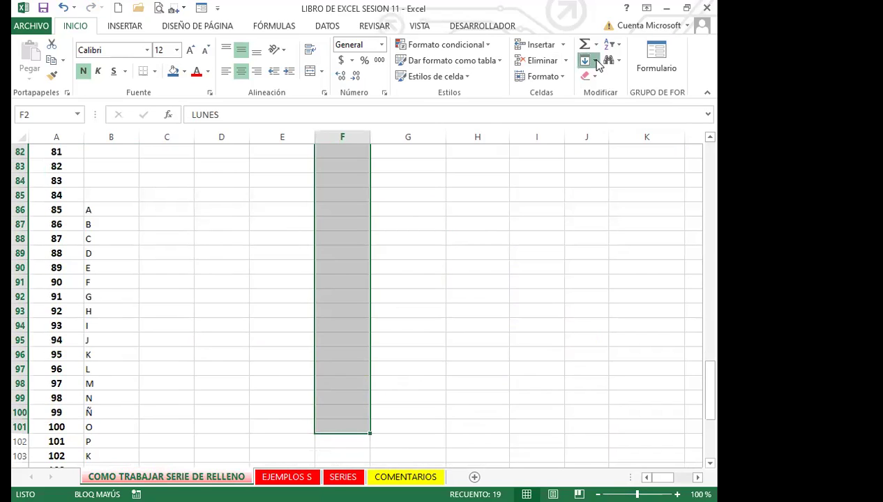
- AutoFill column F's weekdays down to row 101 with Fill > Series
click(595, 61)
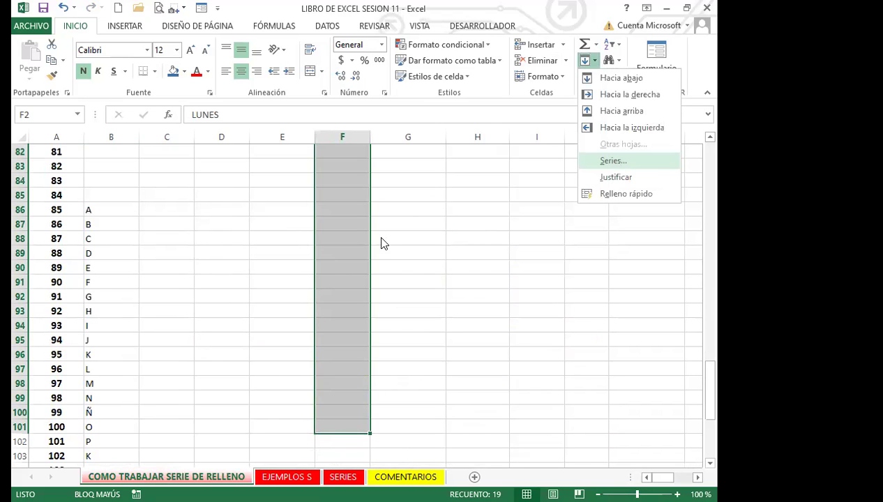
key(Return)
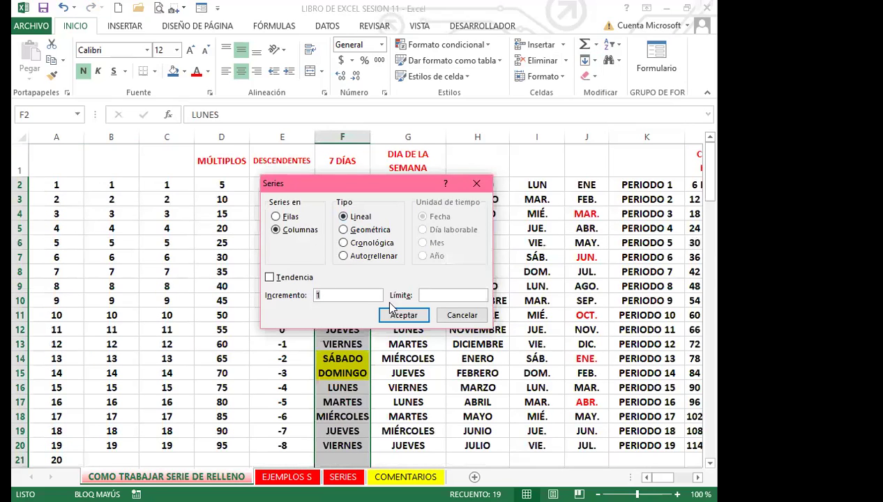
click(344, 257)
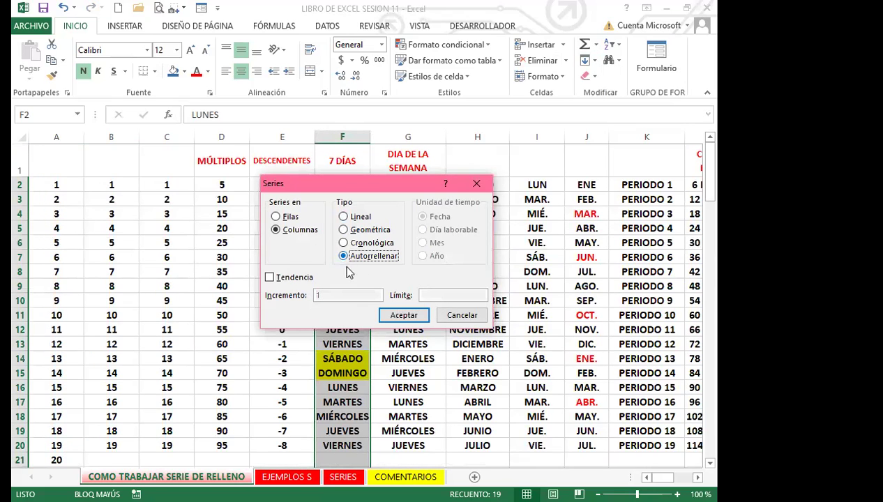
click(405, 315)
scroll(331, 382, down, 20)
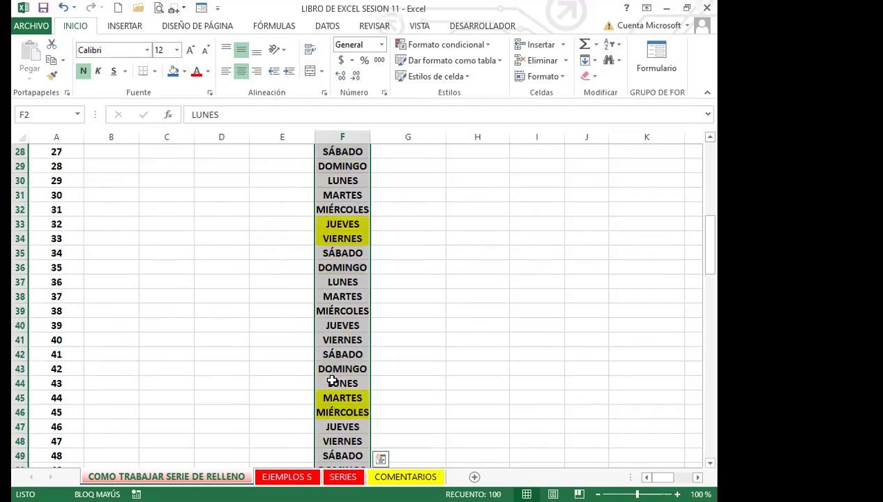
scroll(337, 377, down, 2)
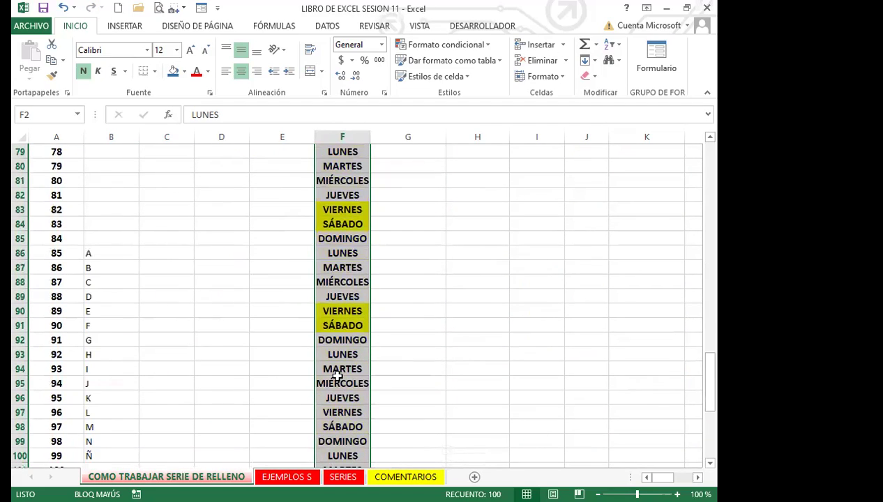
scroll(342, 373, up, 20)
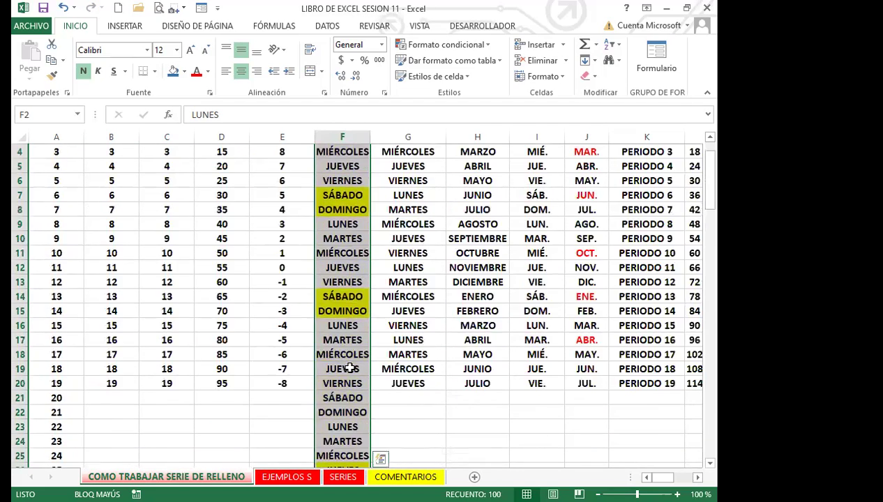
- AutoFill H2:H110 with the repeating month names ENERO–DICIEMBRE
drag(463, 185, 485, 426)
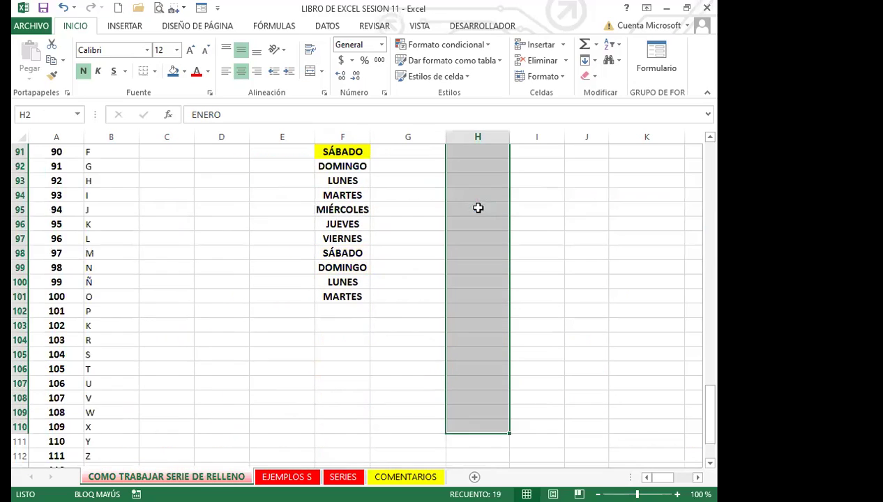
click(590, 60)
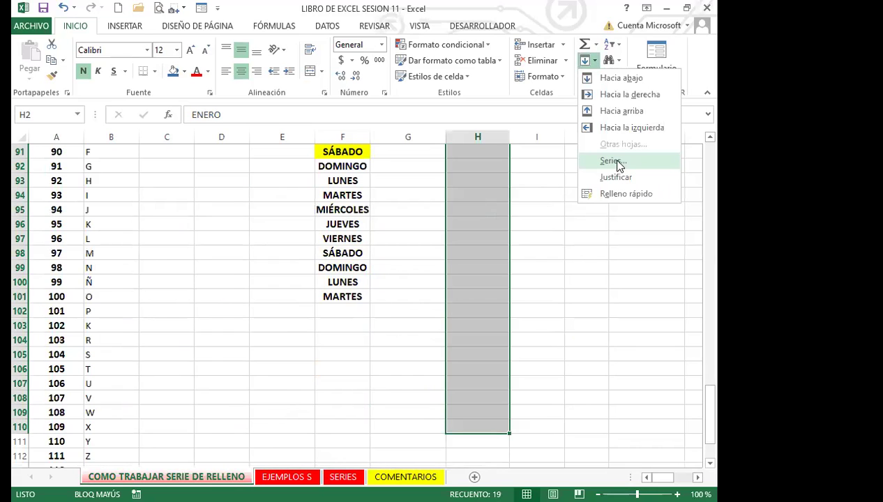
key(Return)
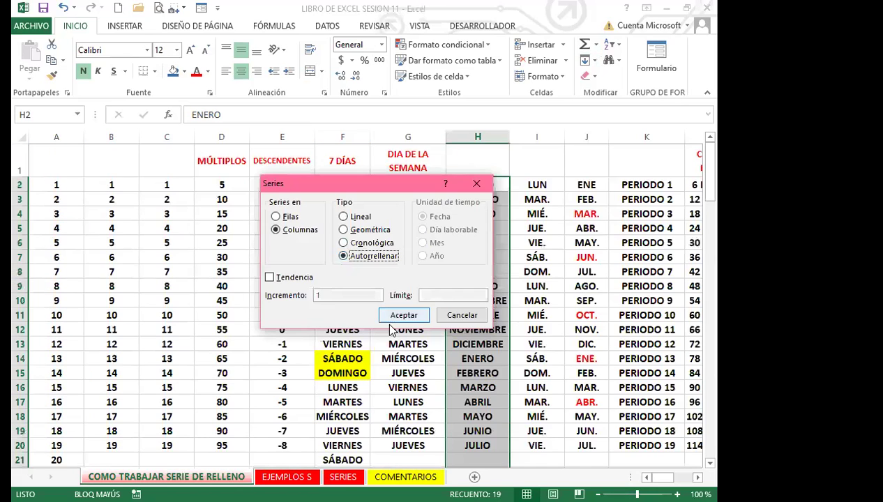
click(403, 315)
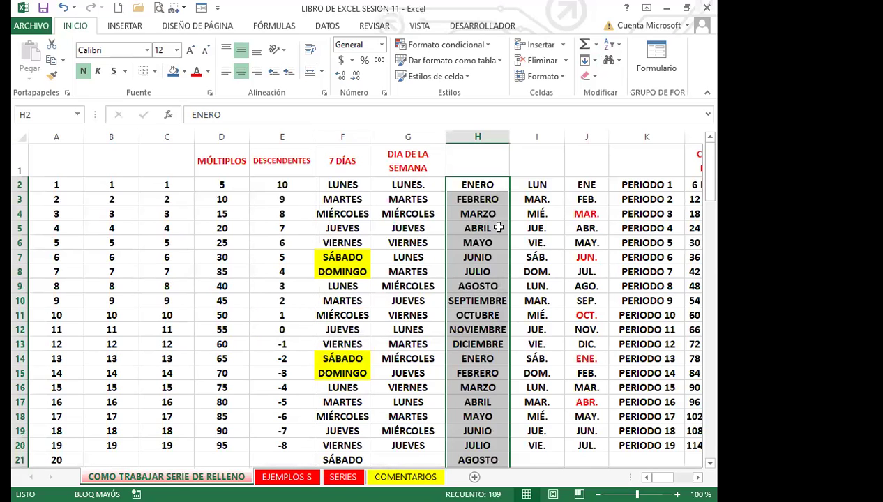
scroll(235, 331, down, 13)
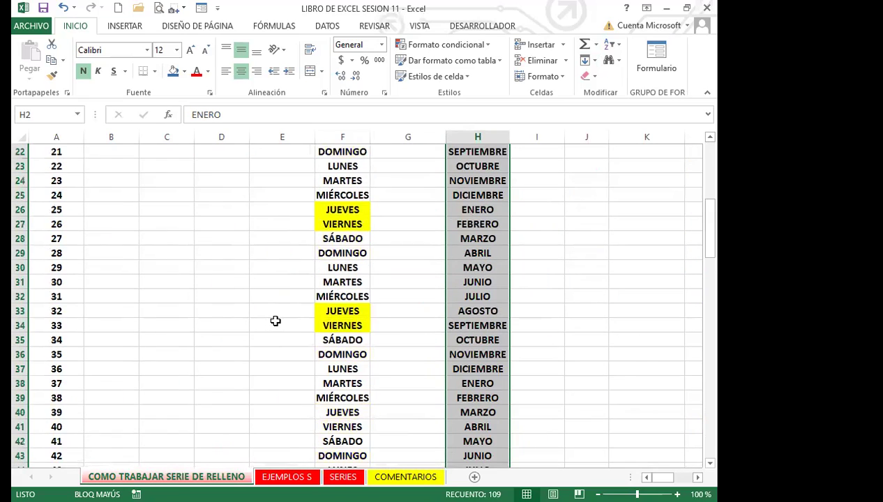
scroll(308, 314, up, 3)
scroll(308, 314, up, 10)
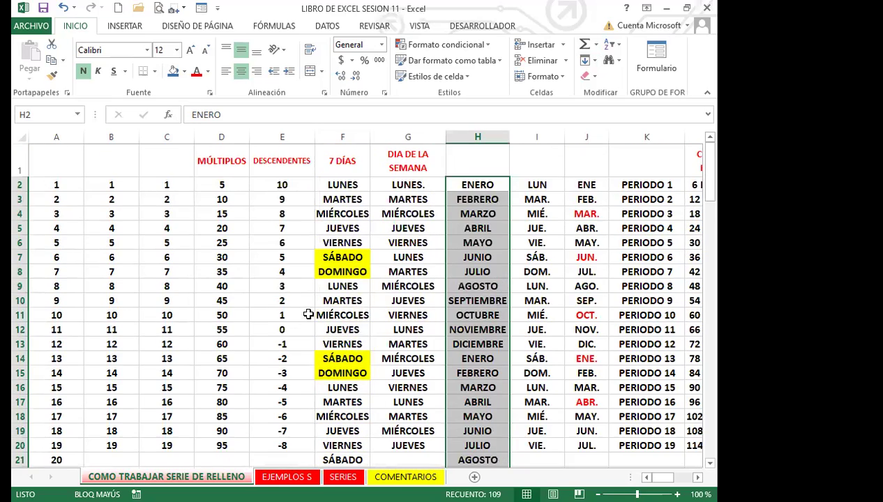
click(356, 256)
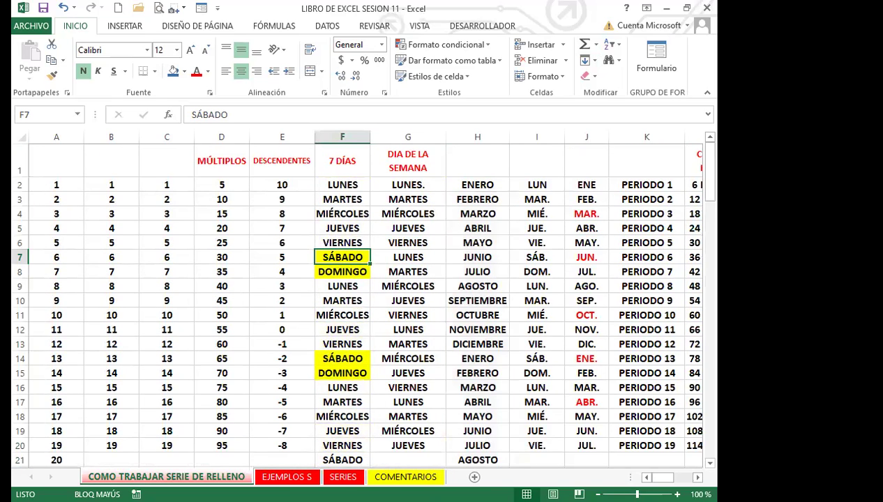